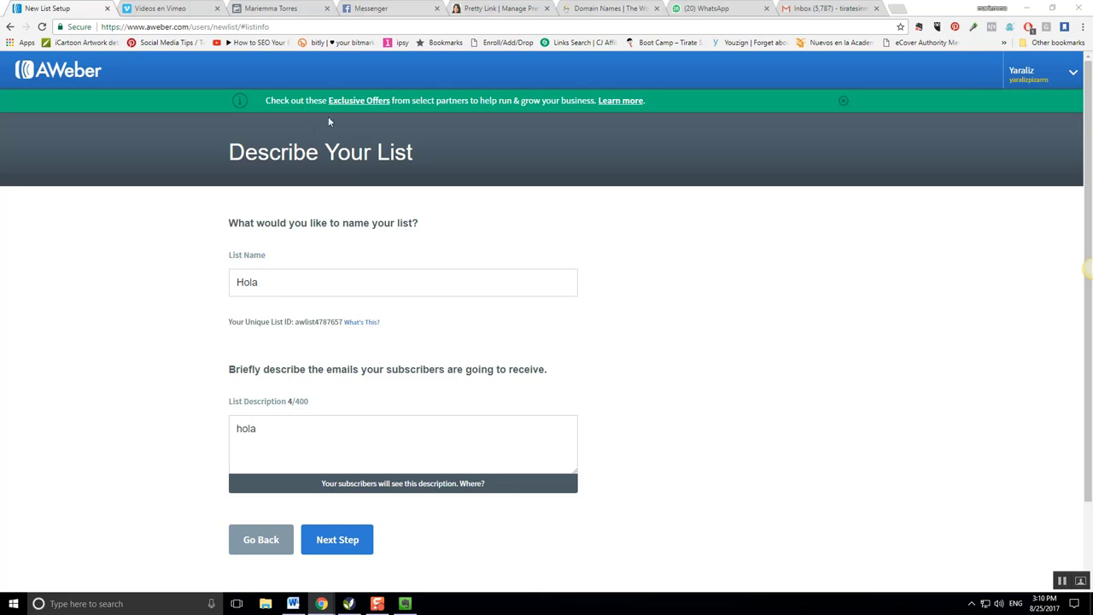
Step: Replace the list name 'Hola' with 'El auto y la casa de tus Sueños' and check the list ID help
left_click(270, 284)
left_click_drag(269, 284, 190, 279)
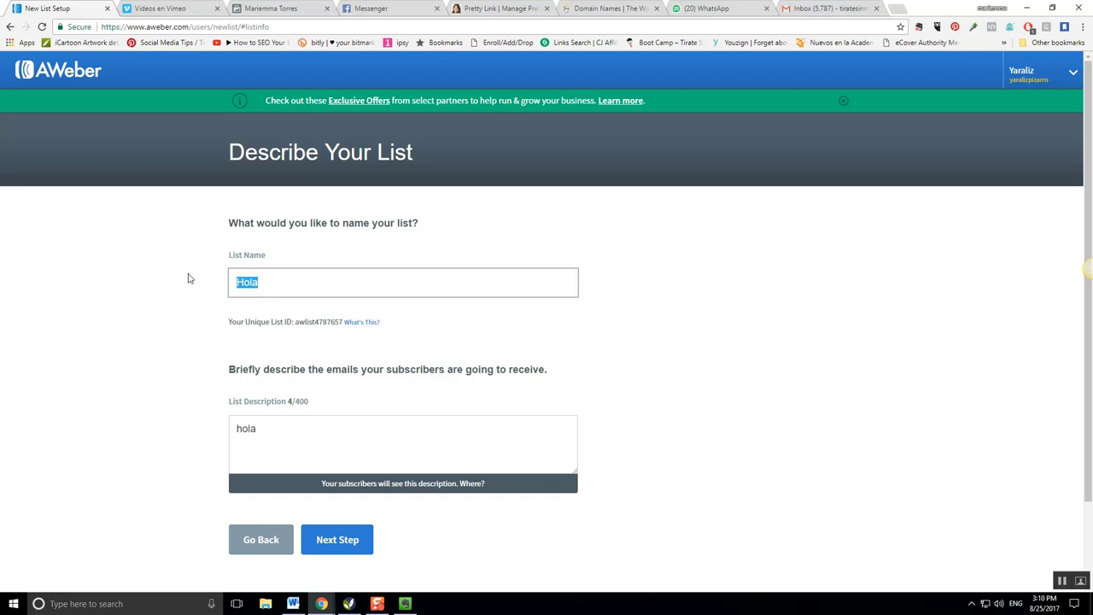
type("El auto de tus Sueños")
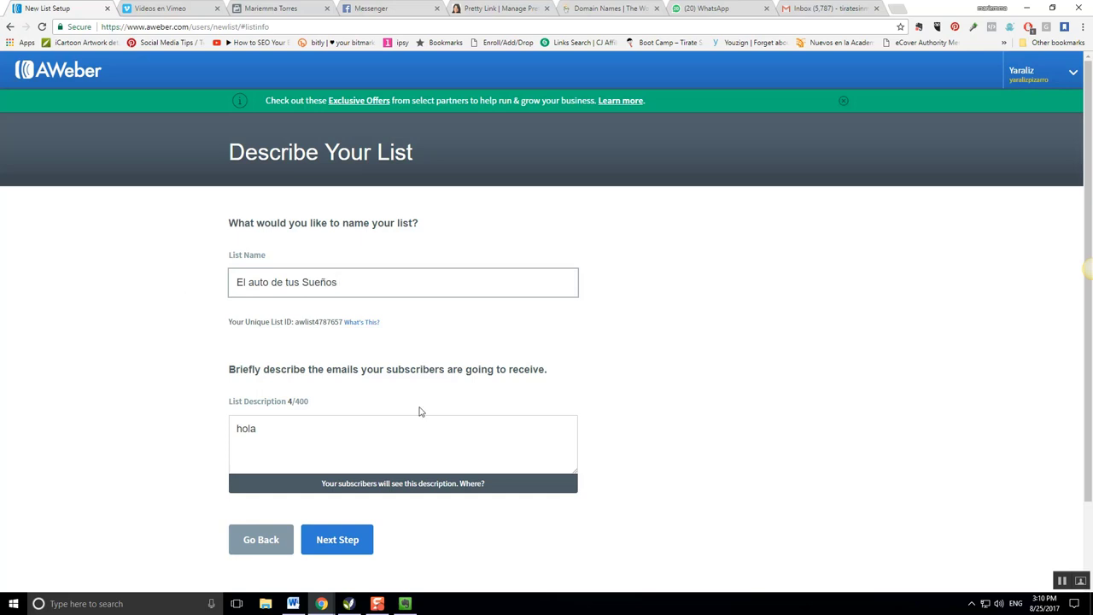
left_click(352, 324)
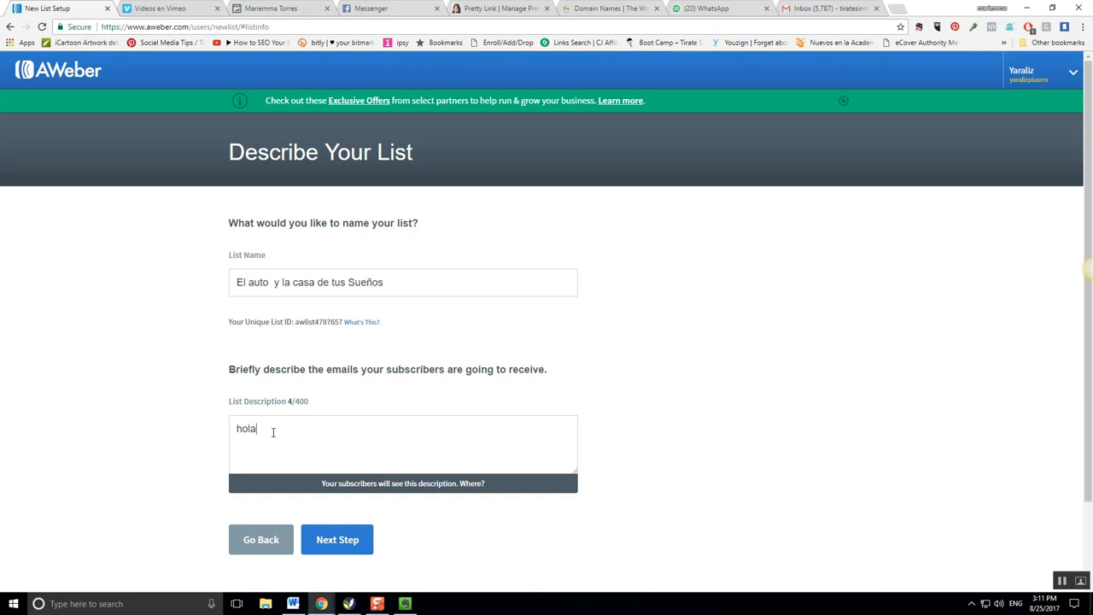
Step: Write the description 'Te enseño como puedes empezar arreglar tu crédito y a recuperar tu PODER' and continue
left_click_drag(273, 433, 203, 431)
type("Te enseño como puedes empezar arregla")
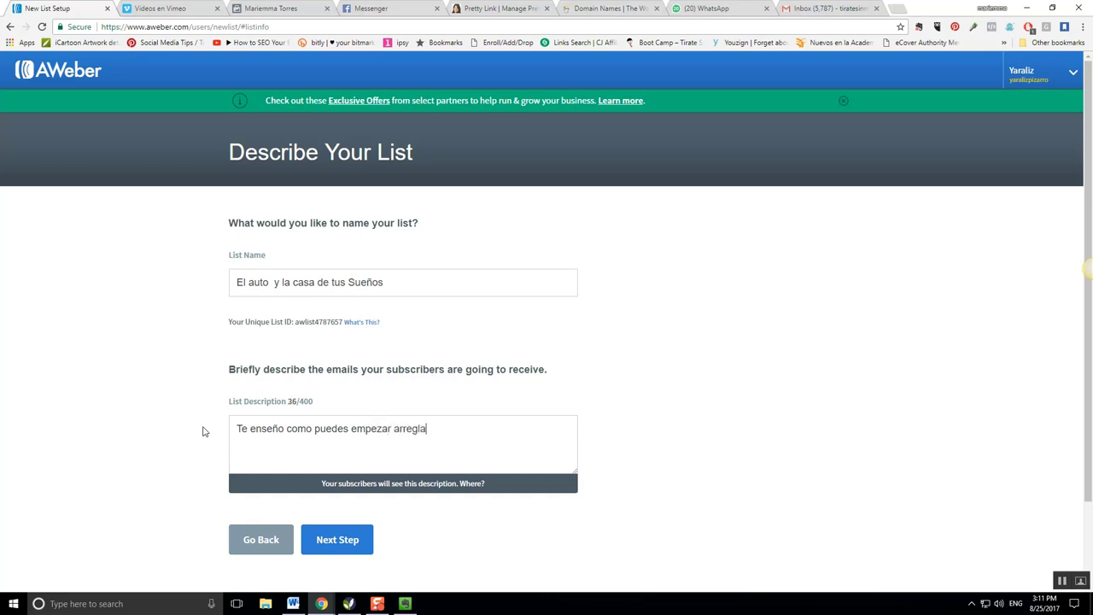
type("r tu credito y a recupera")
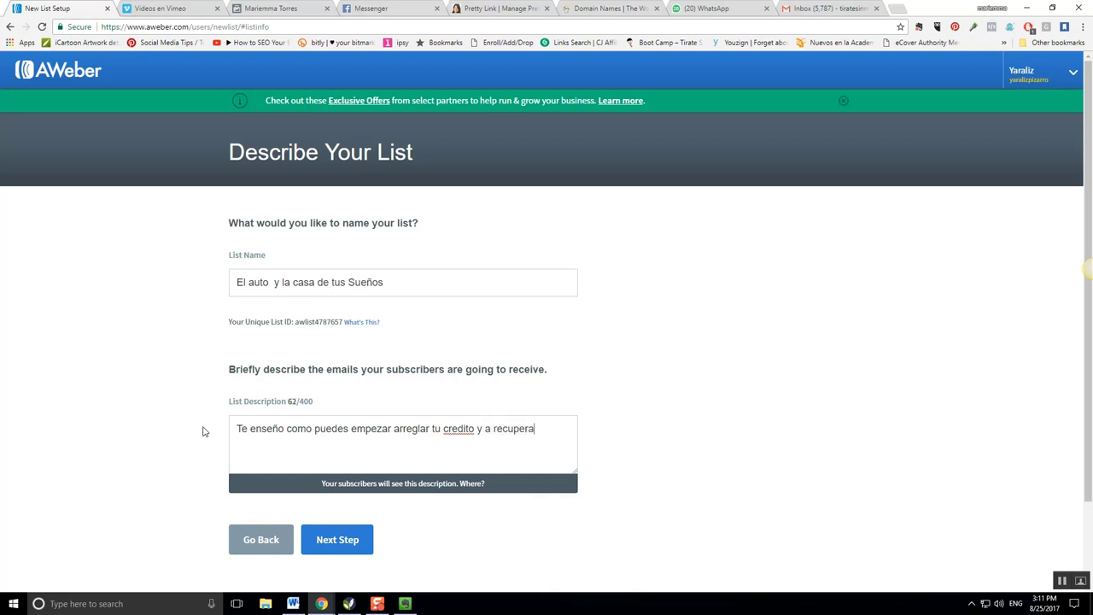
type("r tu PODER!")
right_click(463, 429)
left_click(487, 256)
left_click(328, 545)
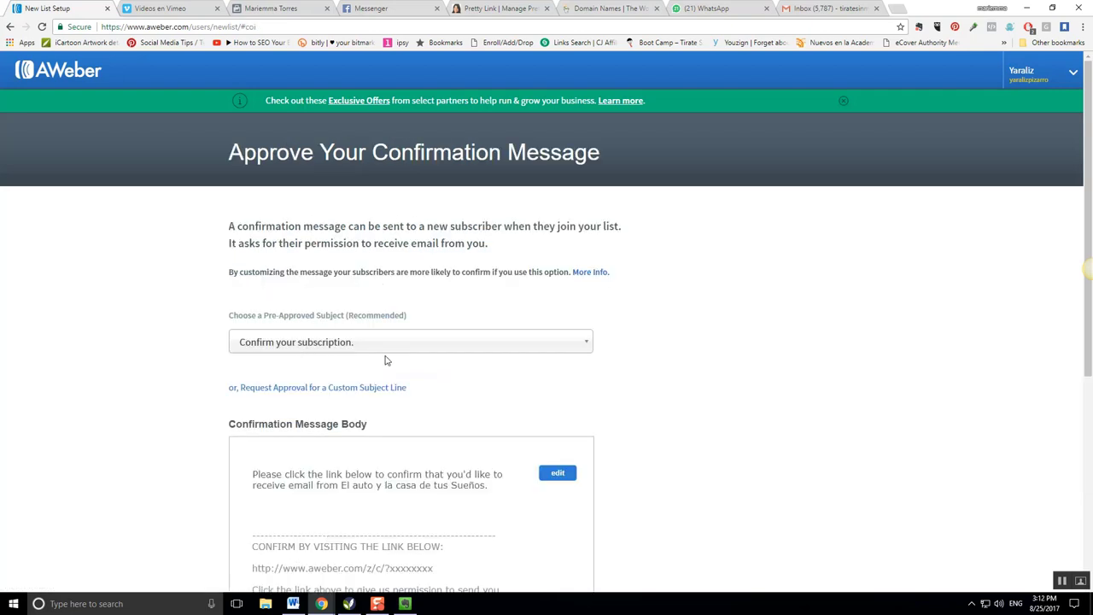
Step: Keep the subject 'Confirm your subscription.', approve the confirmation message and create the list
scroll(385, 361, "down", 4)
scroll(387, 359, "up", 2)
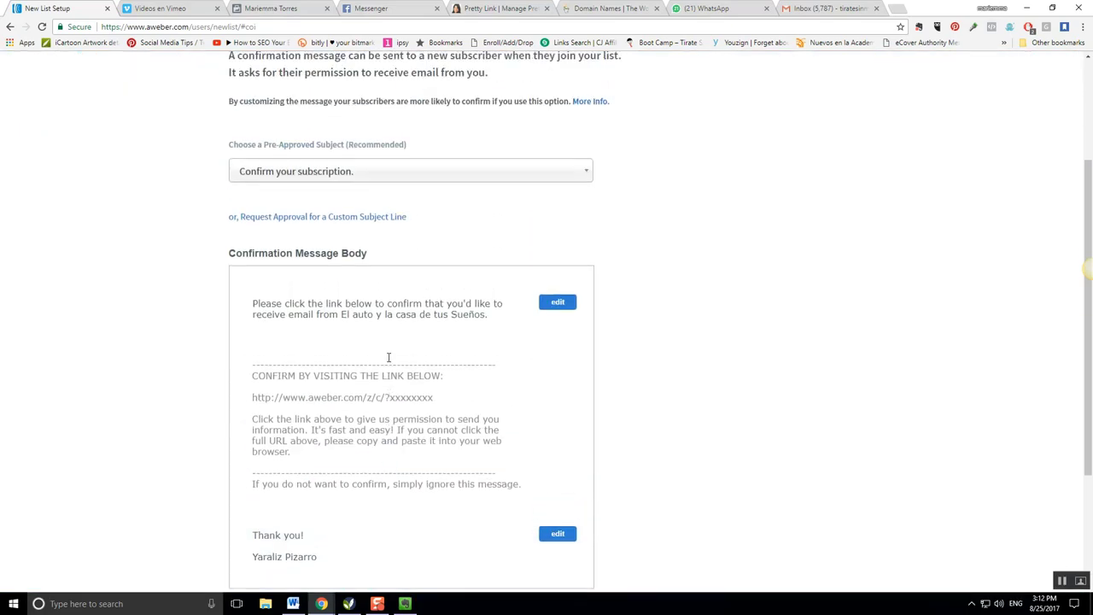
scroll(403, 431, "down", 2)
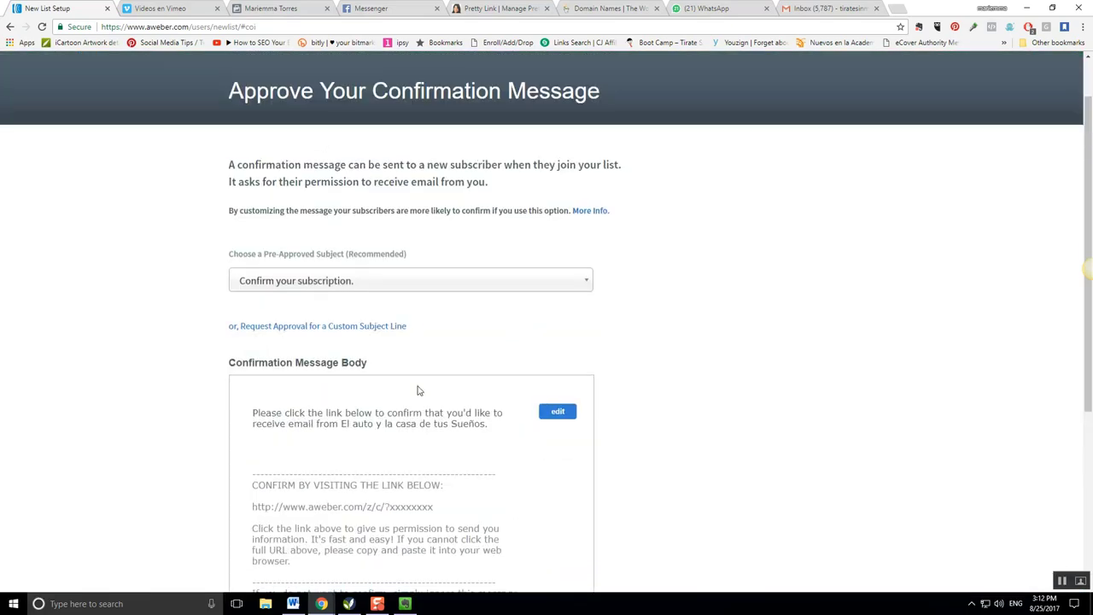
scroll(413, 393, "up", 4)
left_click(404, 290)
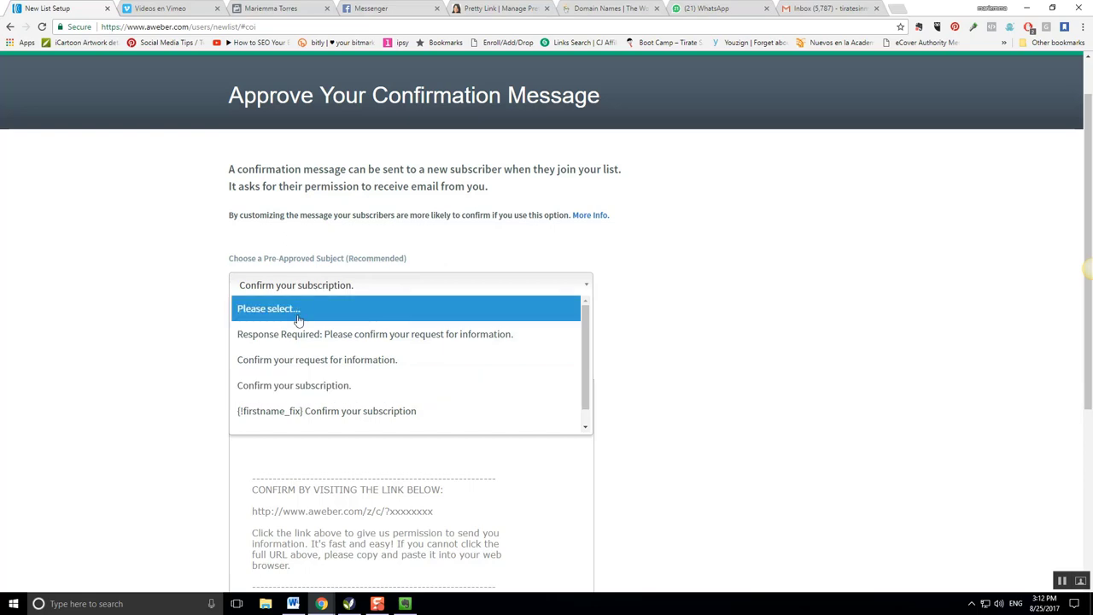
left_click(291, 385)
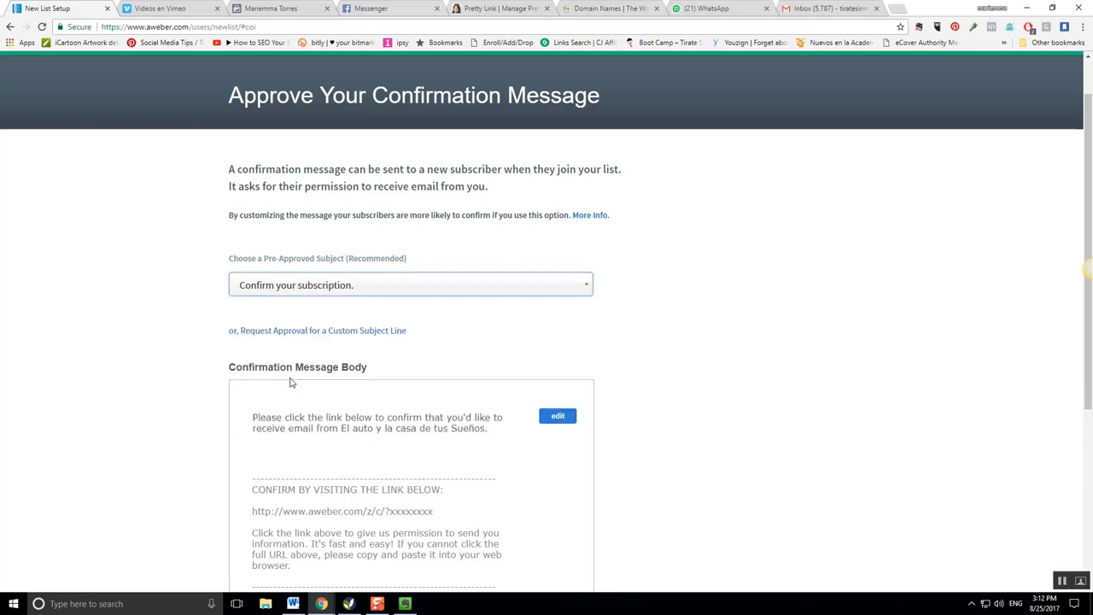
scroll(341, 376, "down", 4)
left_click(357, 432)
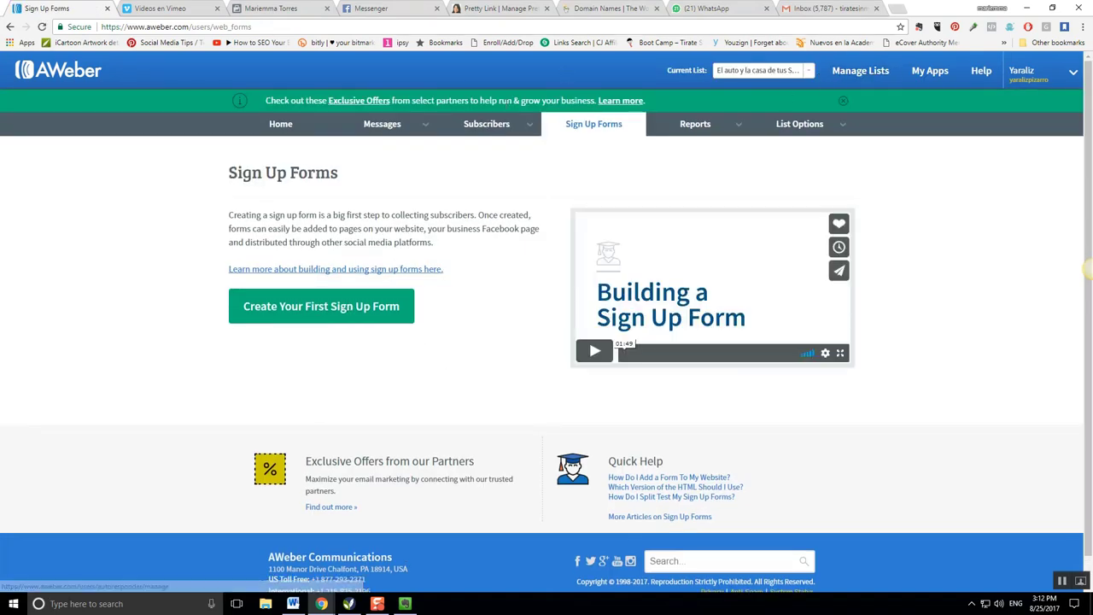
Step: Check the new list shows as Active on Manage Lists, then go to Legacy Follow Up Series
mouse_move(382, 128)
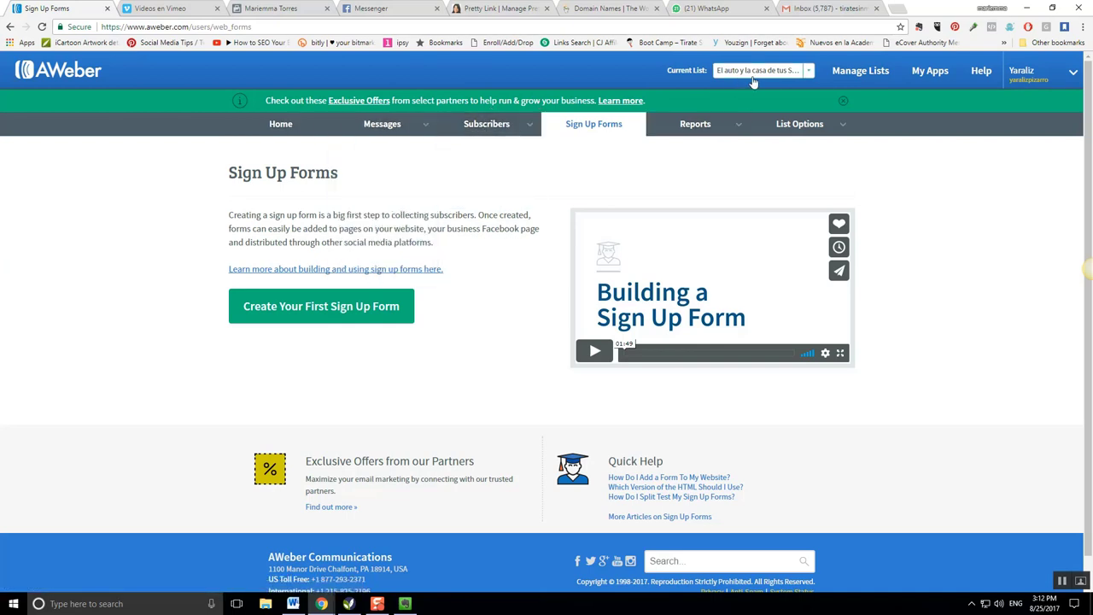
left_click(855, 74)
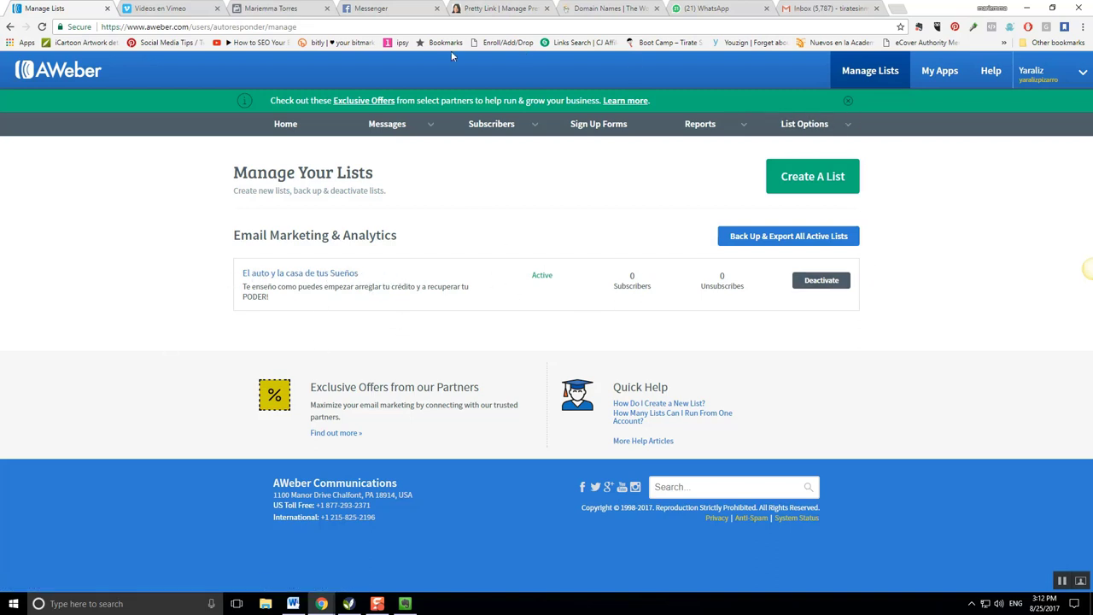
mouse_move(387, 130)
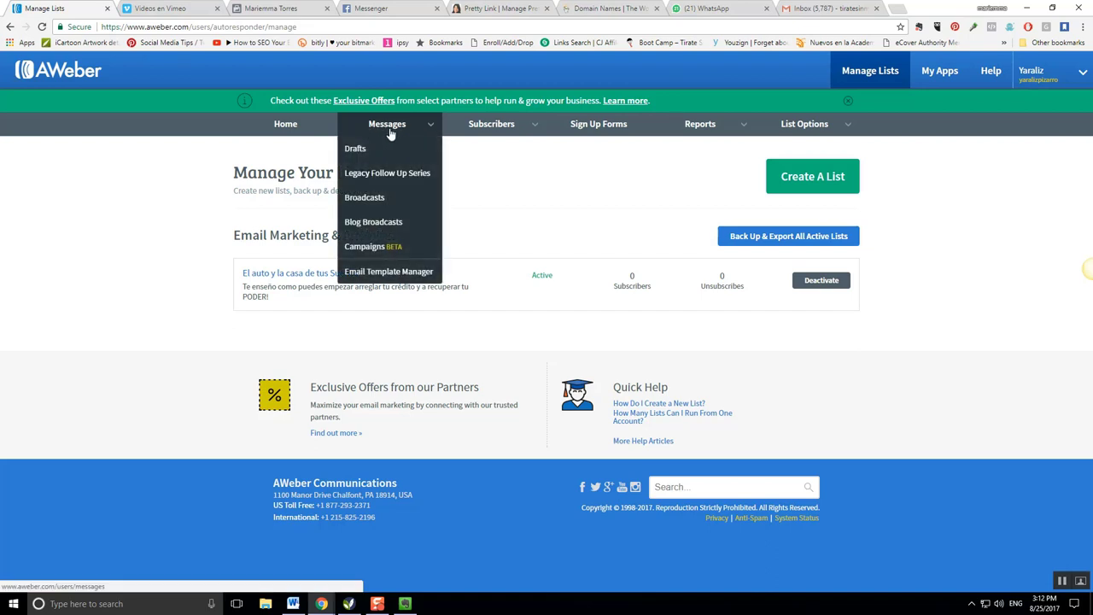
left_click(404, 179)
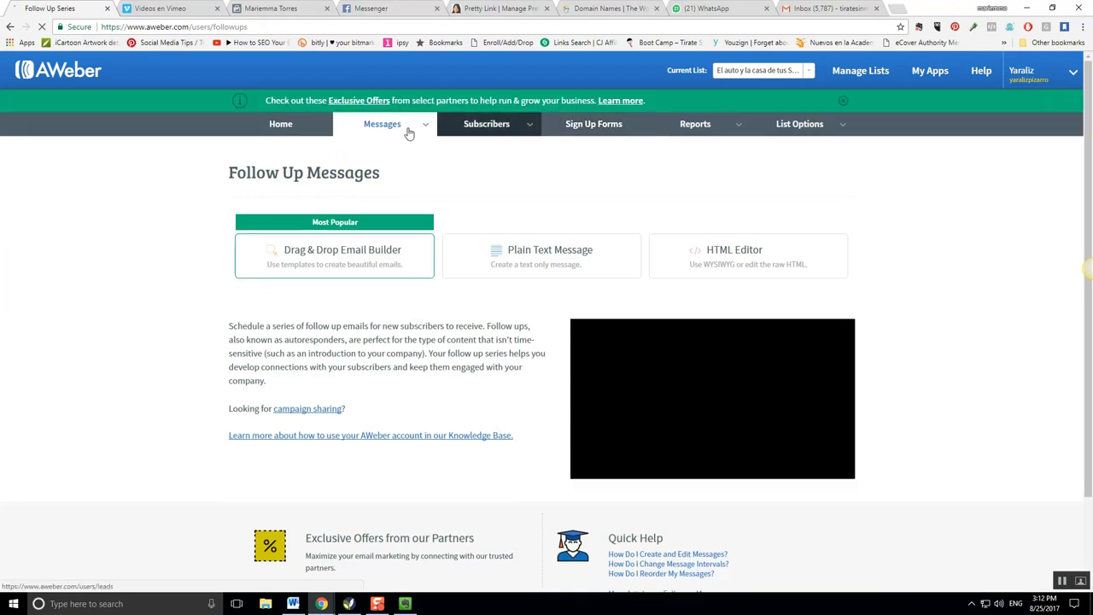
Step: Start a Drag & Drop follow-up message and replace its default text with the Spanish welcome text
left_click(353, 256)
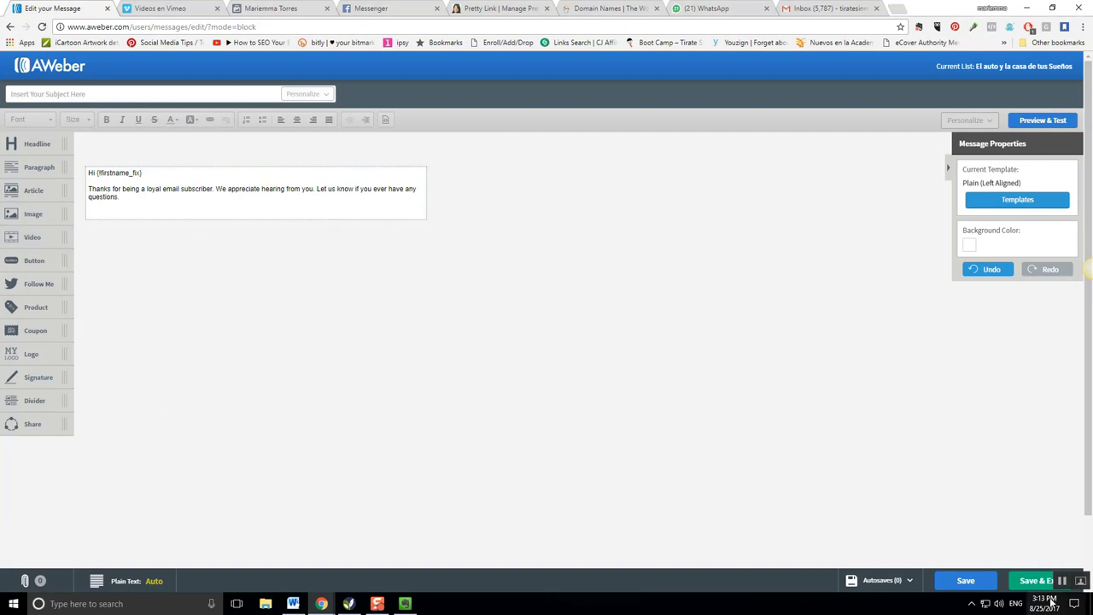
left_click(164, 188)
key("ctrl+a")
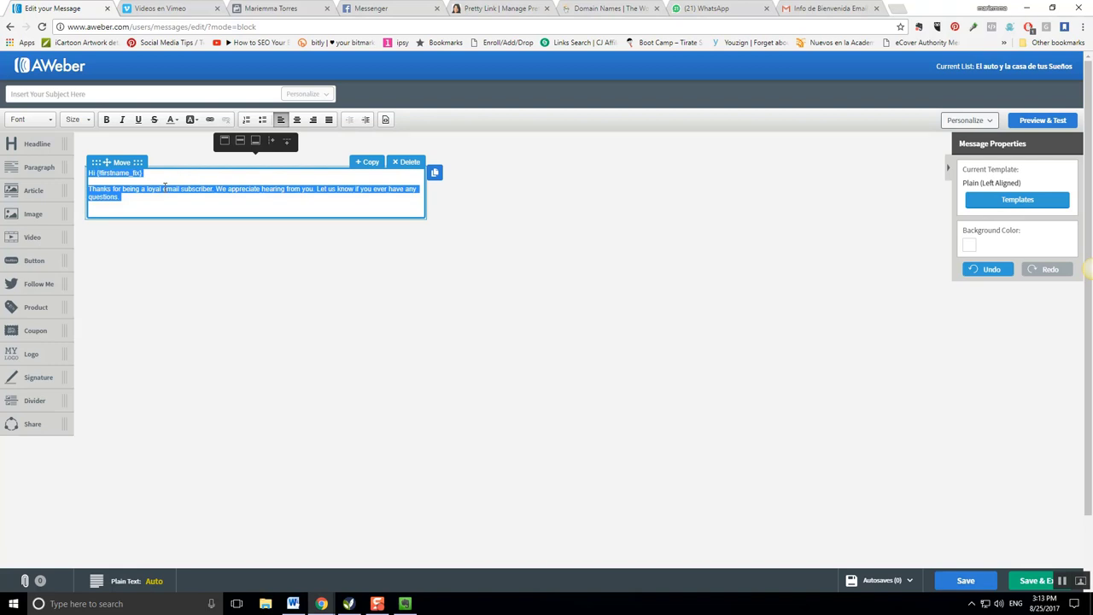
key("ctrl+v")
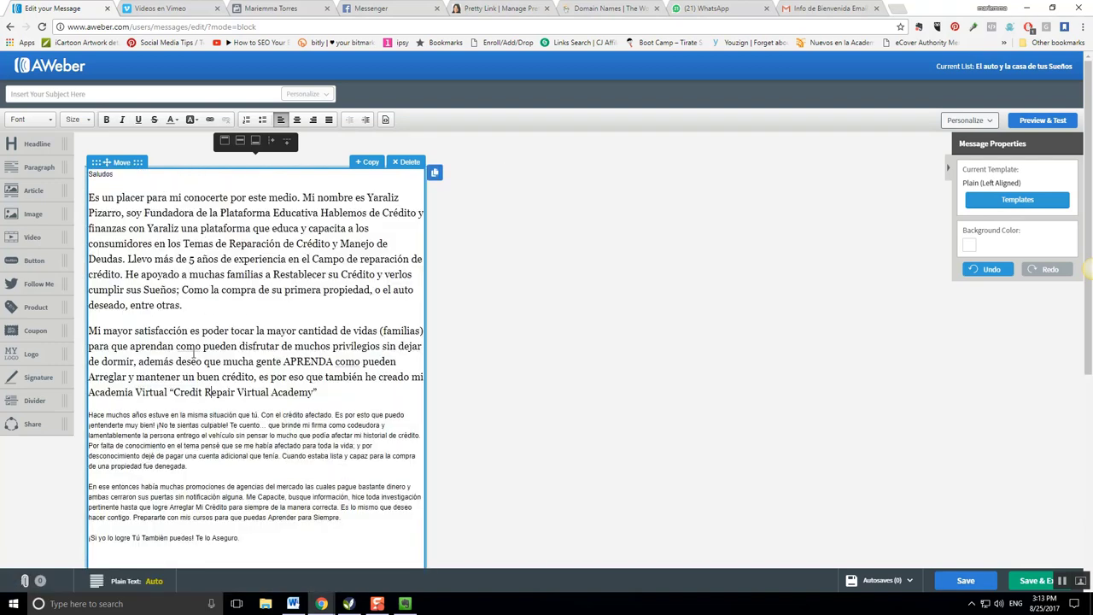
Step: Format all the message text in Georgia at size 14
key("ctrl+a")
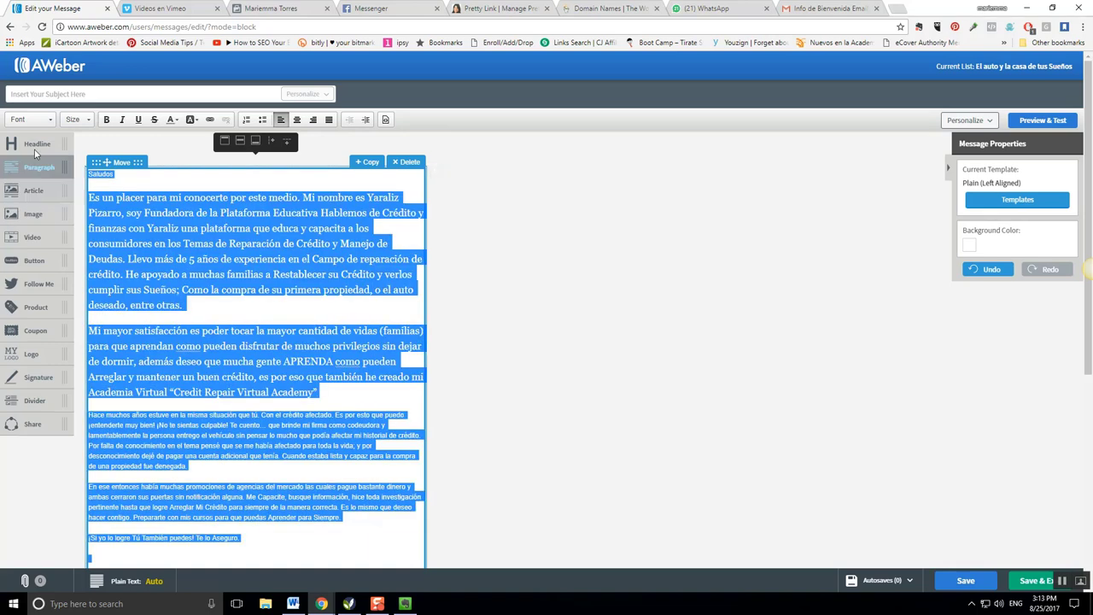
left_click(30, 121)
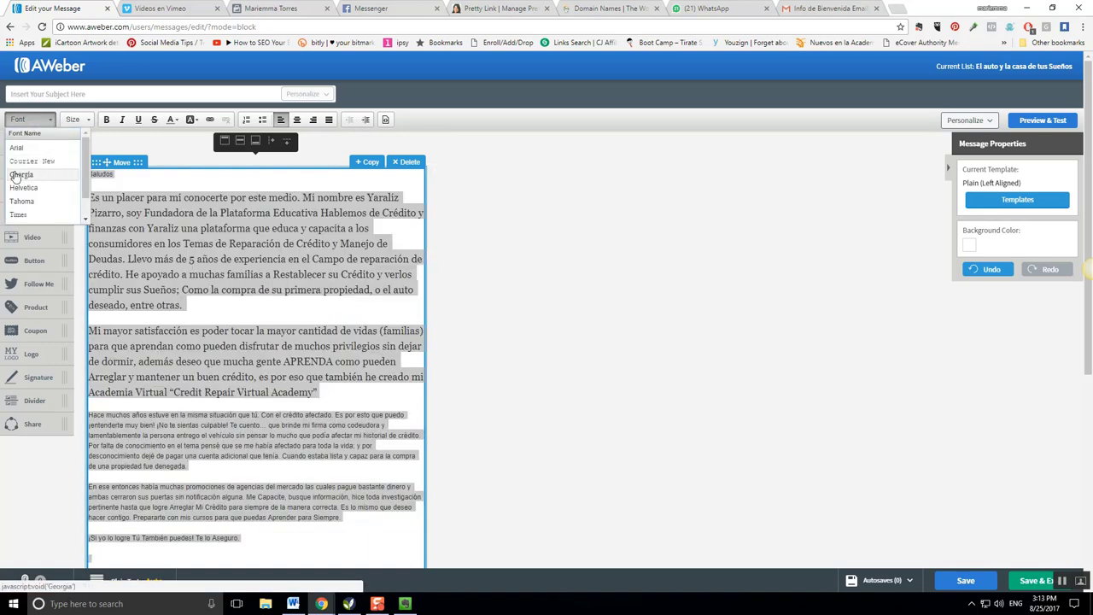
left_click(18, 175)
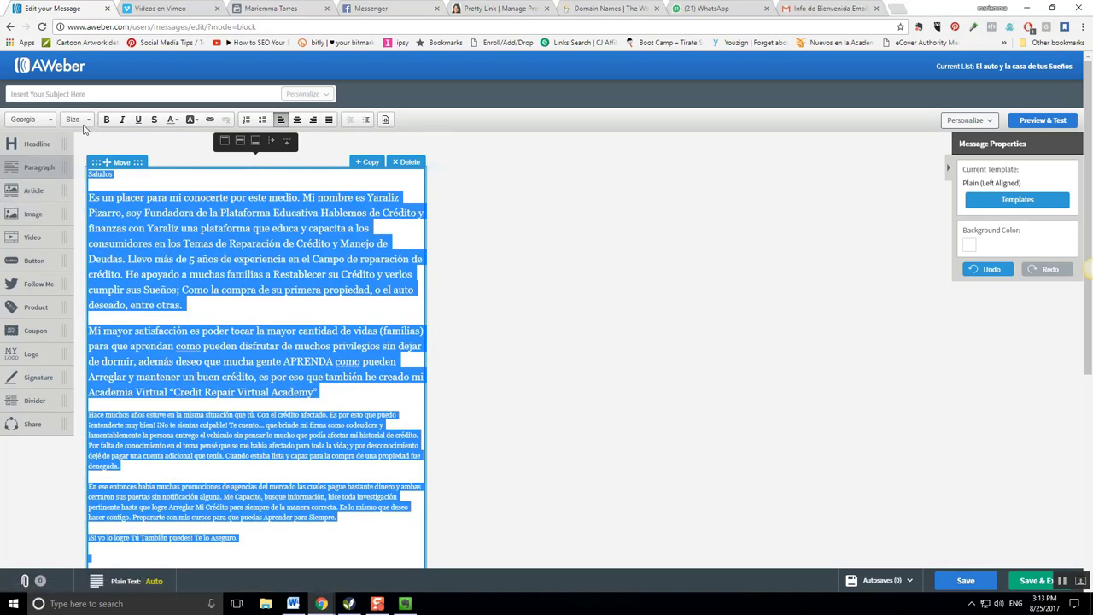
left_click(75, 119)
left_click(71, 162)
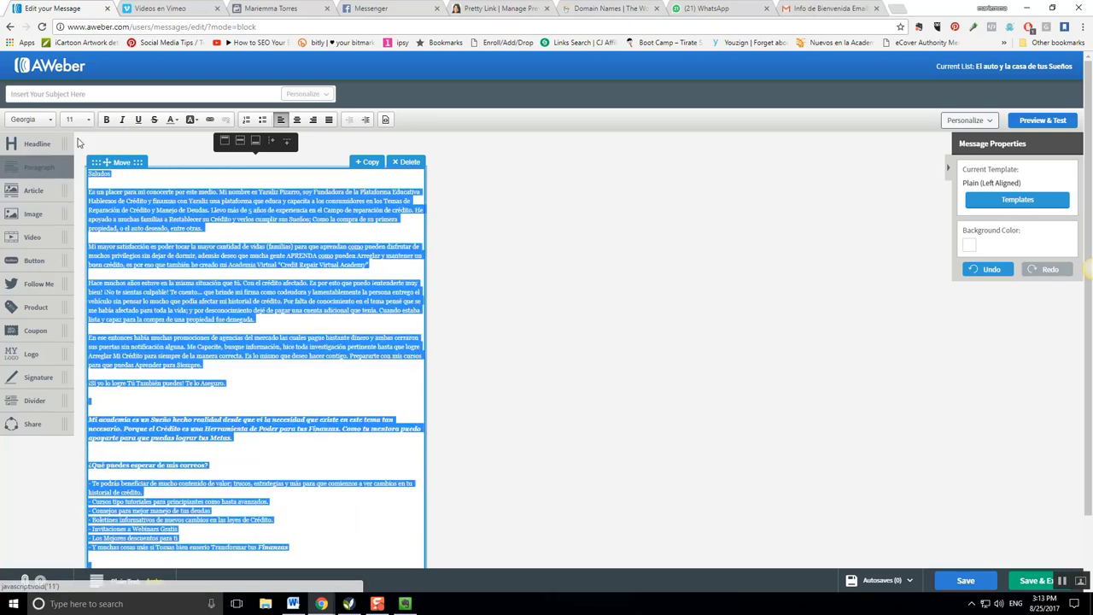
left_click(75, 120)
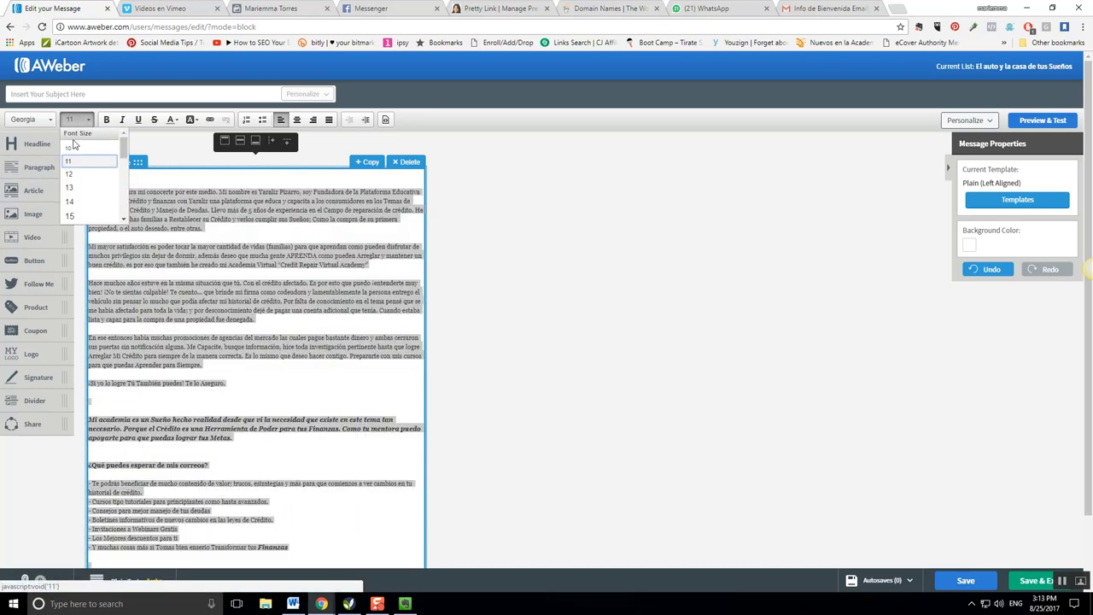
left_click(69, 202)
Step: Remove the extra blank line above the bold paragraph and select lines of the third paragraph
left_click(128, 521)
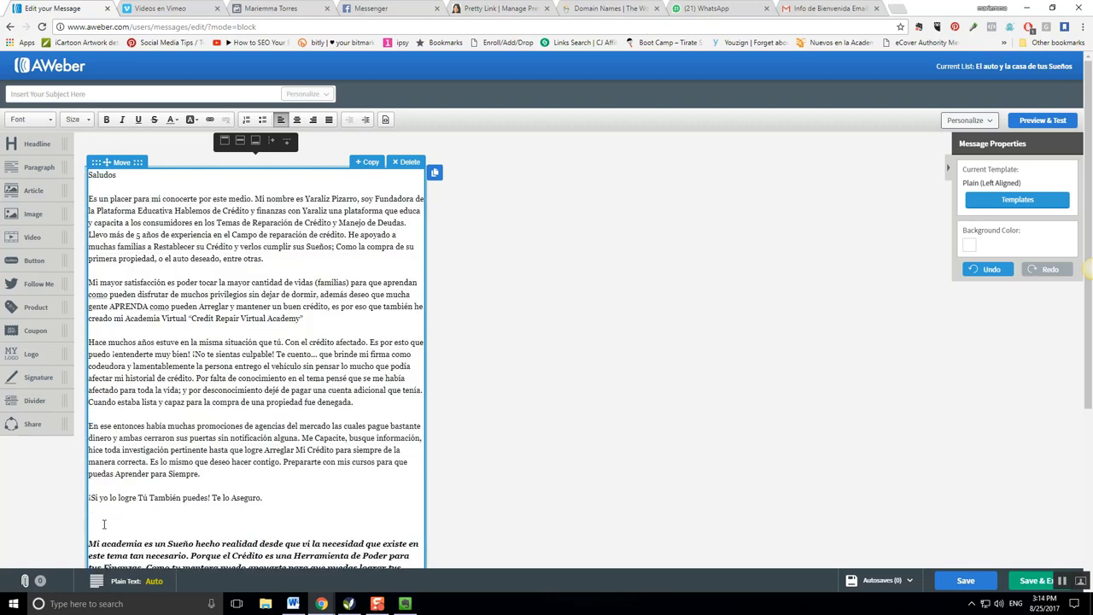
key("BackSpace")
left_click(153, 351)
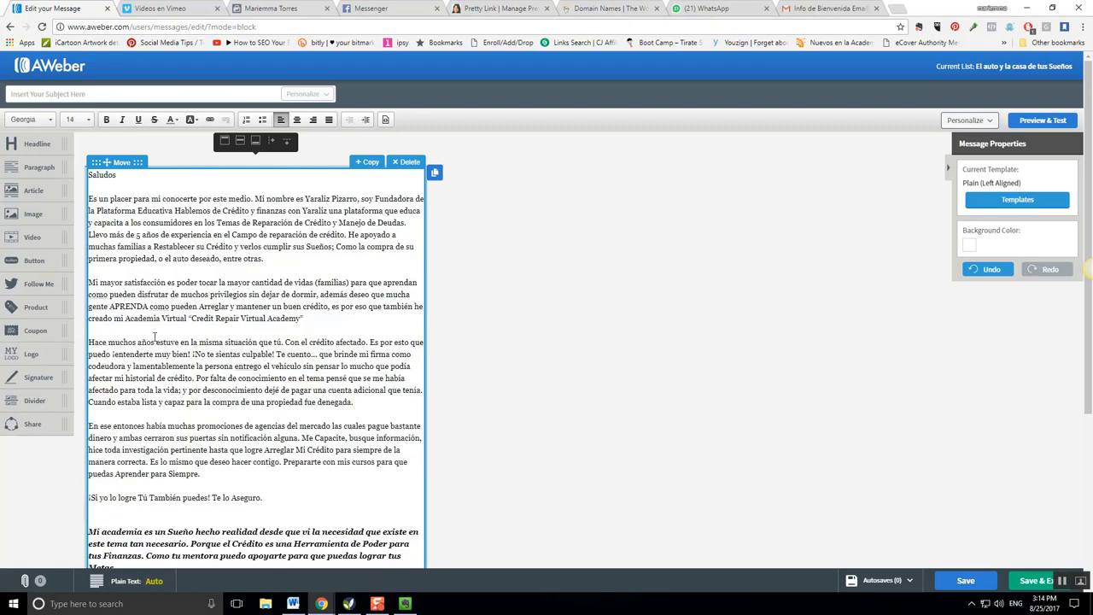
left_click_drag(155, 339, 165, 378)
Step: Correct 'entrego' to 'entregó' using the spell-check suggestion
left_click_drag(154, 301, 308, 321)
left_click(178, 395)
scroll(183, 402, "down", 2)
scroll(188, 412, "down", 1)
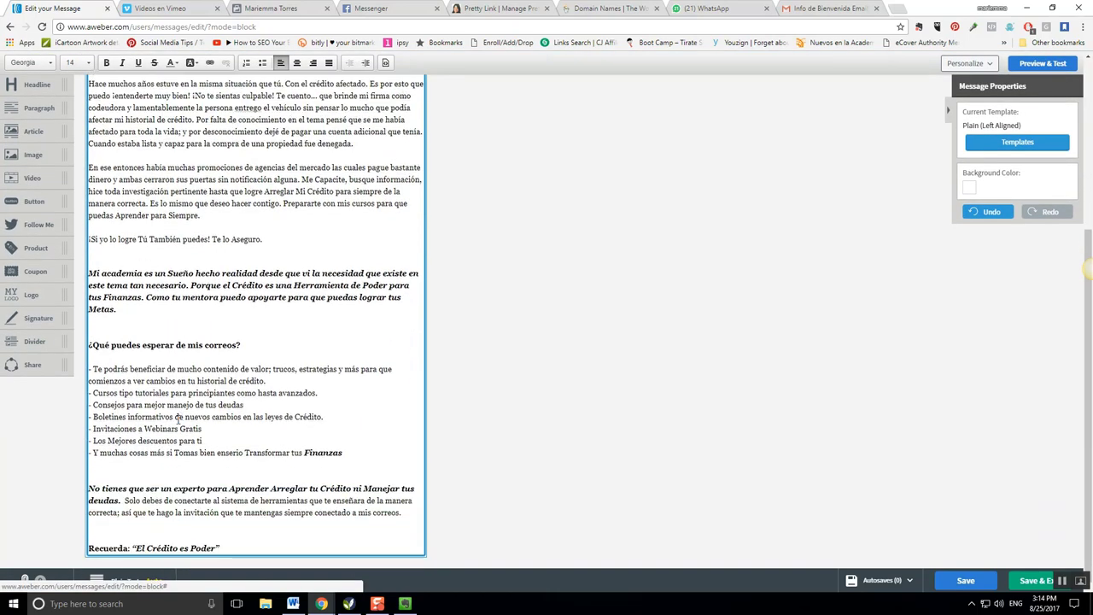
scroll(189, 450, "up", 3)
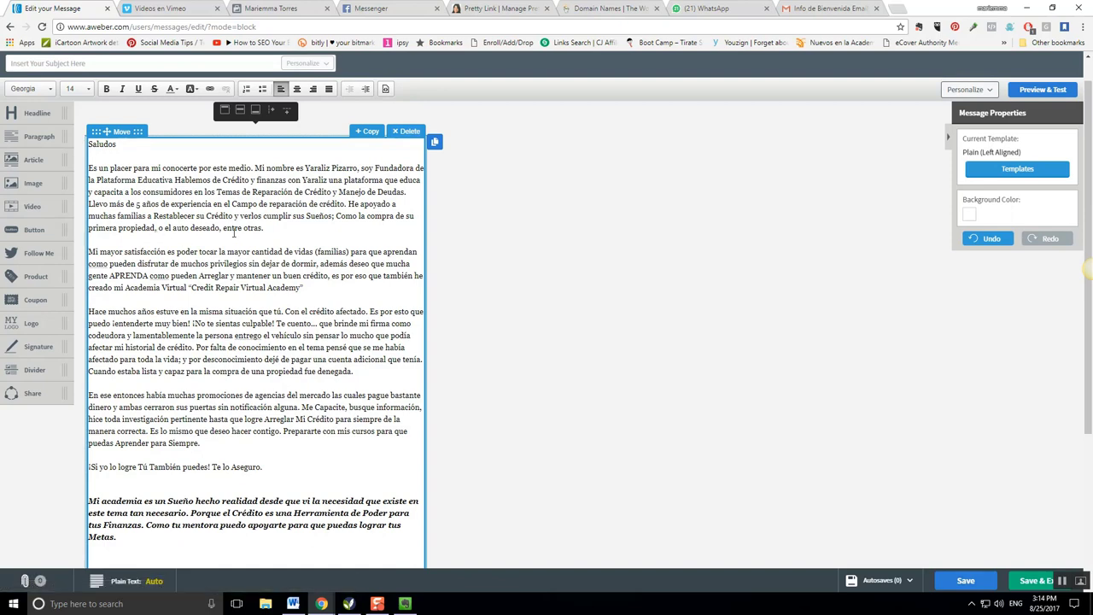
scroll(178, 291, "down", 2)
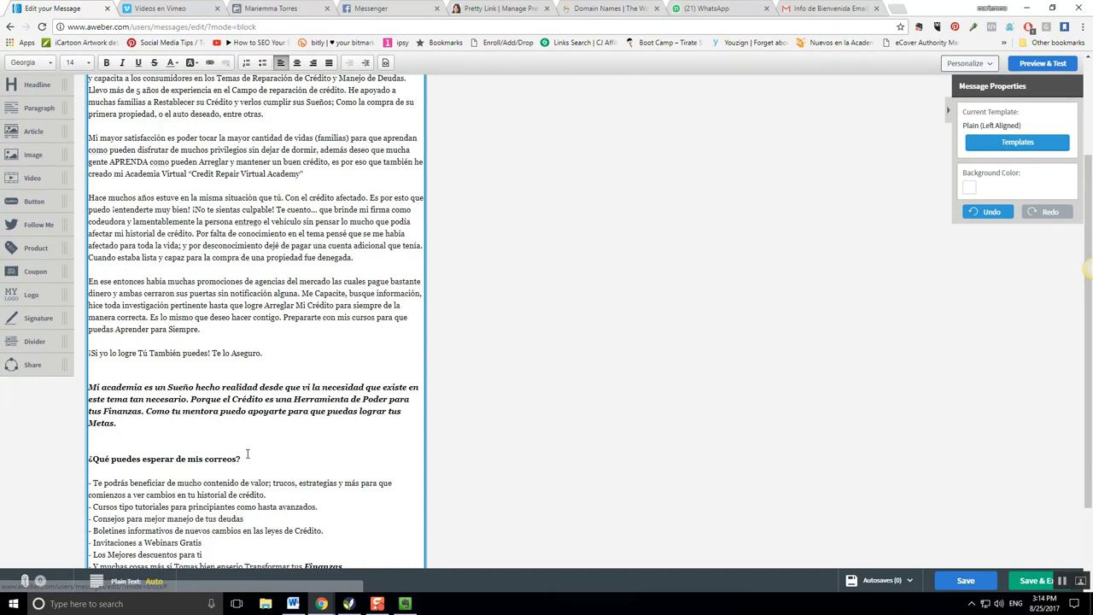
scroll(287, 433, "up", 2)
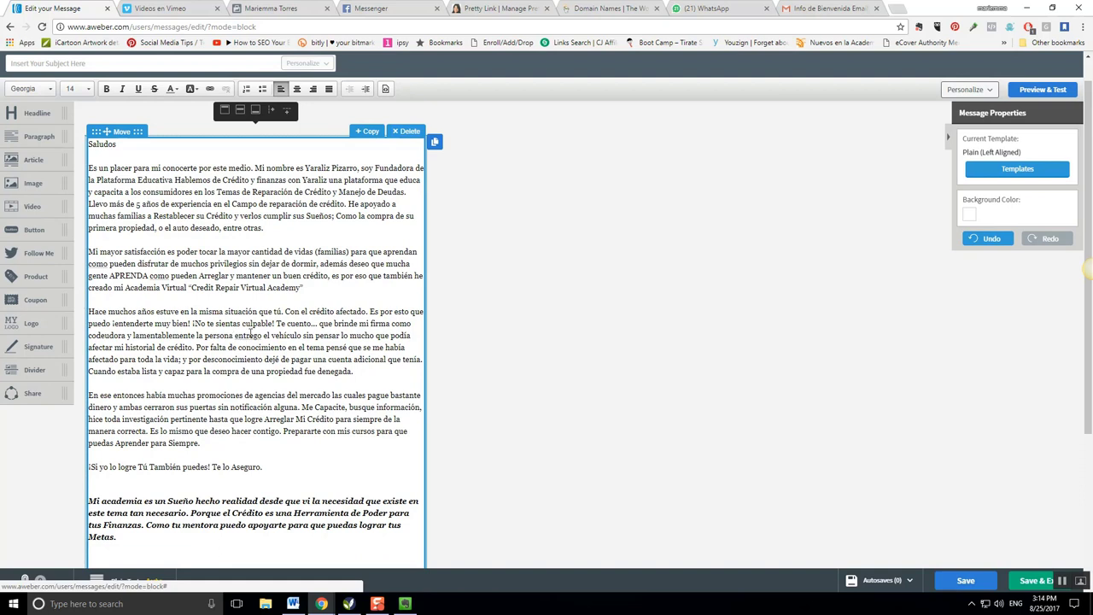
right_click(246, 330)
left_click(256, 341)
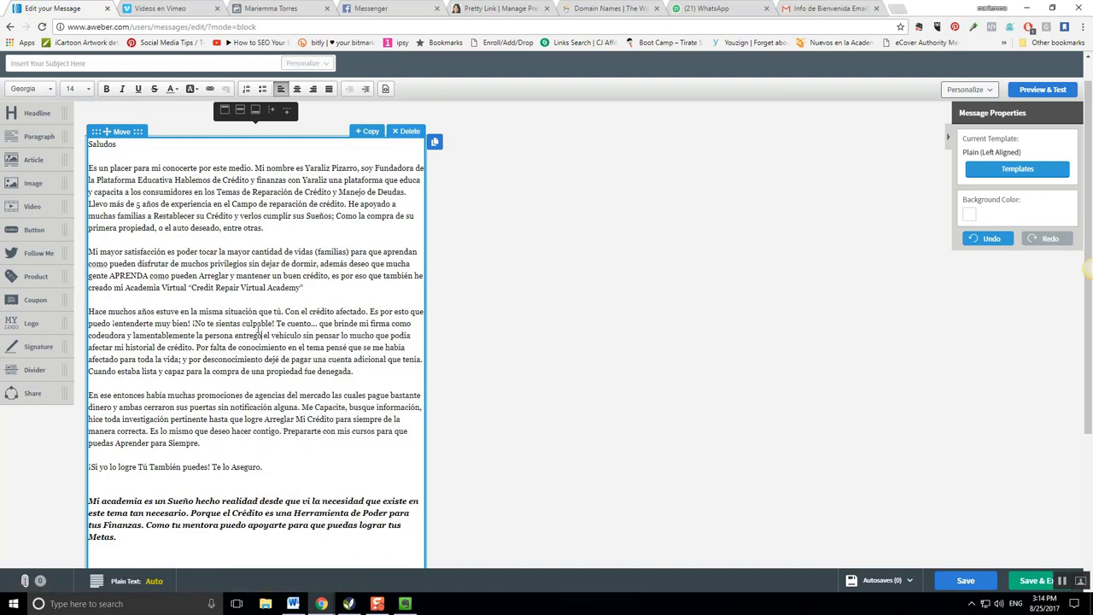
Step: Correct 'como' to 'cómo' in 'APRENDA cómo pueden', then select all the message text
right_click(158, 278)
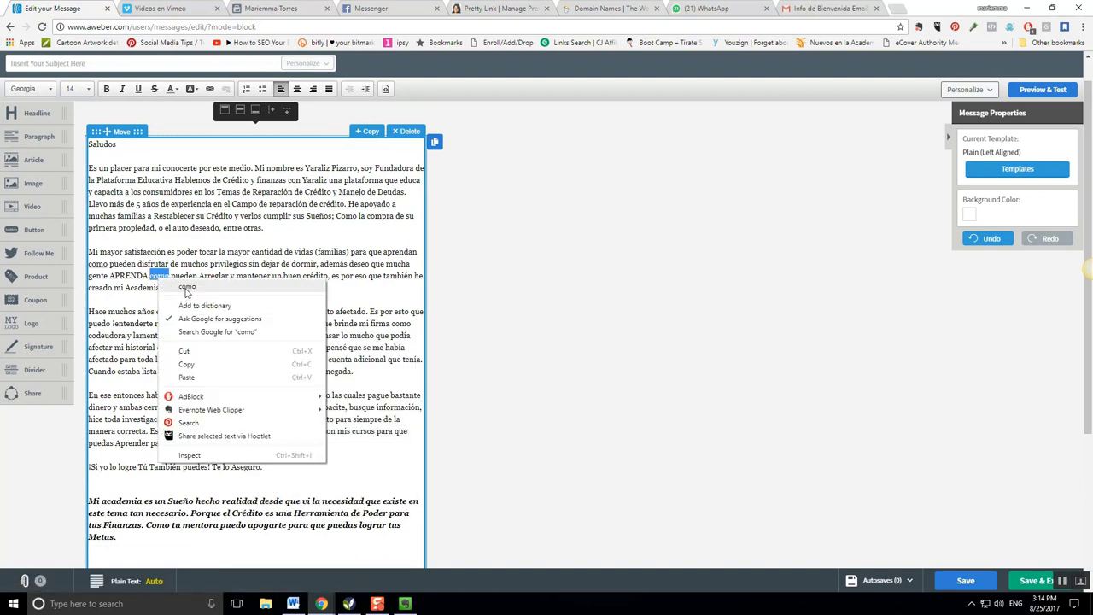
left_click(184, 290)
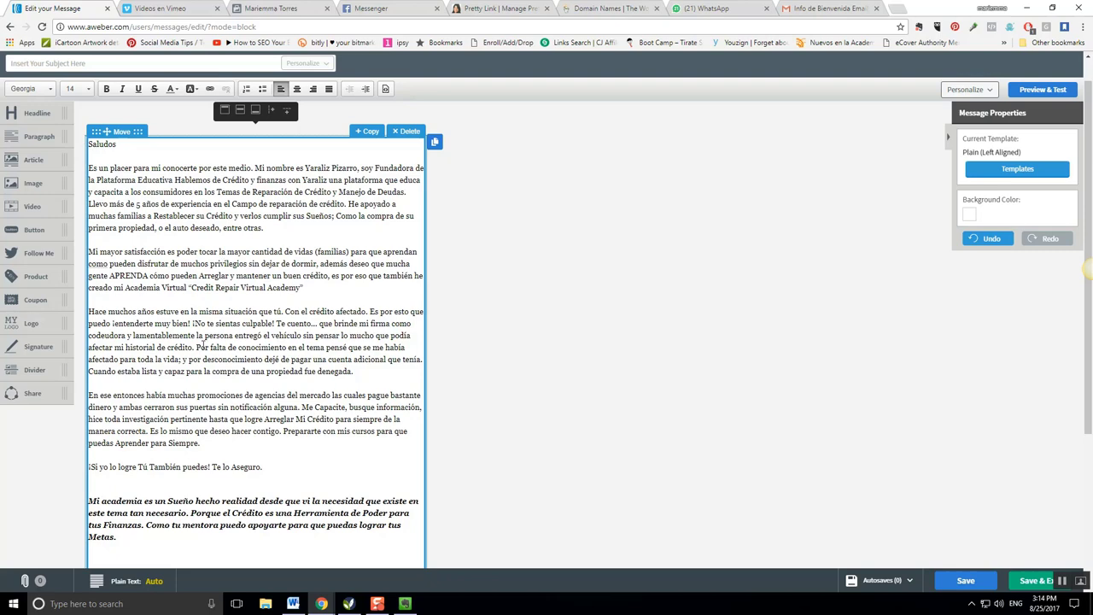
scroll(158, 418, "down", 3)
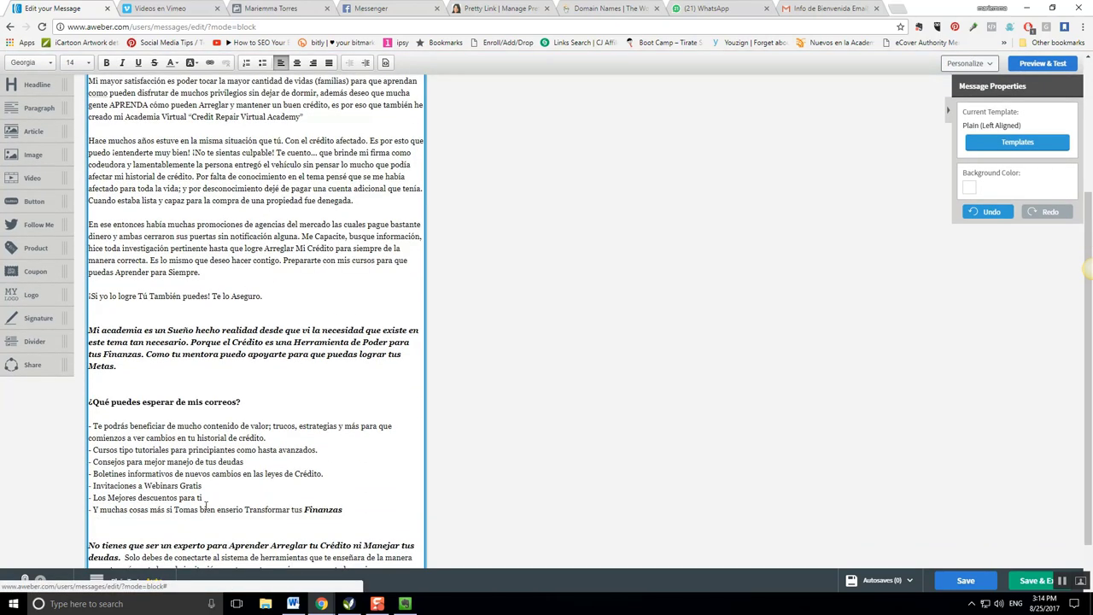
scroll(205, 506, "down", 1)
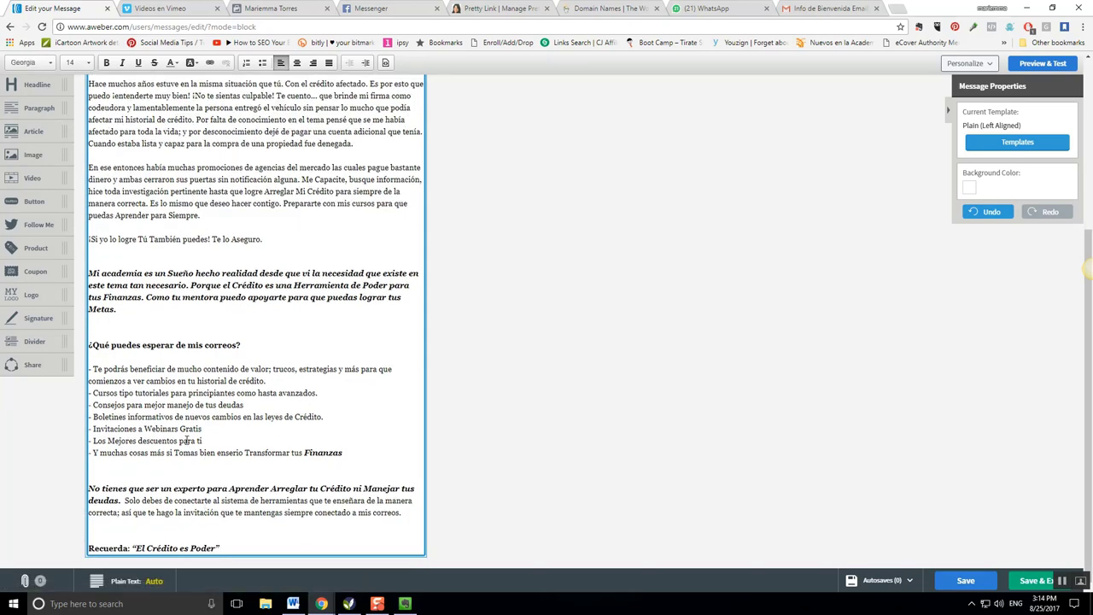
key("ctrl+a")
scroll(143, 332, "up", 1)
Step: Set the colour of all the message text to black
scroll(142, 331, "up", 1)
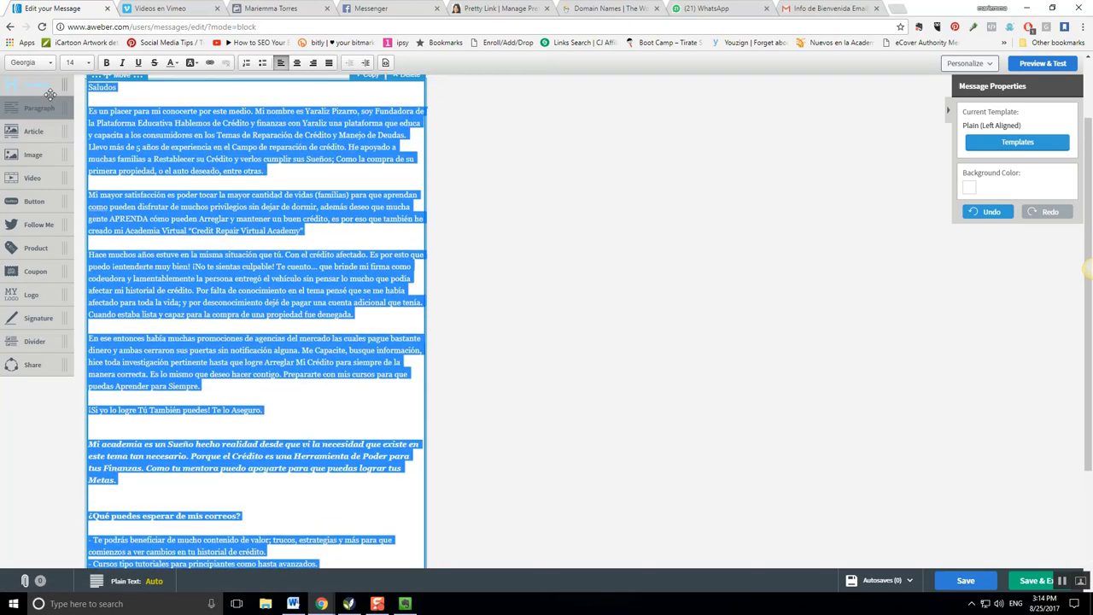
left_click(176, 64)
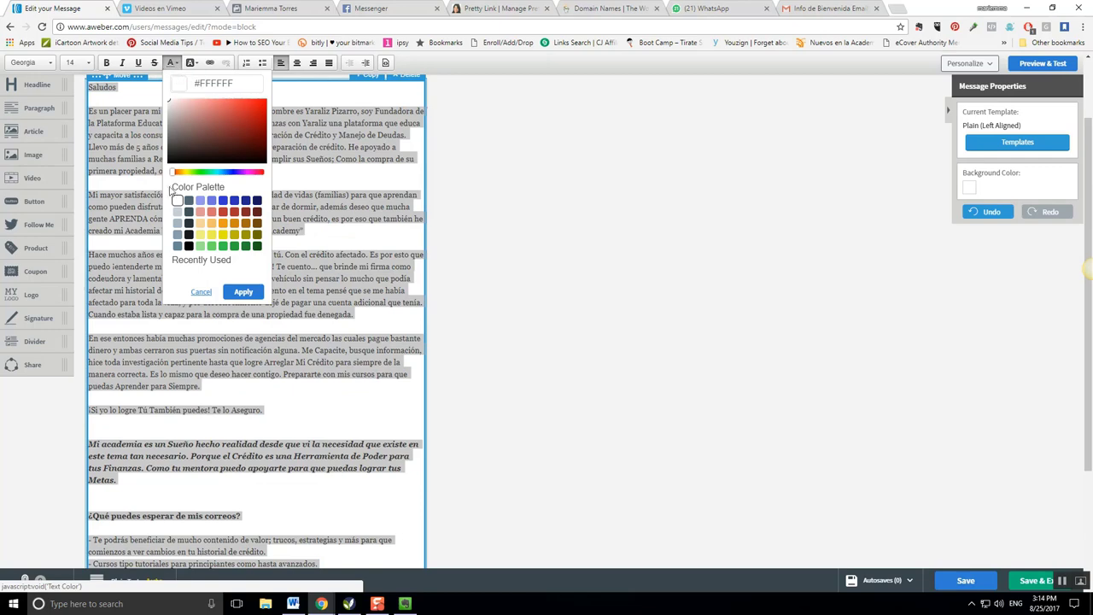
left_click(189, 224)
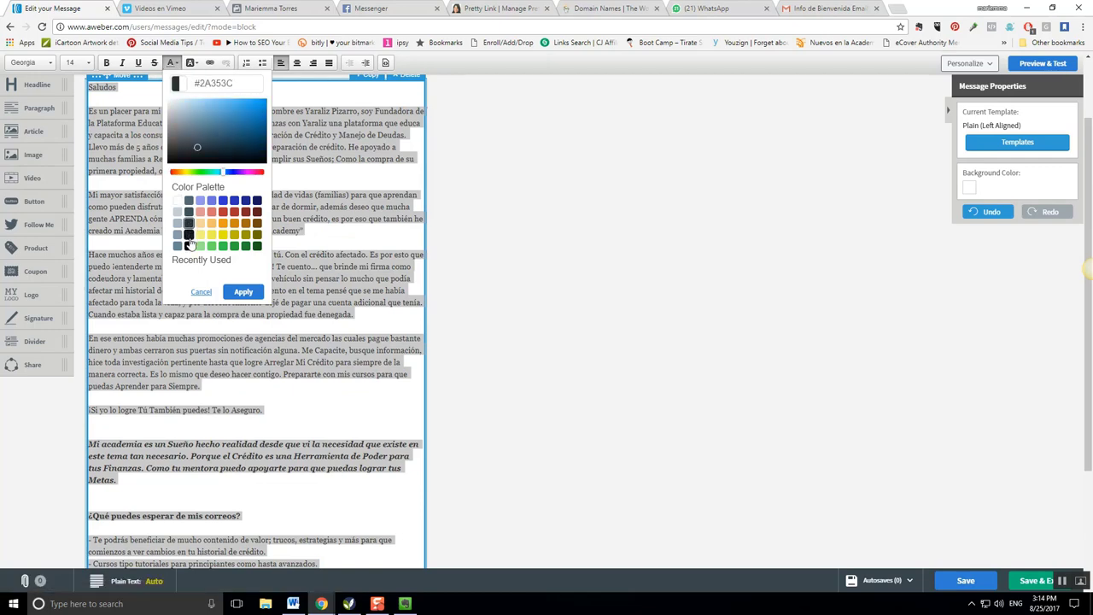
left_click(188, 246)
left_click(242, 291)
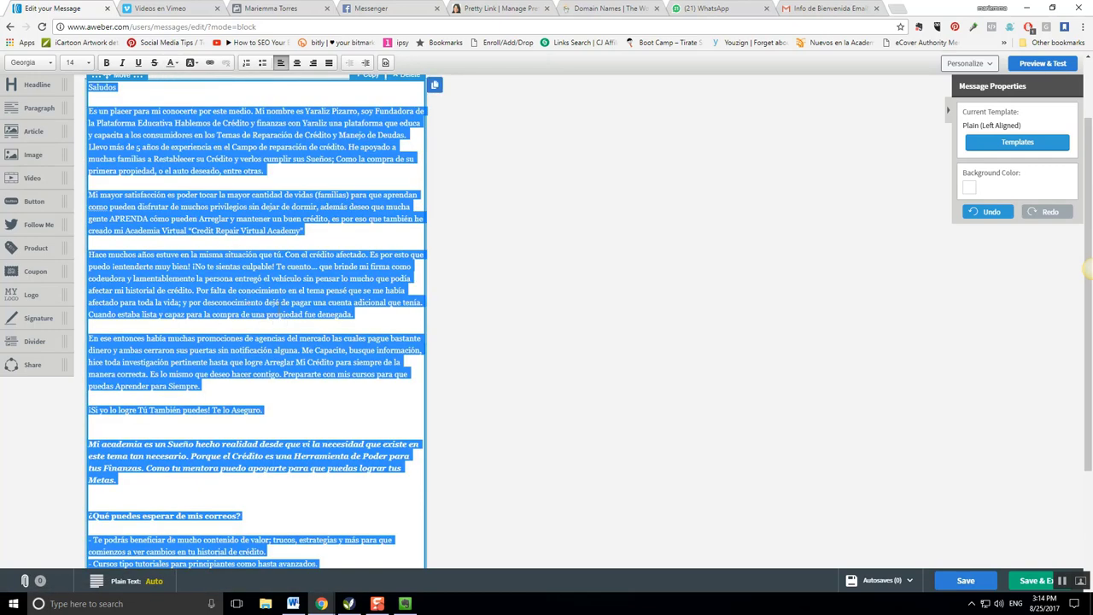
left_click(286, 305)
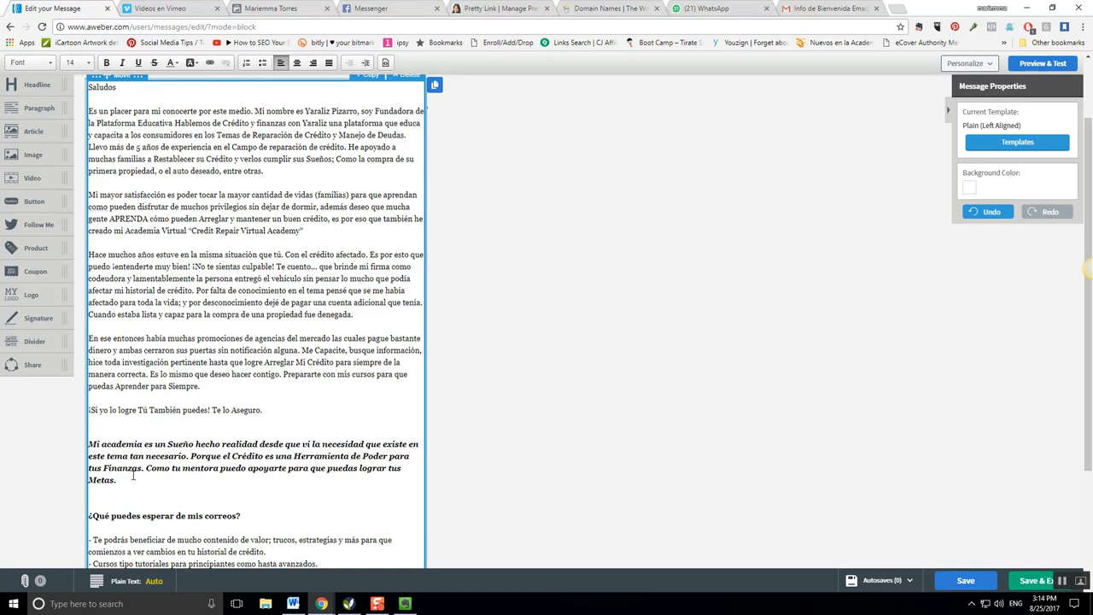
Step: Colour the italic 'Mi academia es un Sueño' paragraph teal #0EE6C2 and centre it
left_click_drag(119, 478, 89, 454)
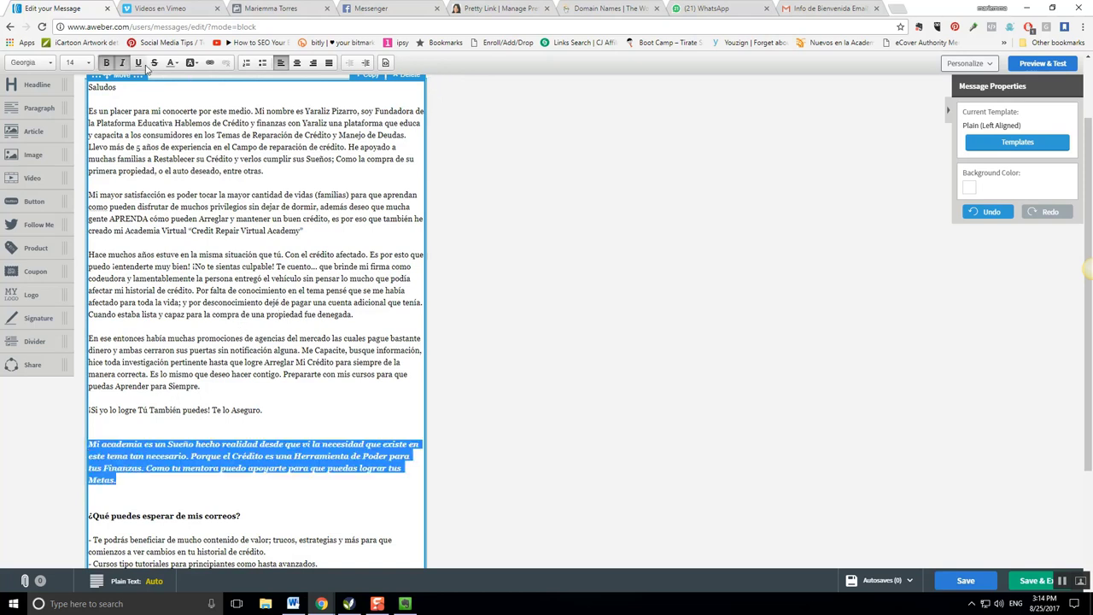
left_click(174, 65)
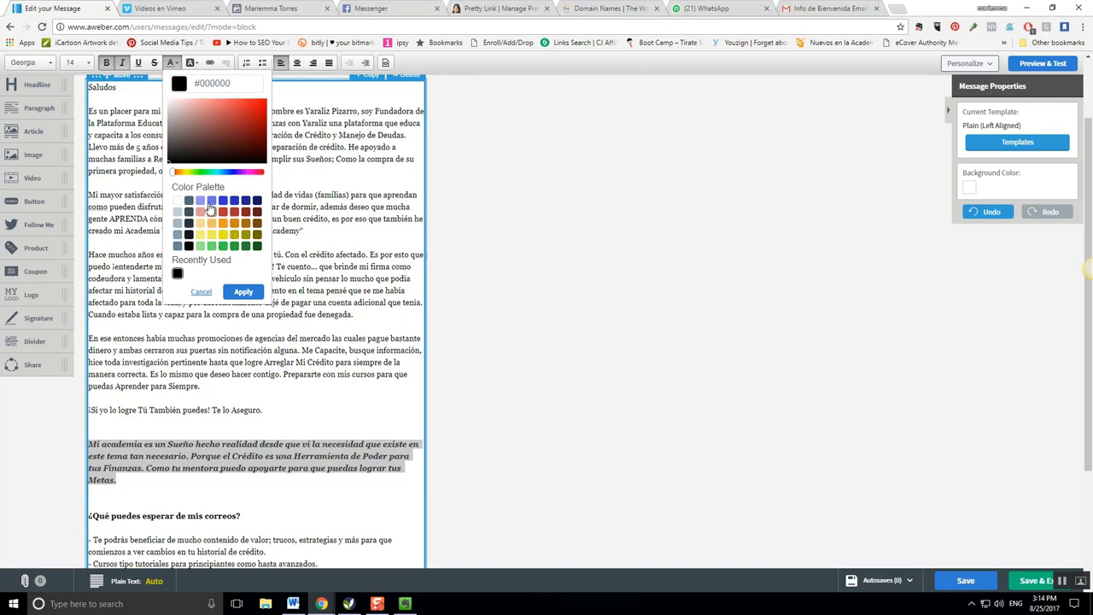
left_click(215, 173)
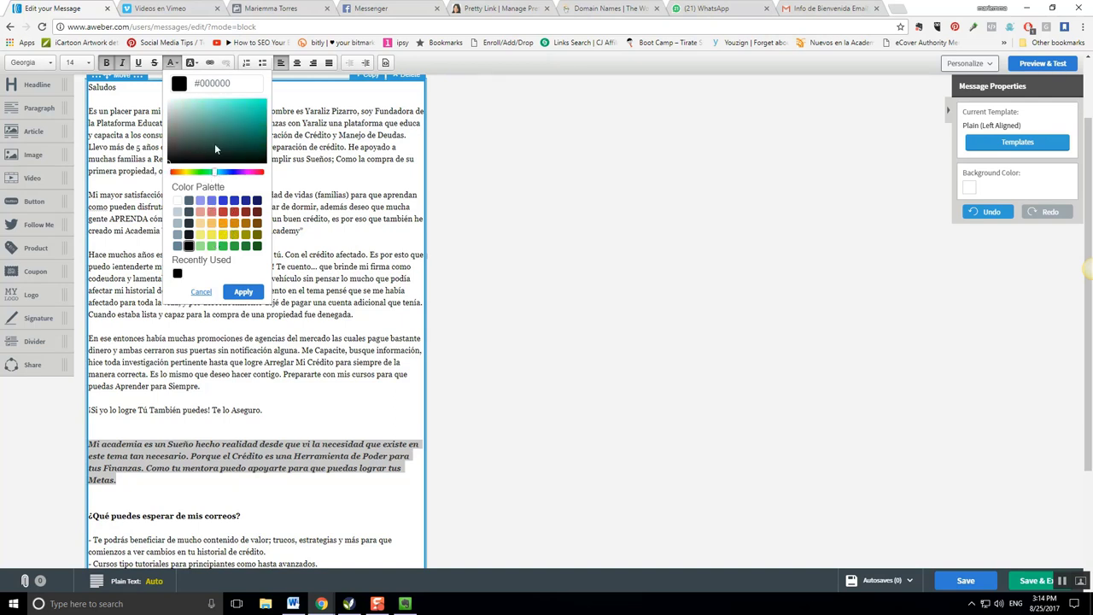
left_click_drag(223, 140, 263, 107)
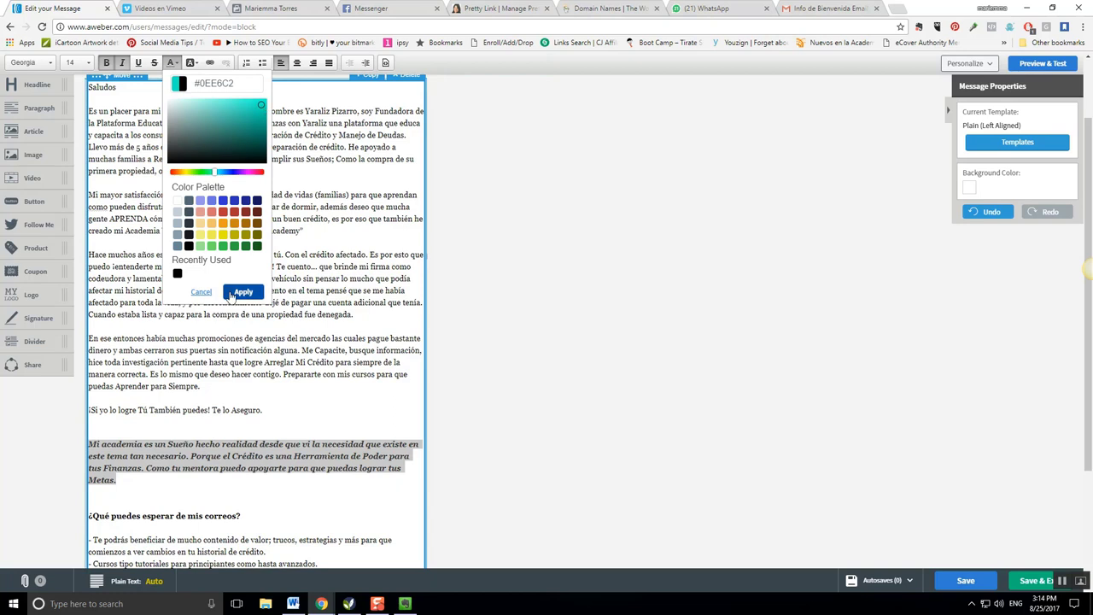
left_click(243, 293)
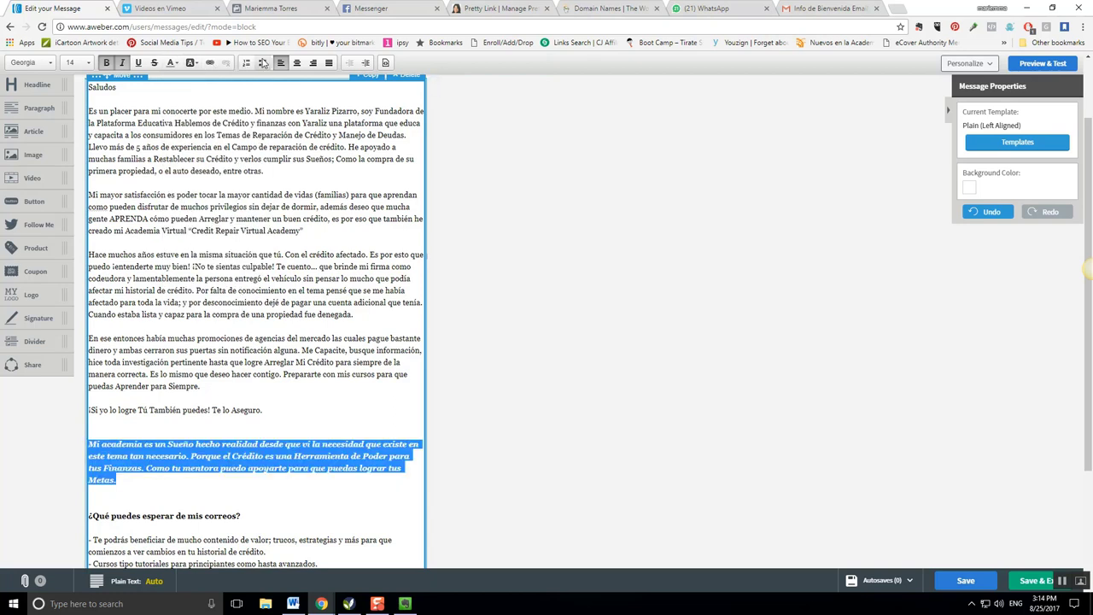
left_click(296, 63)
Step: Break the teal paragraph into lines before 'Como tu mentora', 'Porque el Crédito' and 'que existe'
left_click(269, 409)
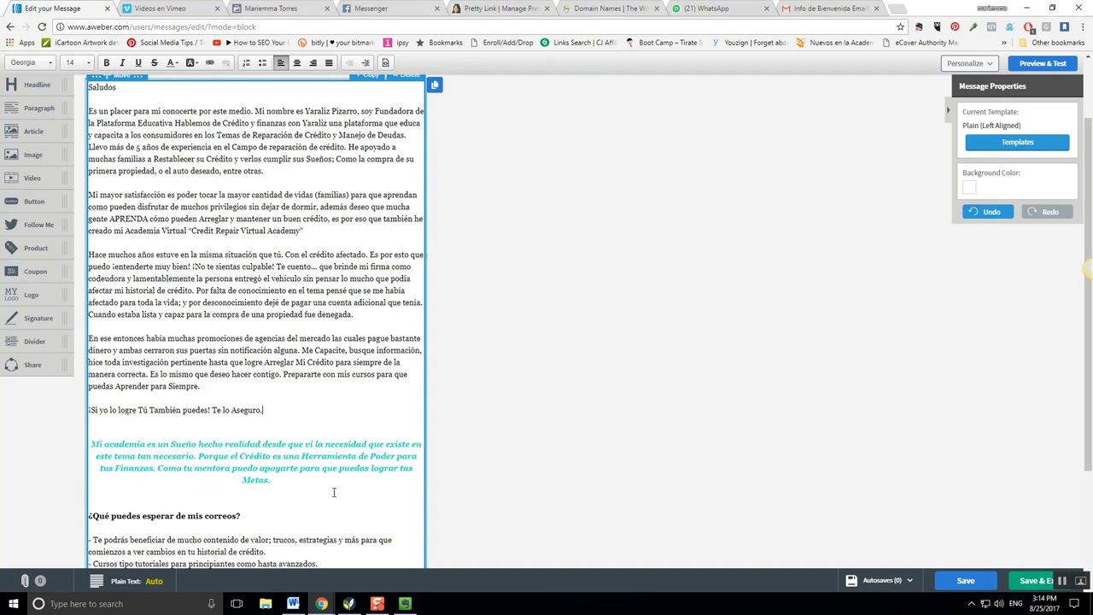
left_click(157, 468)
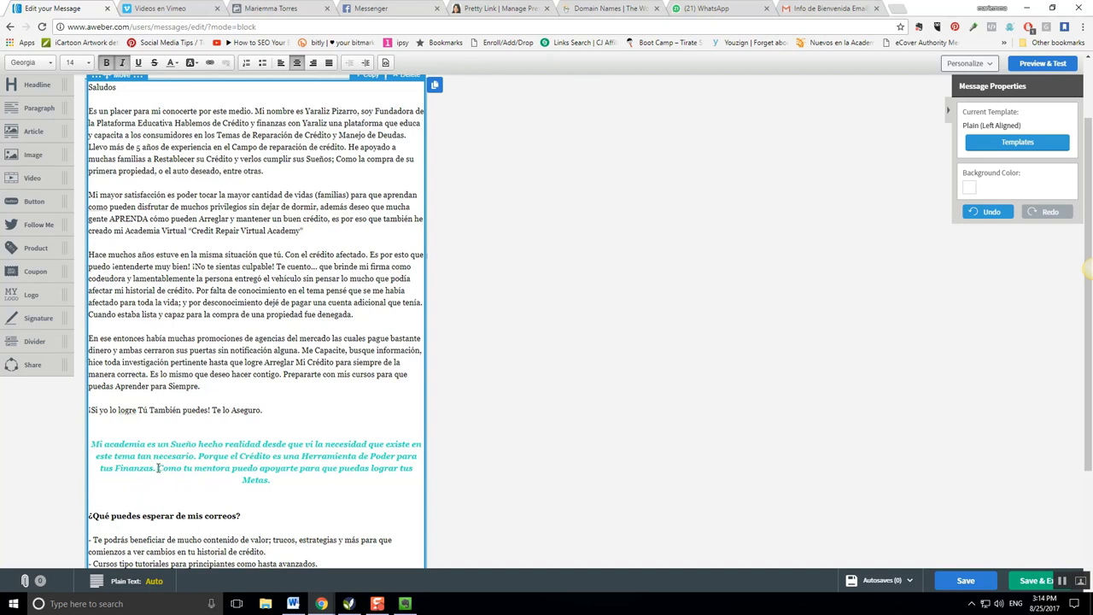
key("Return")
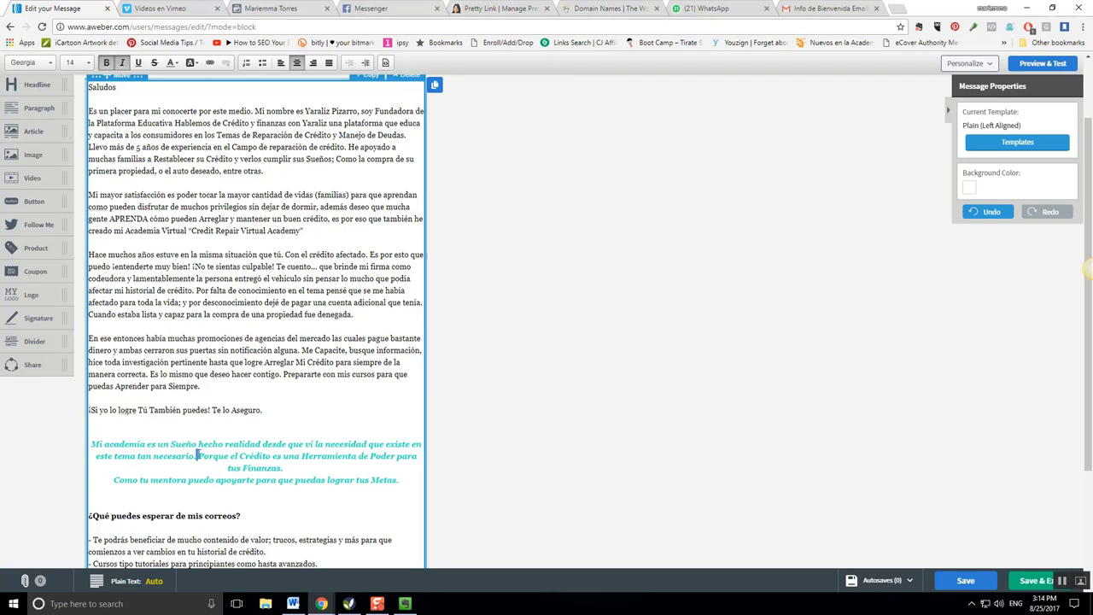
key("Return")
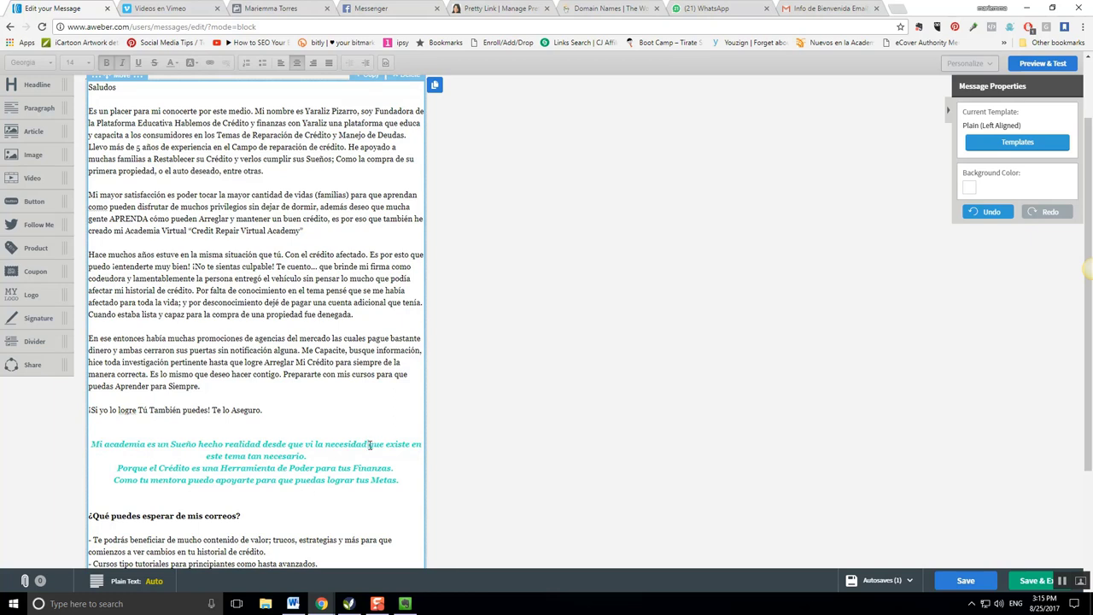
left_click(370, 445)
key("shift+Return")
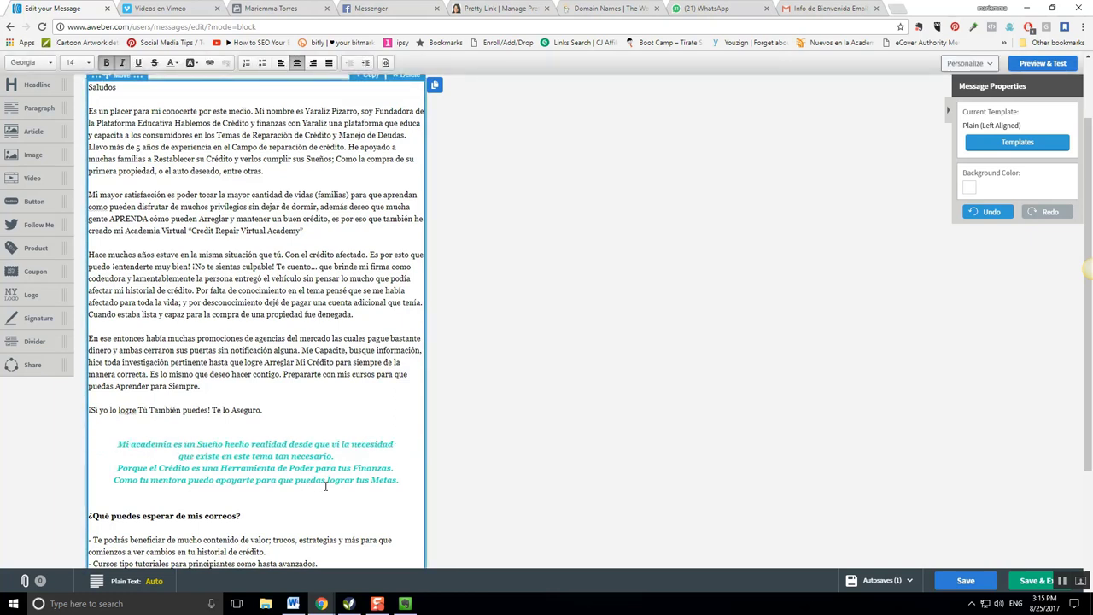
Step: Correct 'logre' to 'logré' and bring up spelling suggestions for the next 'como'
right_click(126, 413)
left_click(168, 237)
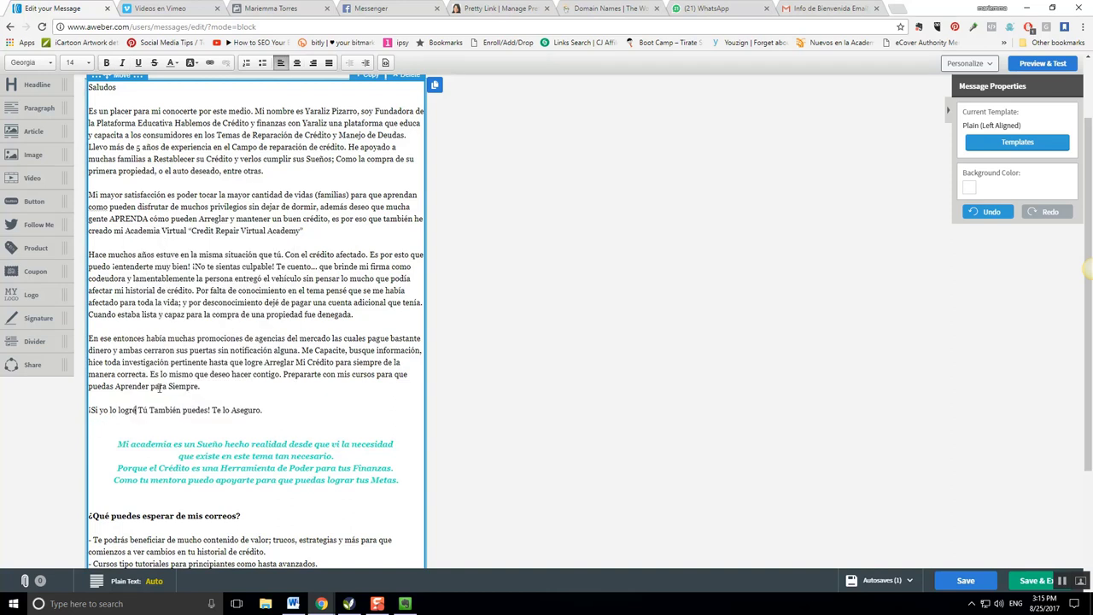
right_click(102, 207)
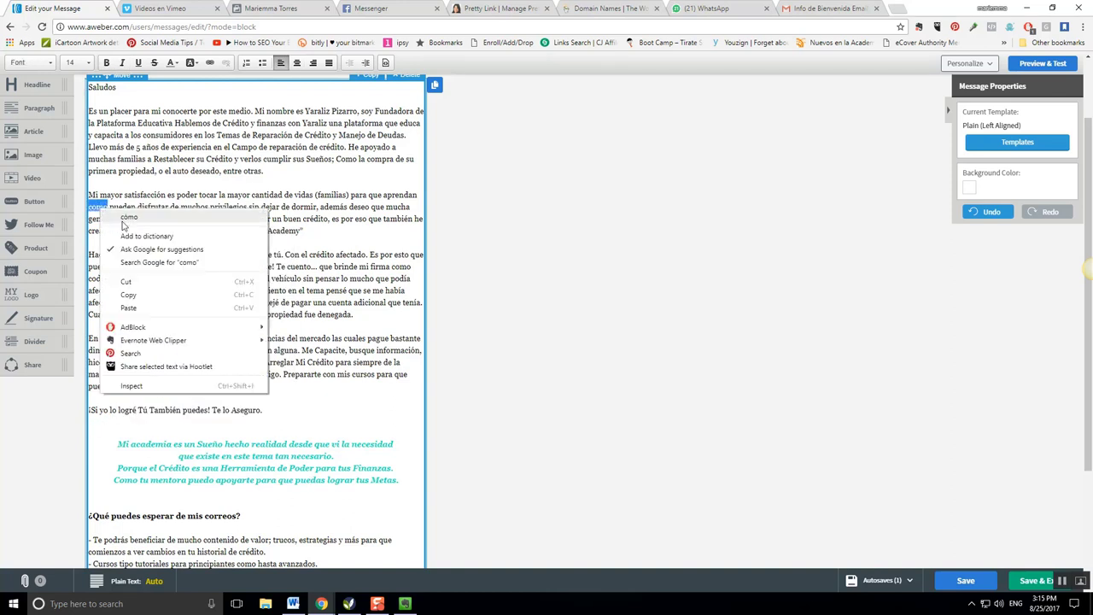
Step: Correct 'como' to 'cómo' in 'cómo pueden disfrutar' and review the whole message
left_click(126, 218)
scroll(174, 198, "up", 1)
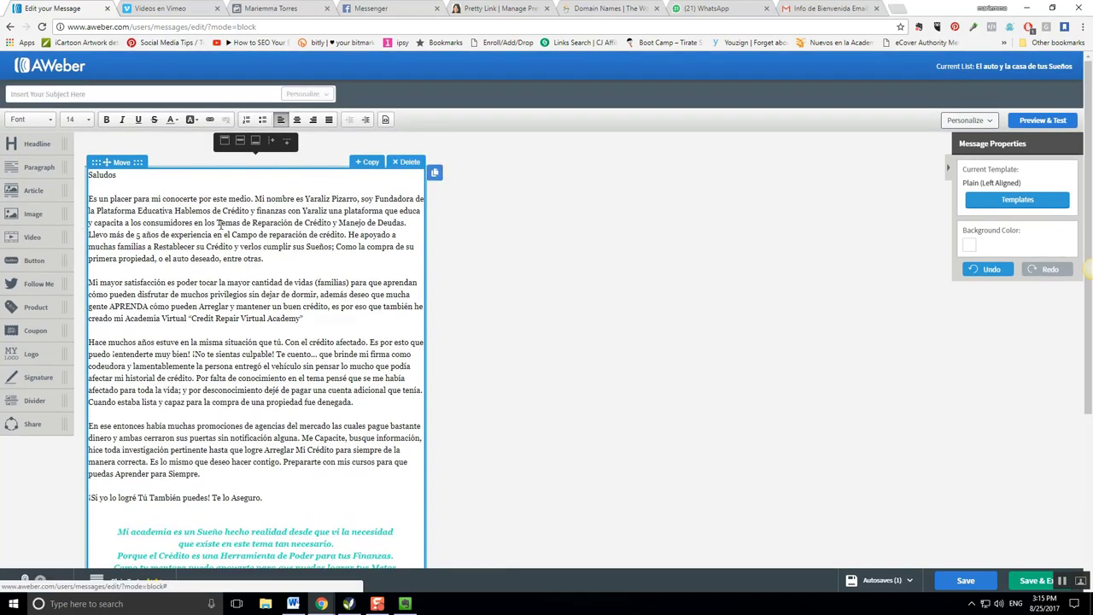
scroll(137, 389, "down", 3)
scroll(136, 389, "down", 1)
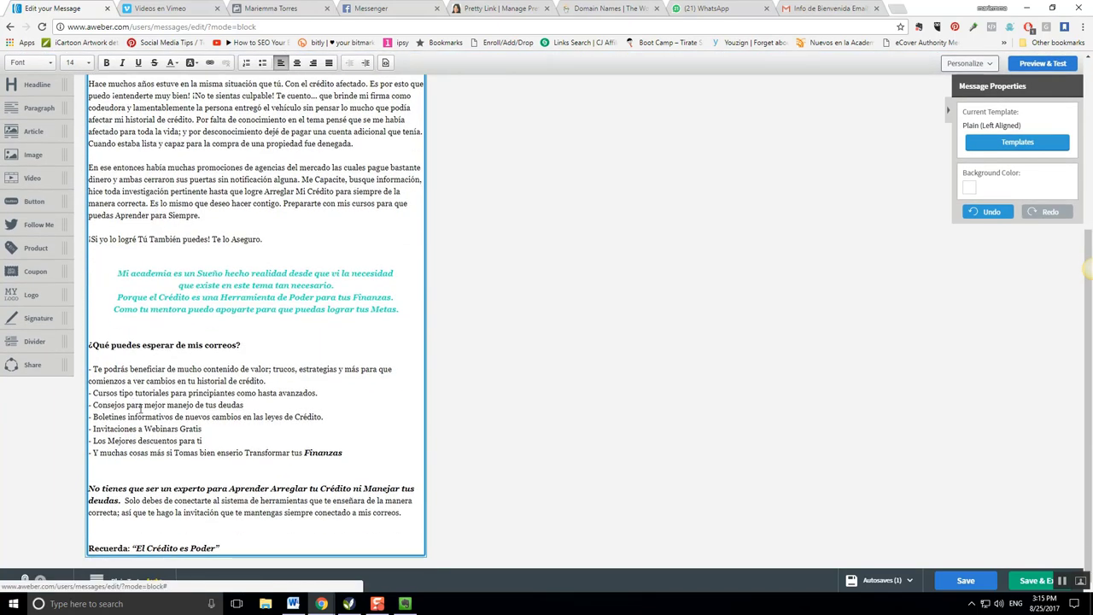
scroll(198, 372, "up", 3)
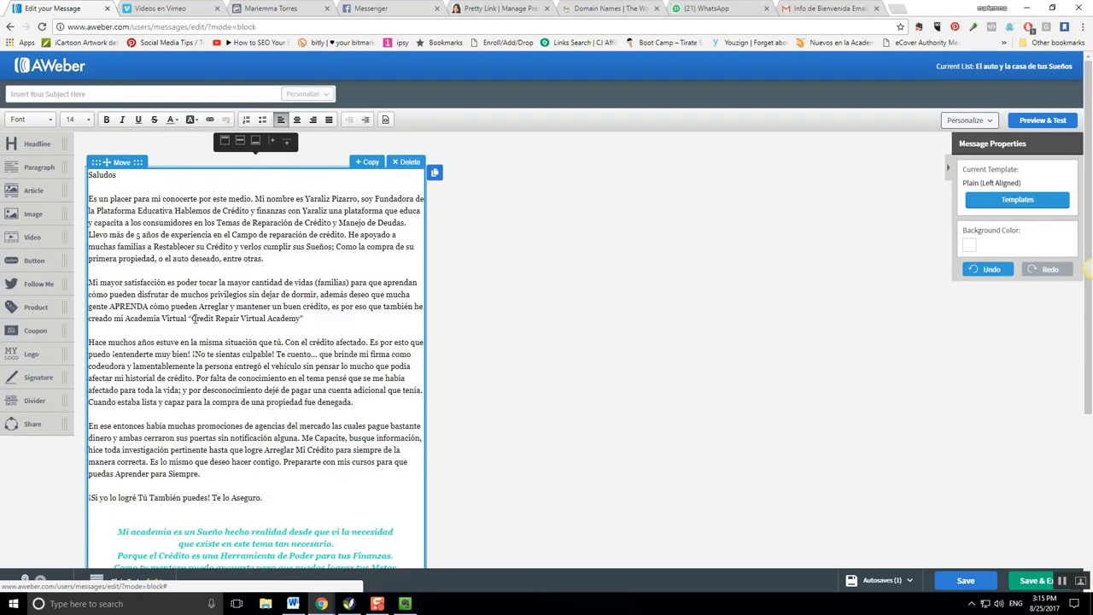
scroll(195, 318, "down", 4)
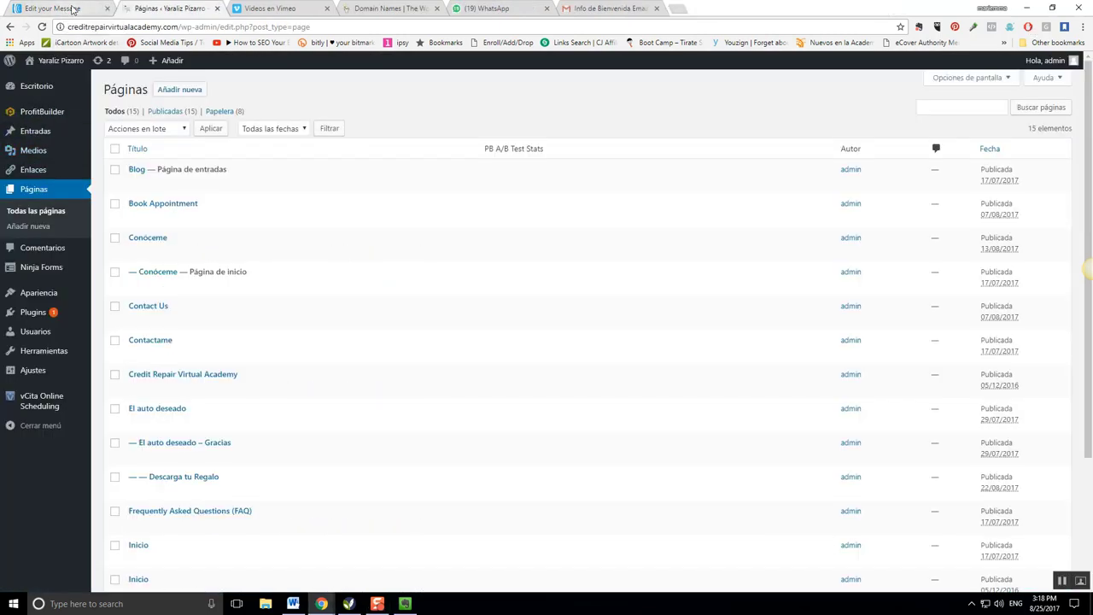
Step: Copy the 'El auto deseado – Gracias' page URL /el-auto-deseado/gracias/ from WordPress and return to AWeber
left_click(74, 8)
left_click(155, 7)
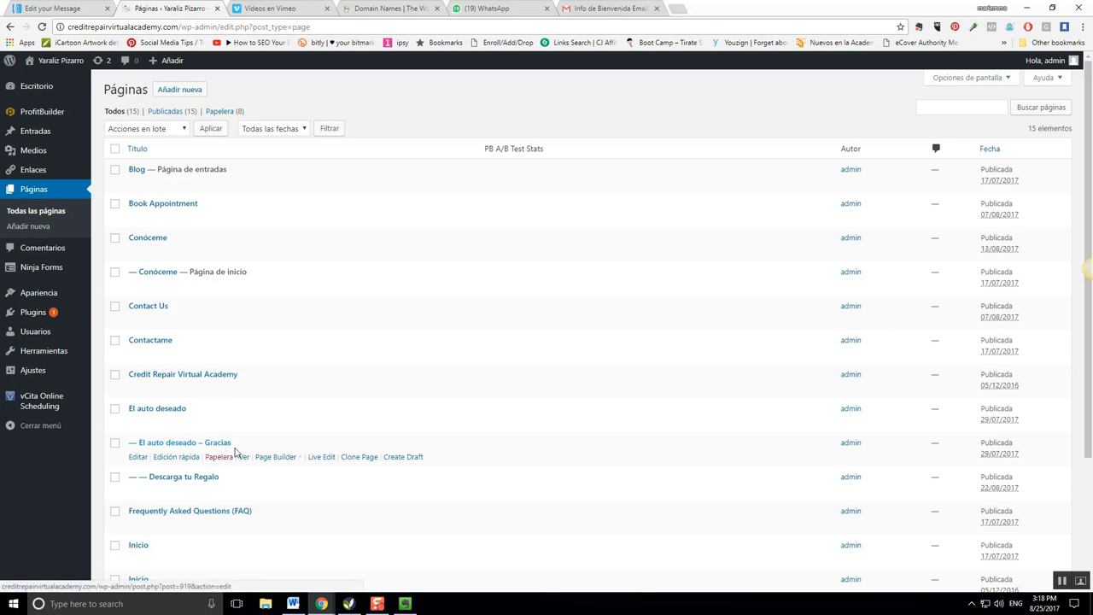
left_click(245, 458)
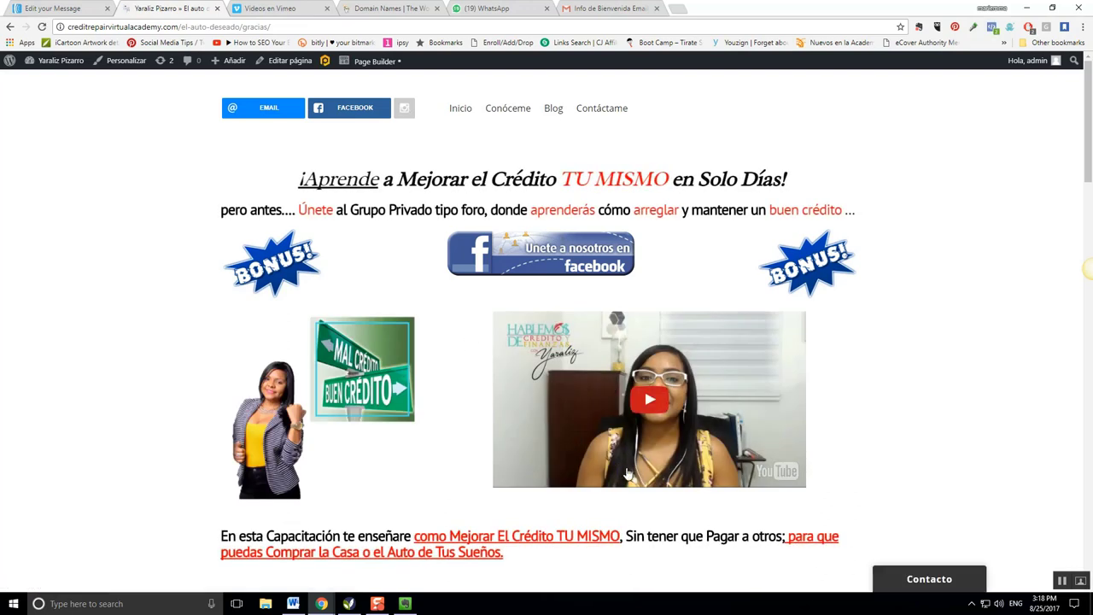
left_click(239, 27)
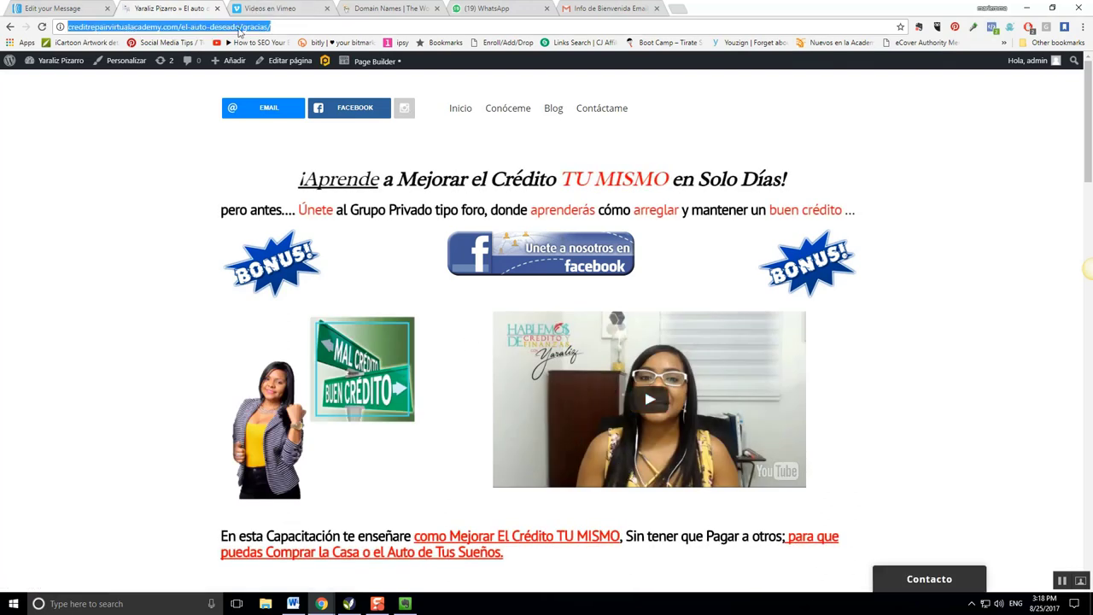
right_click(239, 30)
left_click(263, 76)
left_click(53, 9)
scroll(183, 221, "up", 10)
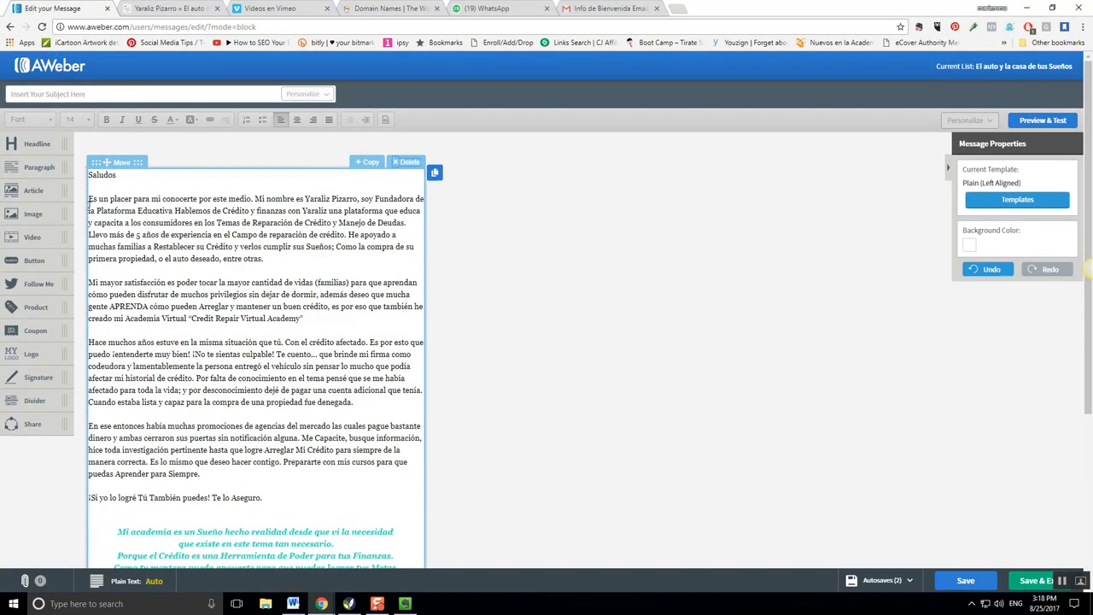
Step: Insert blank lines after the paragraph ending 'Manejo de Deudas.' and erase a test entry
left_click(137, 210)
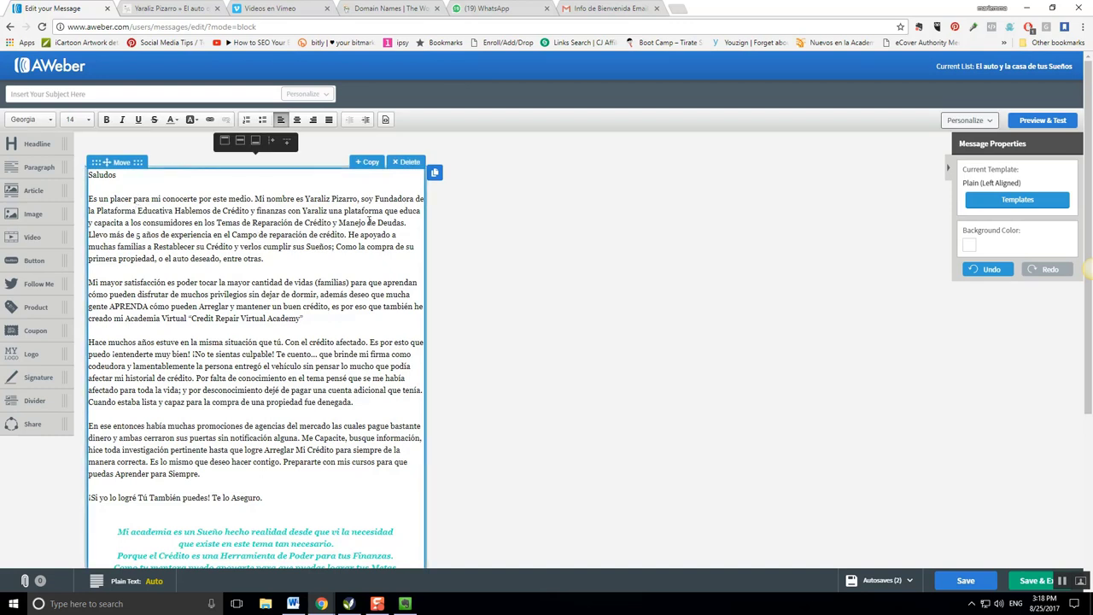
left_click(142, 174)
left_click(413, 223)
key("Return")
key("Return")
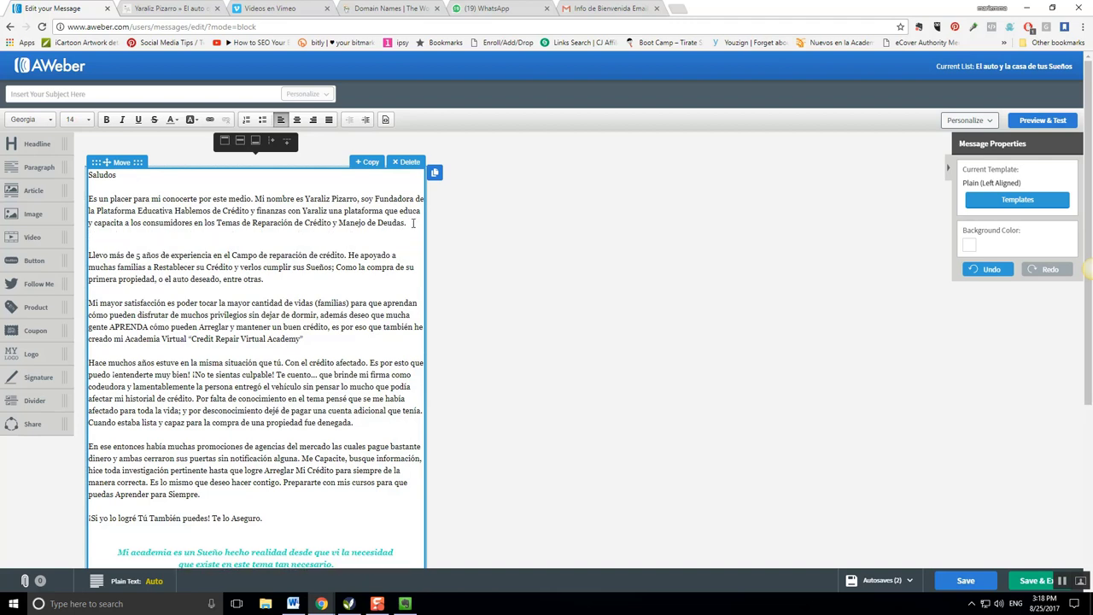
key("Return")
key("Return")
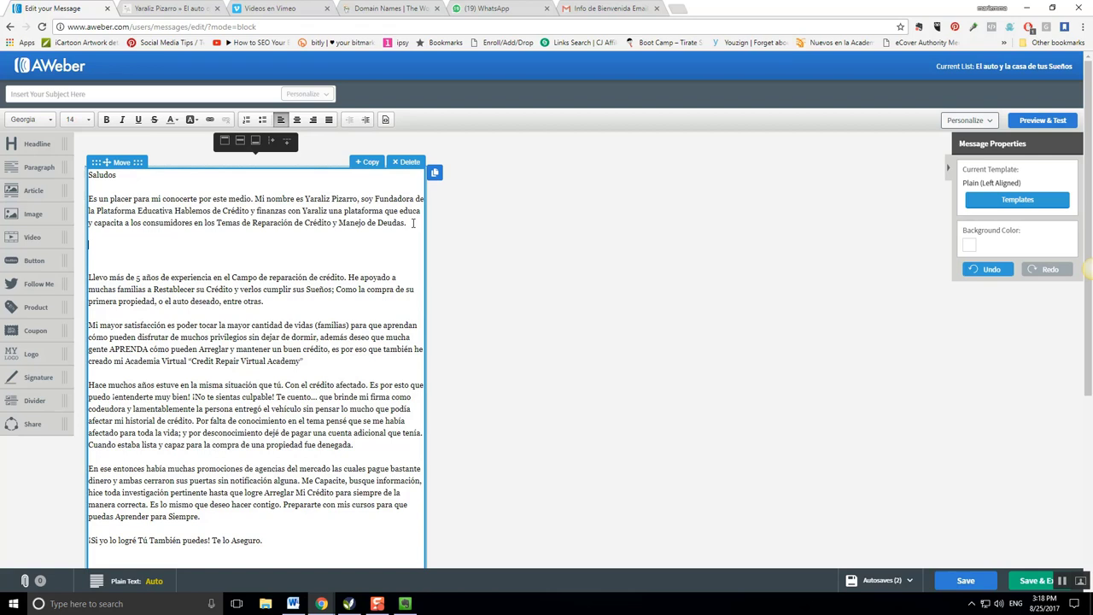
type("Te q")
key("BackSpace")
key("BackSpace")
key("BackSpace")
key("BackSpace")
key("BackSpace")
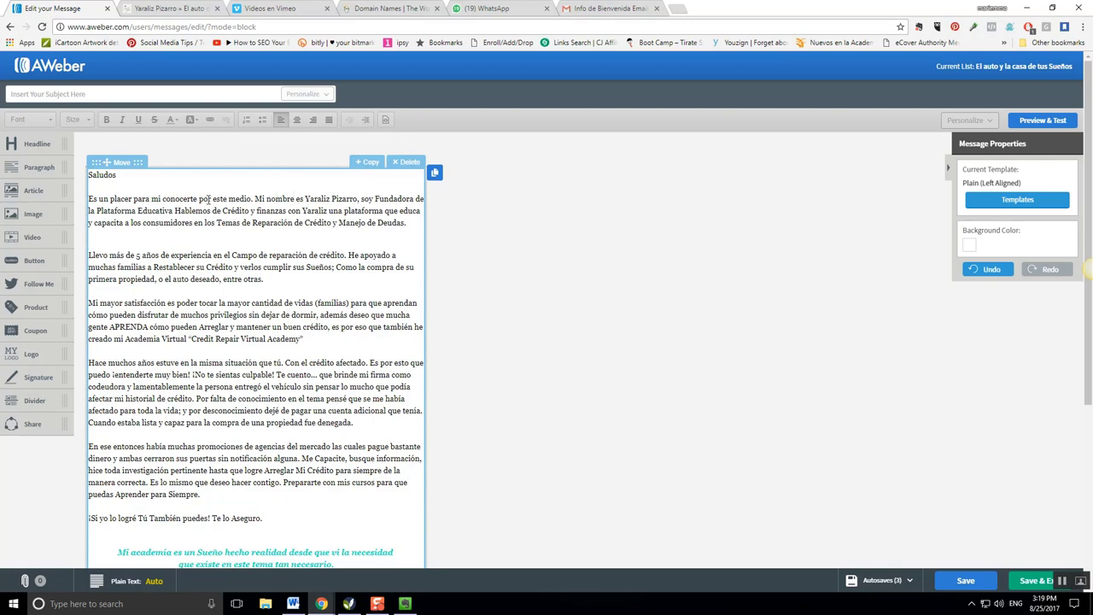
Step: Add the 'Antes de presentarme…' Ebook question before 'Mi nombre', moving the introduction to its own paragraph
left_click(254, 198)
type("Antes de pr")
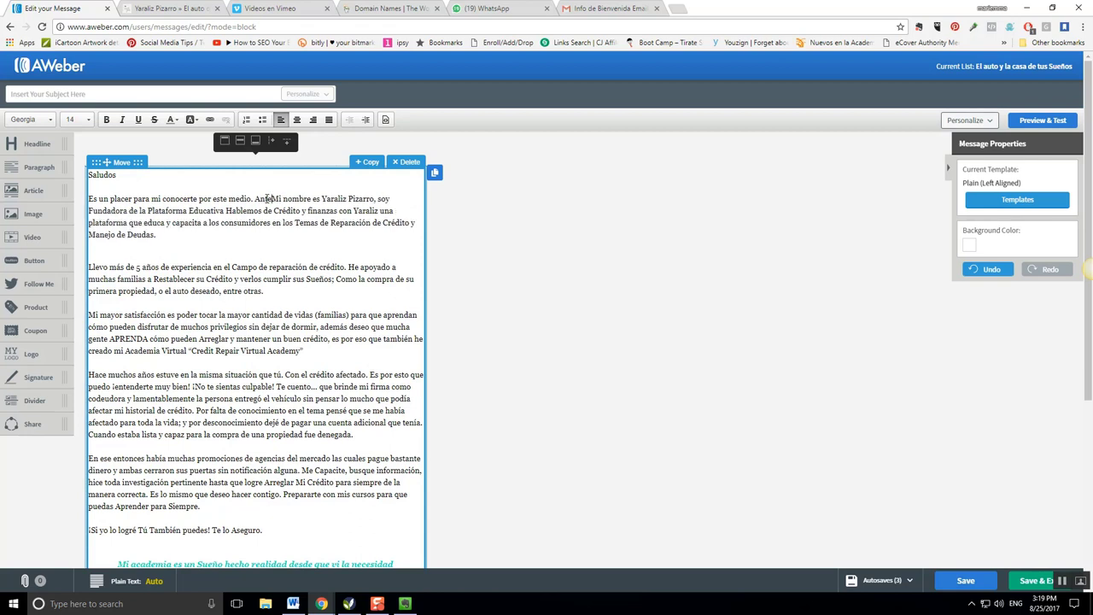
type("esentarme ")
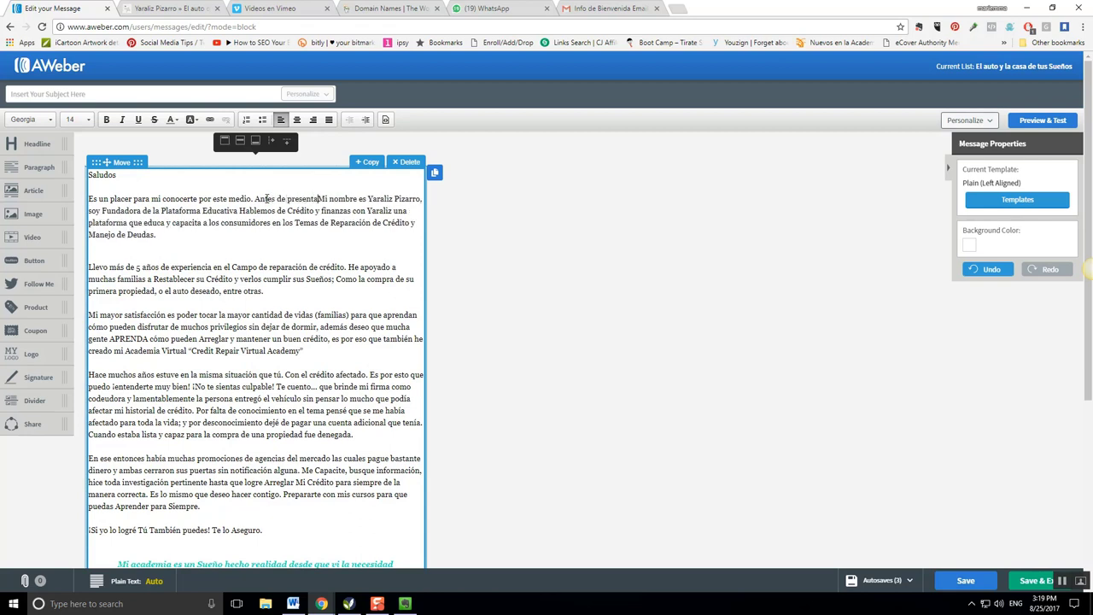
type(", me gus")
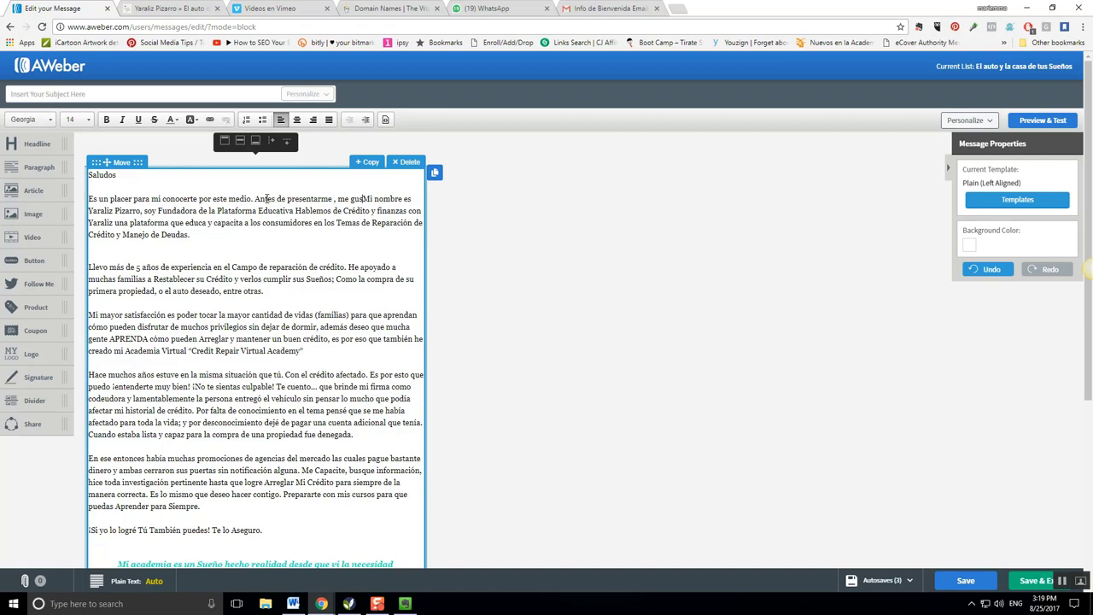
type("taria pregu")
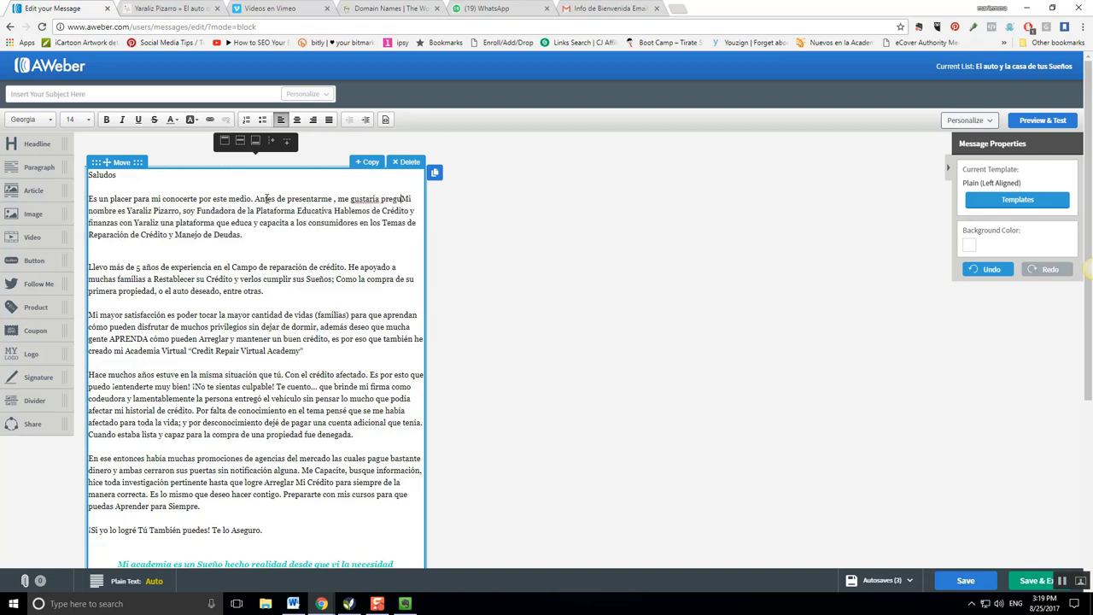
type("ntarte como te")
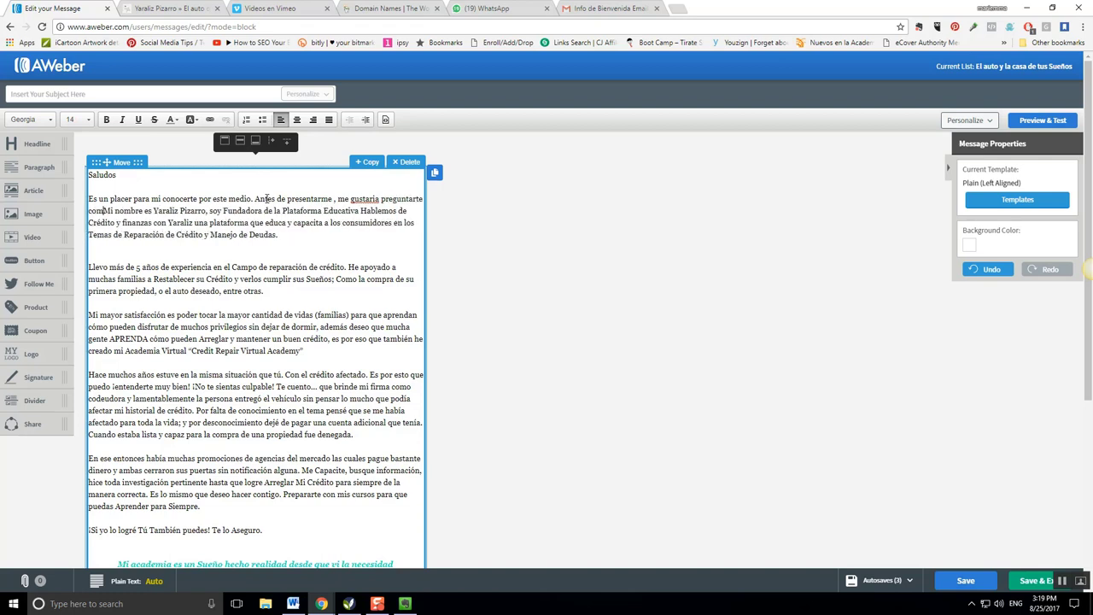
type(" fue ")
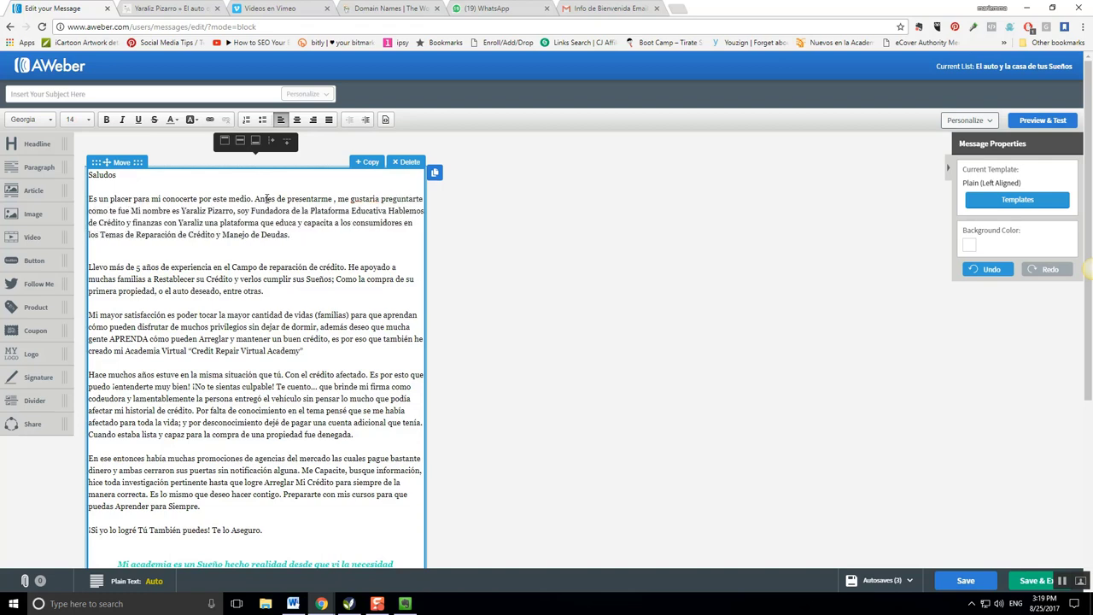
type("con ")
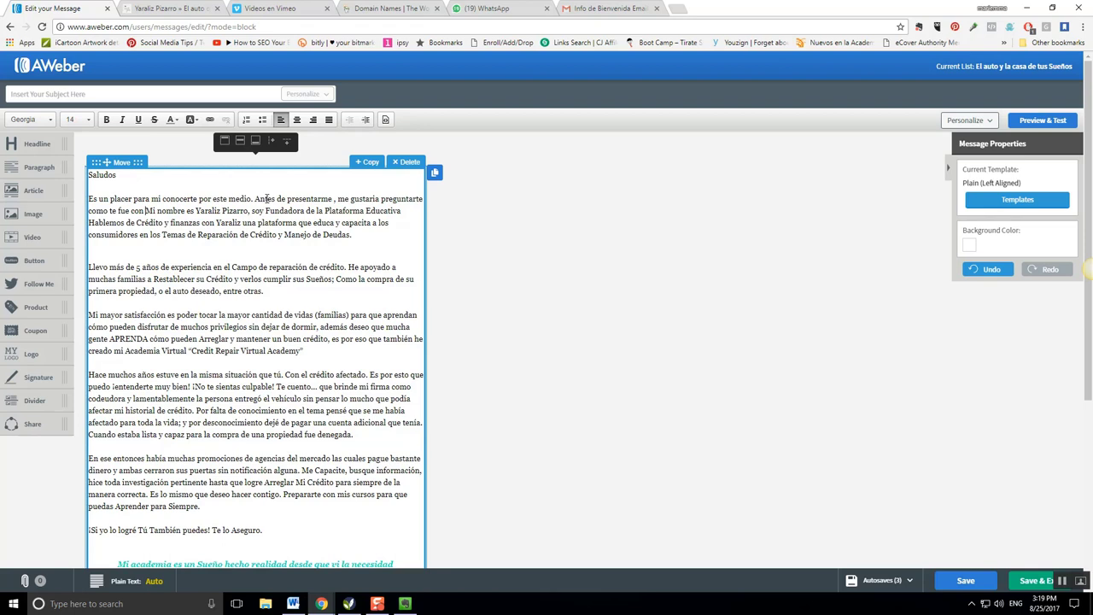
type("mi ")
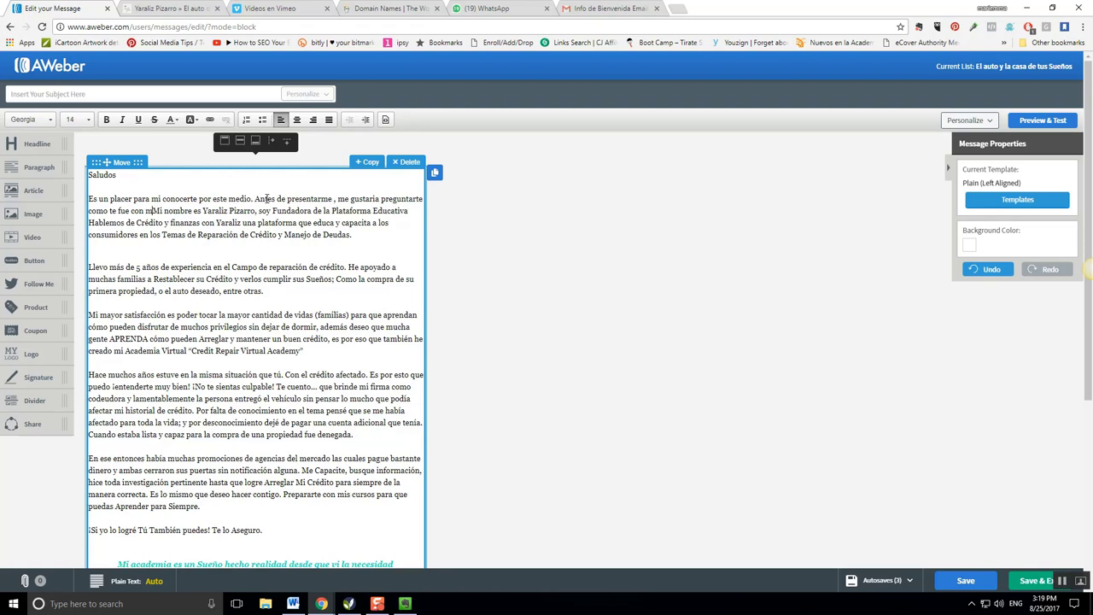
type("mini-cu")
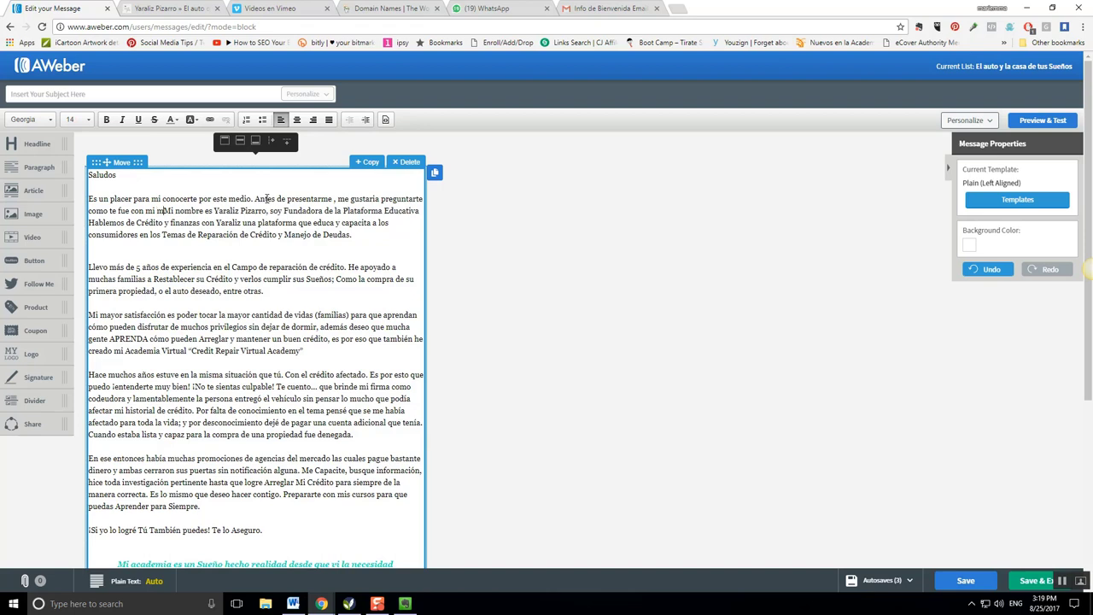
type("rso")
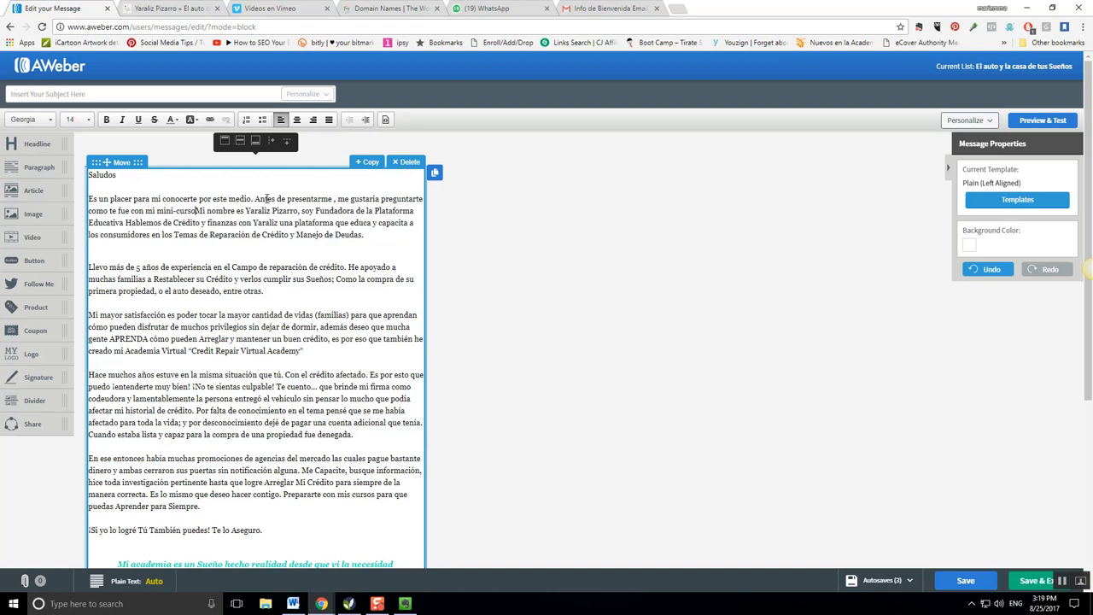
key("BackSpace")
key("BackSpace")
key("BackSpace")
key("BackSpace")
key("BackSpace")
key("BackSpace")
key("BackSpace")
key("BackSpace")
key("BackSpace")
key("BackSpace")
key("BackSpace")
key("BackSpace")
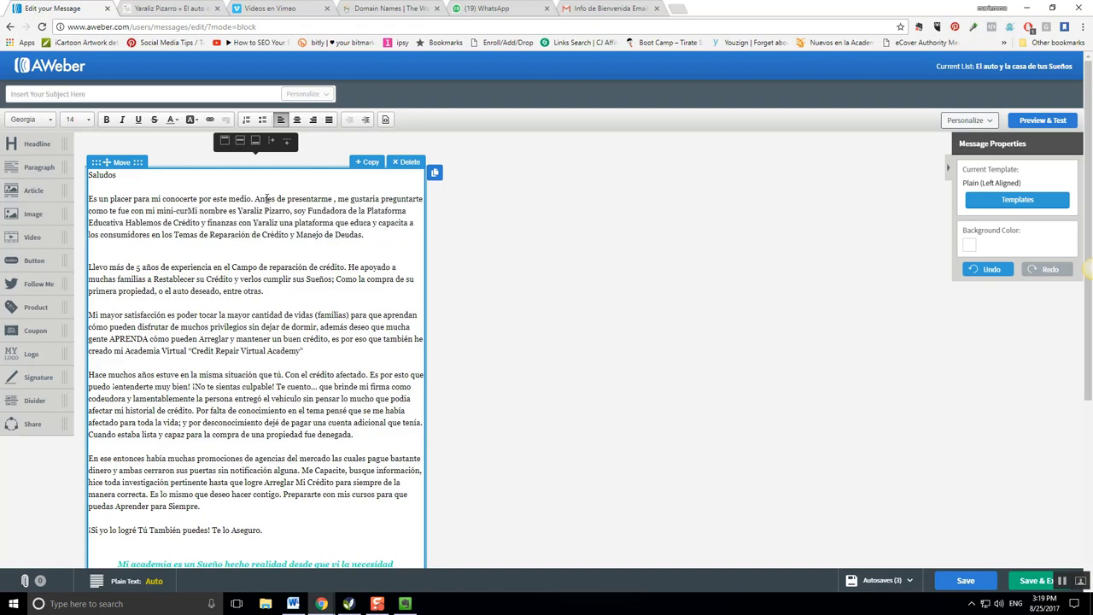
key("BackSpace")
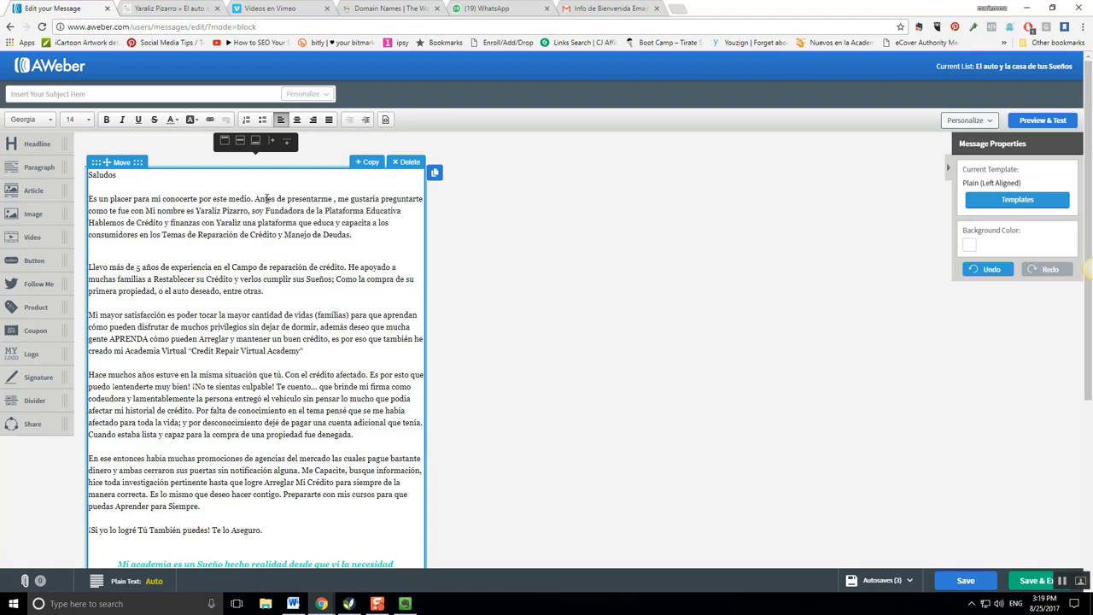
type("en E")
type("book?")
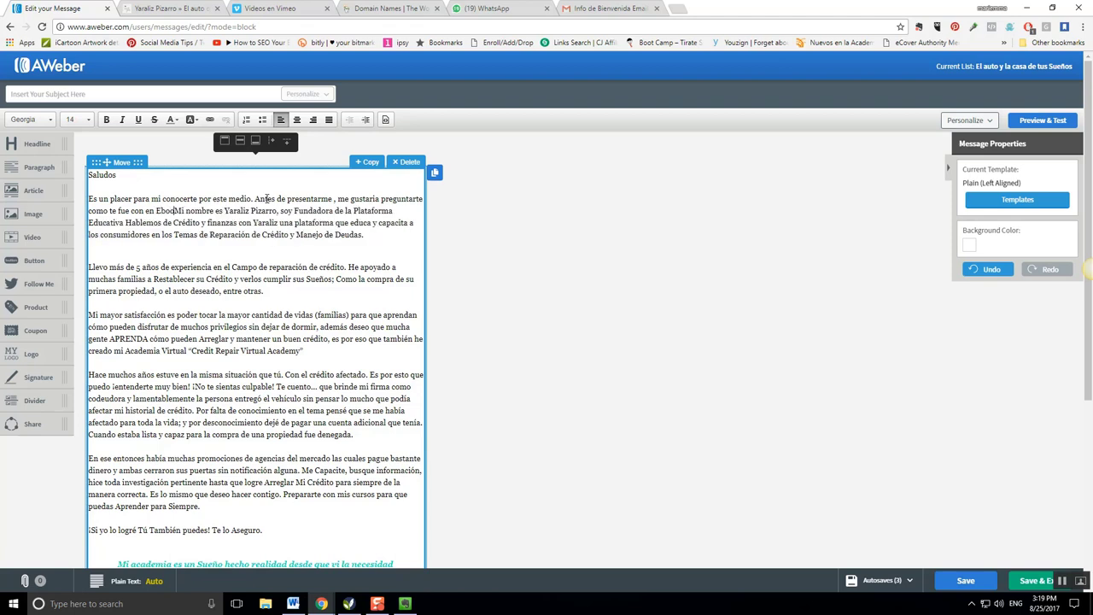
key("Return")
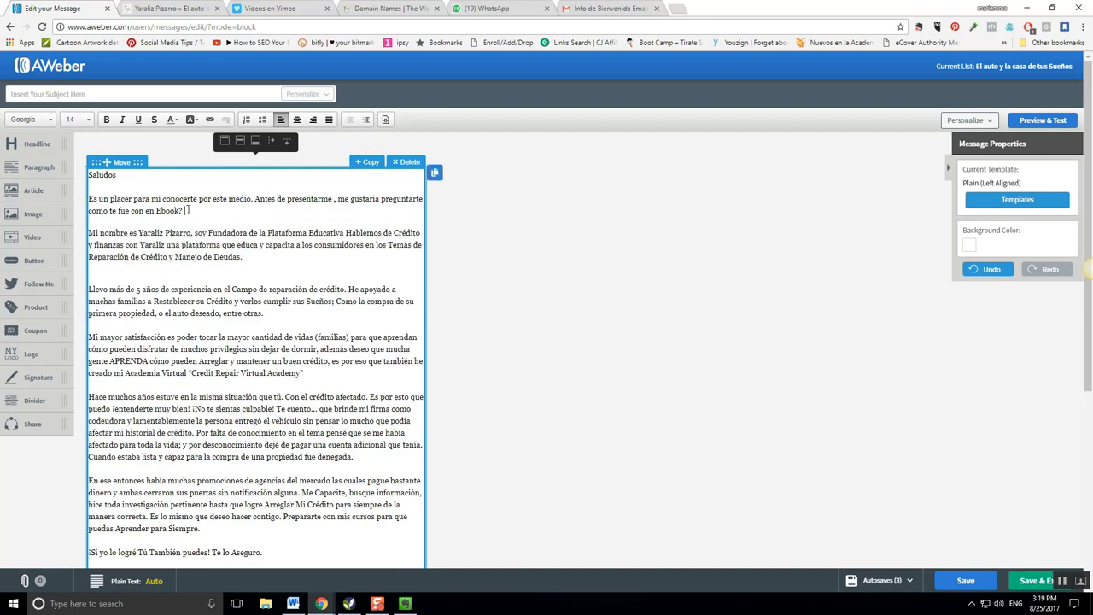
type("donde te ense")
type("ño a empe")
type("zar a ")
type("arreglar tu credito")
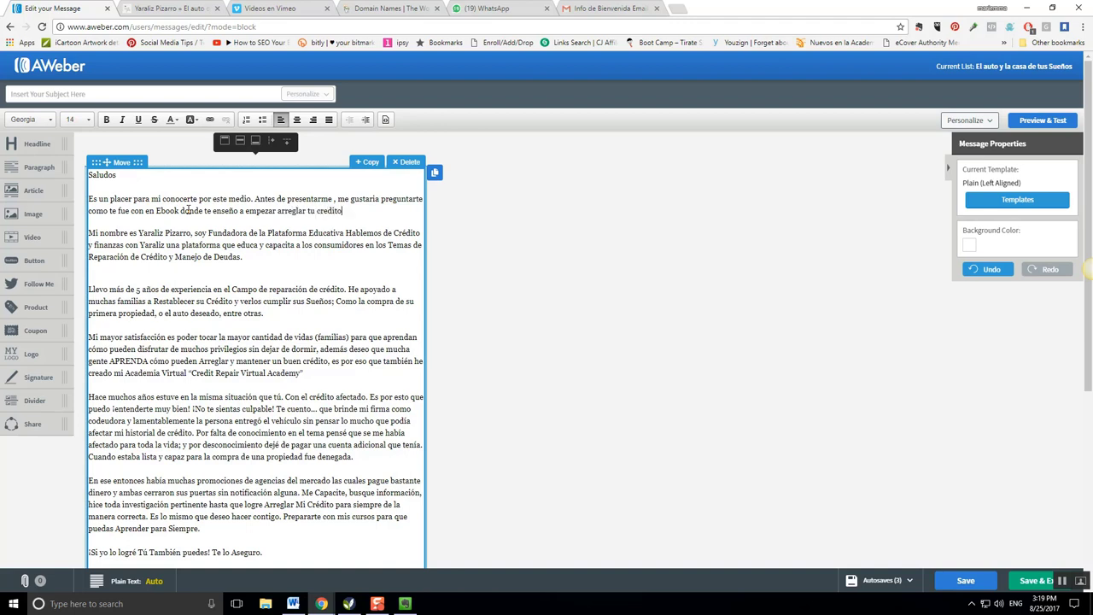
type(" en tan solo 5 dias? Si por al")
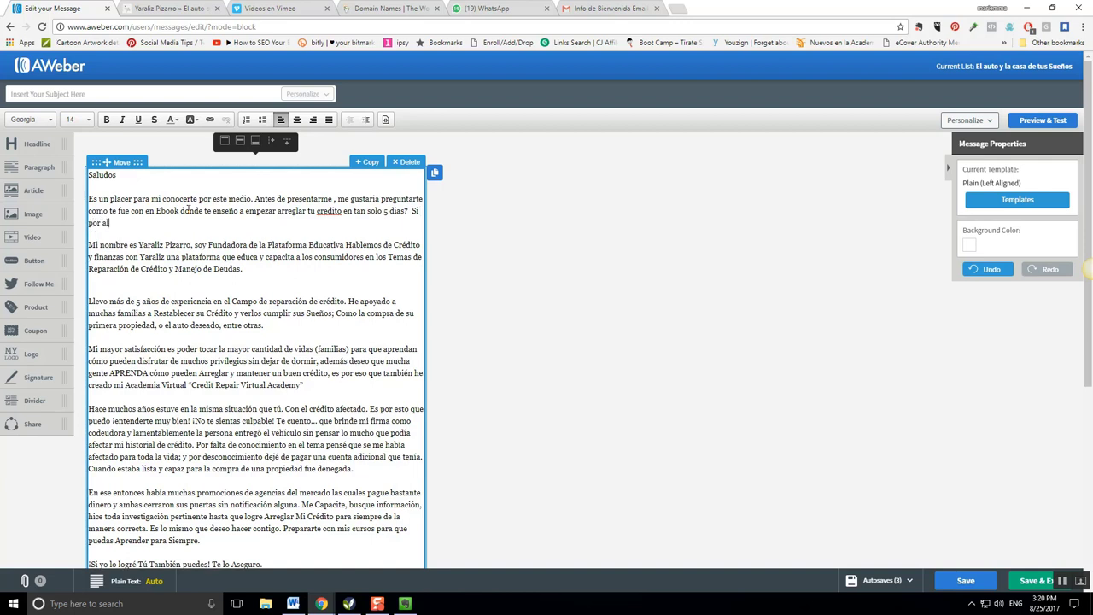
type("guina razon , no lo haz visto todavia - l")
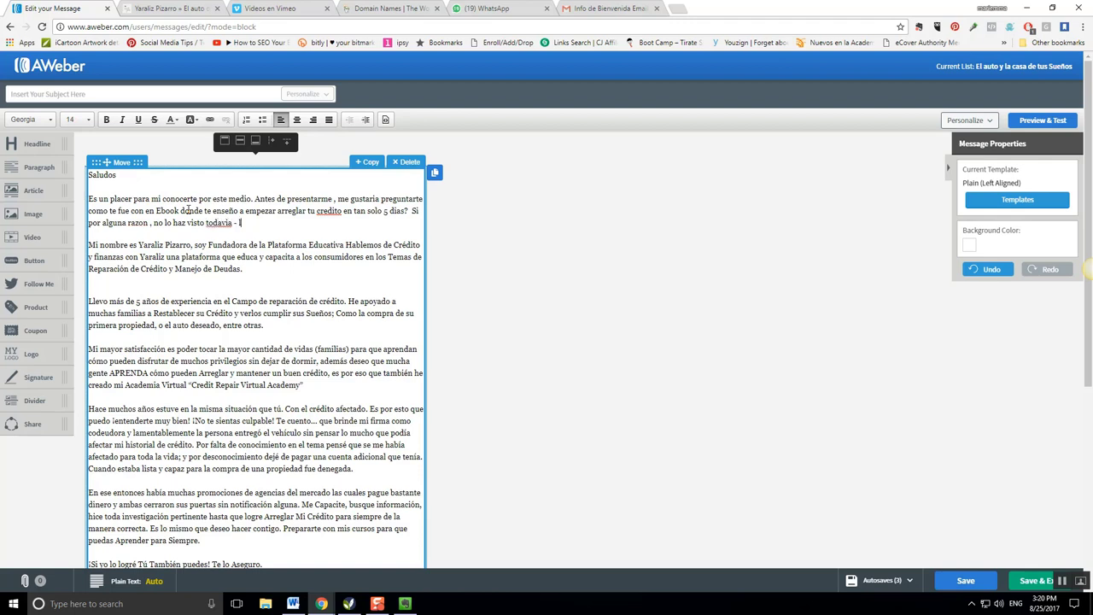
type("o puedes ver AQUI")
Step: Link the word AQUI to the pasted thank-you page address
double_click(294, 222)
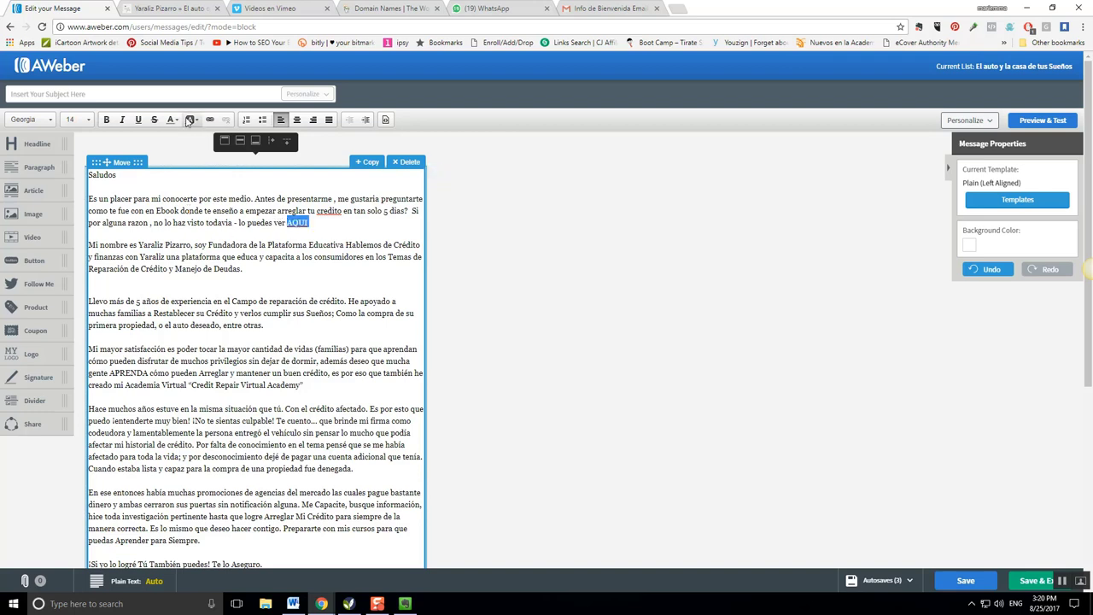
left_click(210, 120)
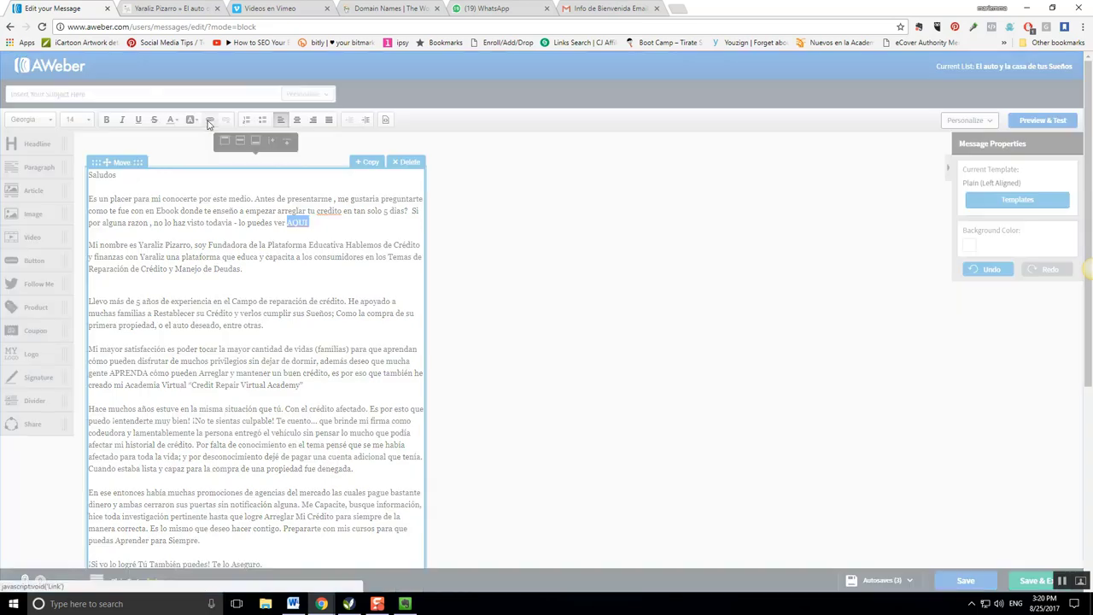
key("ctrl+v")
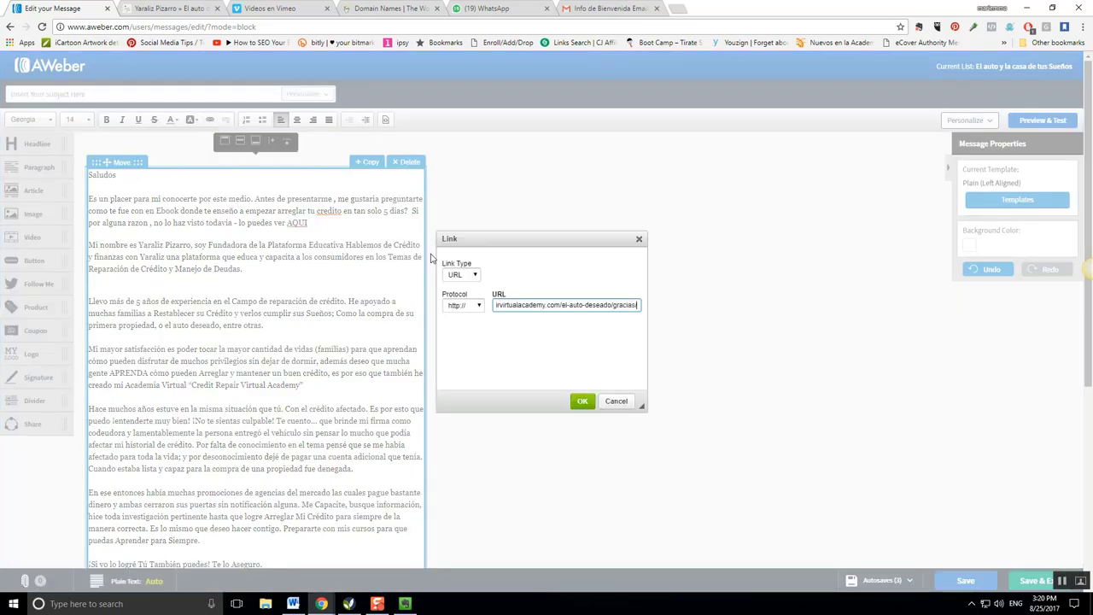
left_click(586, 404)
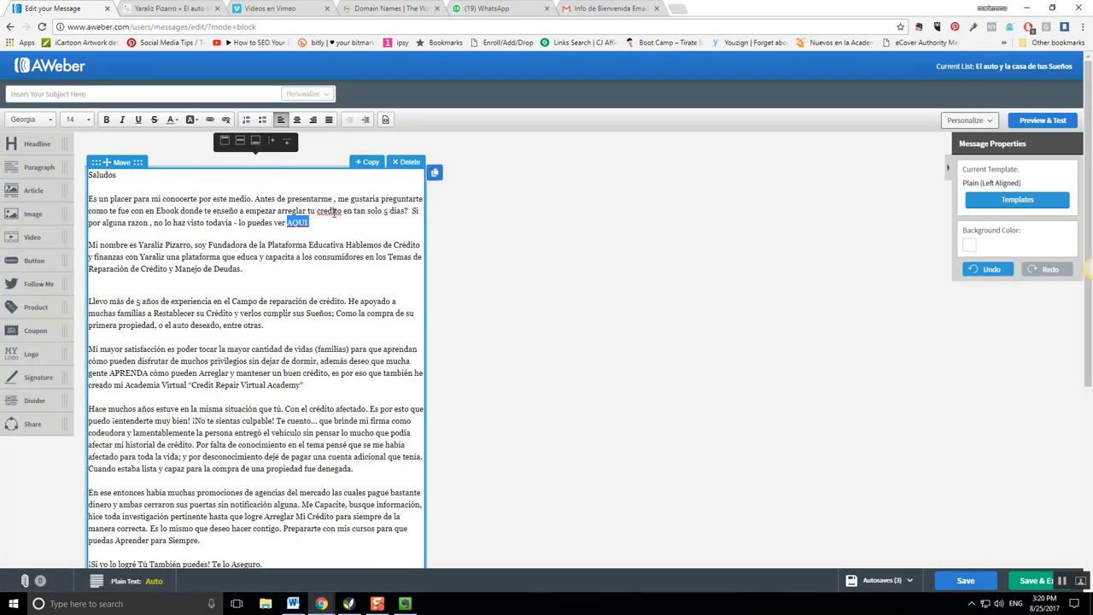
Step: Correct 'credito' to 'crédito' and 'dias' to 'días', and start the question with '¿Como'
right_click(334, 213)
left_click(358, 220)
right_click(397, 211)
left_click(415, 219)
type("¿")
key("Delete")
type("C")
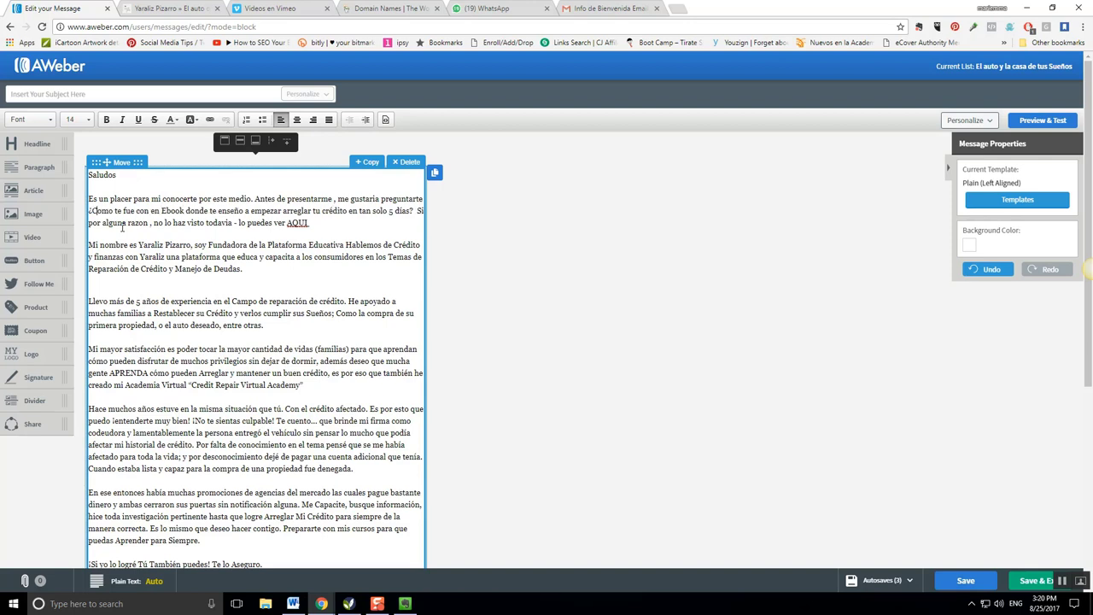
left_click(168, 233)
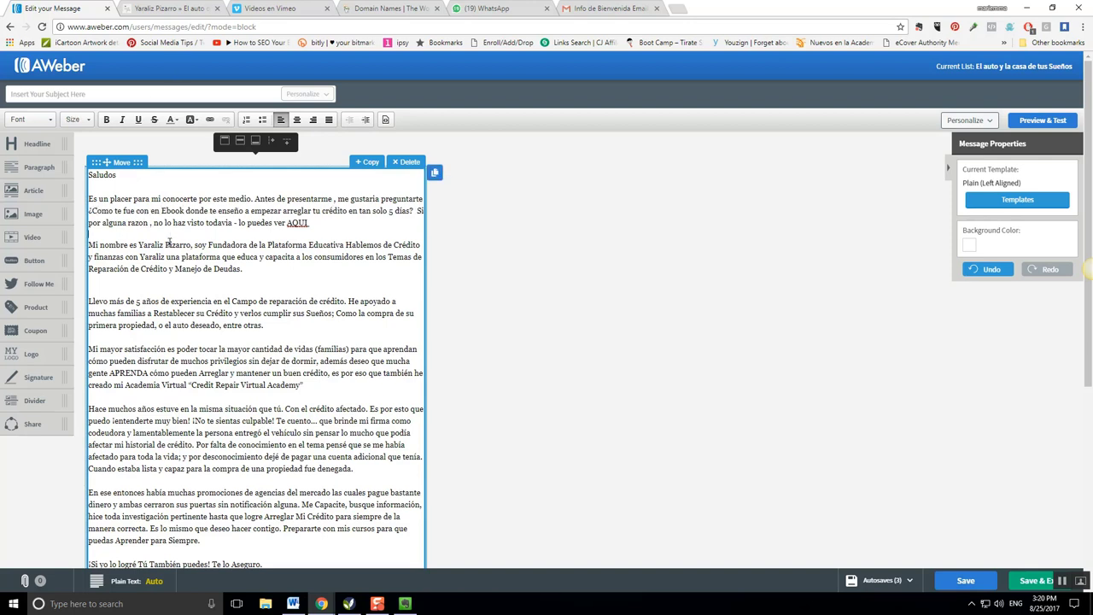
Step: Make the linked word AQUI bold and dark blue (#1714DB)
right_click(299, 224)
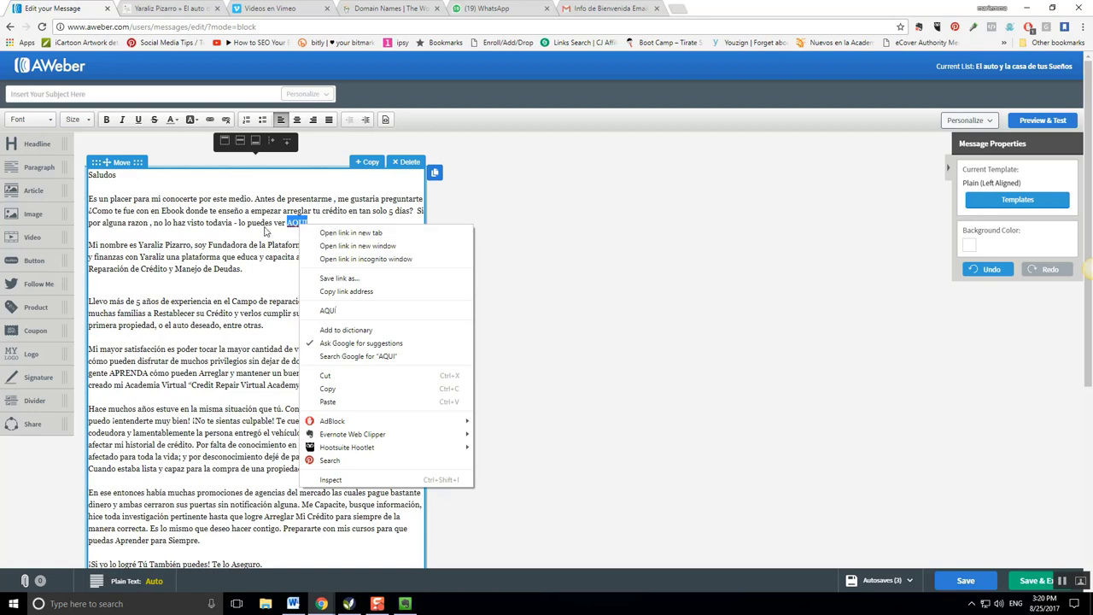
key("Escape")
right_click(302, 227)
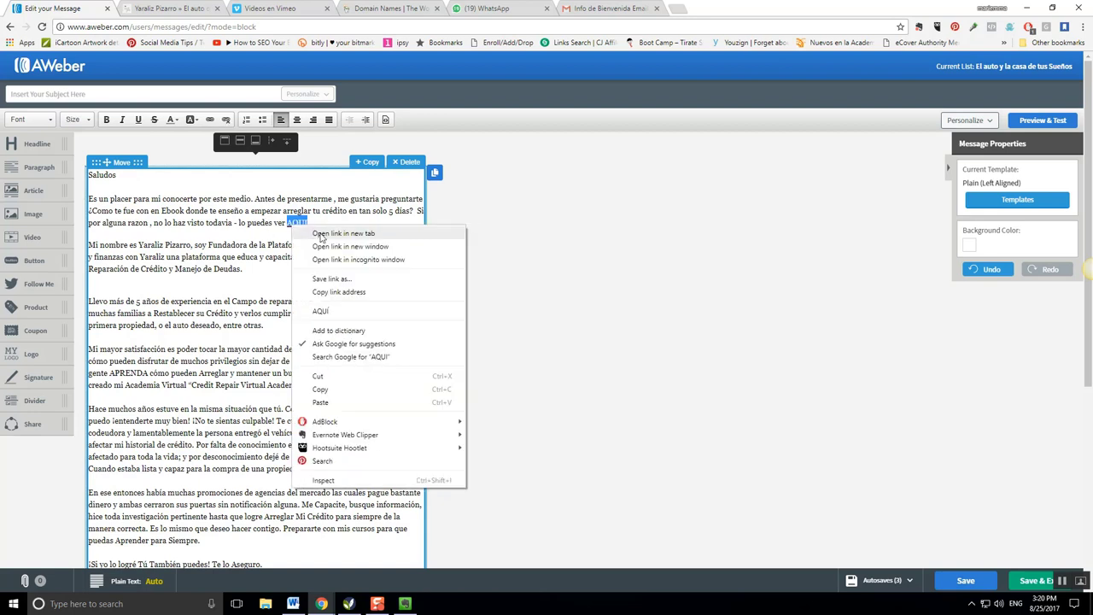
key("Escape")
left_click_drag(309, 223, 285, 223)
left_click(107, 120)
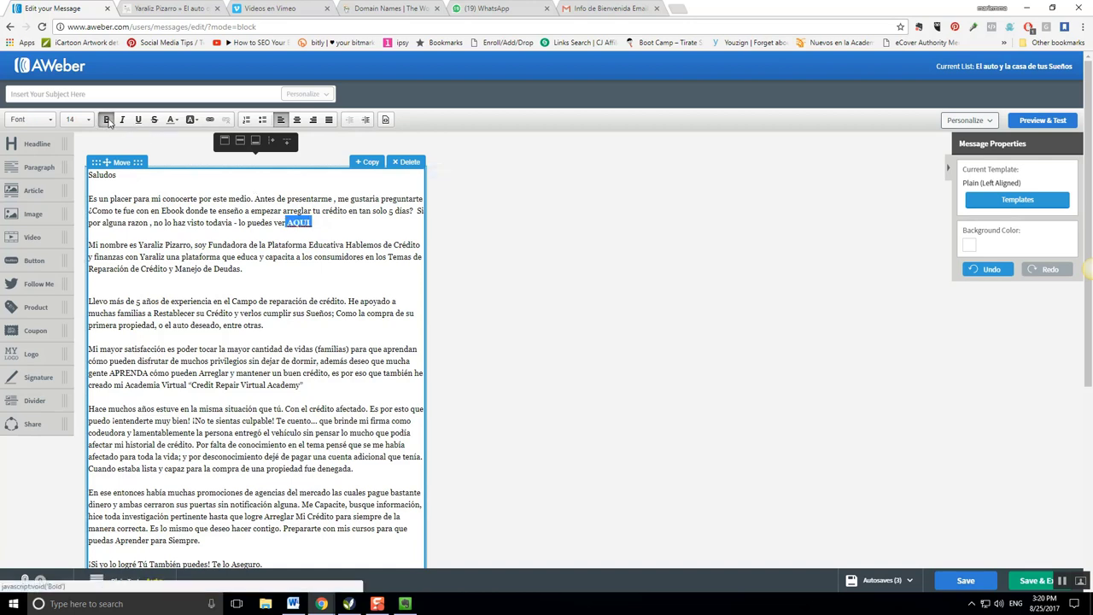
left_click(178, 122)
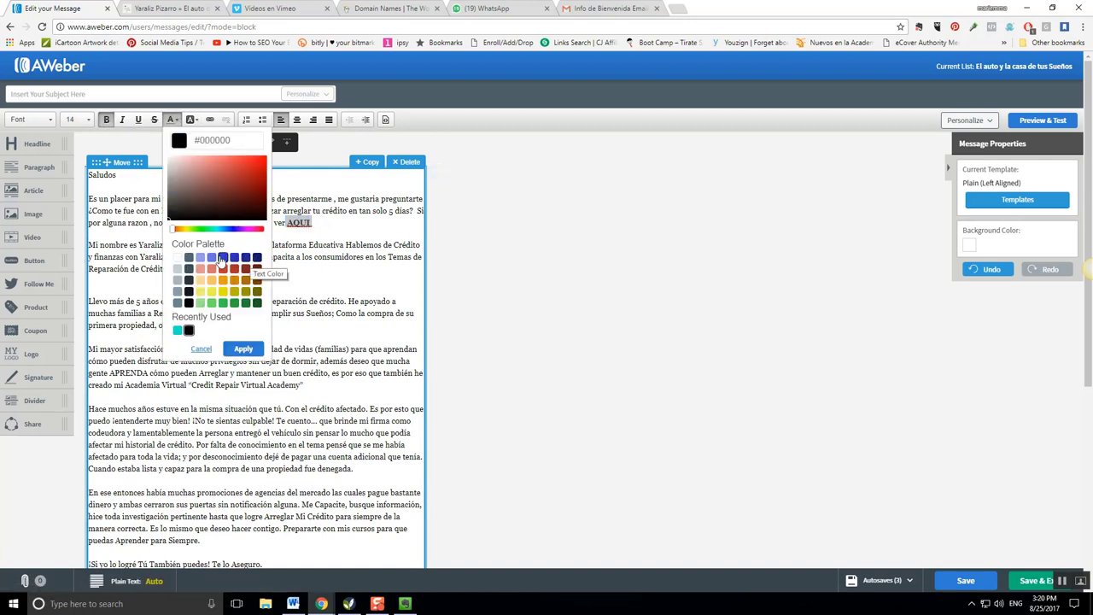
left_click(232, 229)
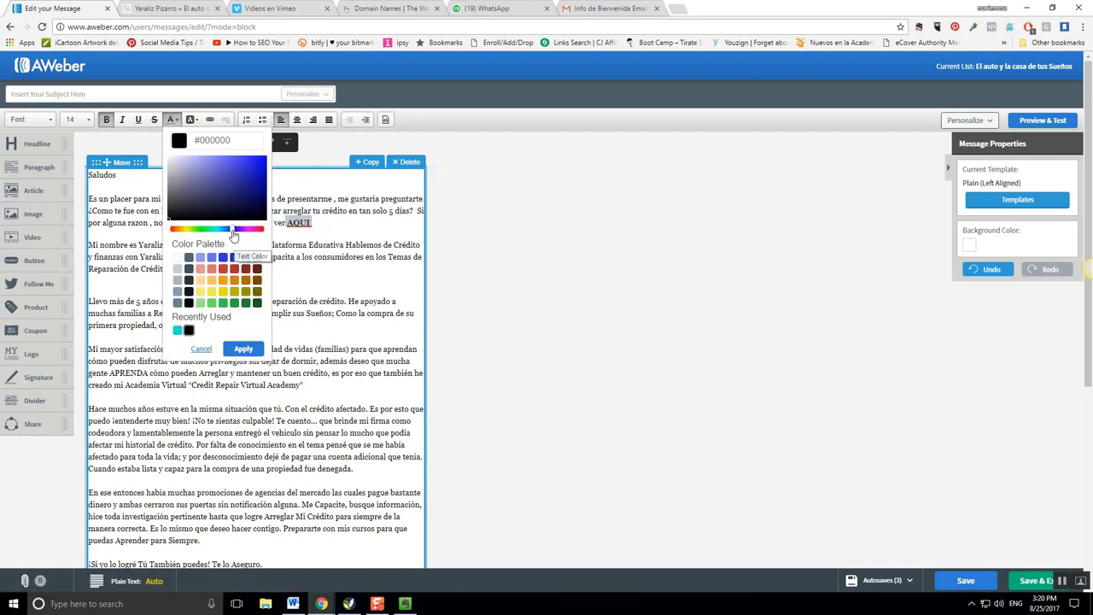
left_click(252, 169)
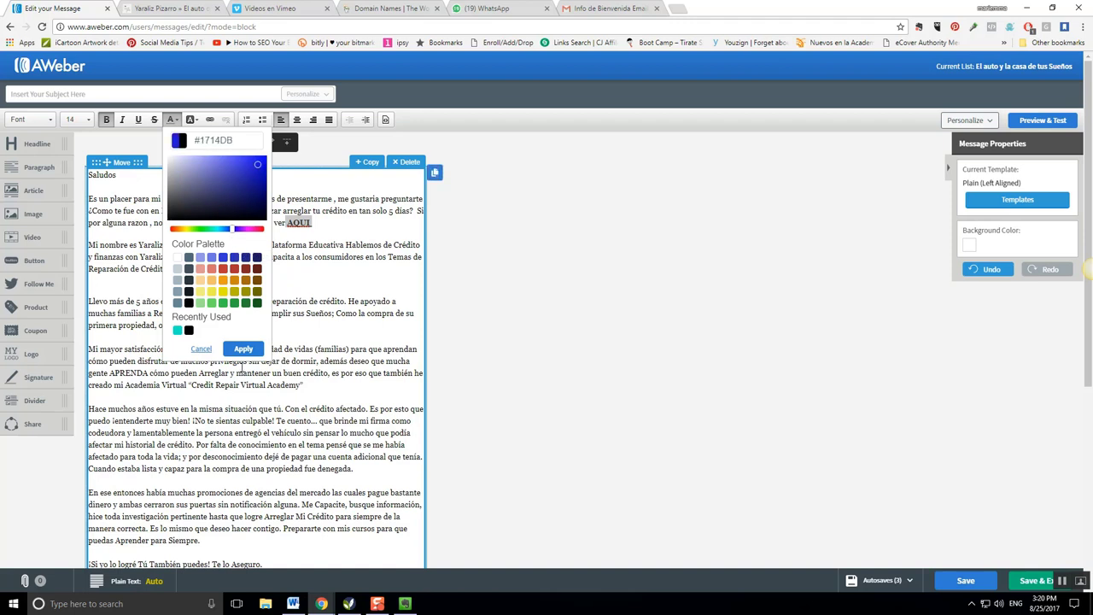
left_click(244, 348)
left_click(265, 359)
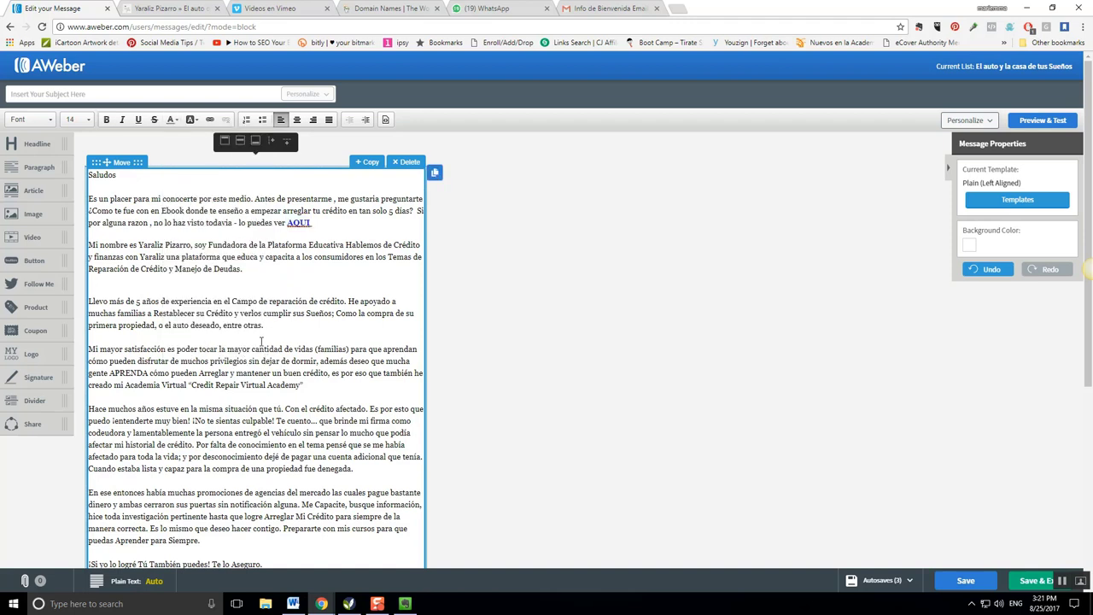
scroll(165, 284, "down", 3)
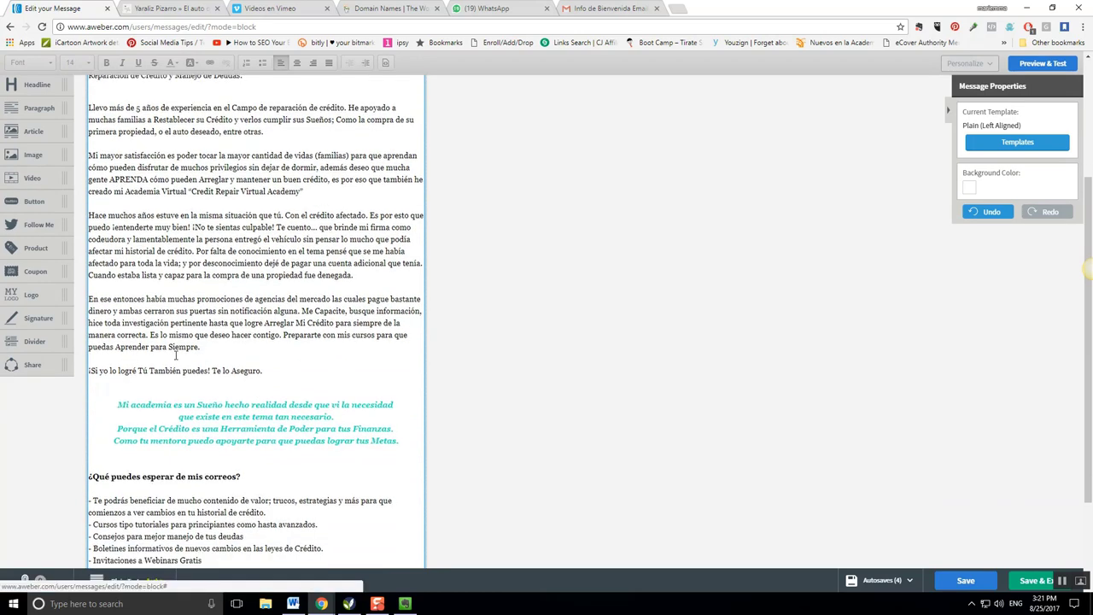
scroll(194, 337, "down", 1)
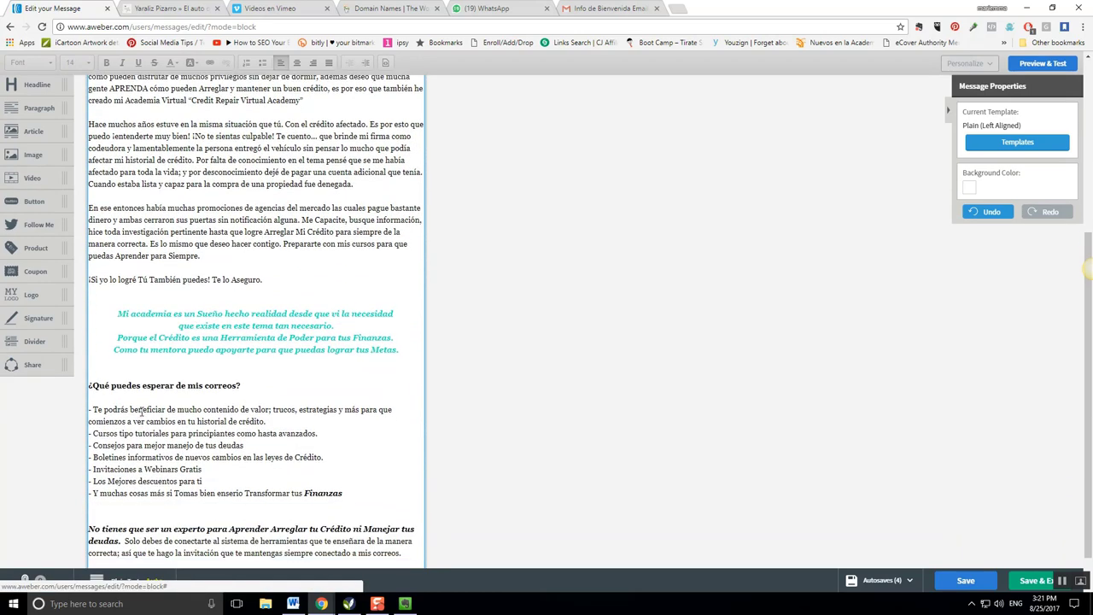
scroll(178, 399, "up", 1)
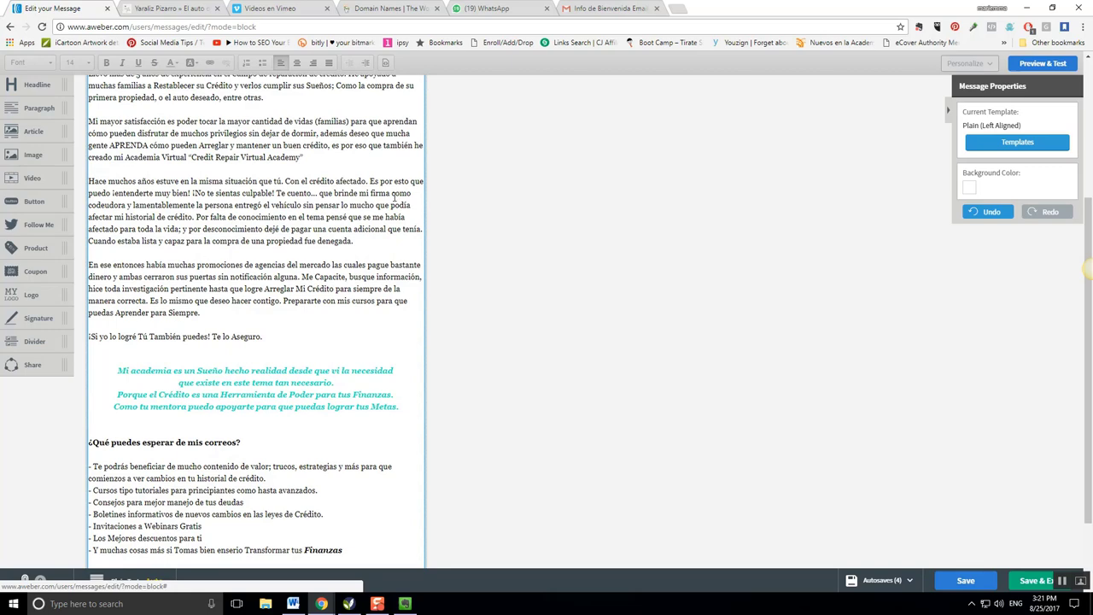
scroll(364, 194, "down", 1)
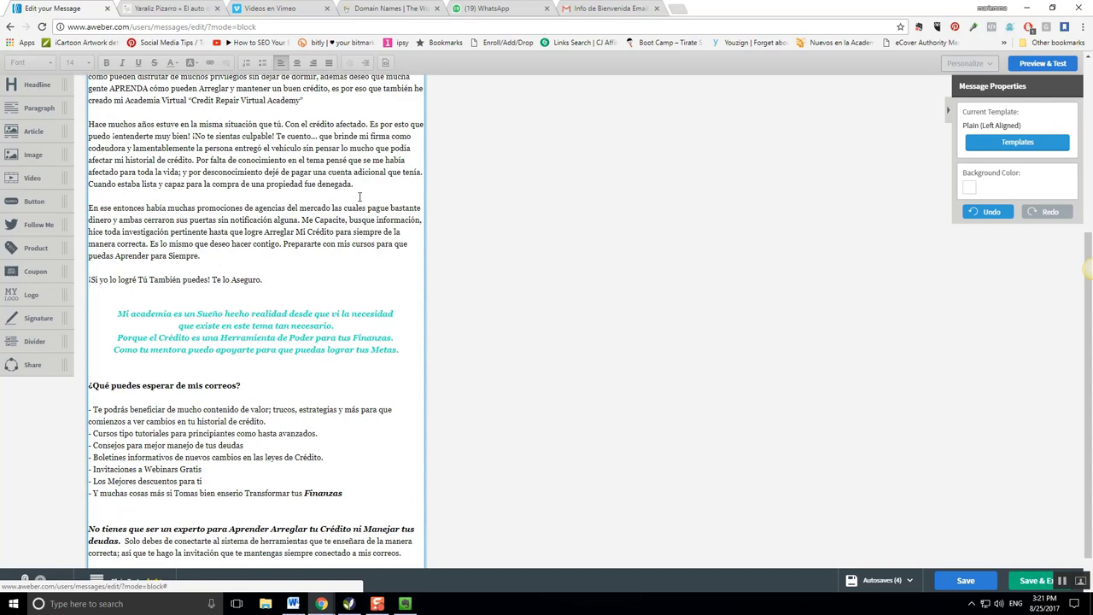
scroll(227, 245, "down", 1)
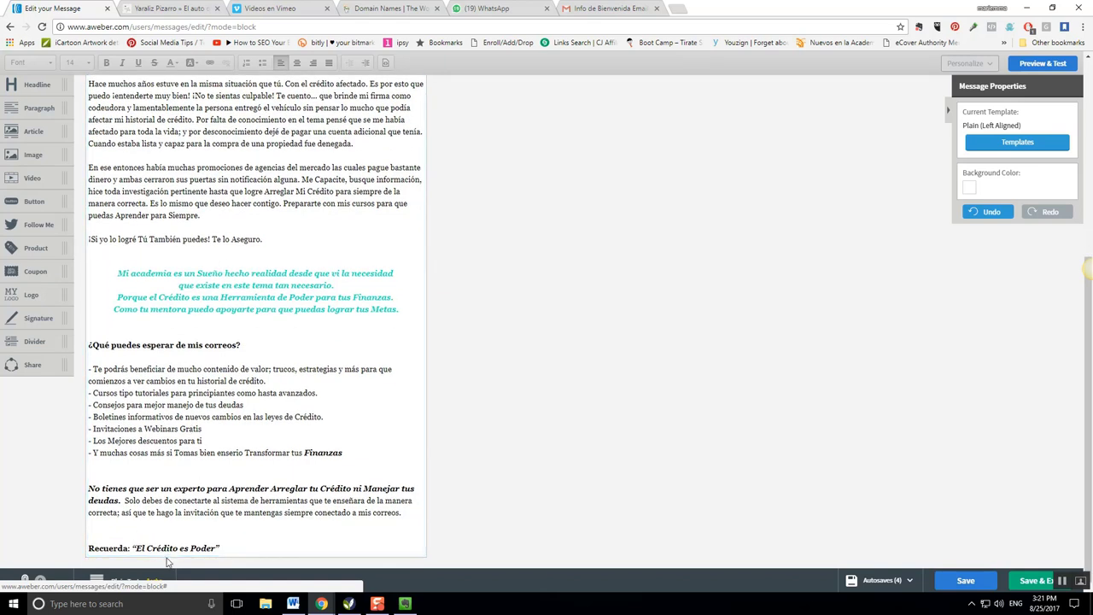
left_click(244, 546)
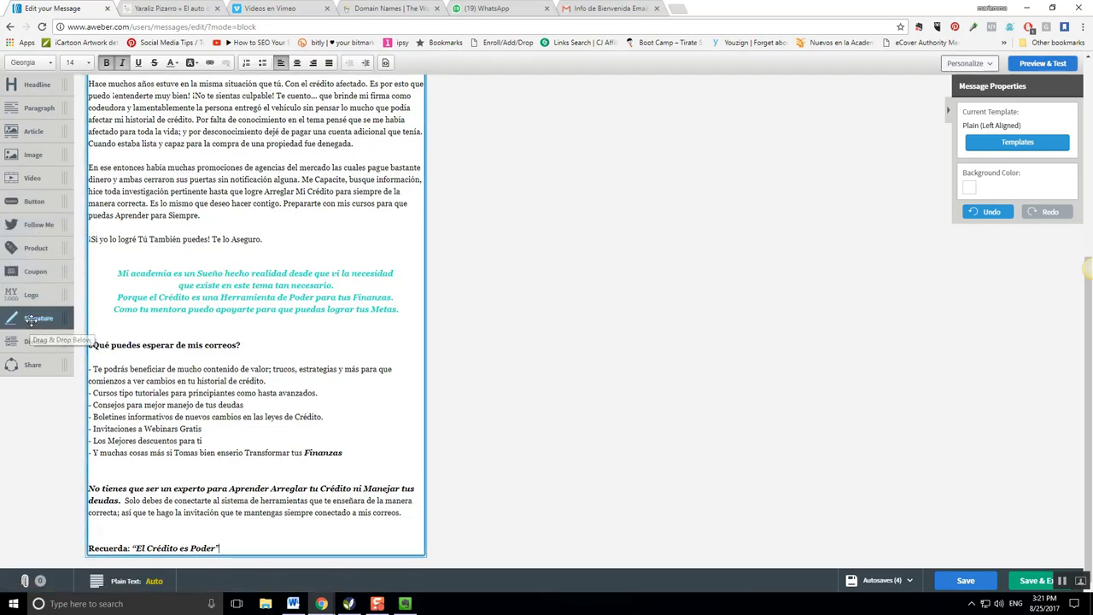
Step: Add a Signature block below the Recuerda line and replace 'Sincerely,' with the pasted signature text
mouse_move(38, 318)
left_mouse_down()
mouse_move(188, 574)
mouse_move(198, 565)
left_mouse_up()
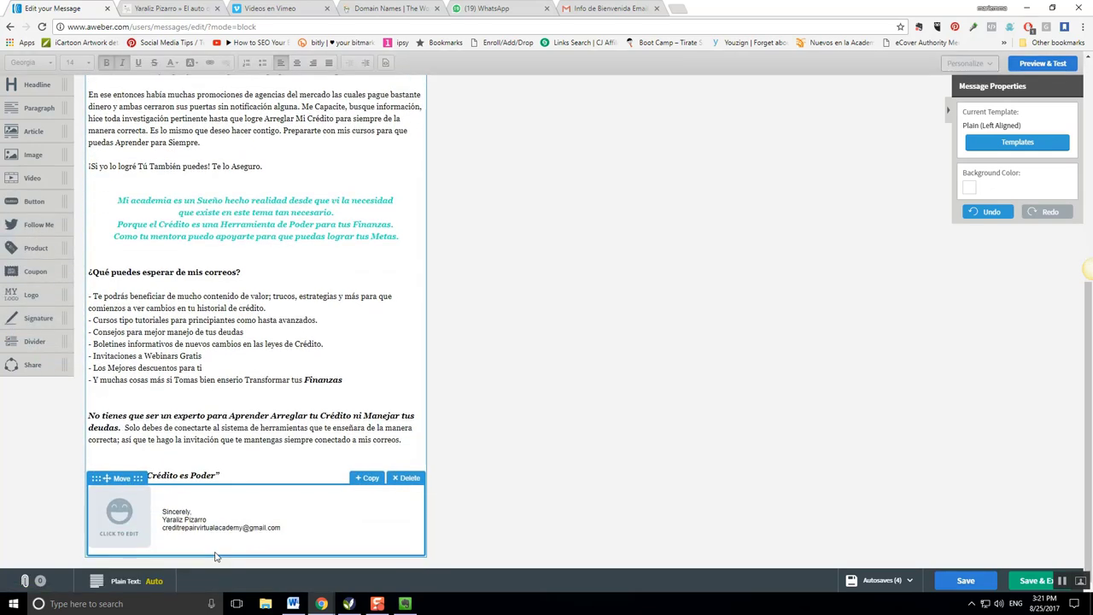
left_click(195, 510)
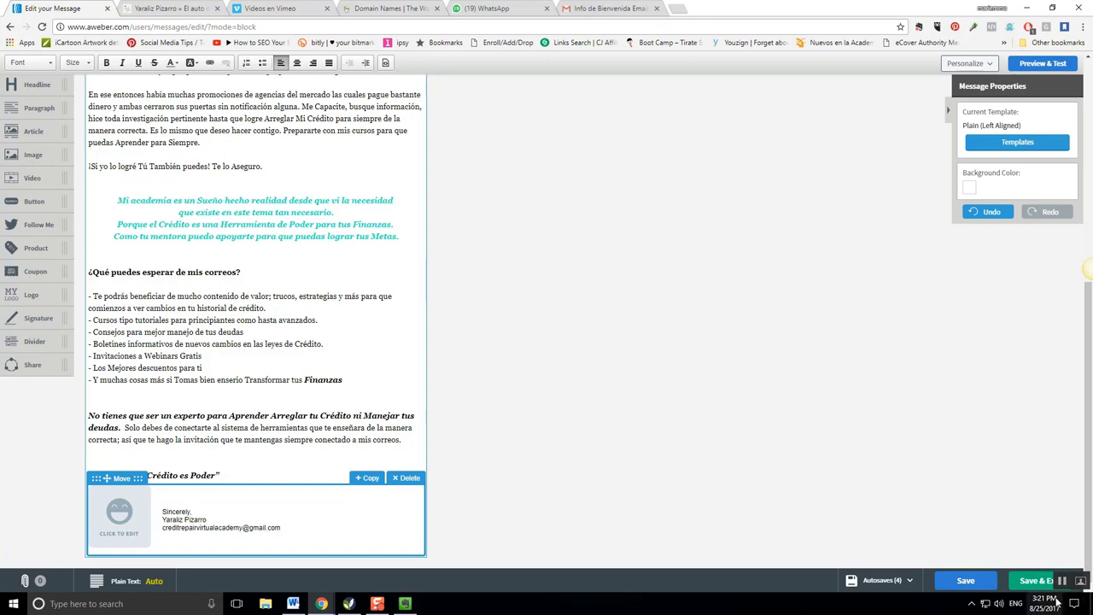
left_click(169, 511)
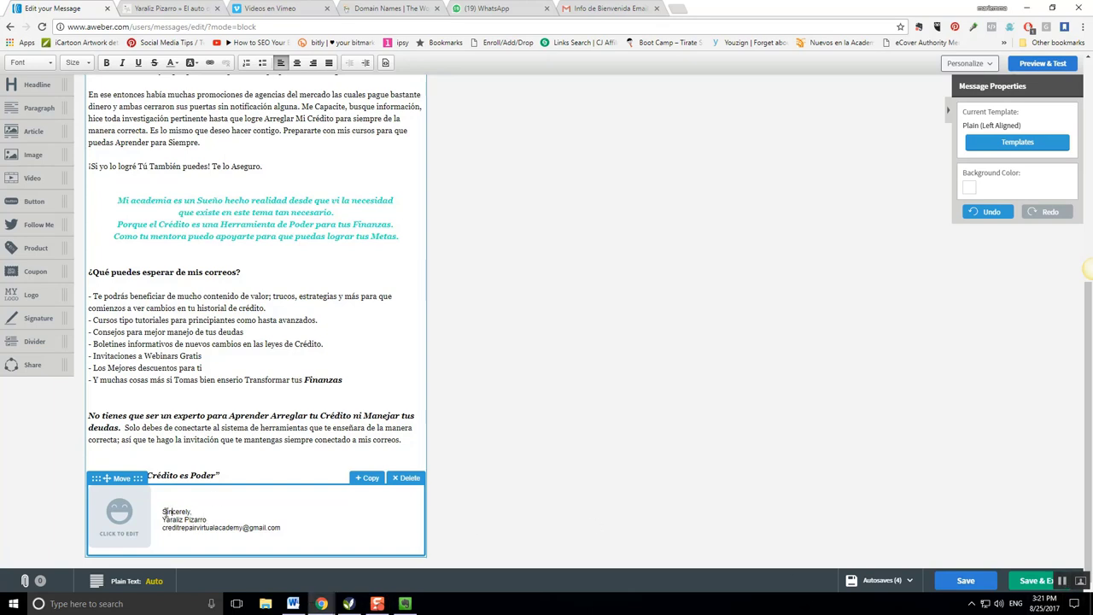
double_click(168, 510)
left_click(281, 537)
left_click(229, 527)
left_click(182, 518)
double_click(164, 510)
key("ctrl+v")
Step: Delete the leftover default name and e-mail lines from the signature
scroll(251, 545, "down", 2)
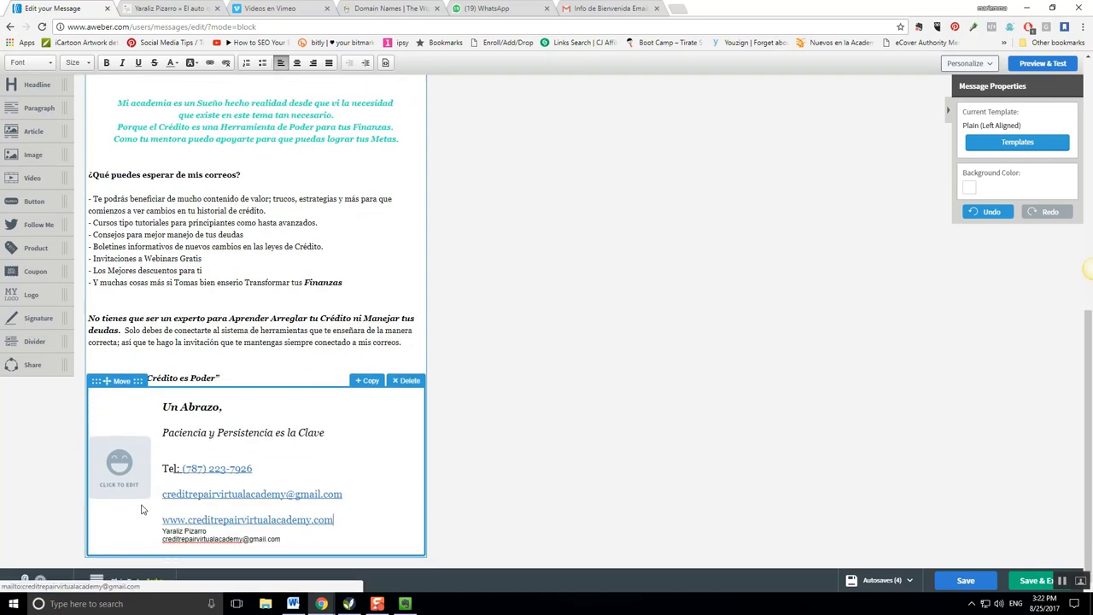
left_click_drag(207, 538, 118, 553)
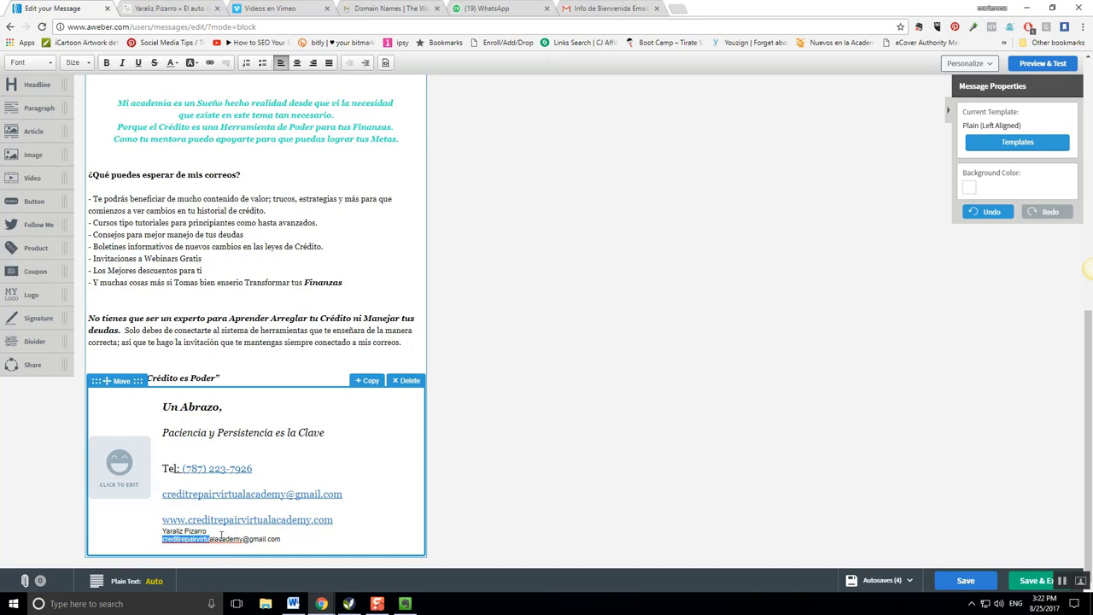
left_click_drag(284, 538, 118, 550)
key("BackSpace")
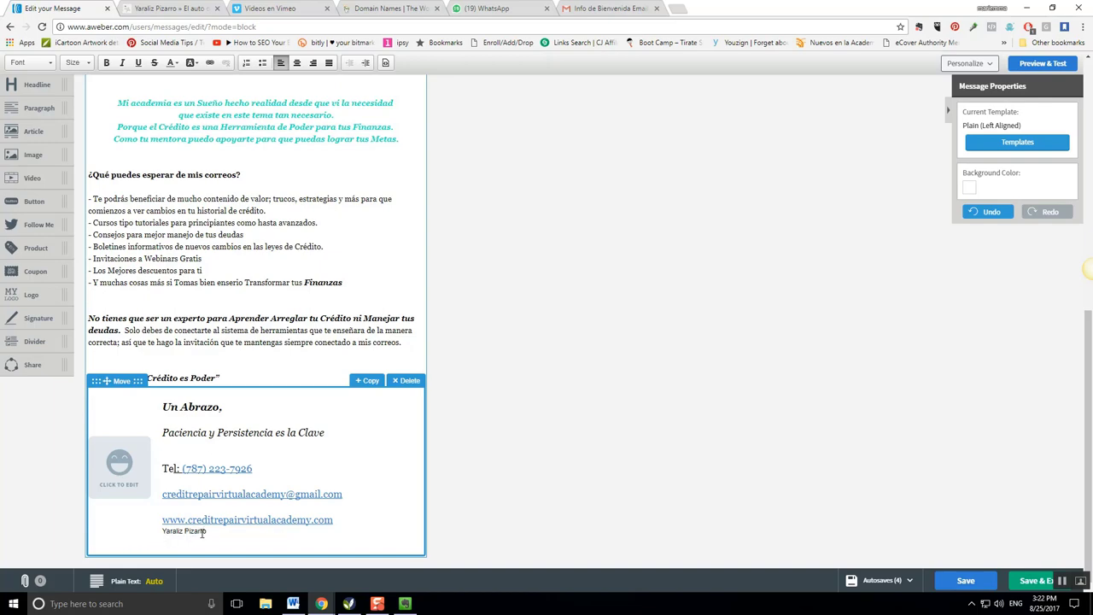
left_click_drag(207, 531, 141, 543)
key("BackSpace")
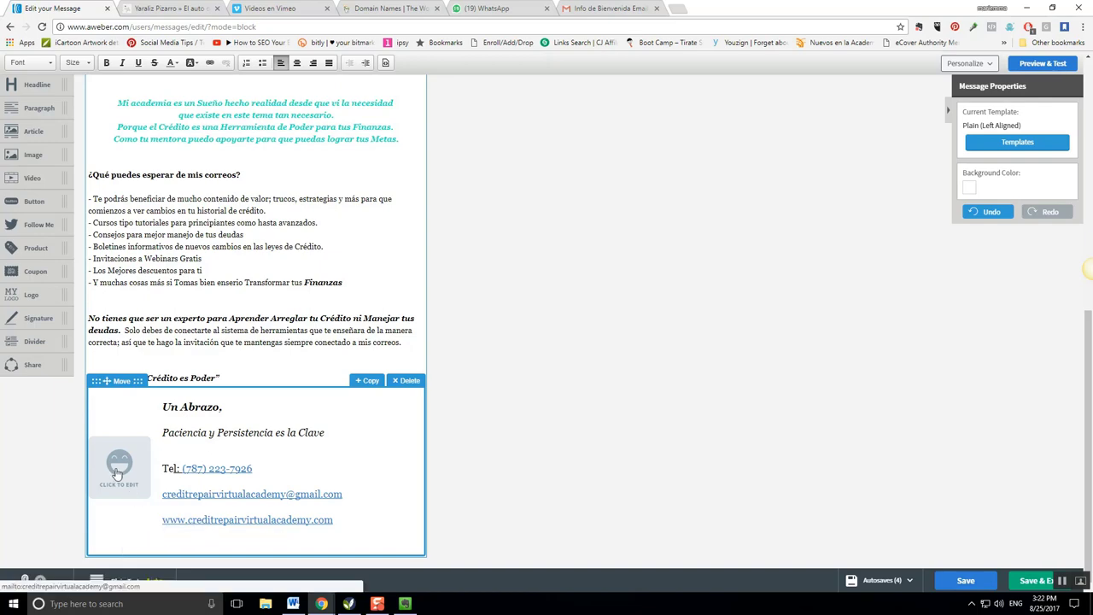
Step: Replace the signature's placeholder picture with the uploaded firma-2 handwritten signature image
left_click(114, 474)
left_click(486, 270)
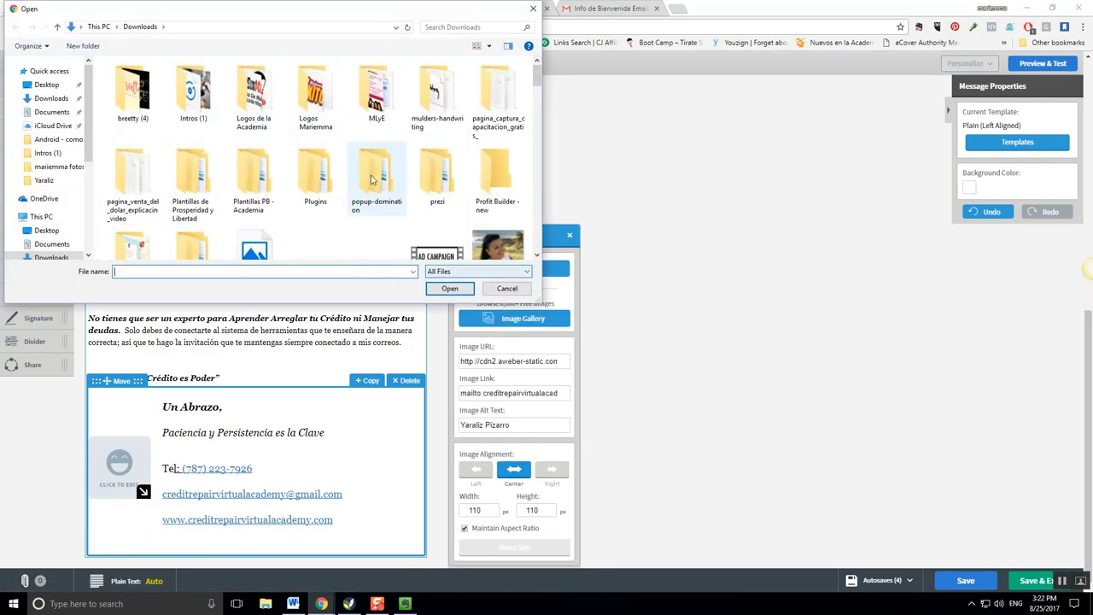
left_click(45, 180)
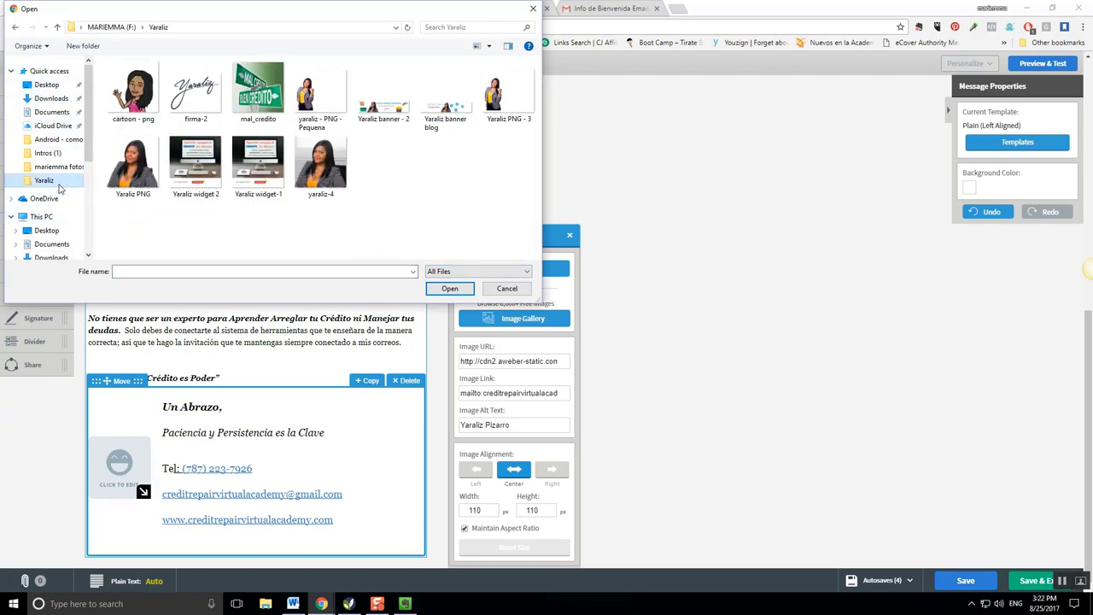
left_click(195, 100)
left_click(438, 289)
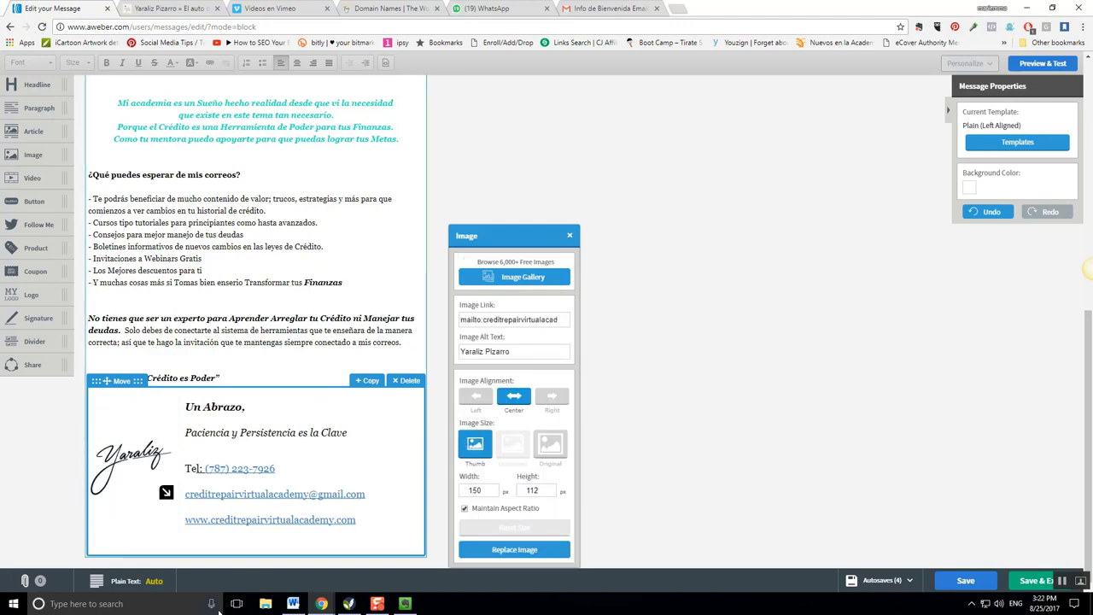
scroll(265, 437, "up", 3)
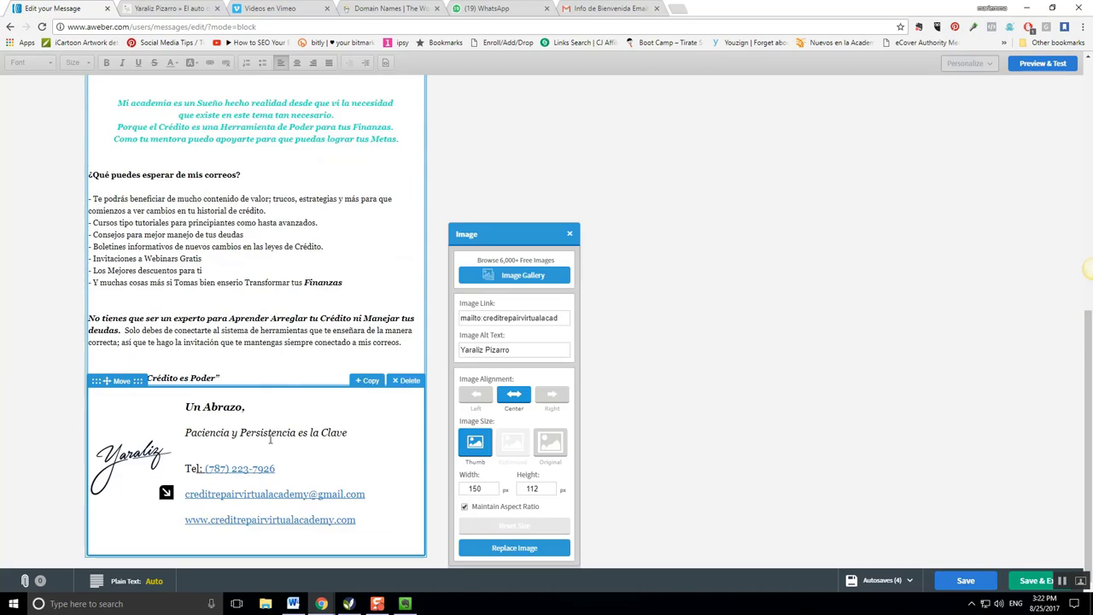
scroll(266, 437, "up", 3)
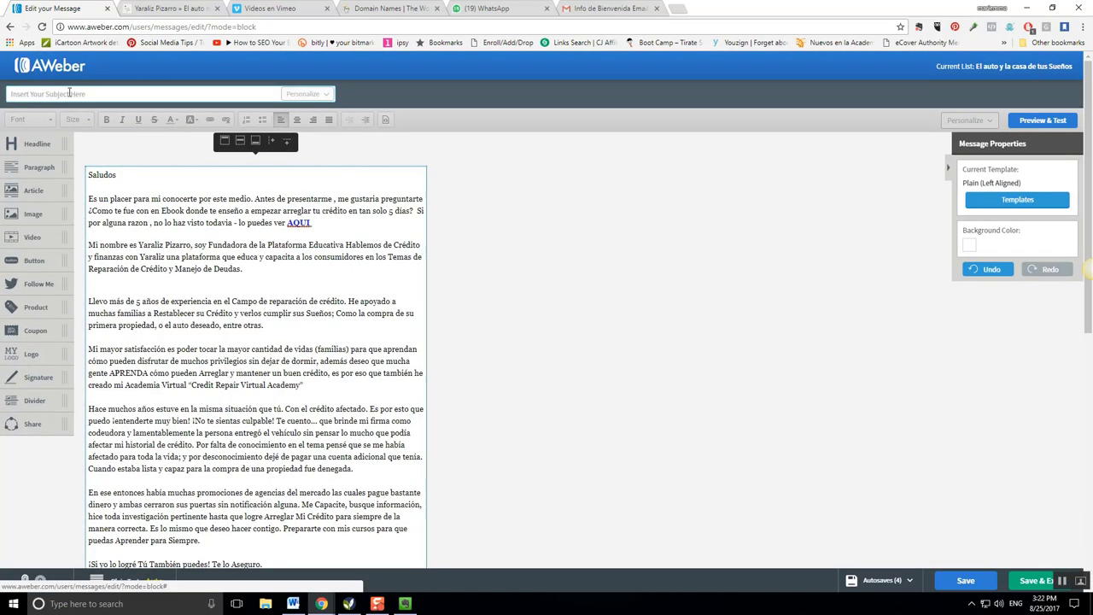
Step: Insert the First Name personalization field {!firstname_fix} right after 'Saludos'
left_click(134, 176)
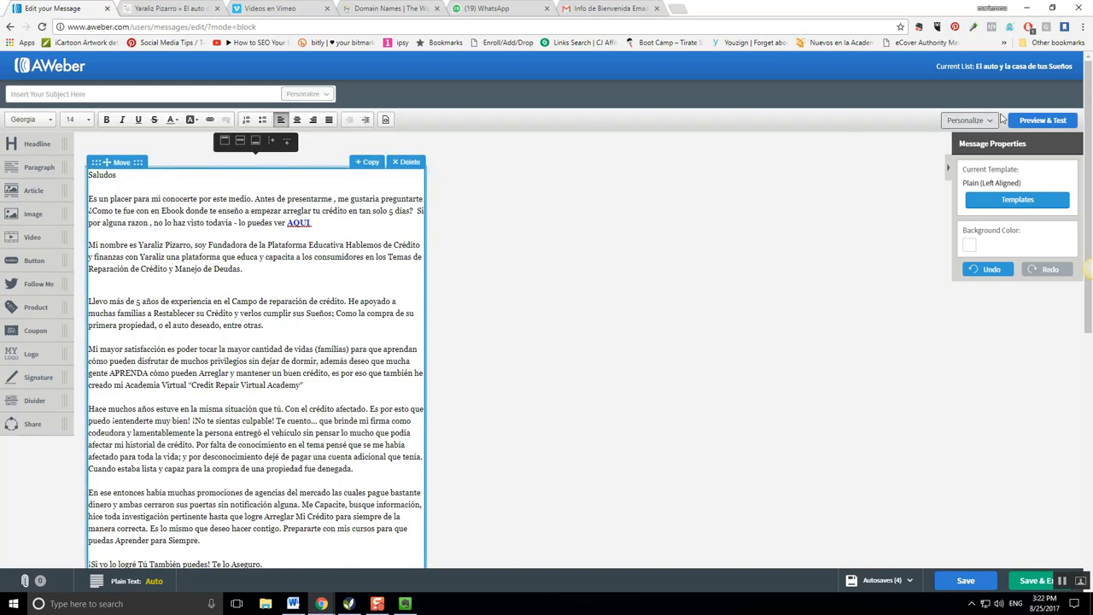
left_click(970, 125)
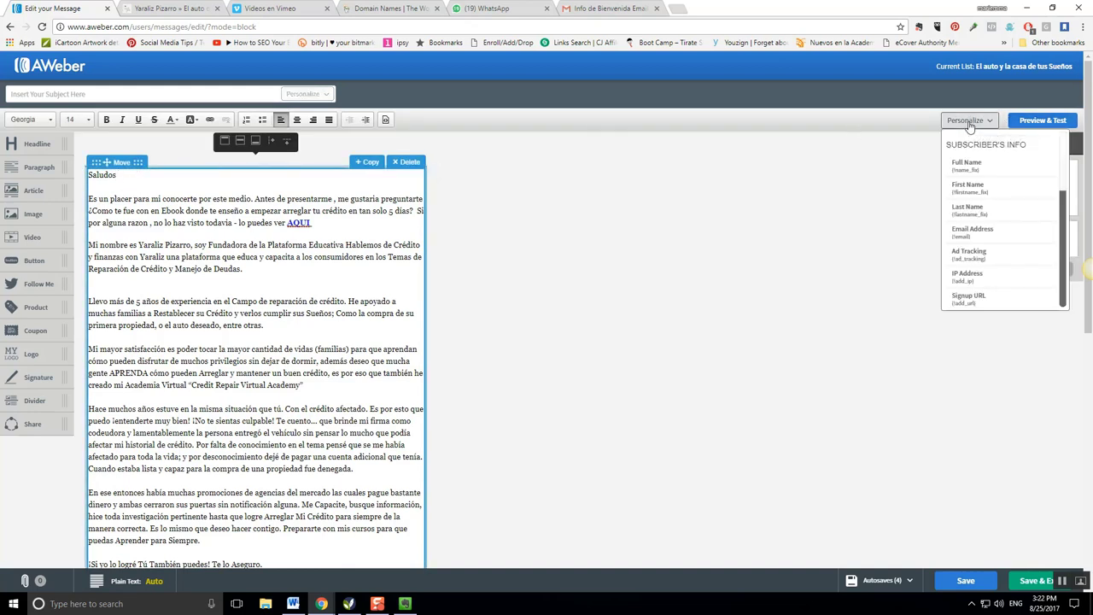
left_click(980, 191)
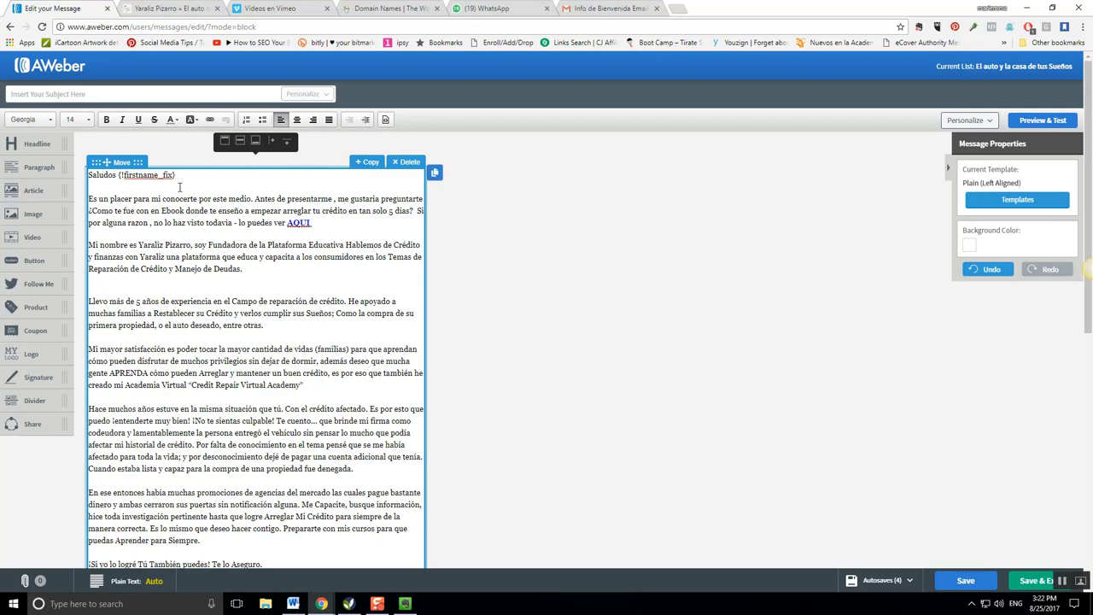
scroll(228, 346, "down", 5)
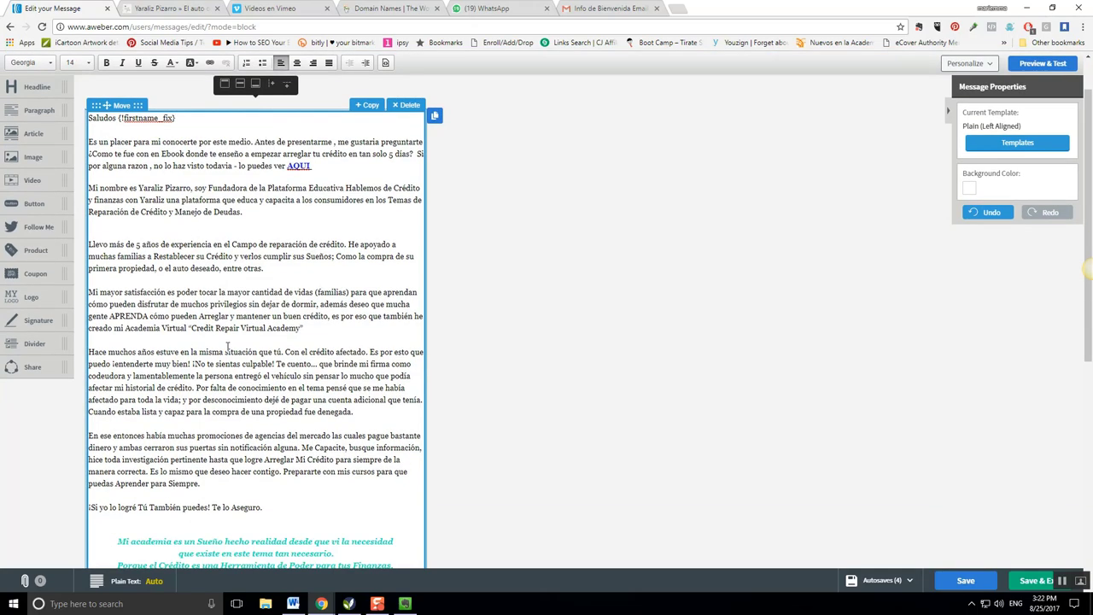
scroll(239, 343, "up", 1)
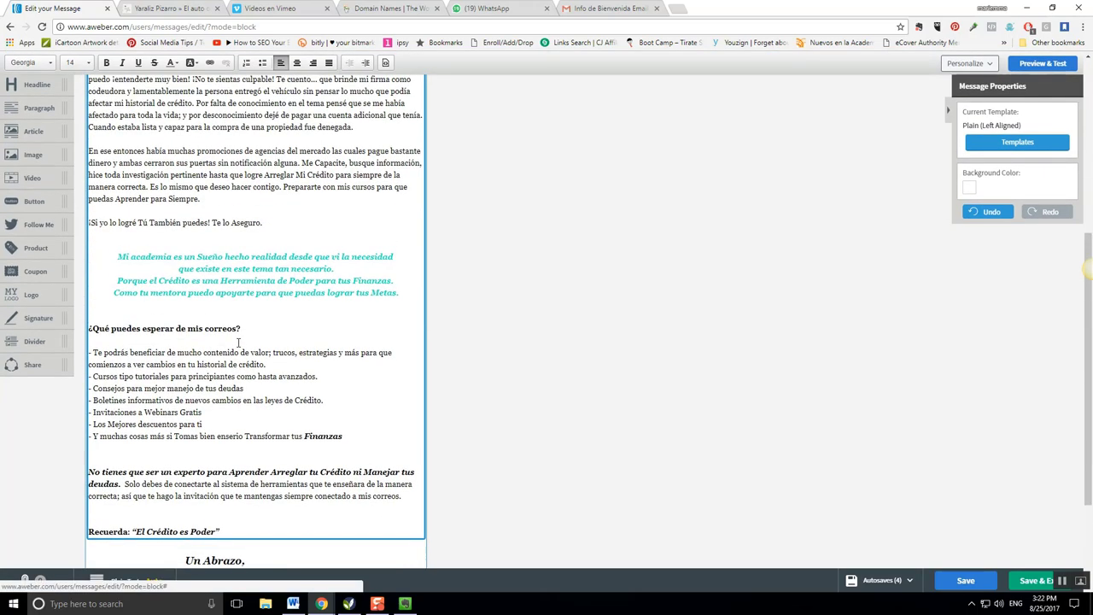
scroll(240, 342, "down", 2)
scroll(242, 341, "up", 1)
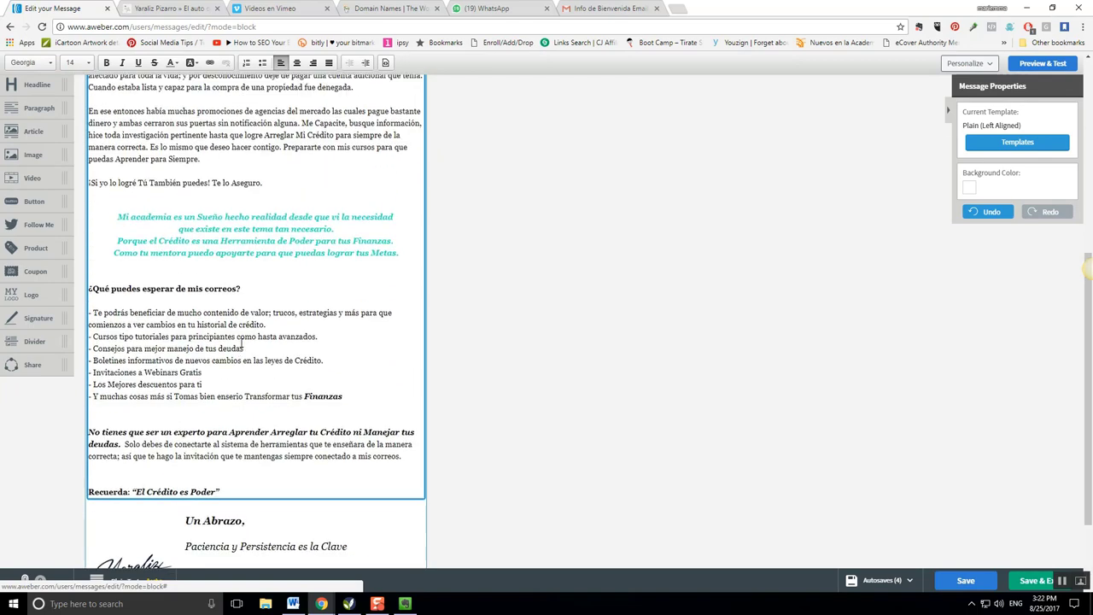
Step: Centre the Recuerda line and append 'yo te ayudare a recuperar TU PODER!'
left_click_drag(234, 493, 77, 494)
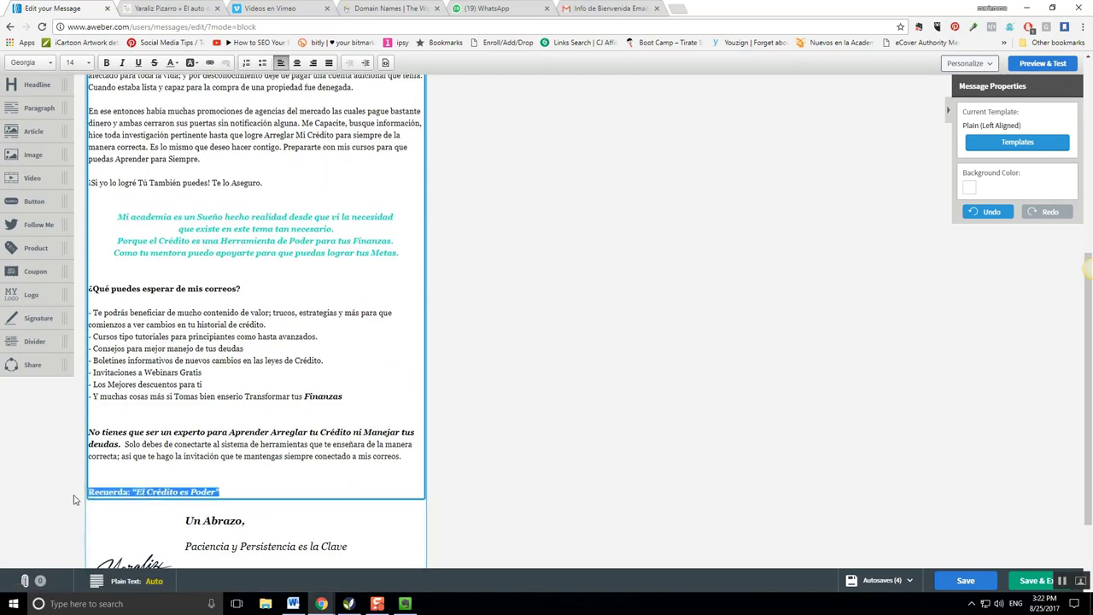
left_click(297, 62)
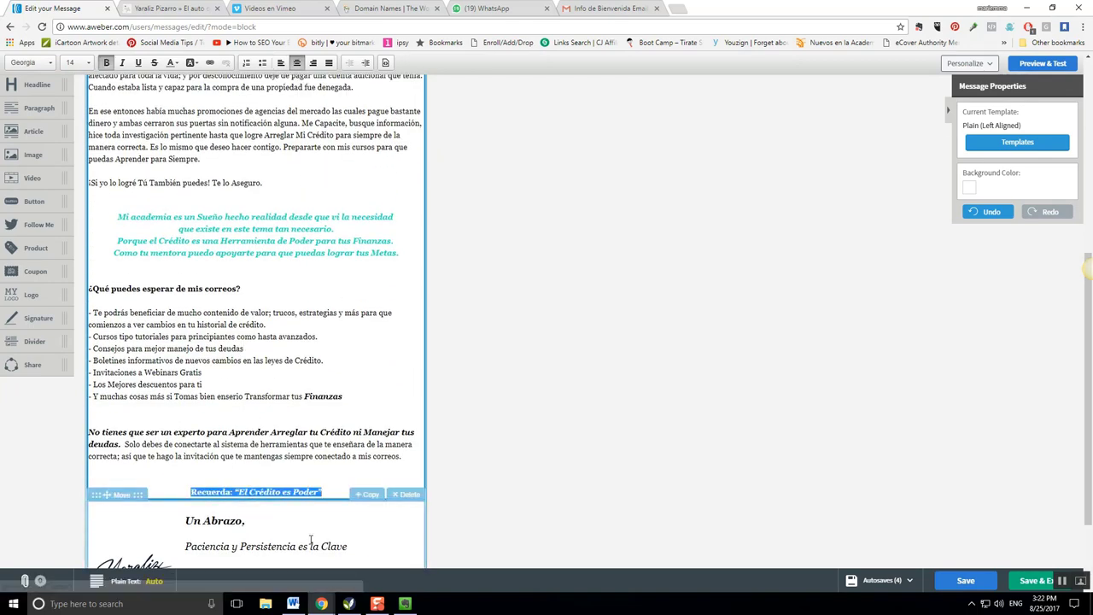
left_click(333, 492)
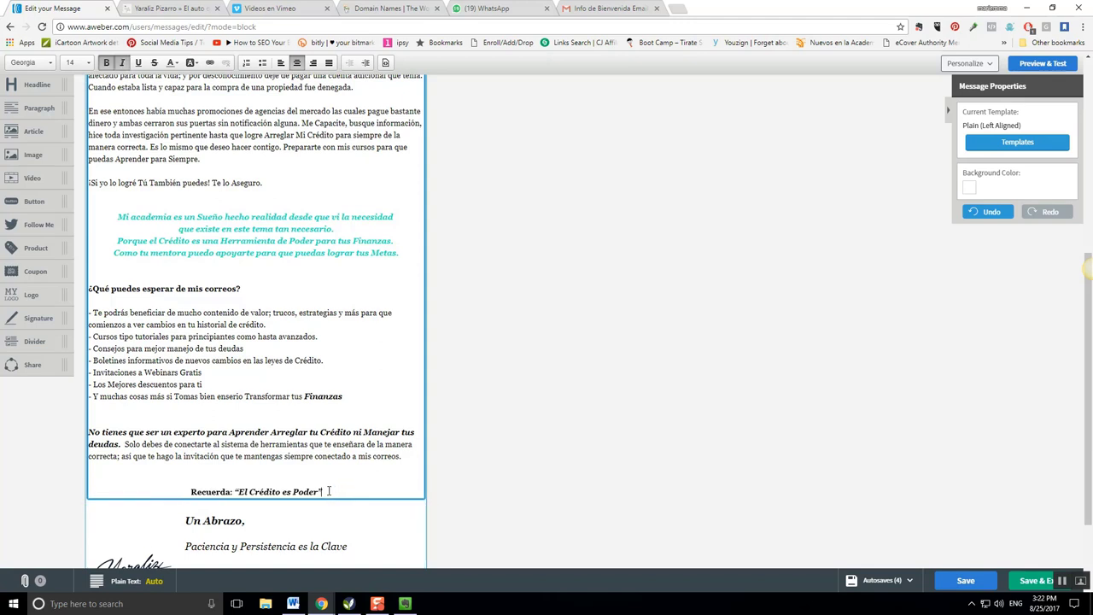
type("yo te ayud")
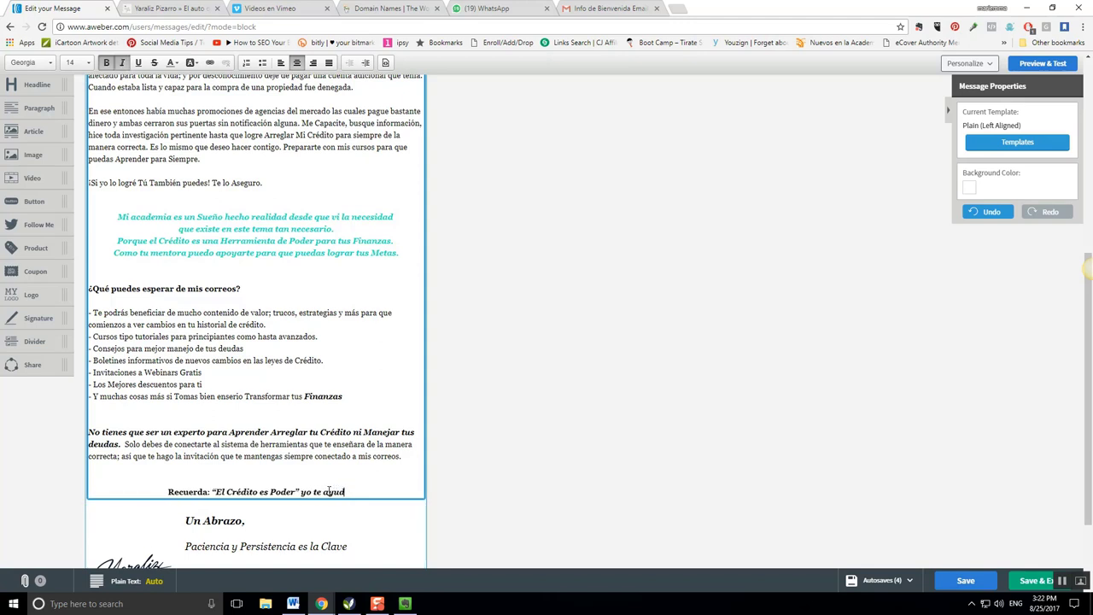
type("are a re")
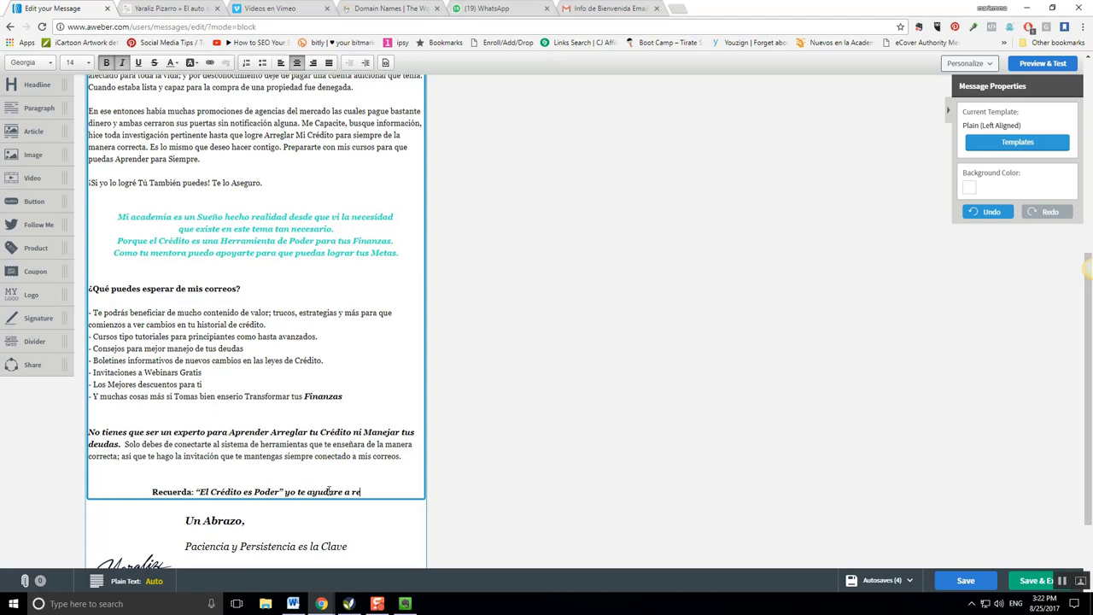
type("cuperar T")
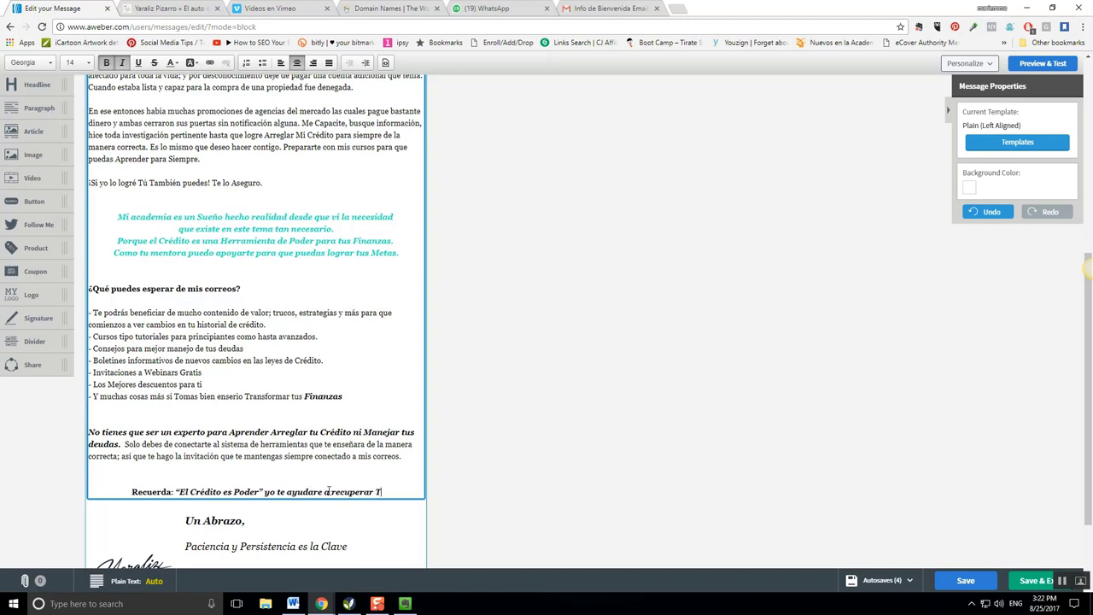
type("U PODER!")
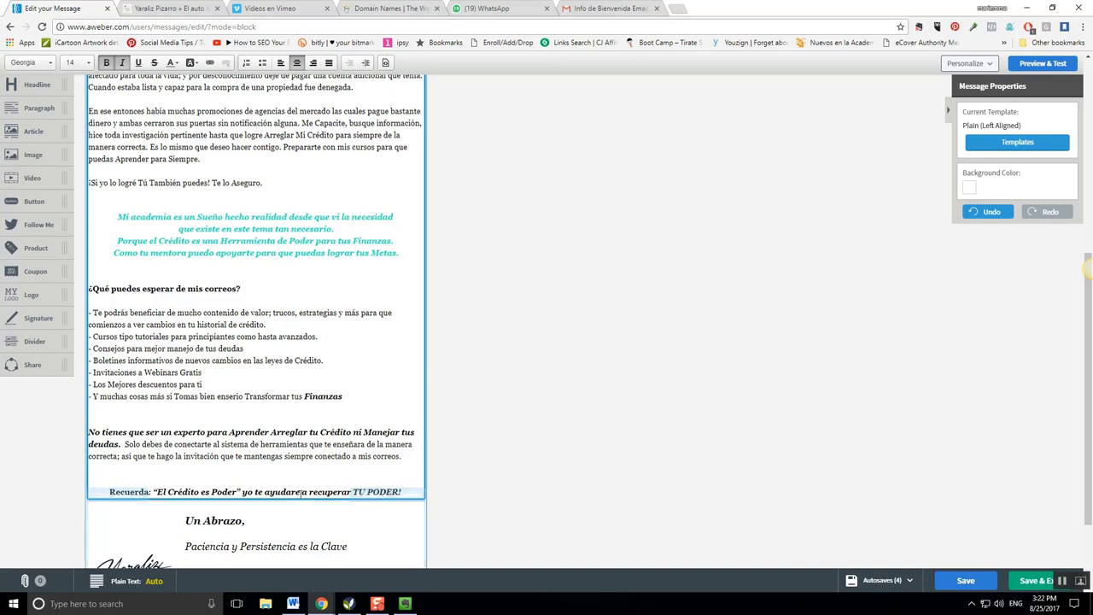
right_click(280, 499)
left_click(239, 456)
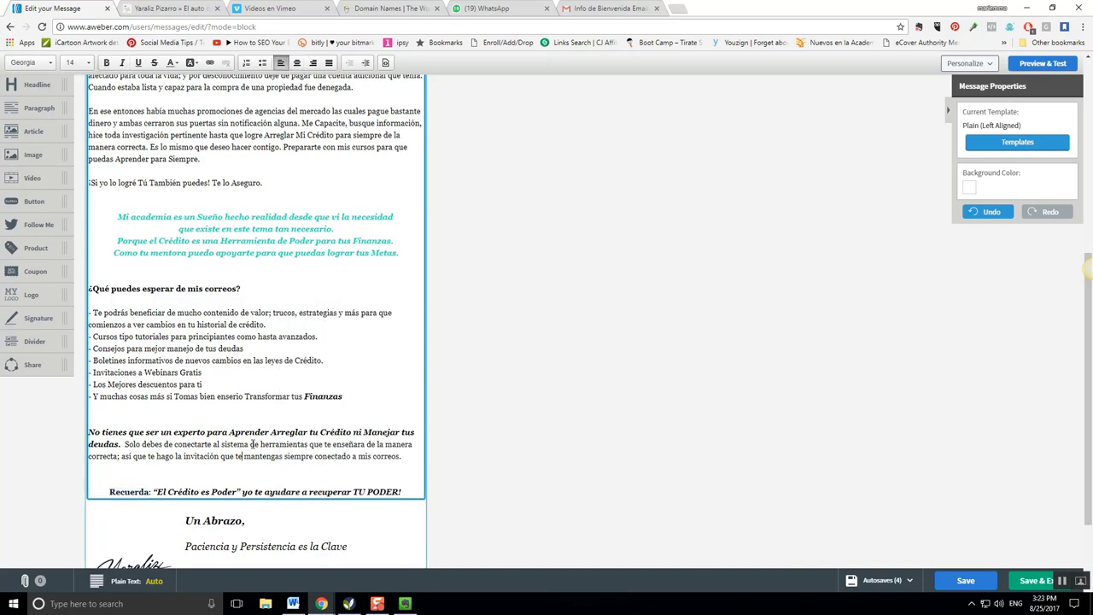
scroll(272, 438, "up", 5)
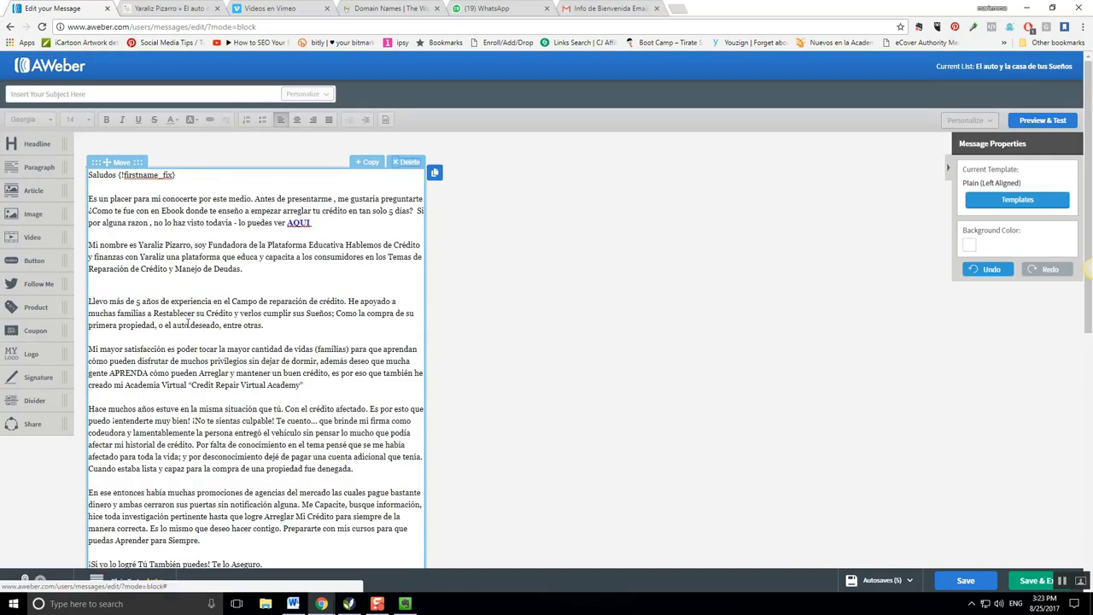
left_click(85, 94)
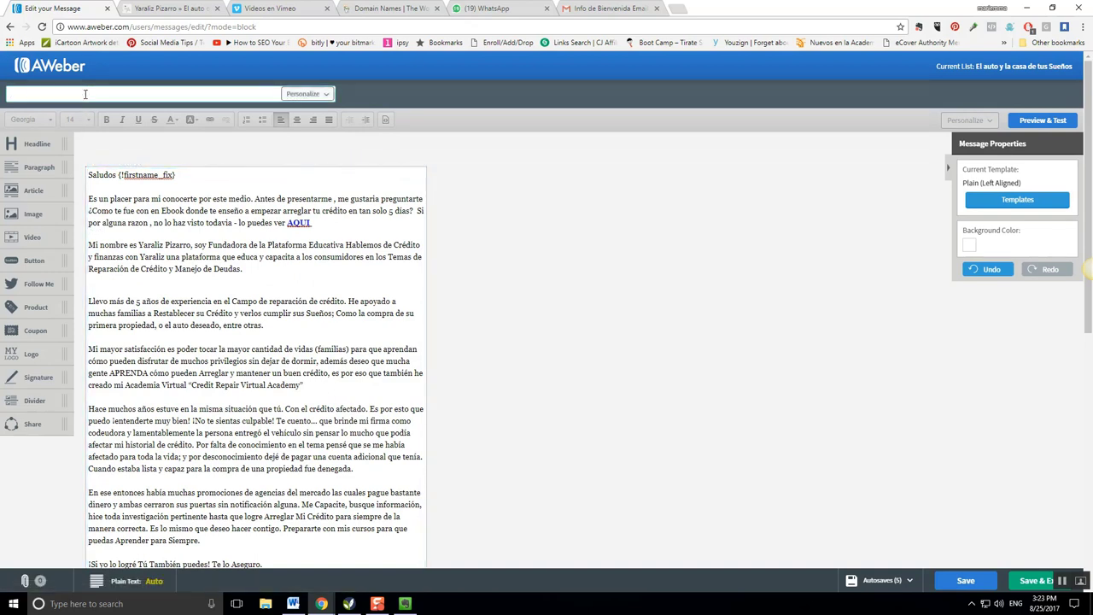
Step: Replace the draft 'Bienvenidos' subject with '¿Que puedes esperar de' plus the author's full name?
type("Bienvenidos")
type("a yar")
key("BackSpace")
left_click(78, 94)
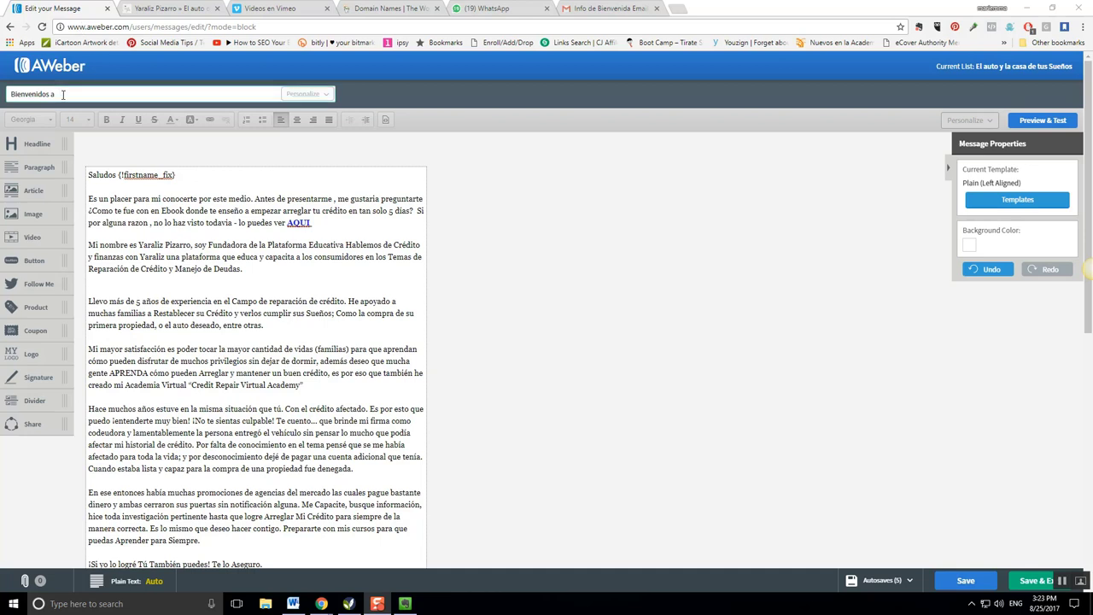
left_click_drag(63, 95, 1, 95)
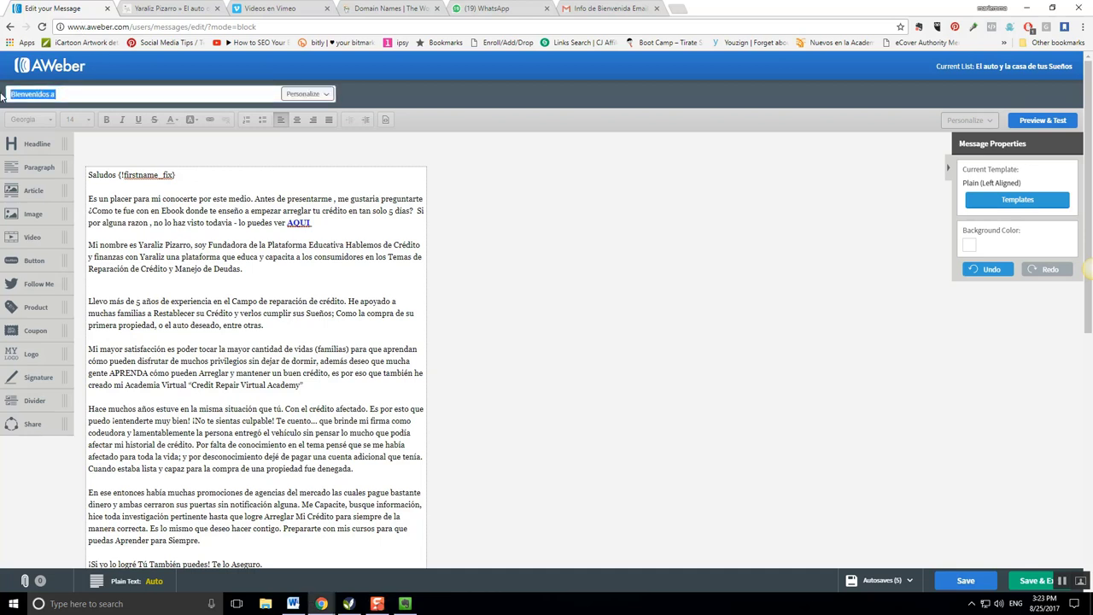
type("Que puedes esperar de Yaraliz Pi")
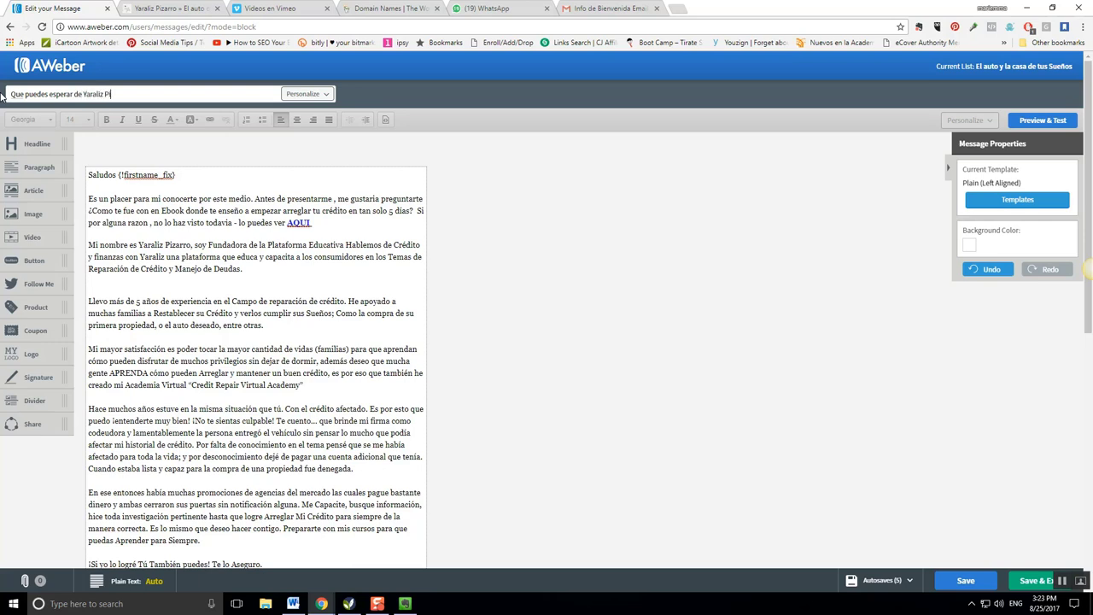
type("zar")
type("¿")
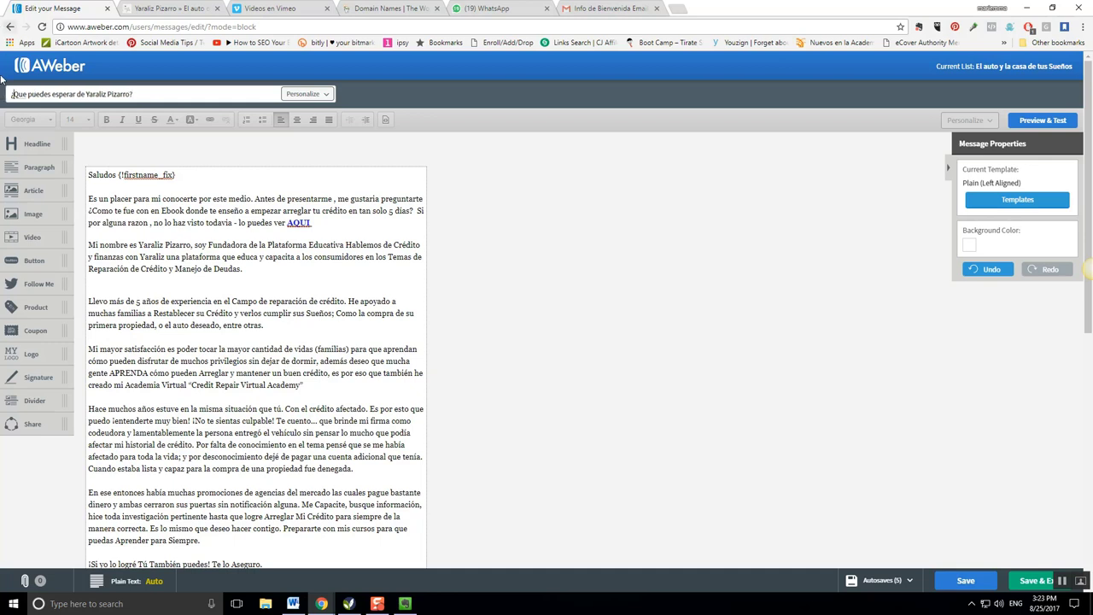
left_click(19, 94)
Step: Review the message body, then save it and exit to the Drafts list
right_click(21, 95)
left_click(33, 105)
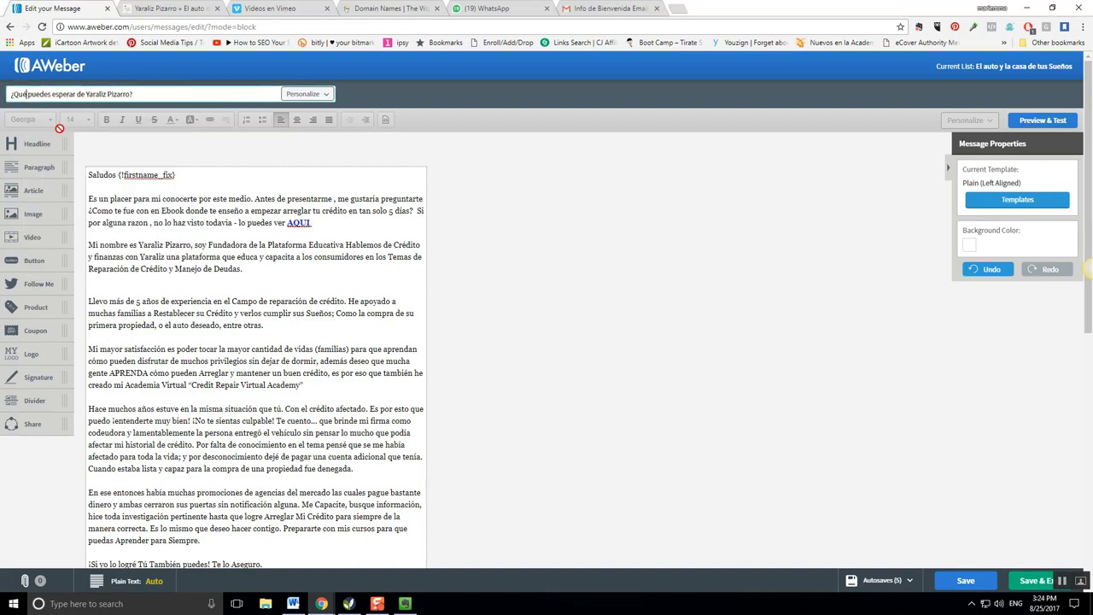
left_click(159, 293)
scroll(159, 293, "down", 2)
scroll(159, 293, "down", 5)
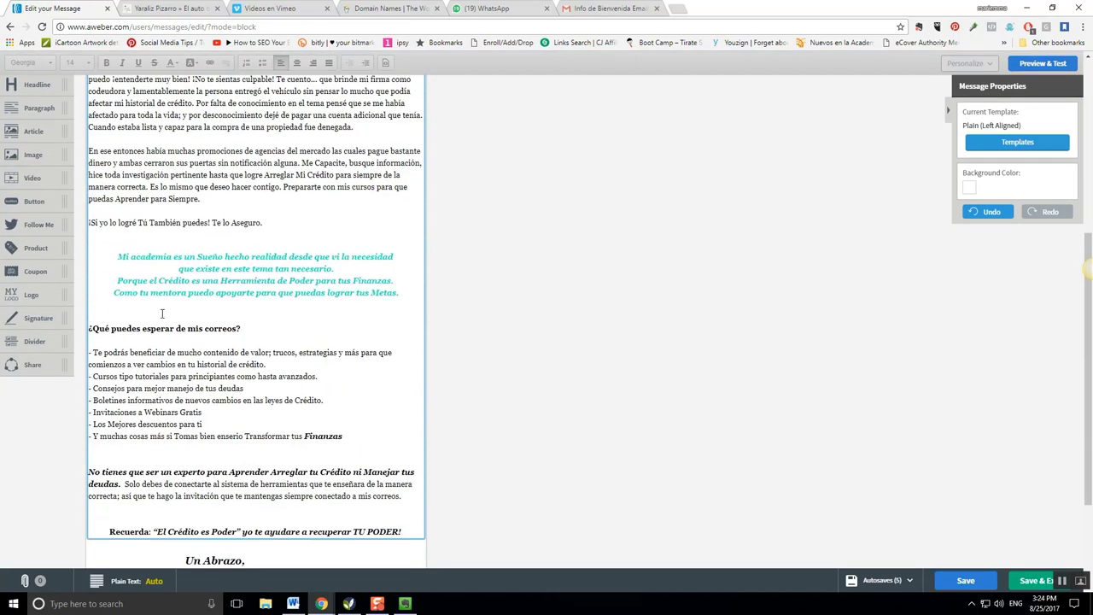
scroll(169, 309, "up", 10)
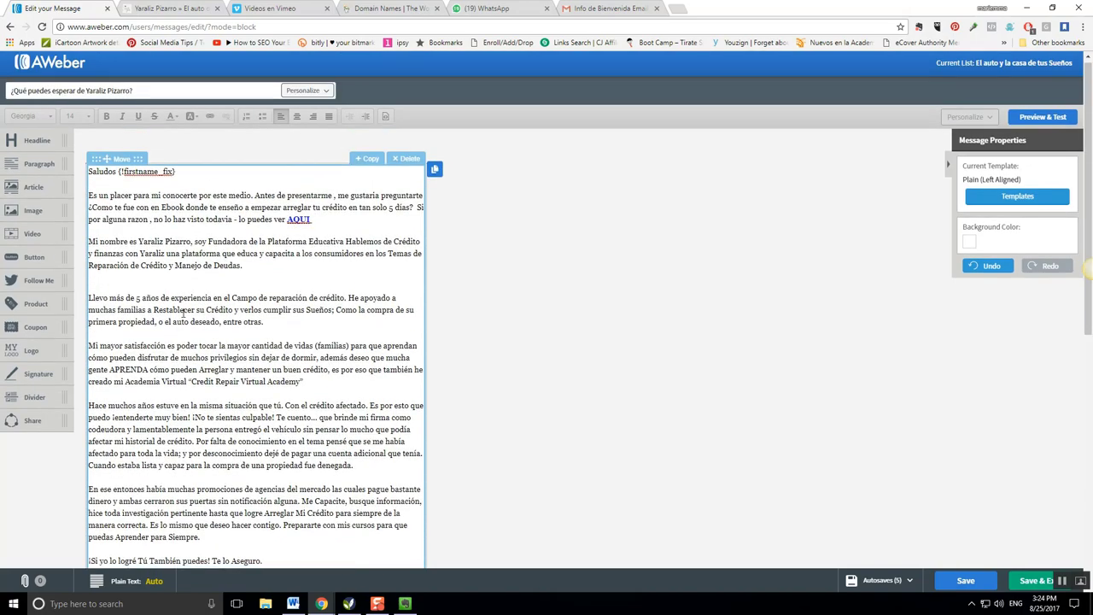
scroll(183, 359, "down", 10)
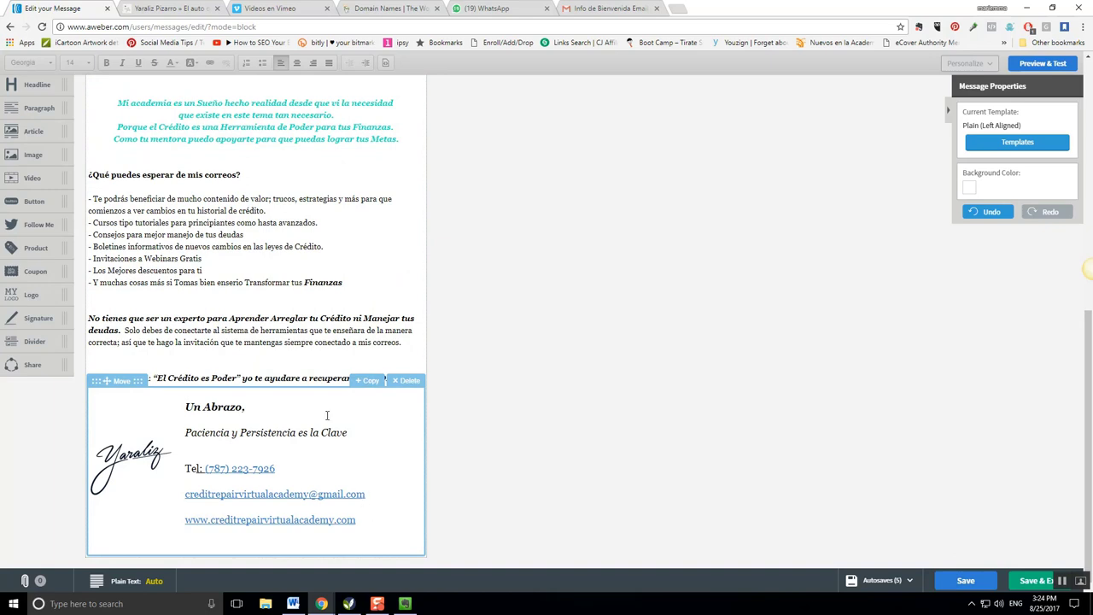
left_click(966, 582)
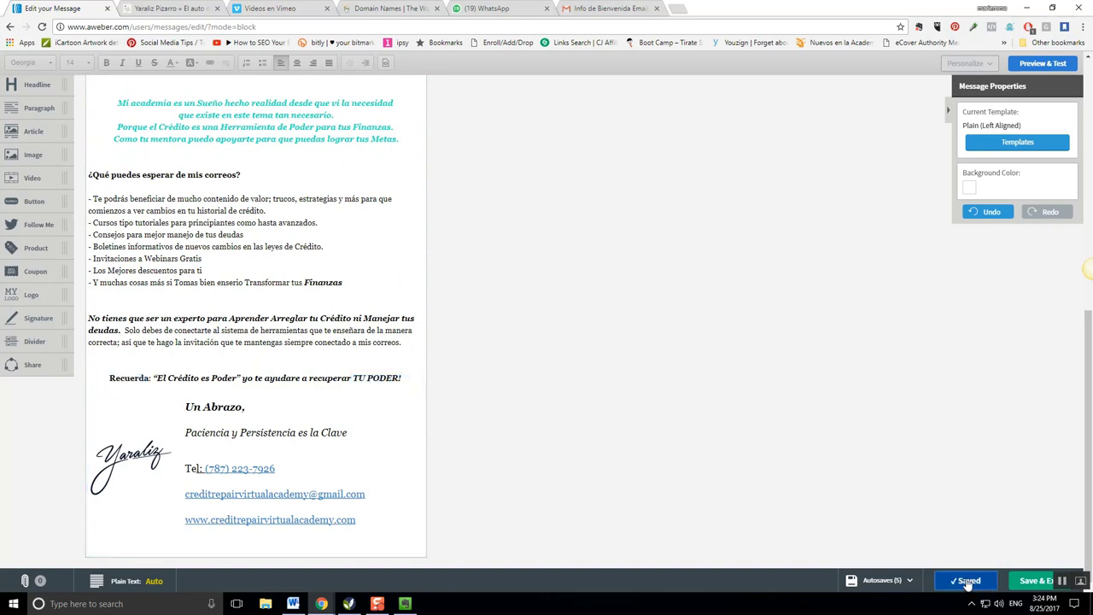
left_click(1033, 582)
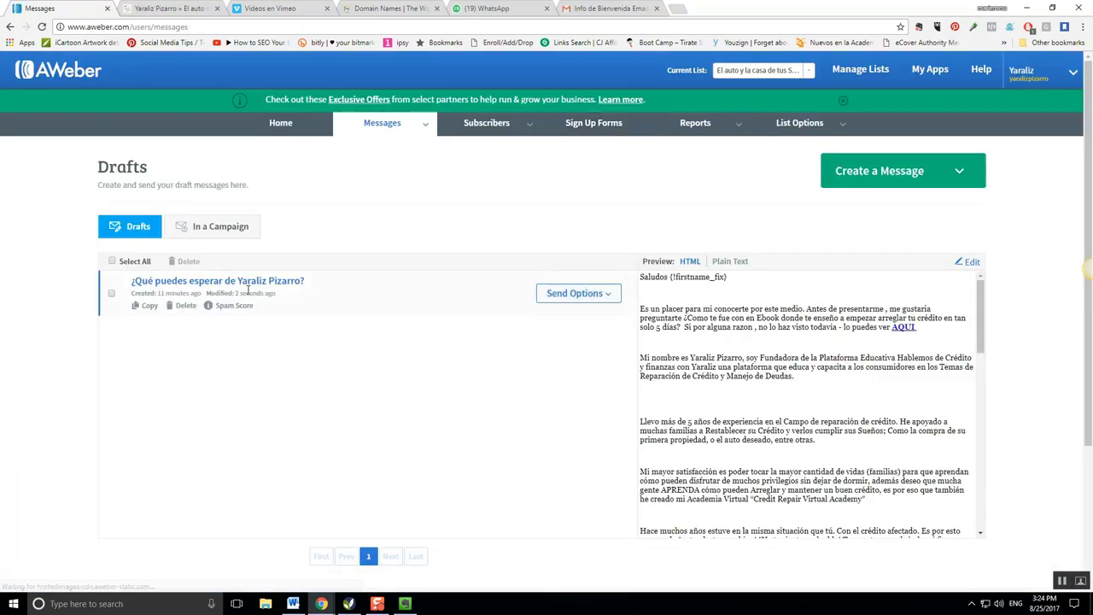
Step: Add the draft to the Legacy Follow Up Series as follow-up 1, sent immediately
left_click(579, 293)
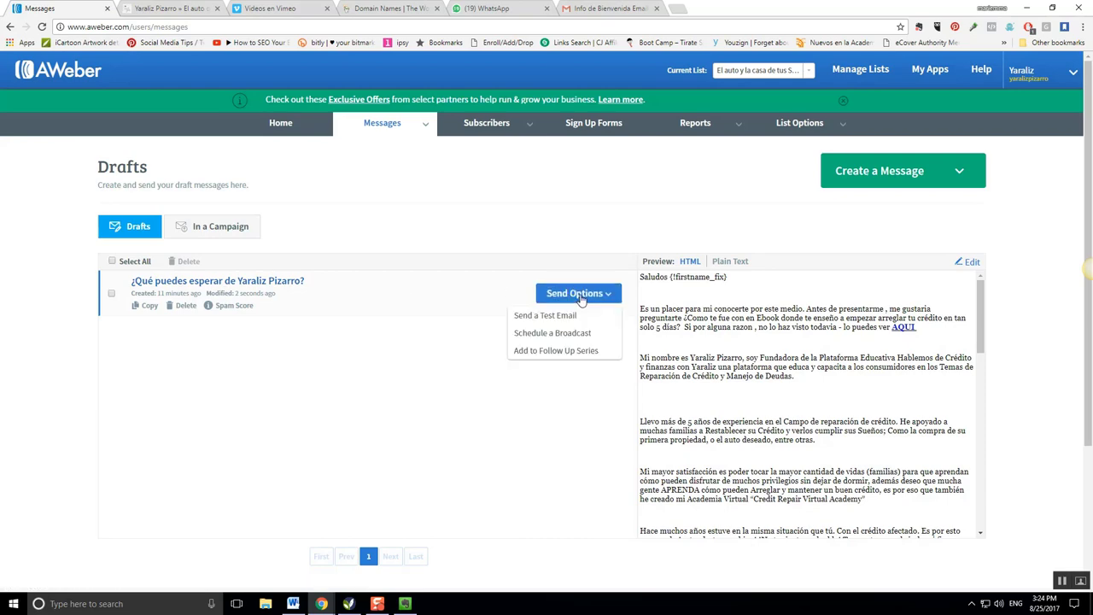
left_click(561, 351)
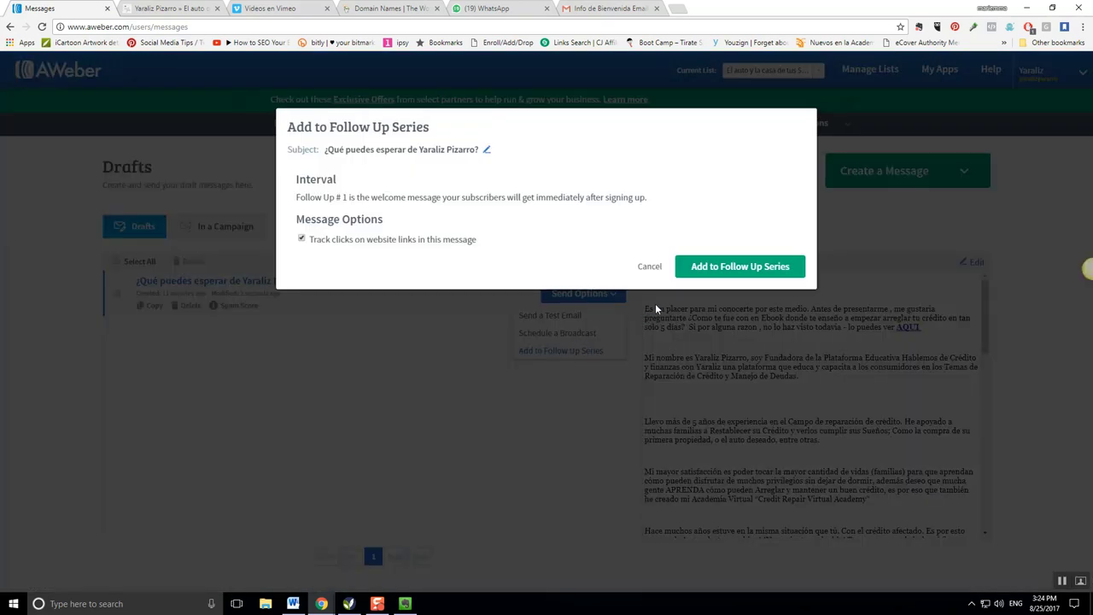
left_click(728, 267)
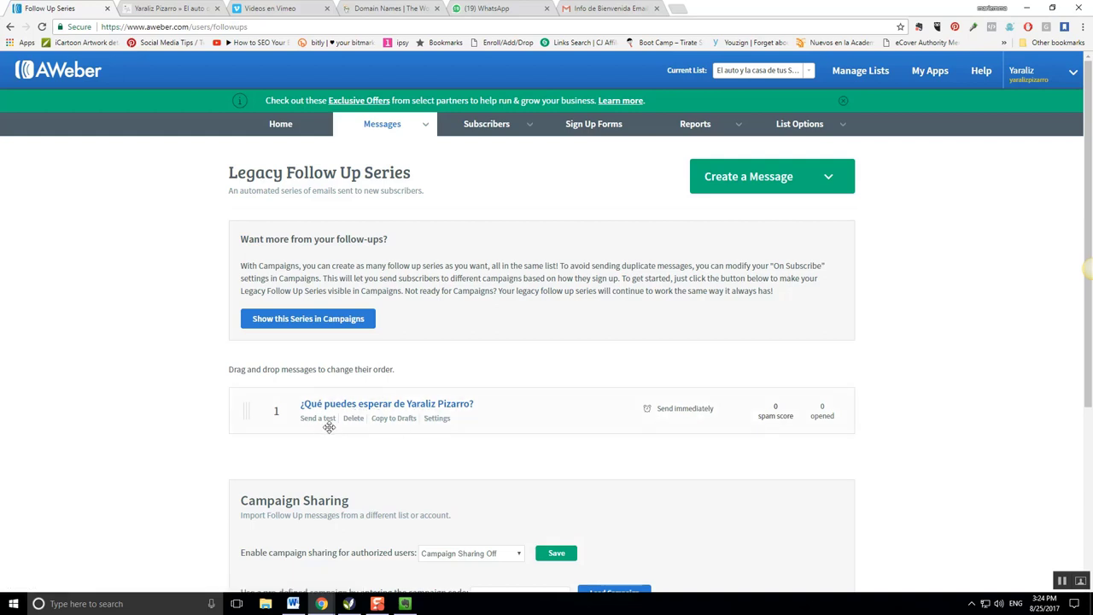
Step: Send a test of follow-up 1 to the prefilled address, personalized with a first name
left_click(317, 418)
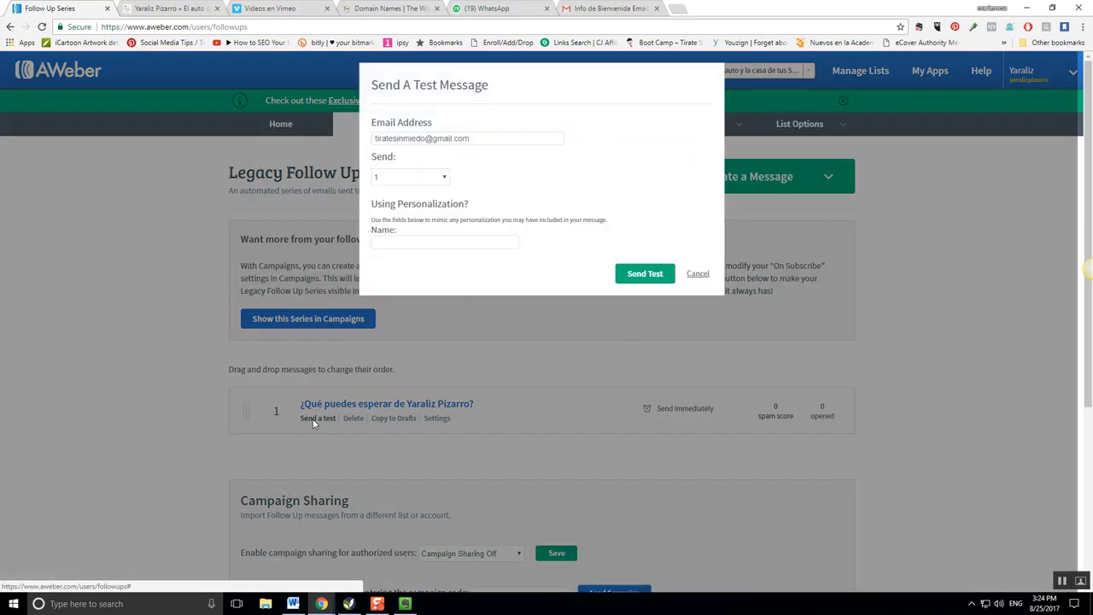
left_click(376, 138)
left_click(484, 71)
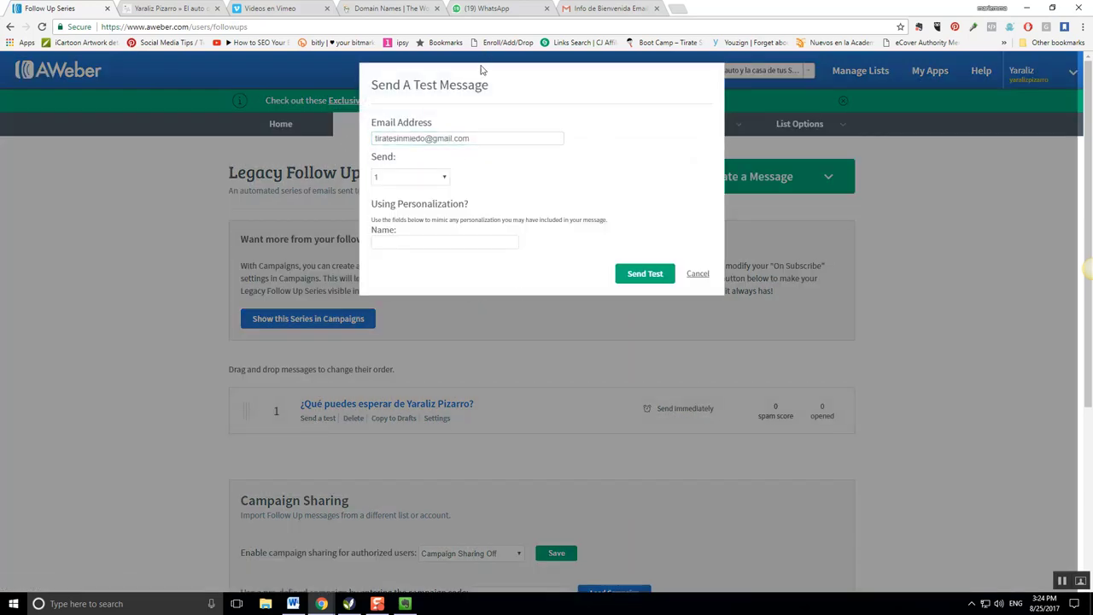
left_click(396, 241)
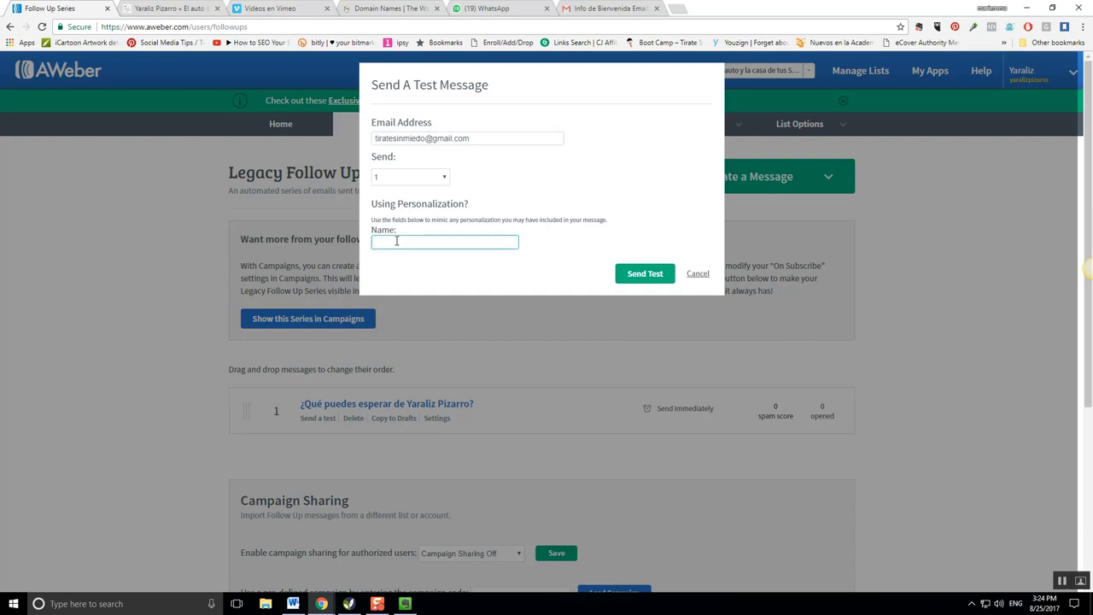
type("marie")
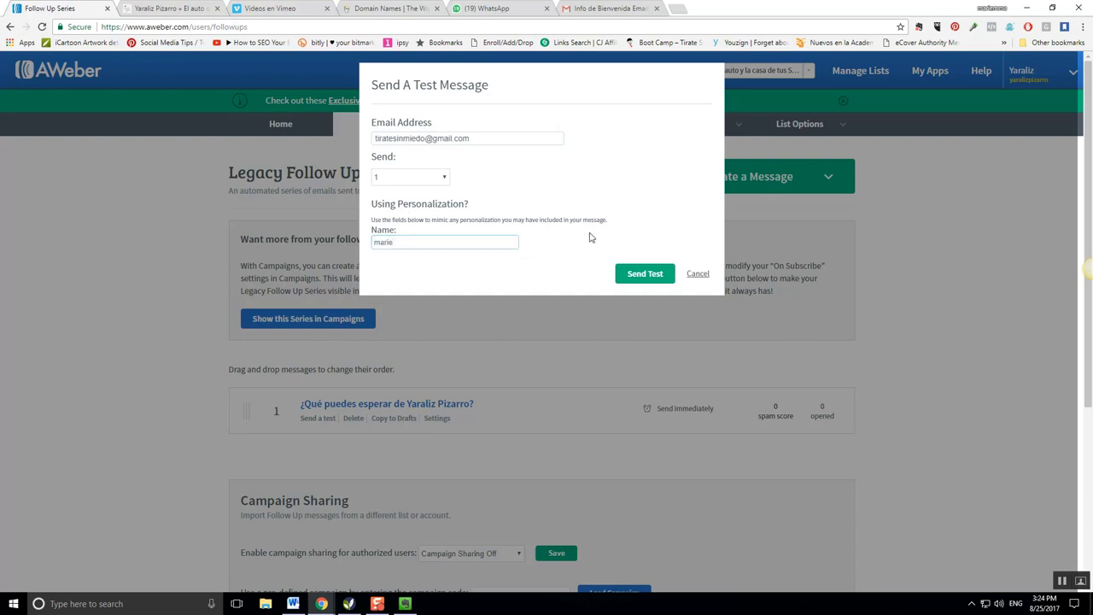
left_click(634, 274)
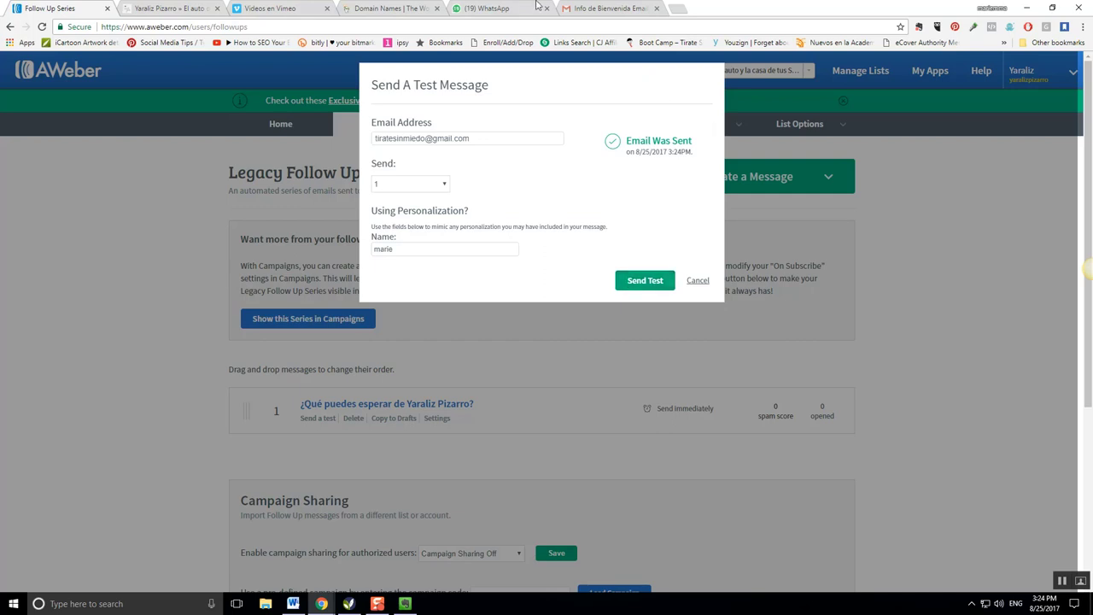
left_click(583, 9)
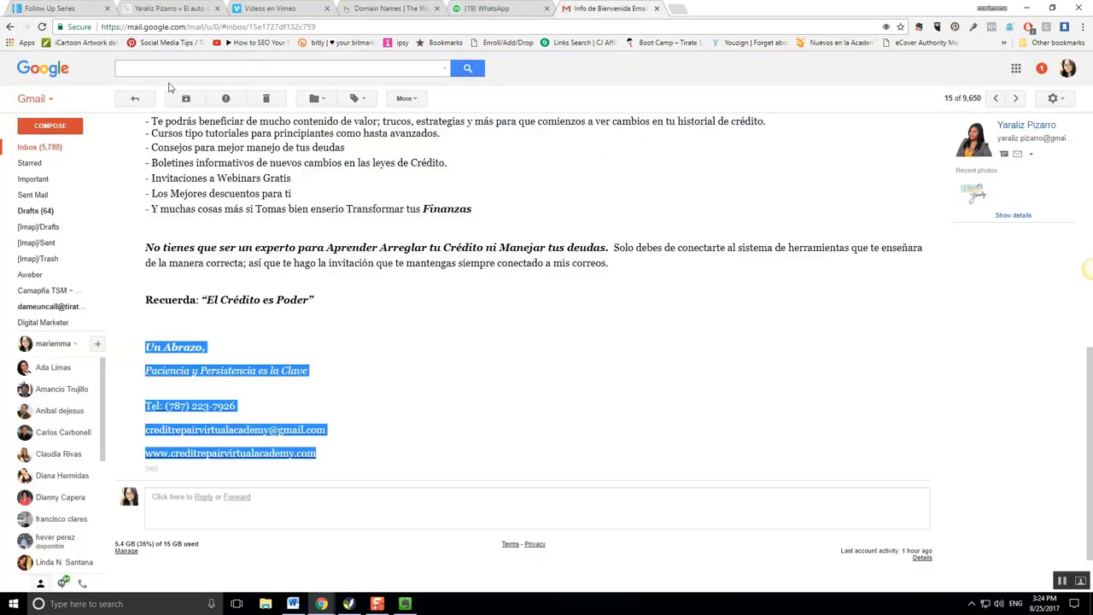
Step: Open the newly received test email from the Inbox and follow its AQUI link
left_click(38, 147)
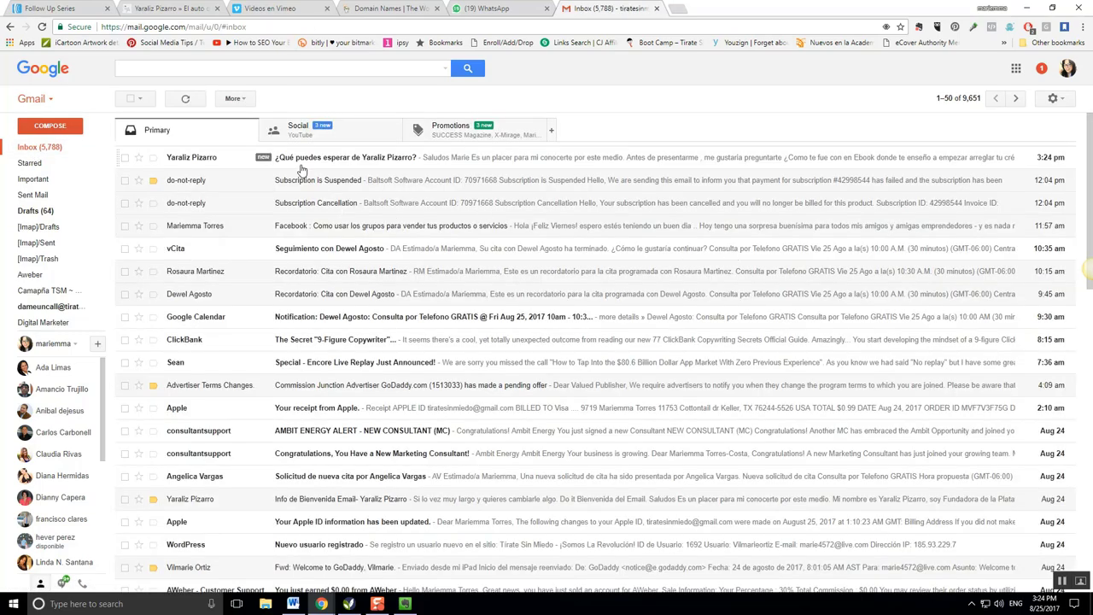
left_click(330, 164)
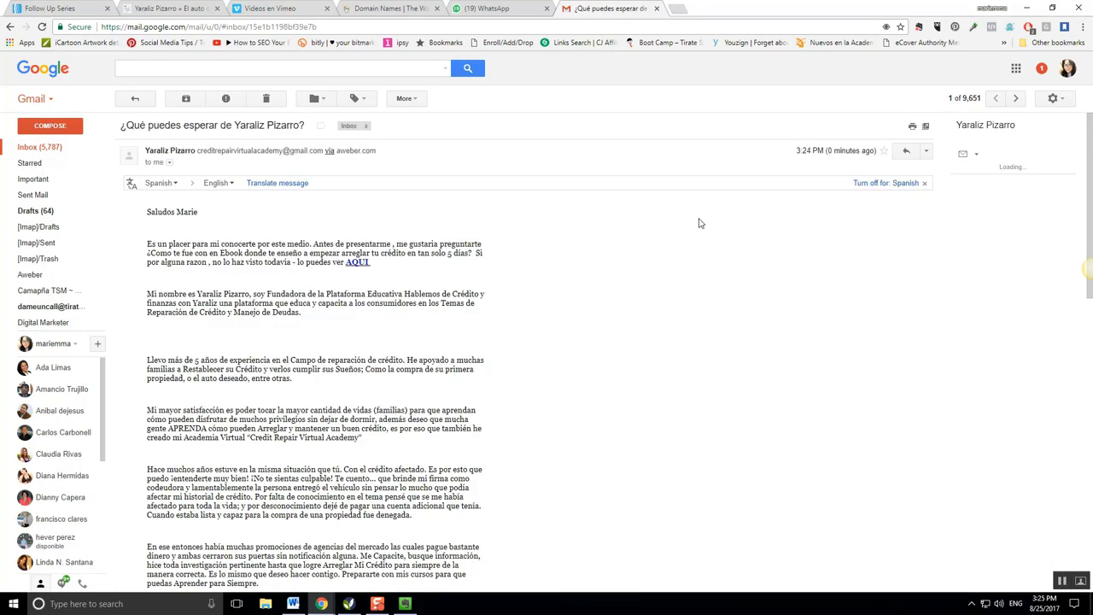
scroll(538, 276, "down", 3)
scroll(535, 278, "down", 5)
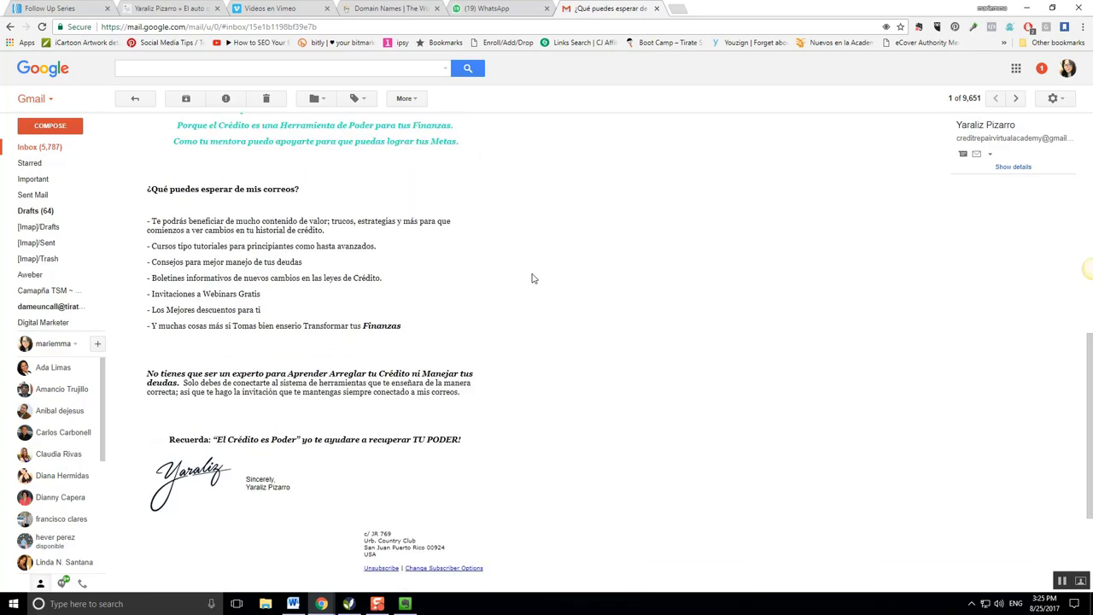
scroll(531, 278, "up", 6)
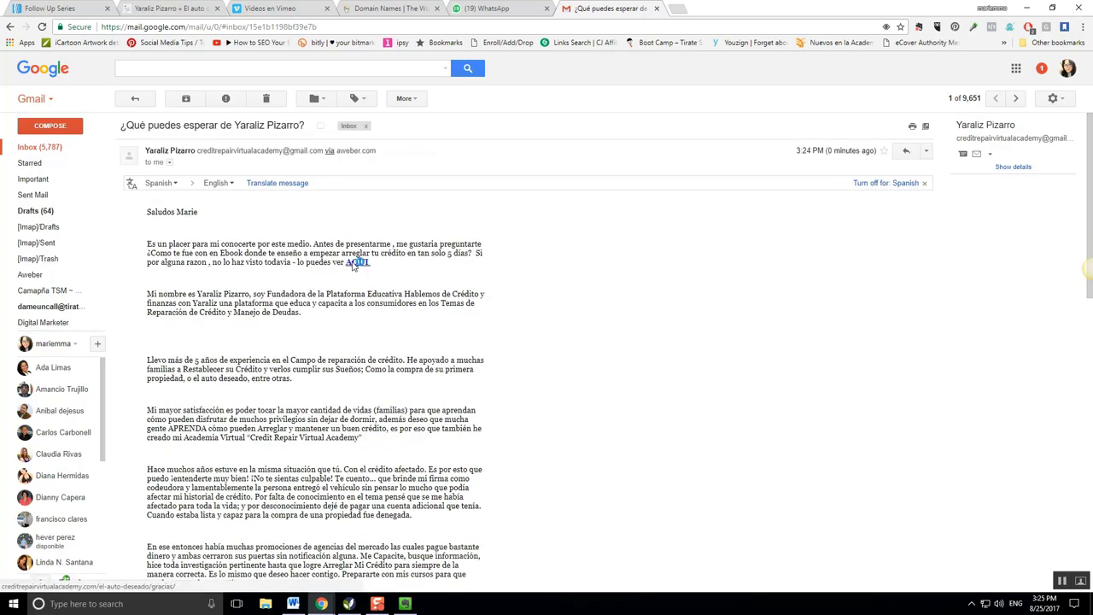
left_click(356, 262)
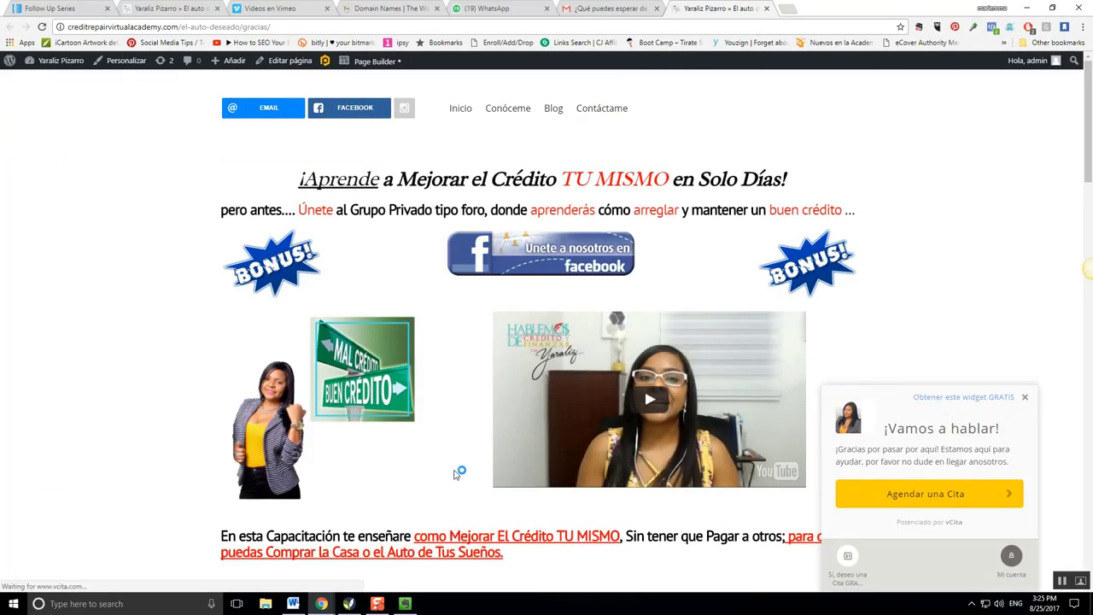
Step: Look over the thank-you landing page, then return to AWeber's Follow Up Series page
scroll(479, 415, "down", 3)
scroll(479, 416, "up", 3)
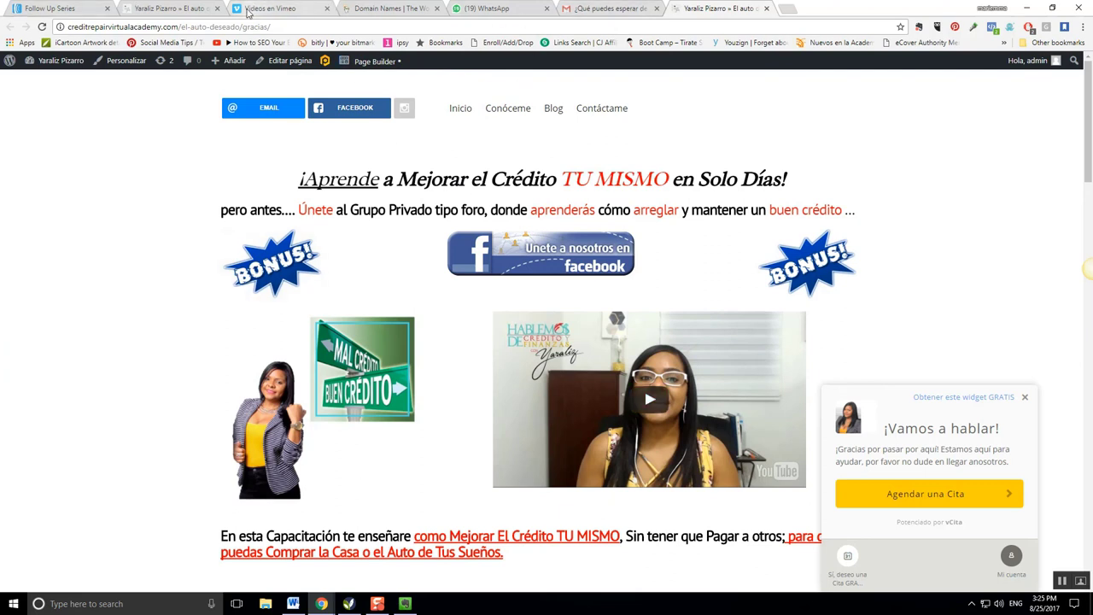
left_click(50, 8)
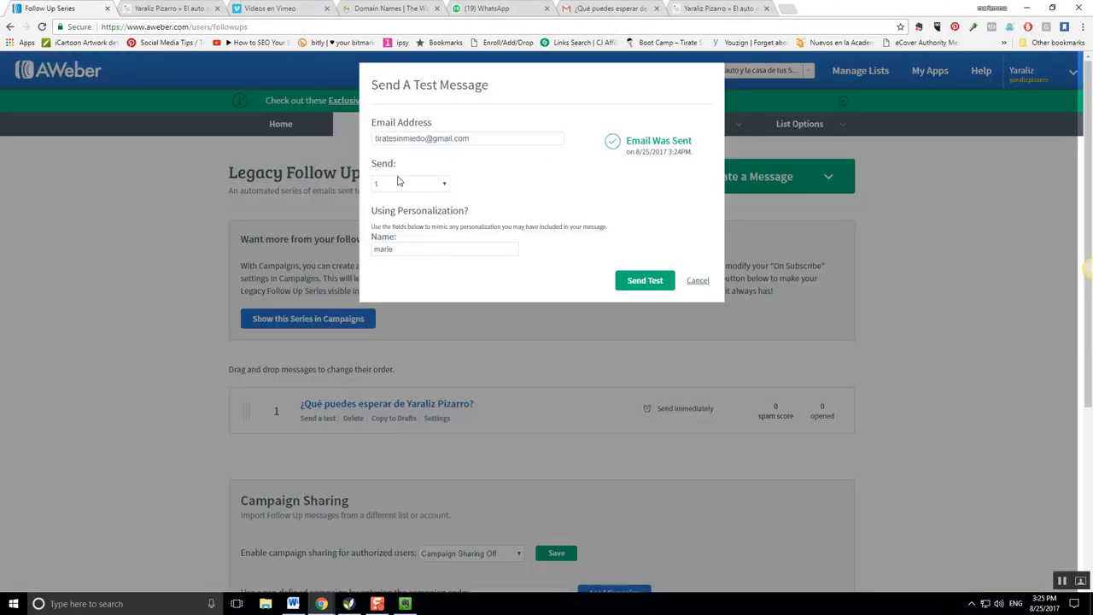
Step: Dismiss the Email Was Sent confirmation, visit Sign Up Forms, and return to the landing page
left_click(697, 282)
scroll(506, 330, "down", 2)
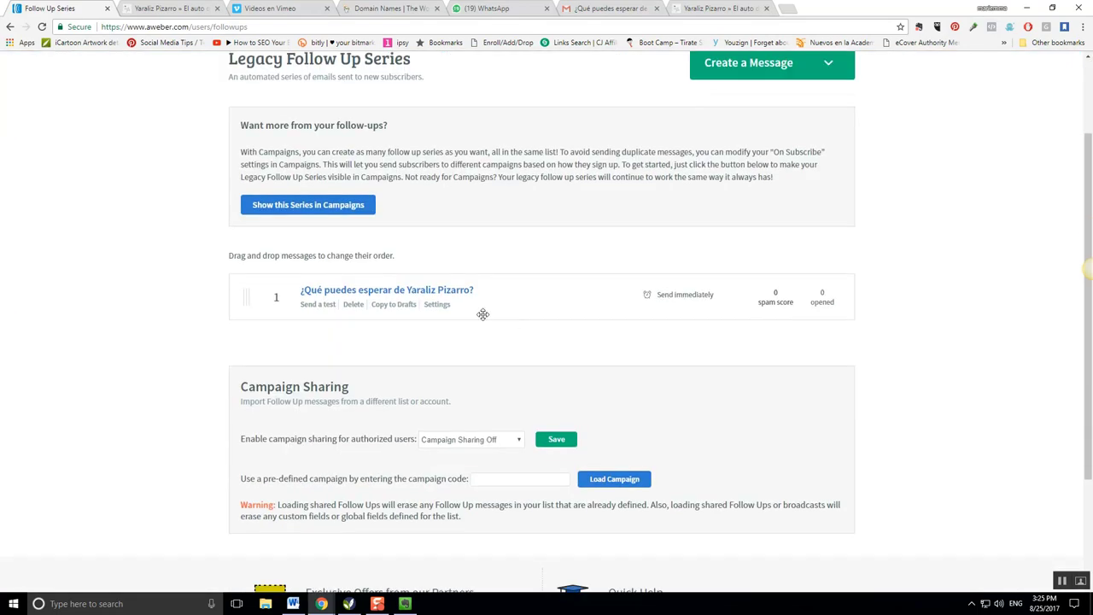
scroll(547, 321, "up", 1)
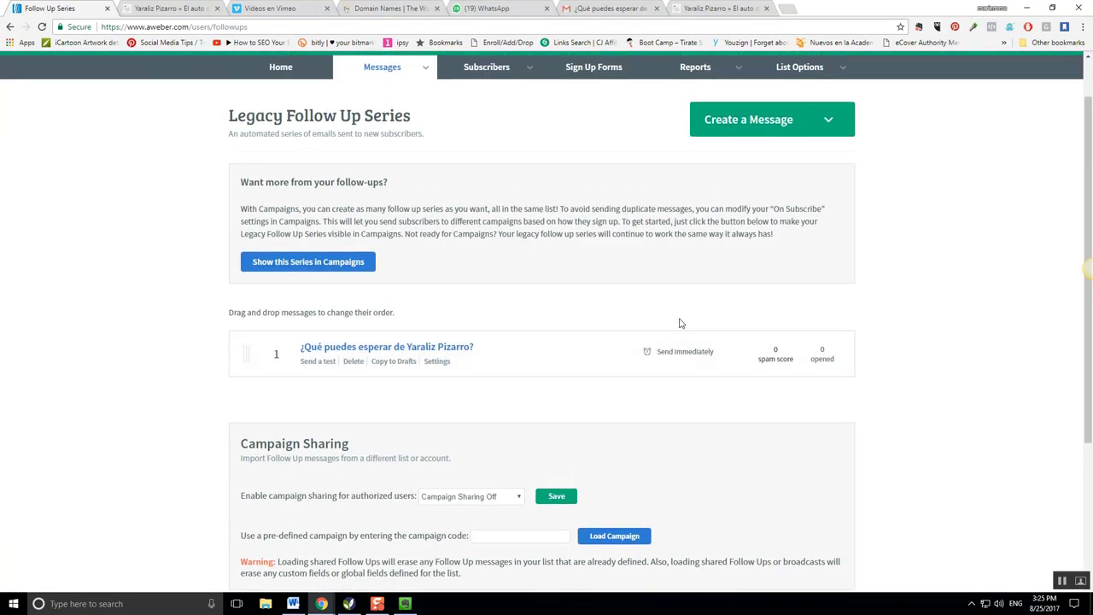
scroll(678, 319, "up", 1)
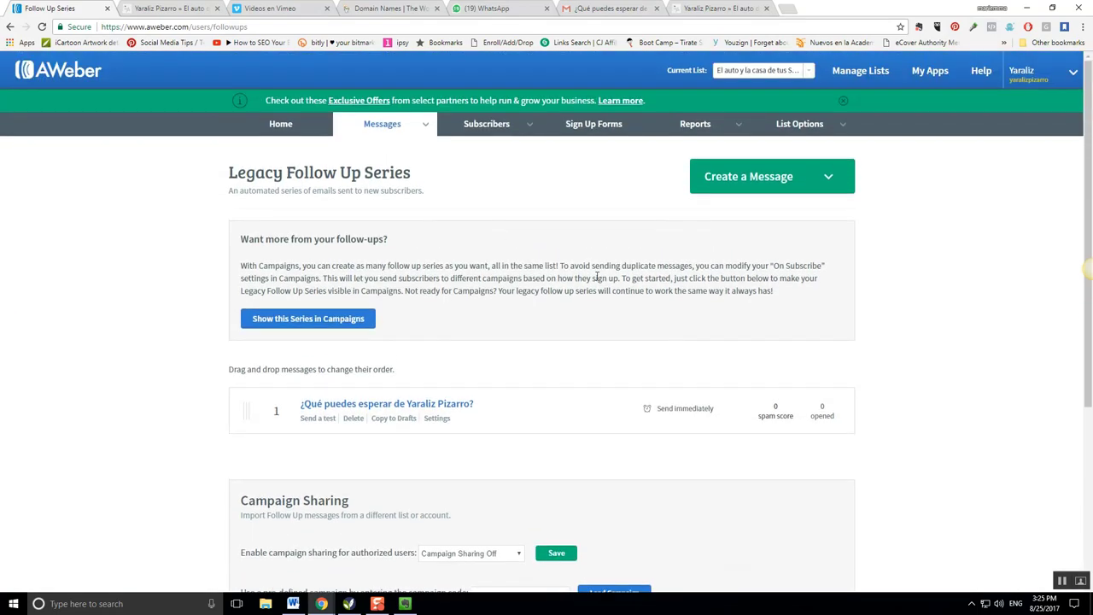
left_click(589, 128)
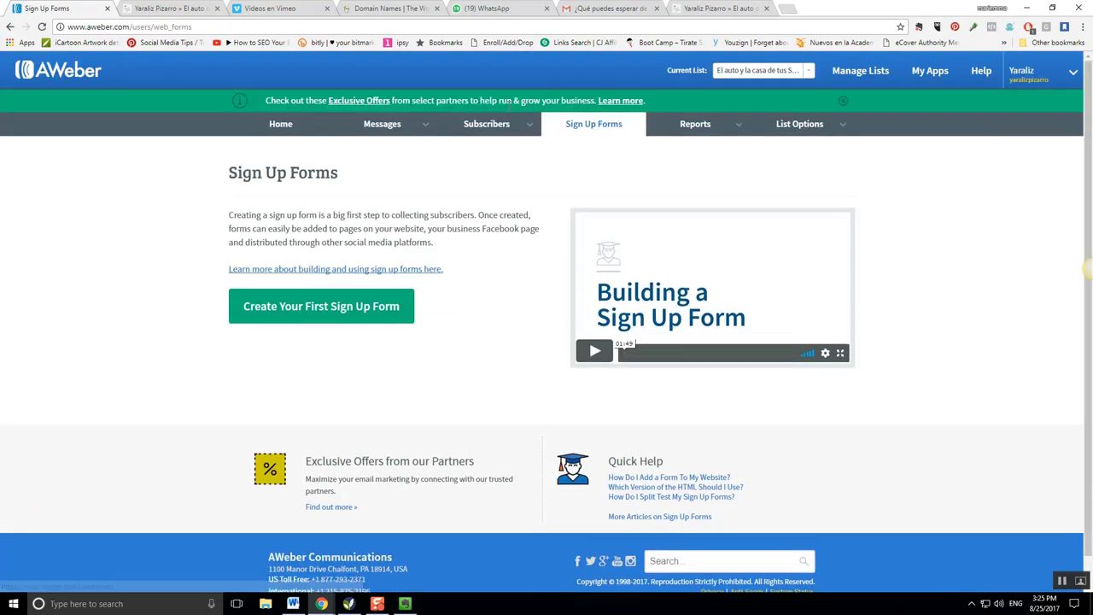
left_click(162, 9)
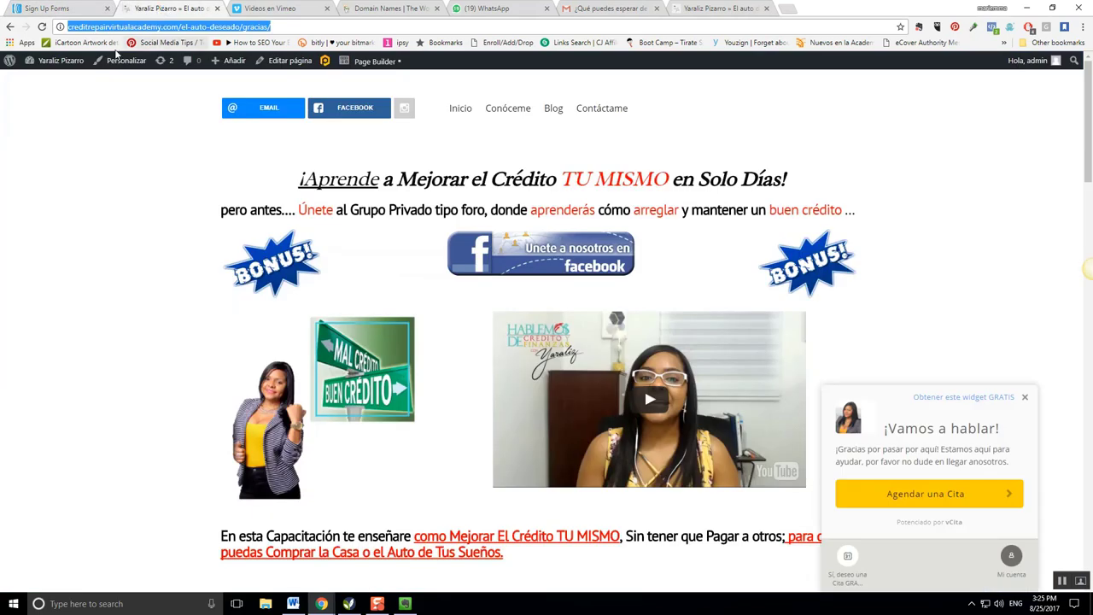
Step: Open the El auto deseado page from WordPress's page list in the ProfitBuilder editor
mouse_move(60, 62)
left_click(33, 83)
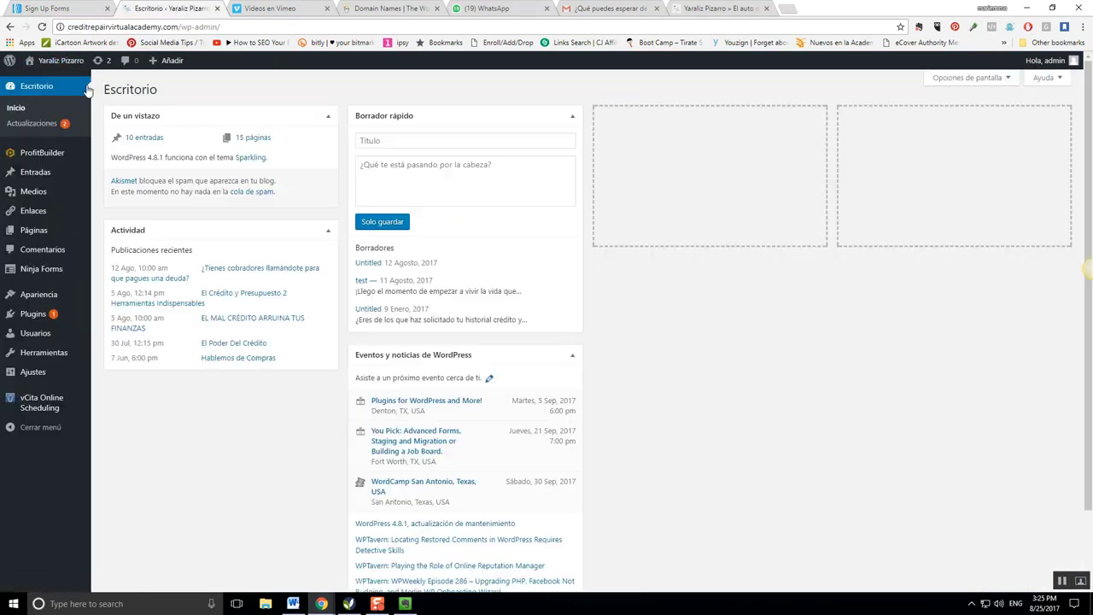
mouse_move(32, 235)
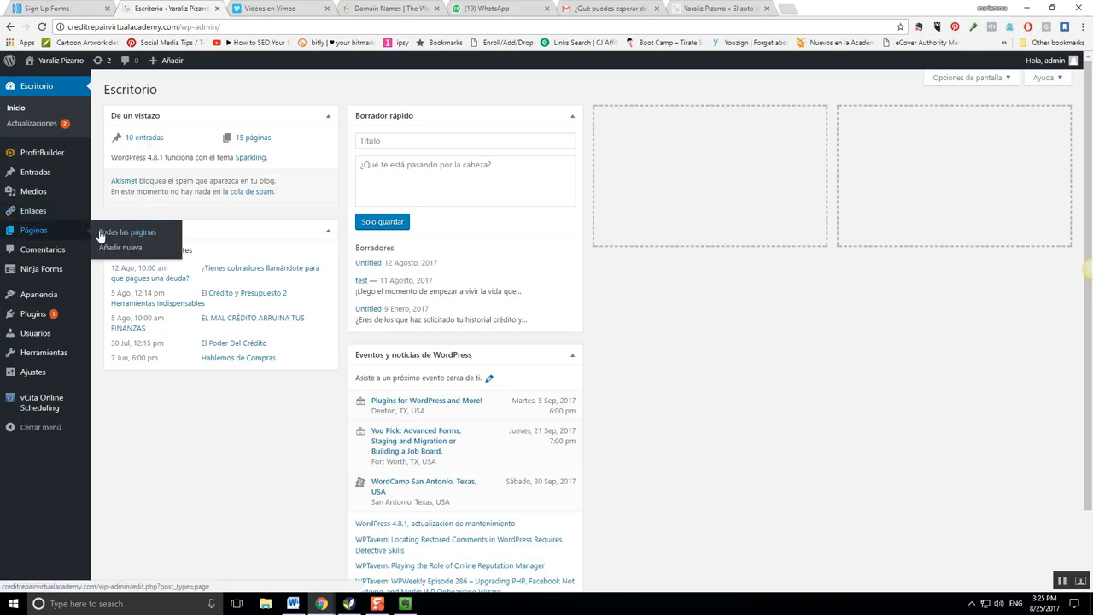
left_click(108, 231)
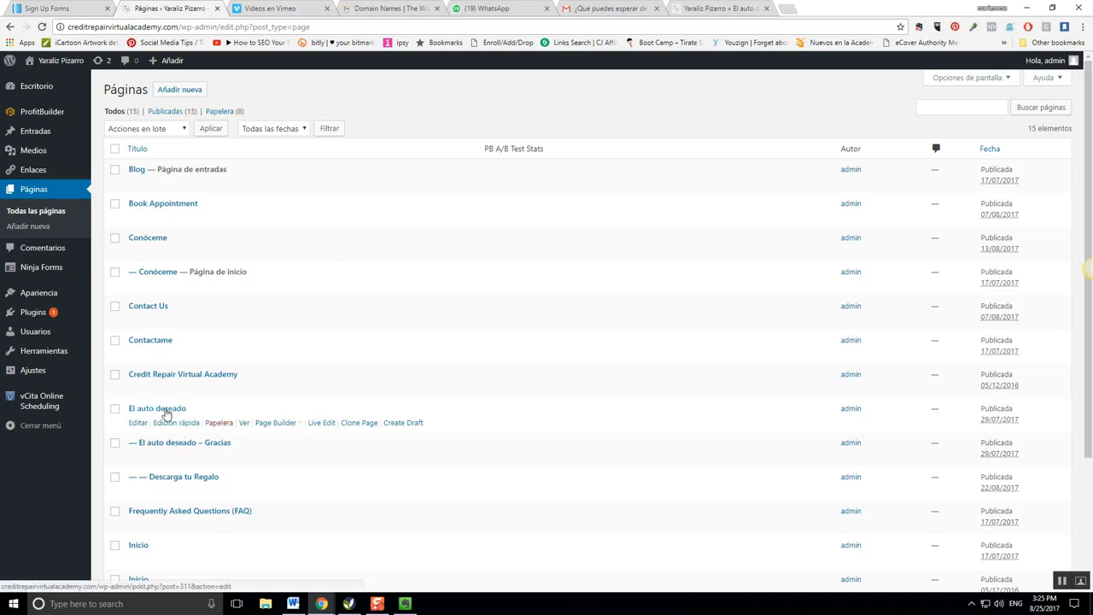
left_click(167, 412)
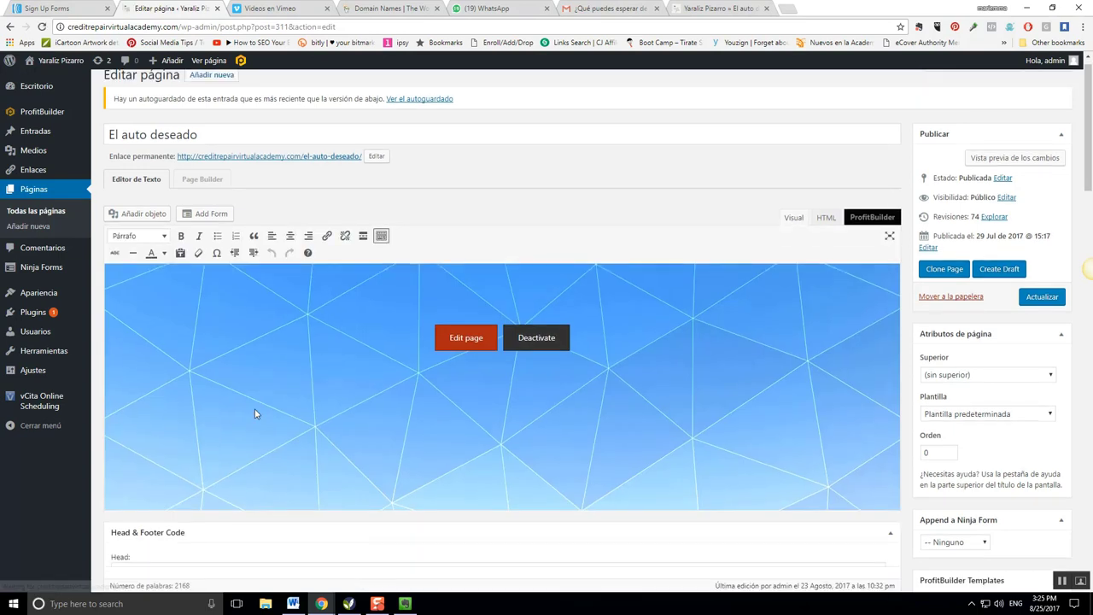
left_click(457, 341)
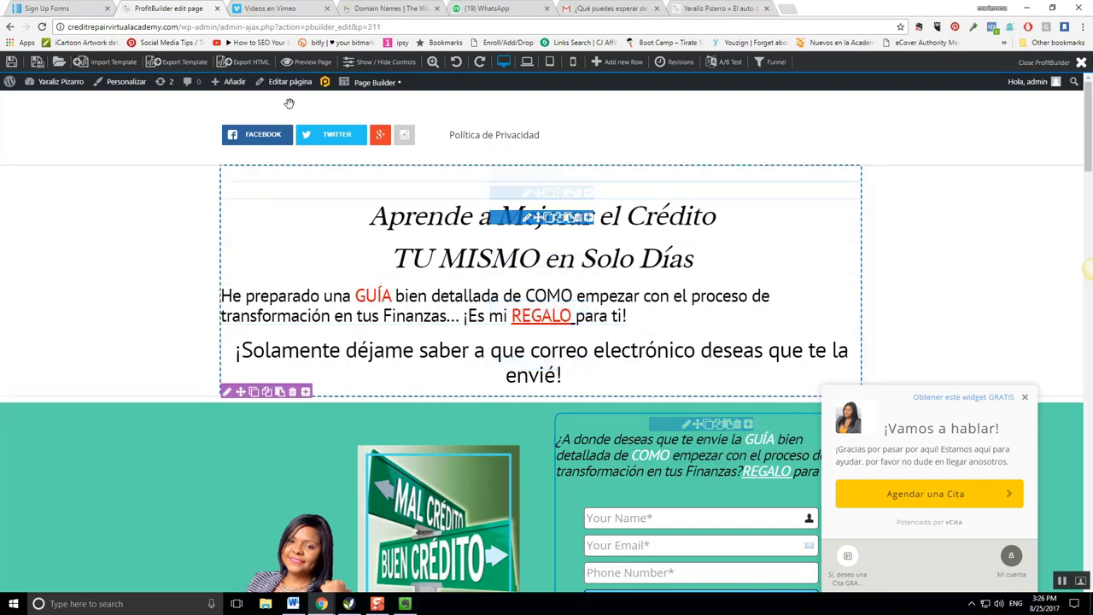
left_click(51, 9)
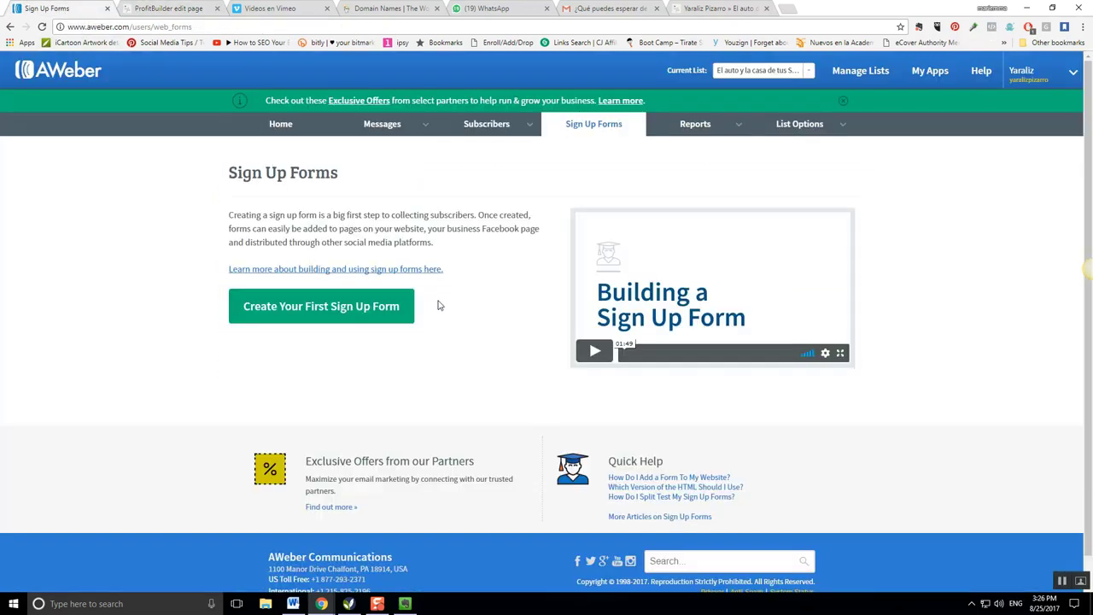
Step: Open List Options > List Settings and review the name, sender details and contact address
mouse_move(801, 123)
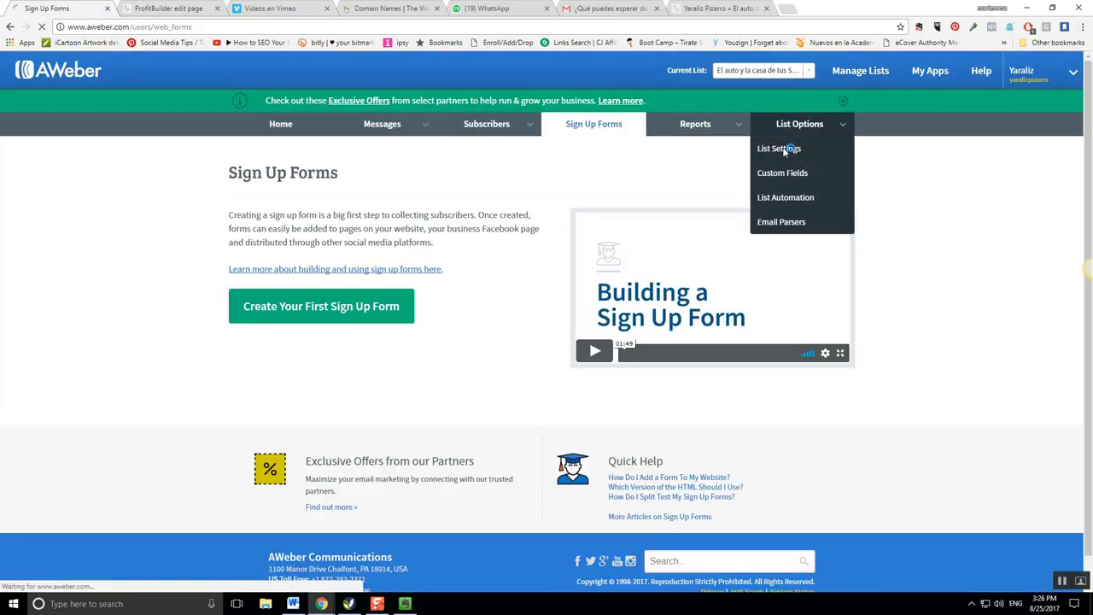
left_click(784, 148)
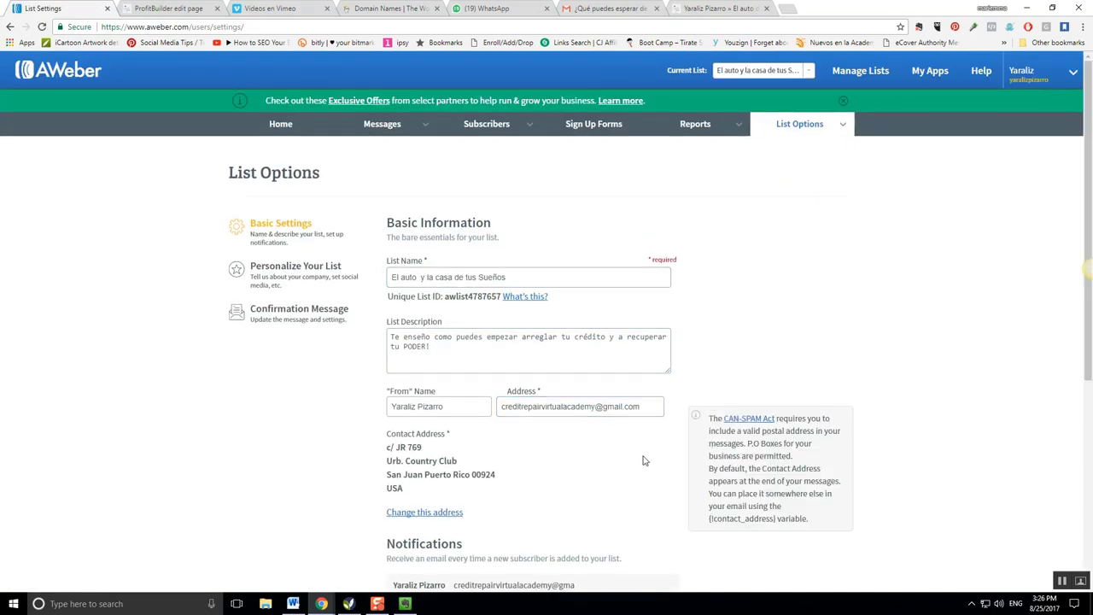
scroll(474, 357, "down", 3)
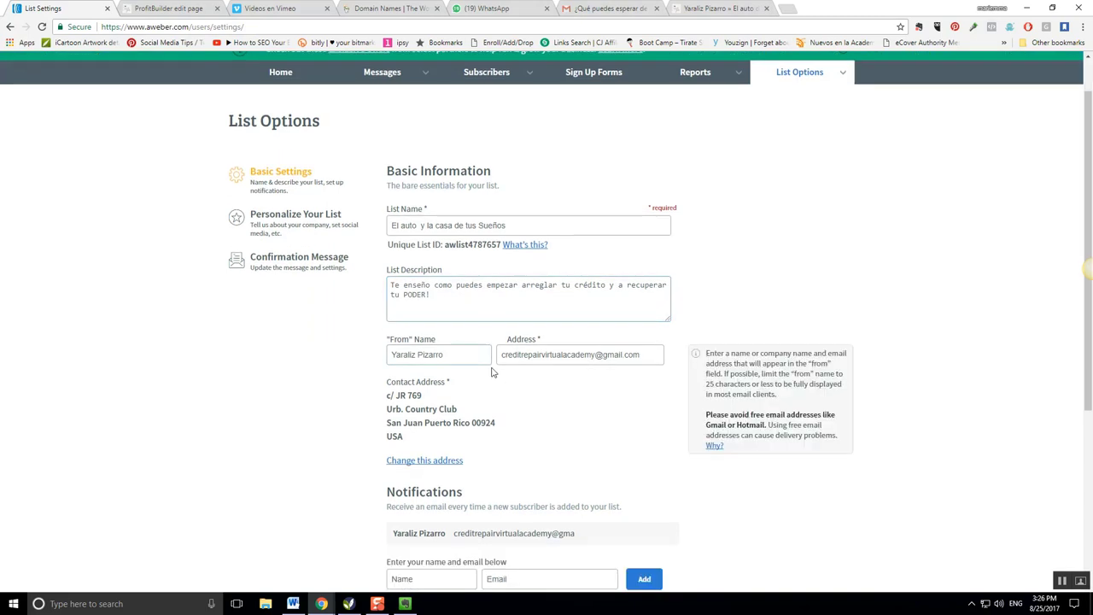
scroll(492, 373, "down", 1)
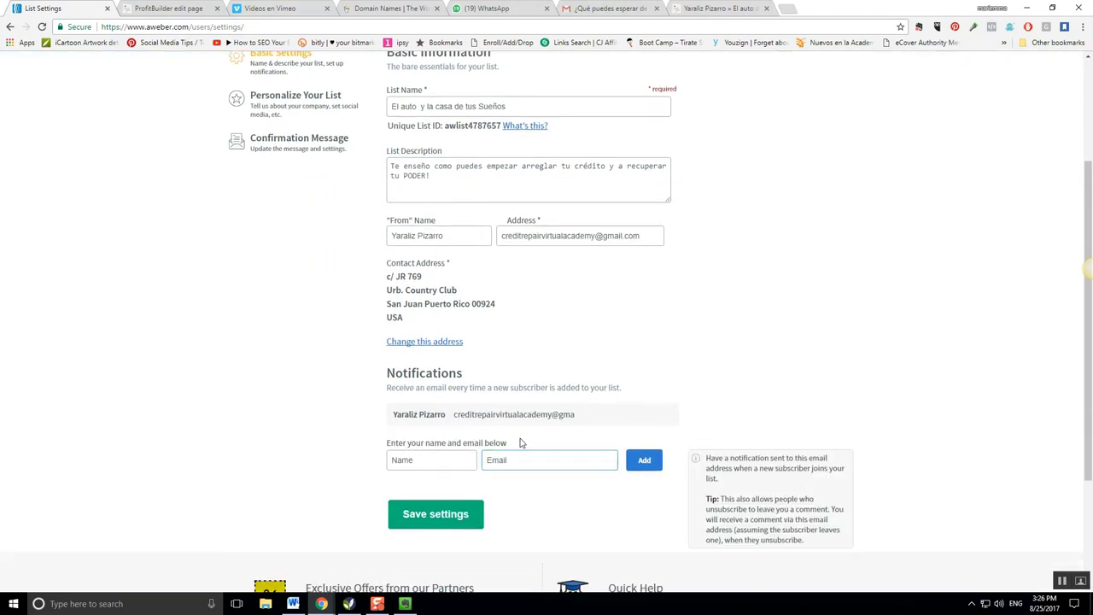
mouse_move(516, 431)
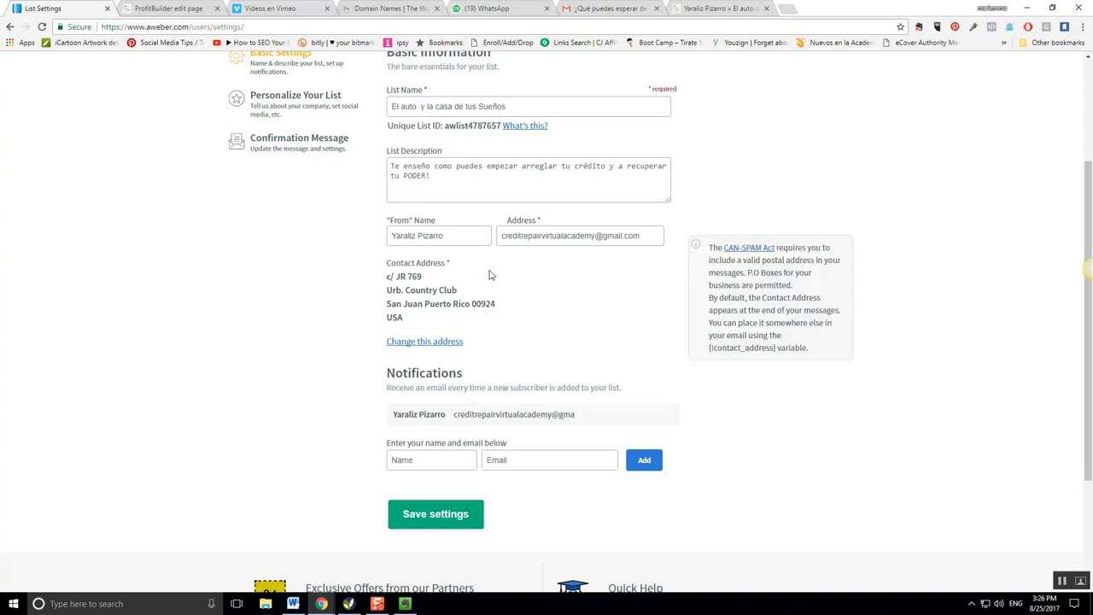
scroll(494, 256, "up", 1)
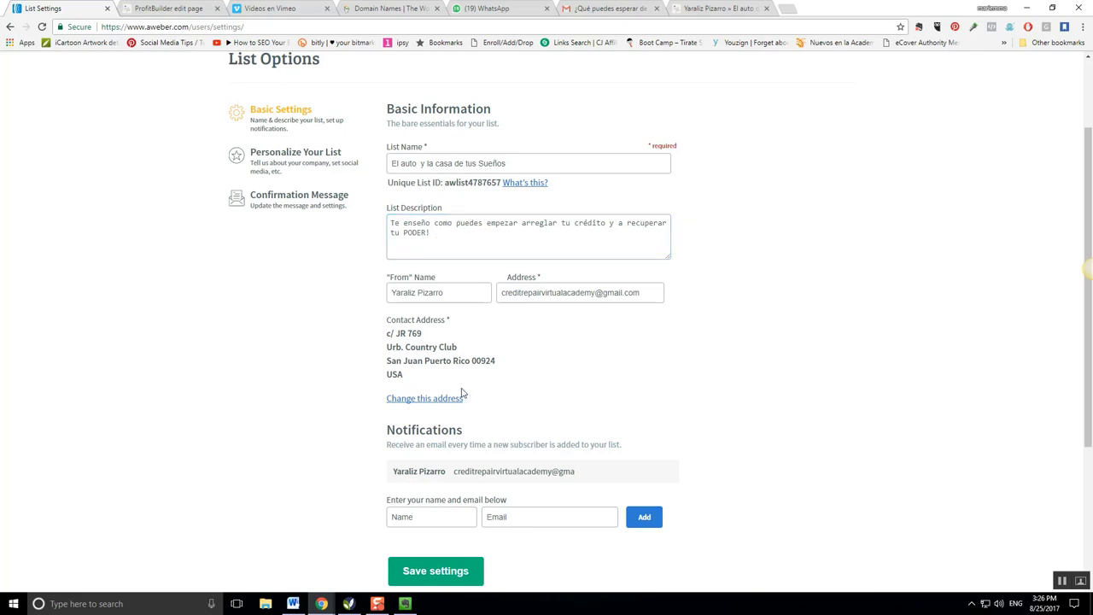
Step: Open the contact address editor and choose Use a different address
left_click(422, 399)
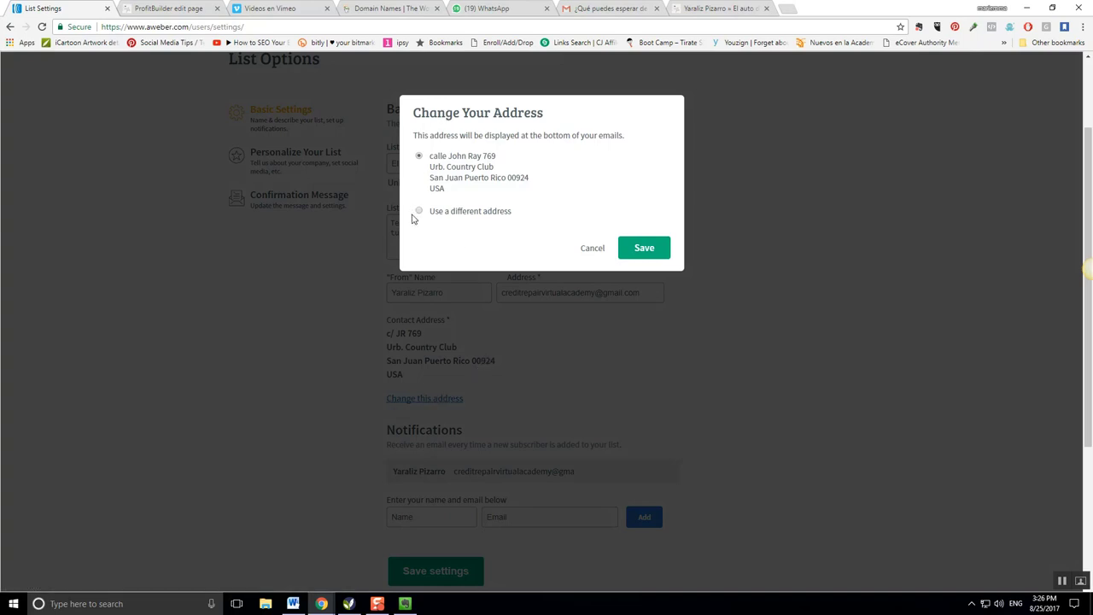
left_click(588, 249)
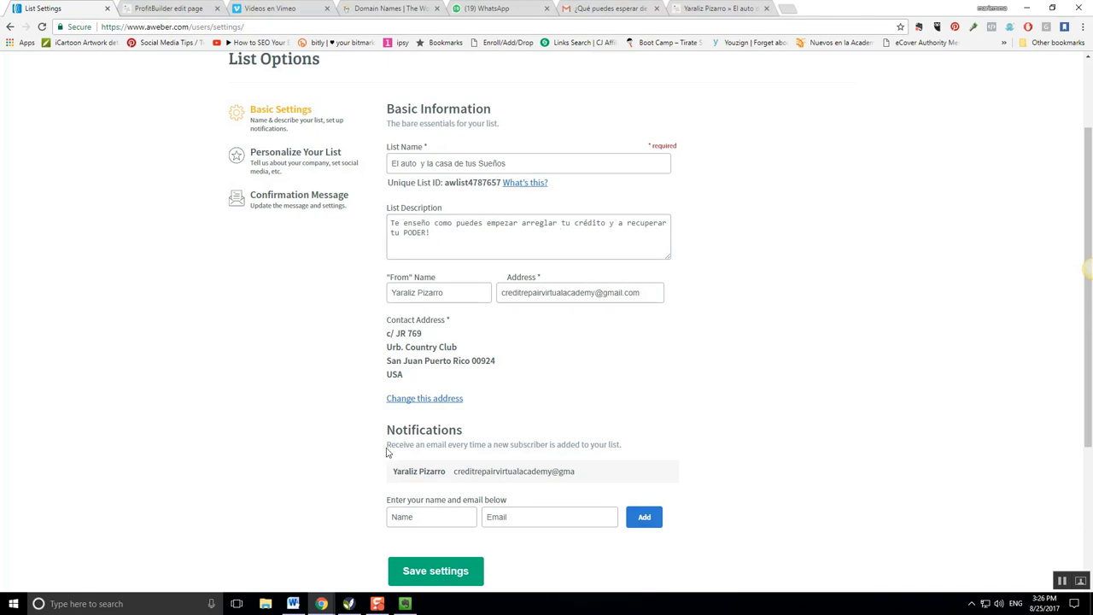
left_click(408, 400)
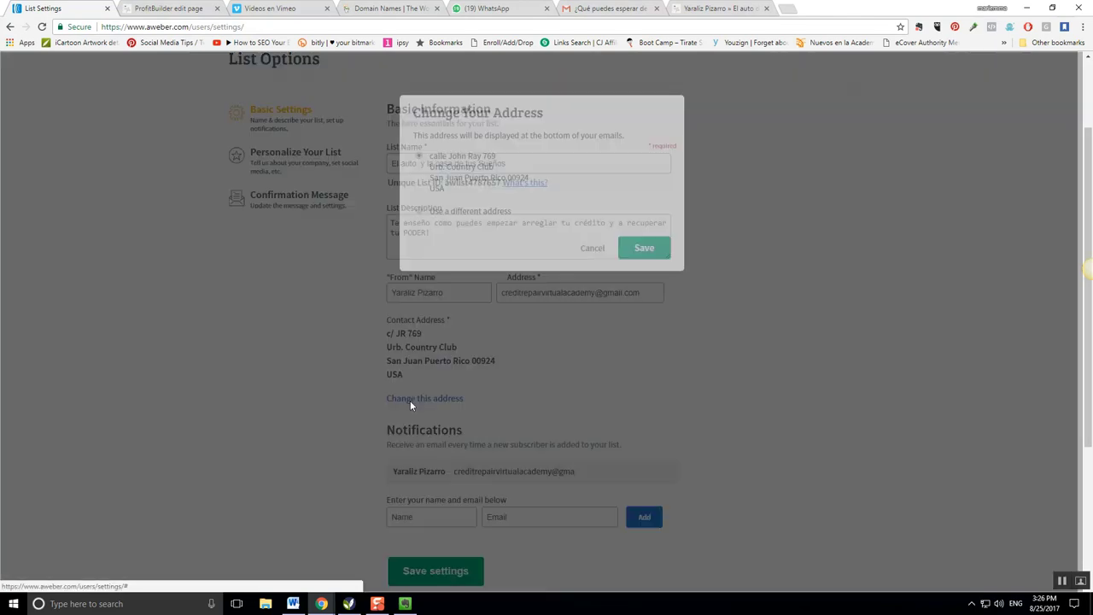
left_click(419, 212)
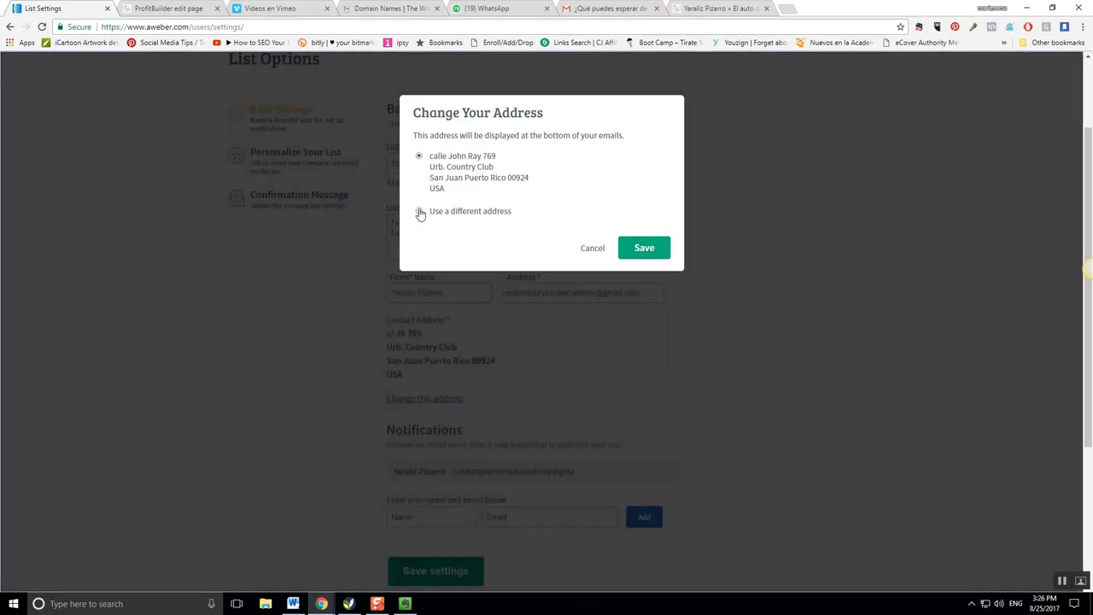
Step: Enter the new P.O. box, city, region and postal code, set country Puerto Rico, and save
left_click(447, 252)
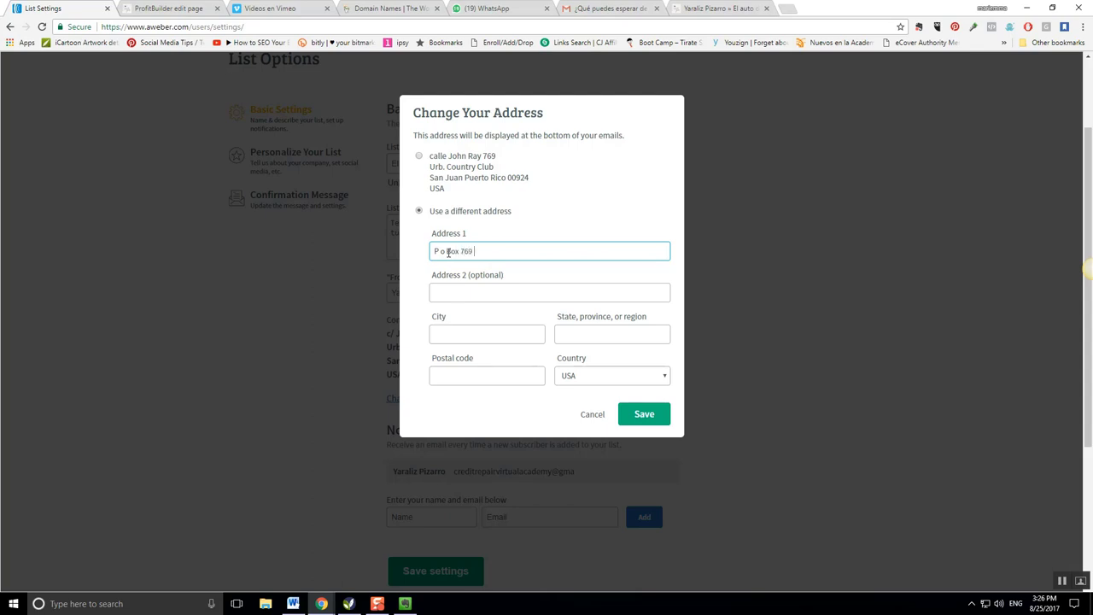
left_click(445, 336)
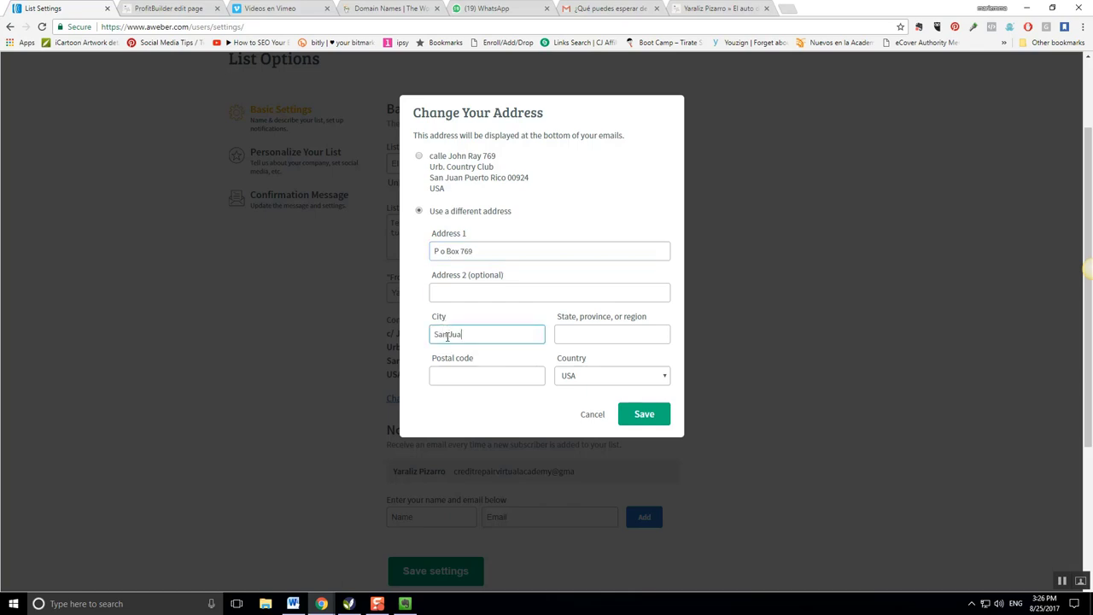
left_click(584, 329)
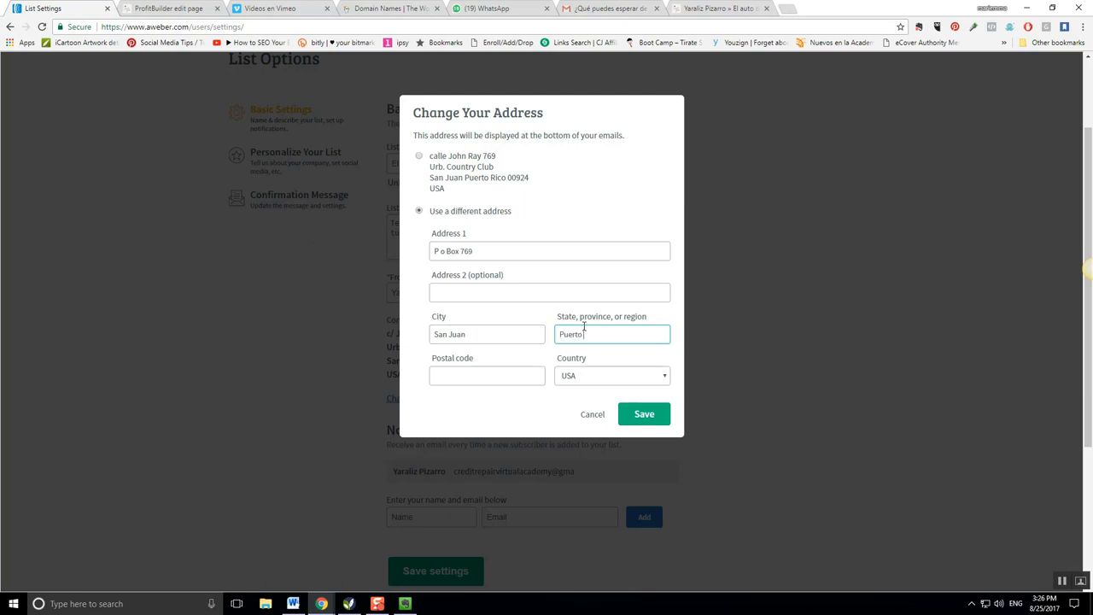
left_click(459, 376)
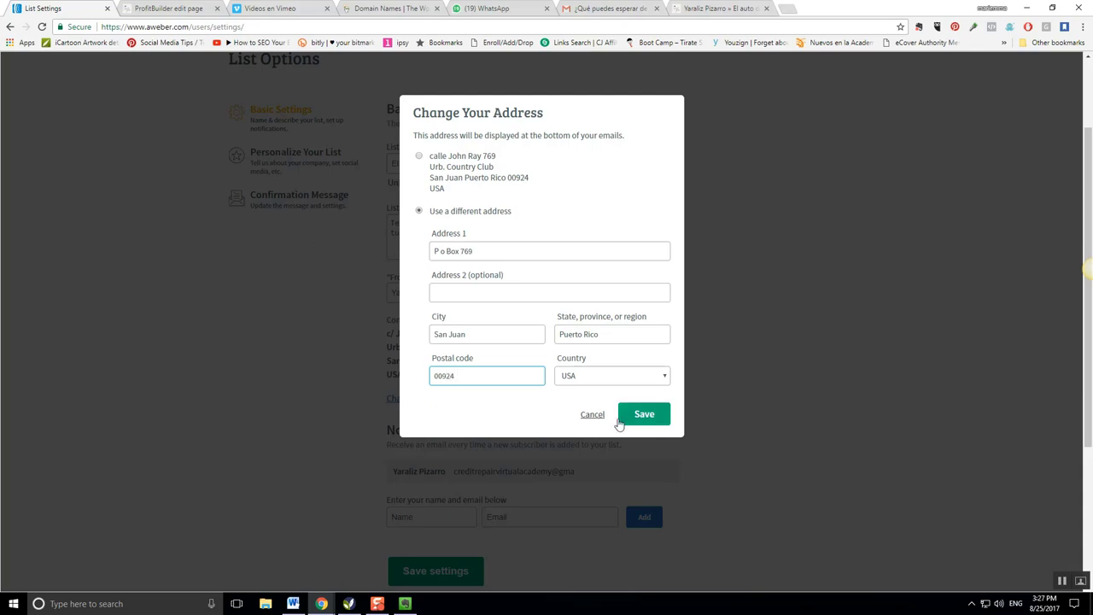
left_click(627, 375)
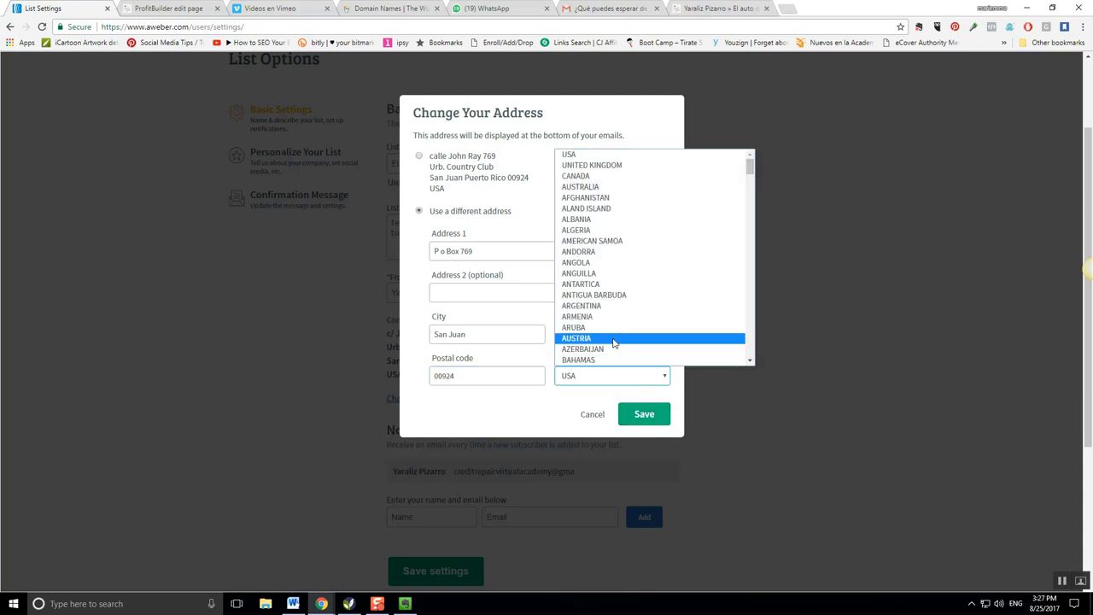
left_click(613, 337)
left_click(603, 384)
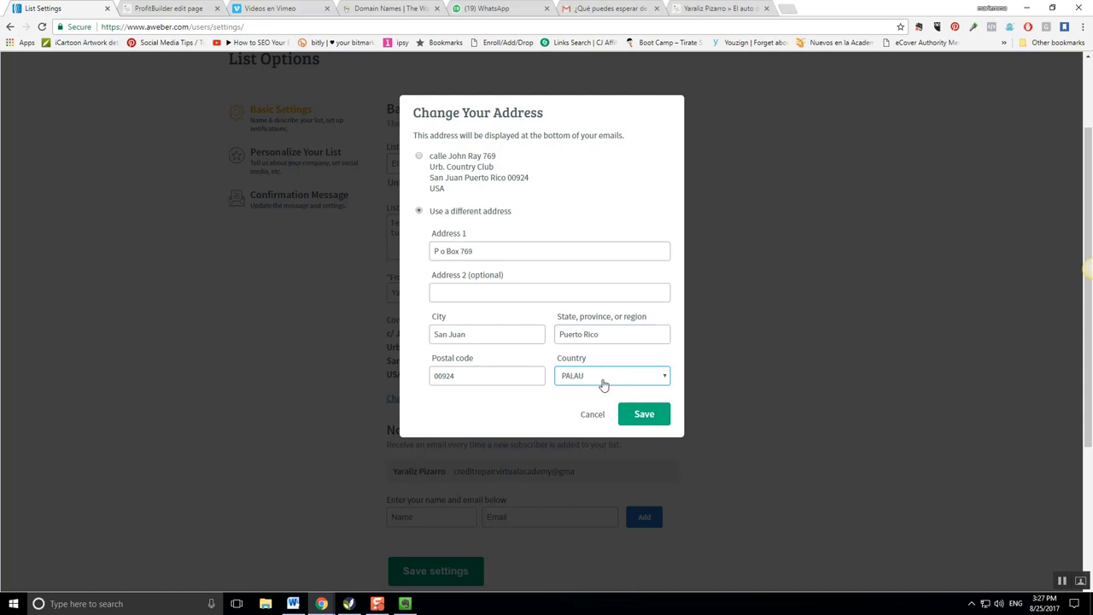
key("Down")
key("Down")
key("Down")
key("Down")
key("Down")
key("Down")
left_click(646, 419)
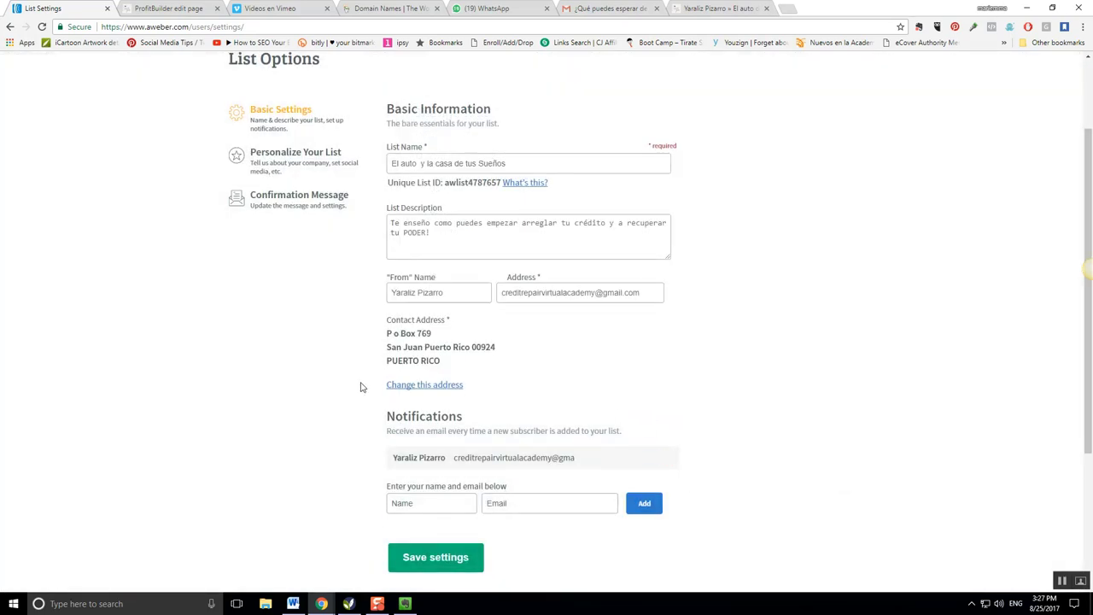
Step: Look over the notification recipient name and email fields, leaving them empty
mouse_move(553, 468)
left_click(417, 503)
left_click(548, 505)
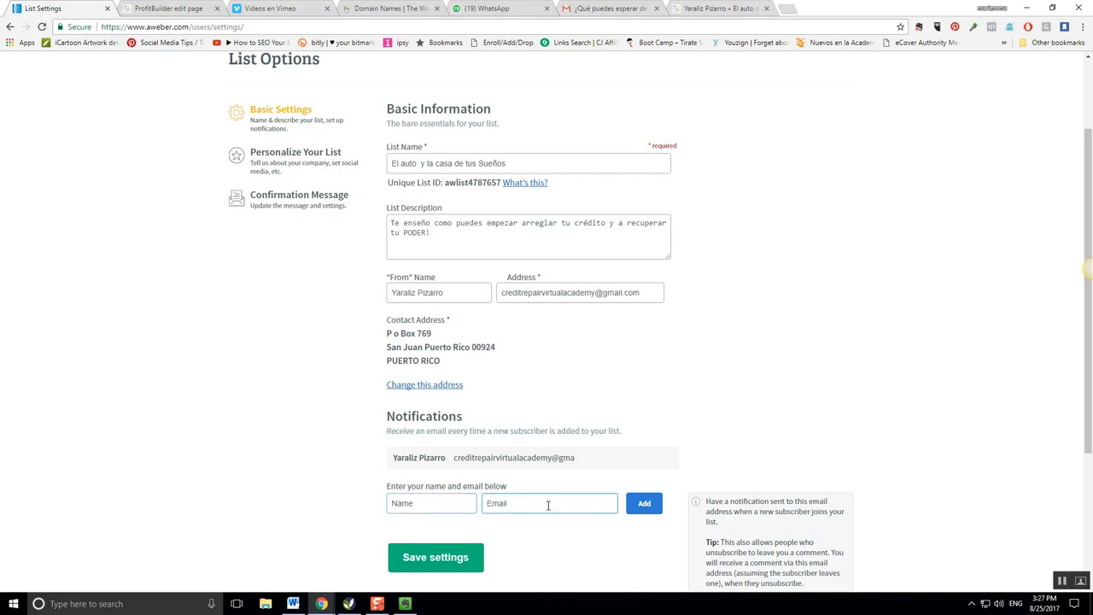
left_click(505, 454)
left_click(426, 508)
left_click(470, 454)
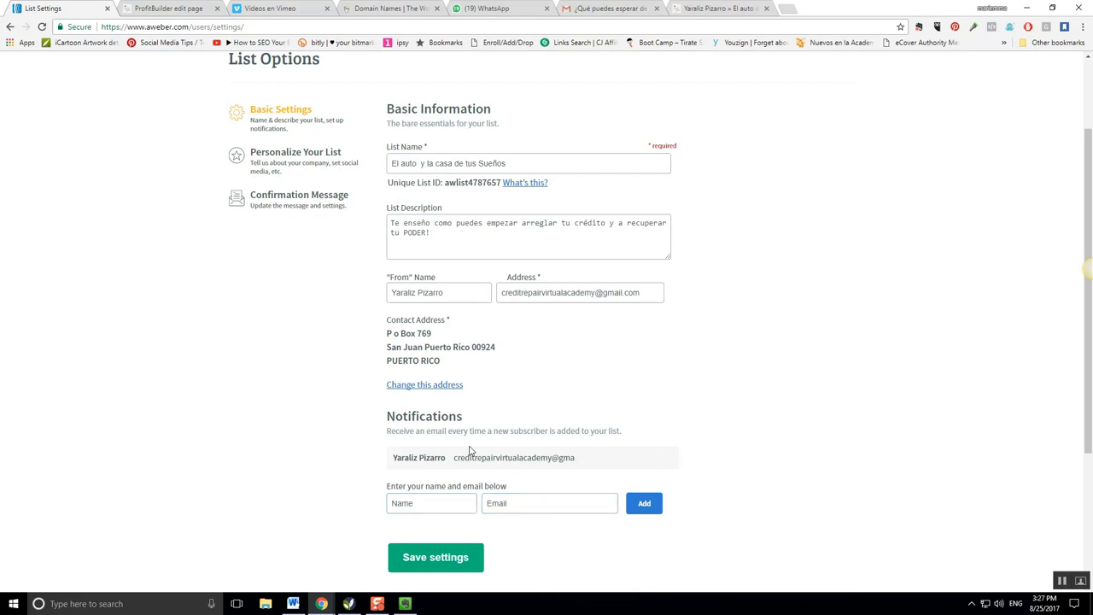
left_click(407, 502)
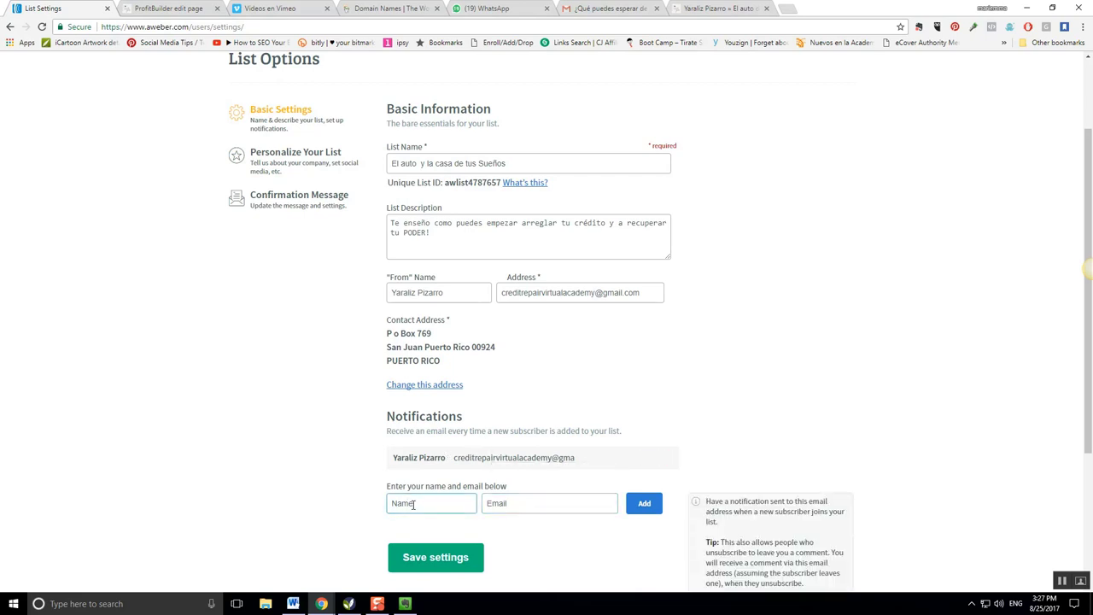
left_click(484, 461)
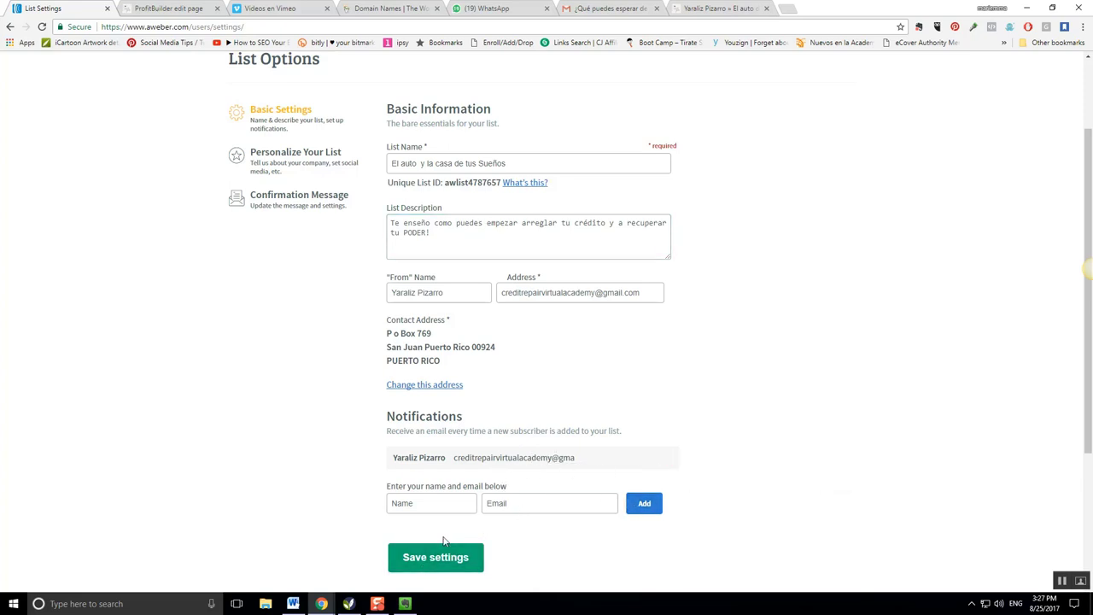
Step: Save the basic list settings and open the Personalize Your List section
left_click(422, 503)
mouse_move(611, 467)
scroll(598, 453, "up", 3)
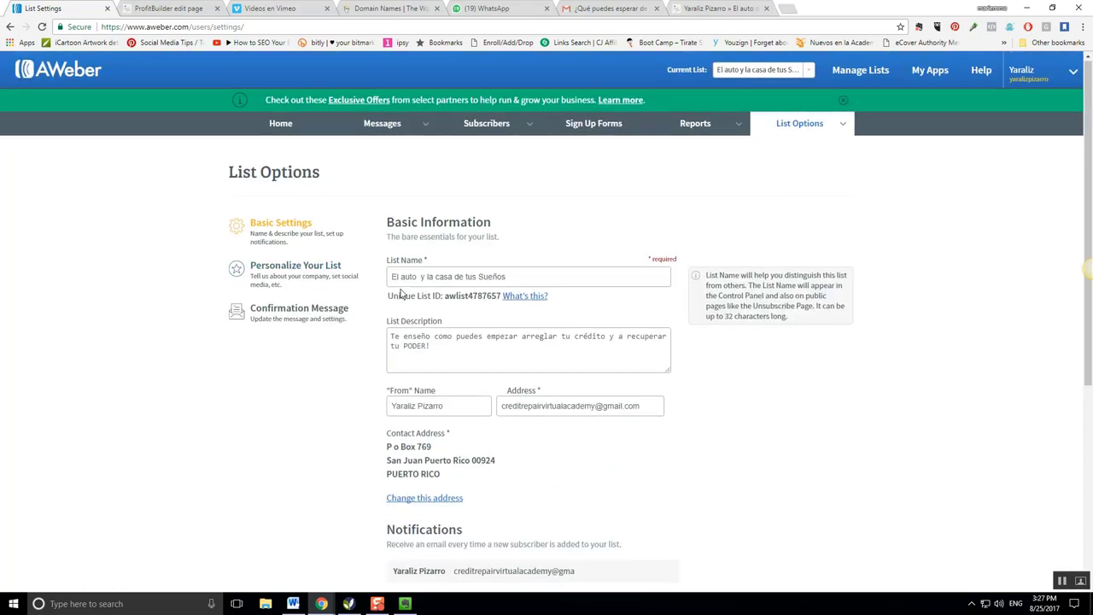
scroll(441, 478, "down", 3)
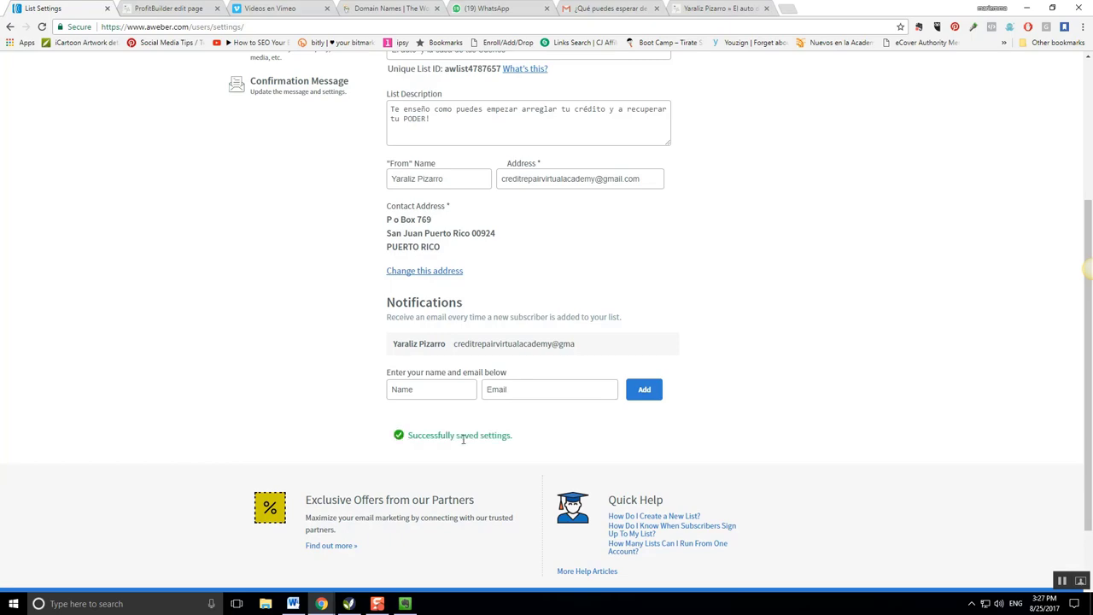
scroll(459, 437, "up", 3)
left_click(301, 268)
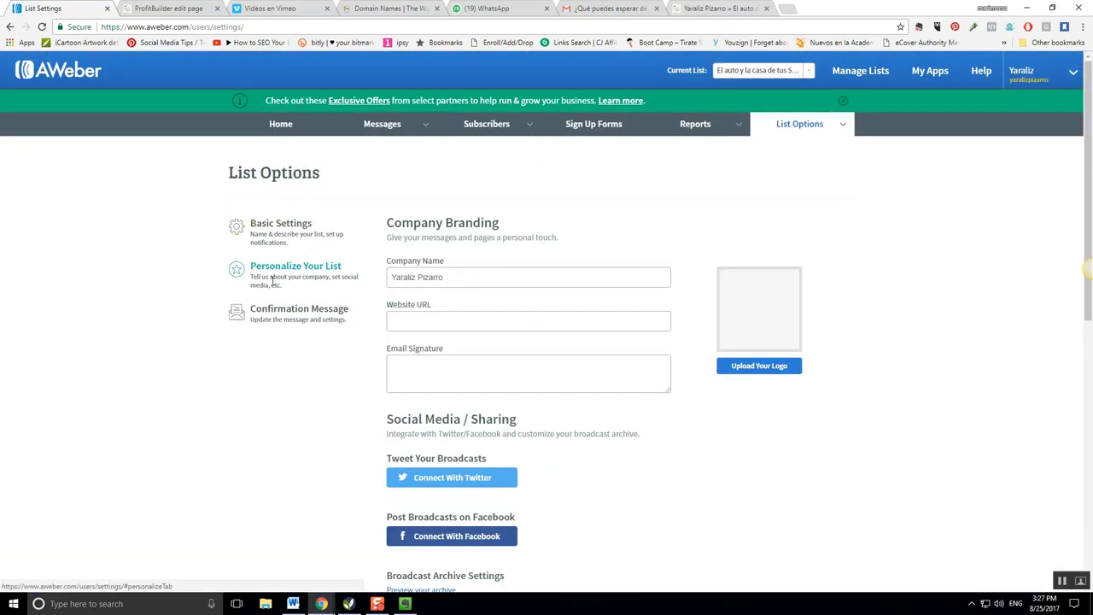
left_click(409, 323)
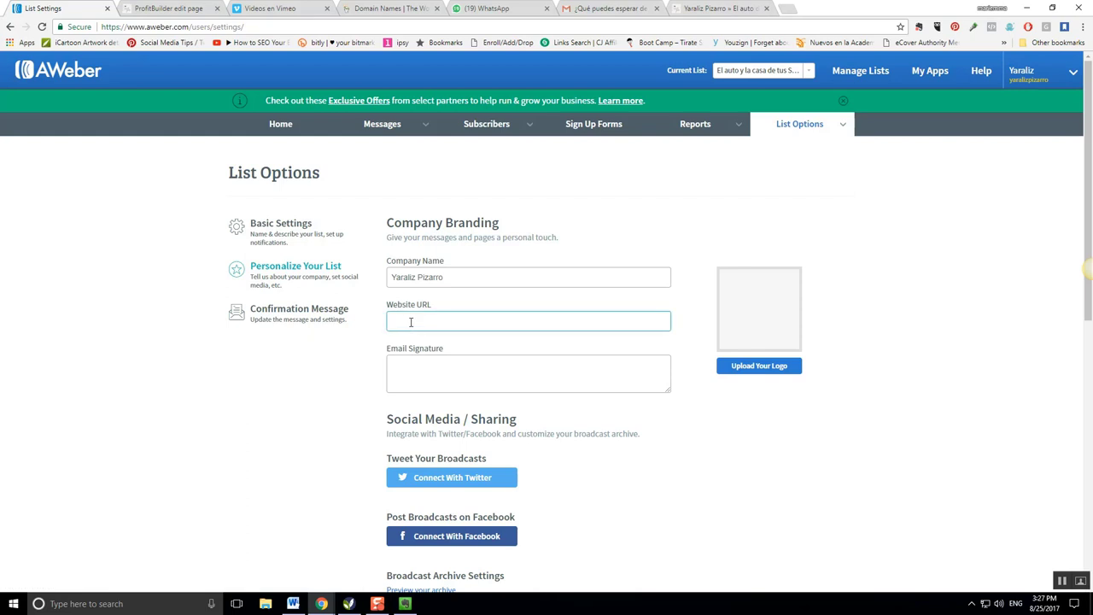
left_click(384, 275)
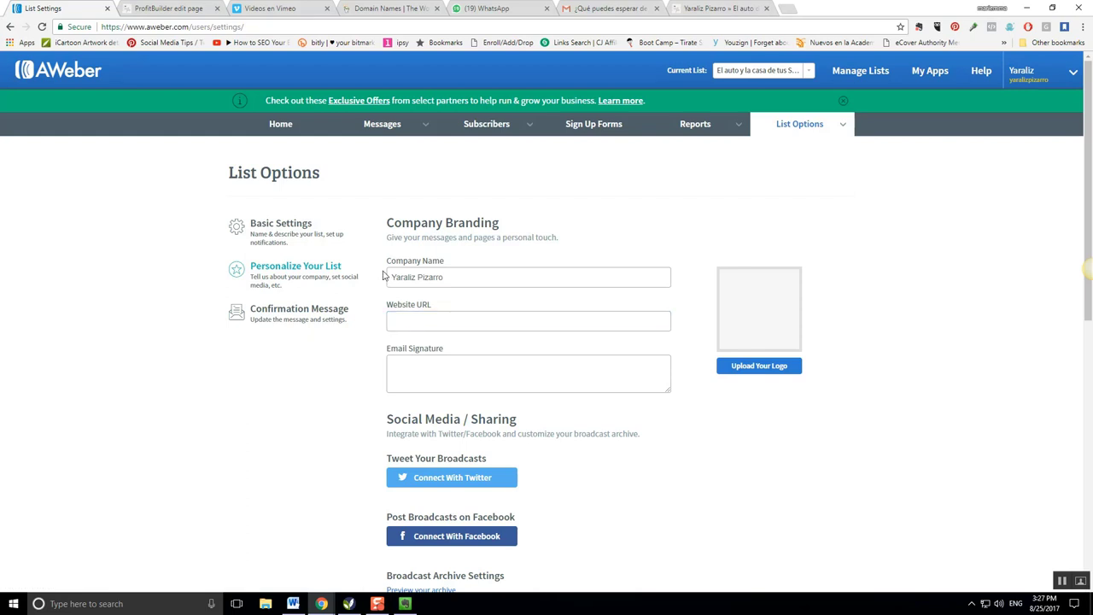
left_click(429, 319)
left_click(154, 7)
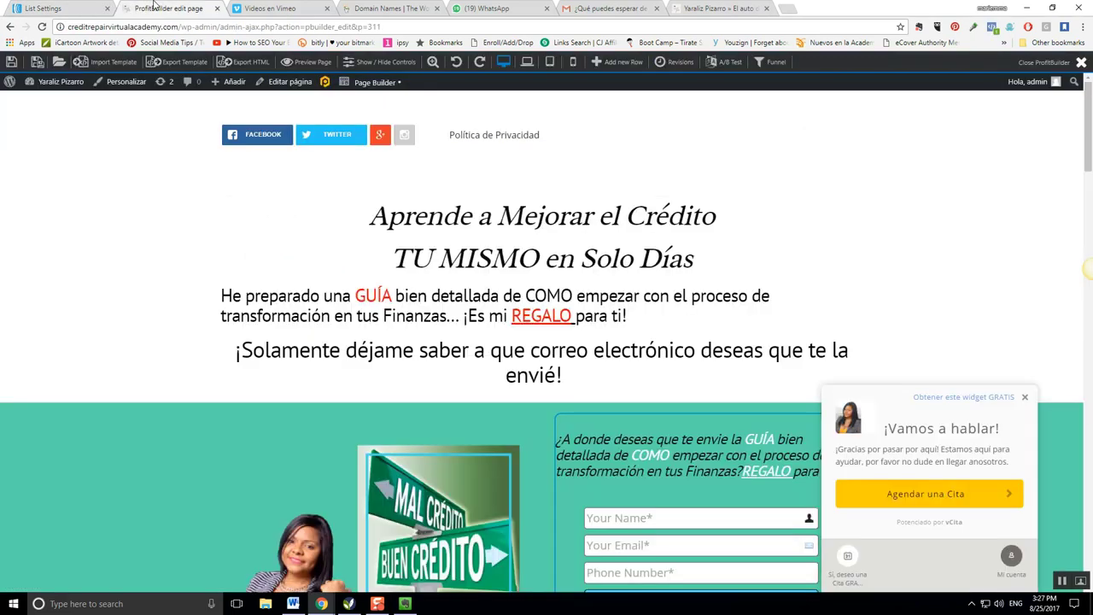
left_click_drag(178, 25, 55, 18)
key("ctrl+c")
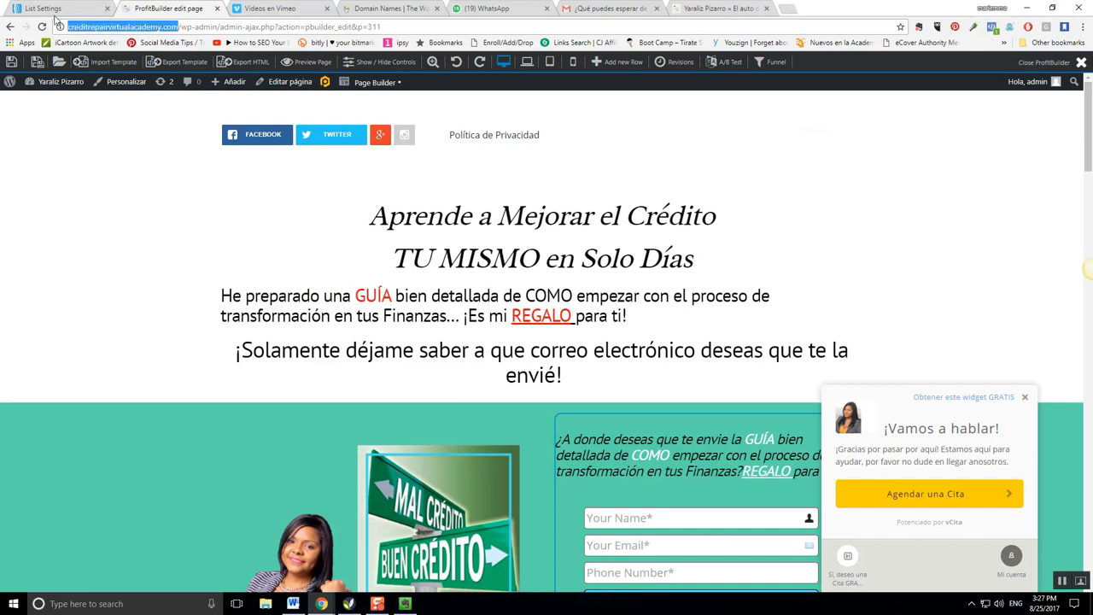
left_click(51, 8)
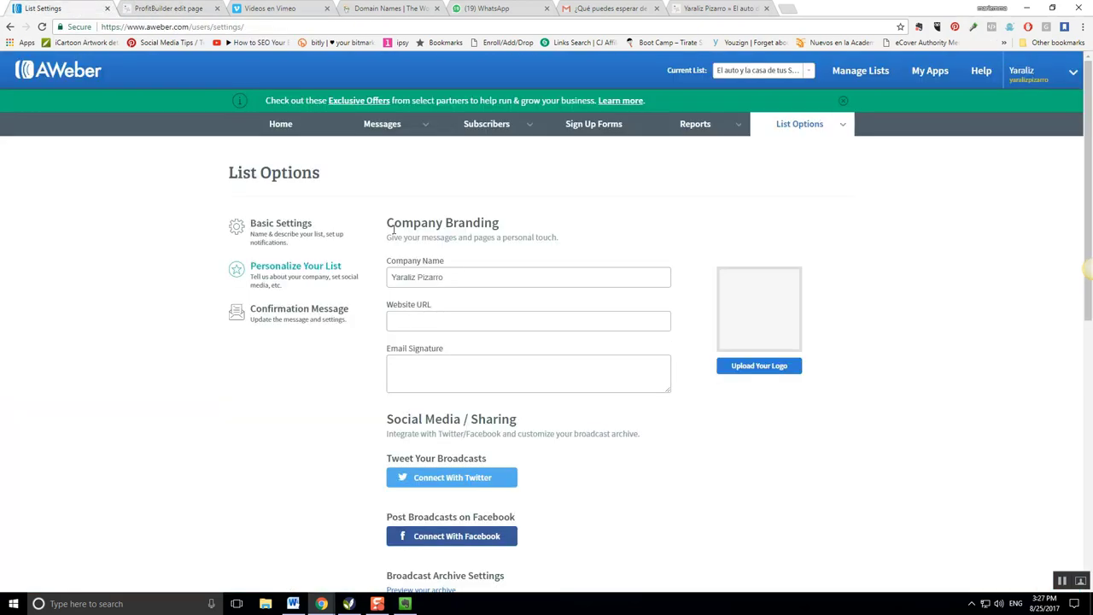
left_click(440, 321)
key("ctrl+v")
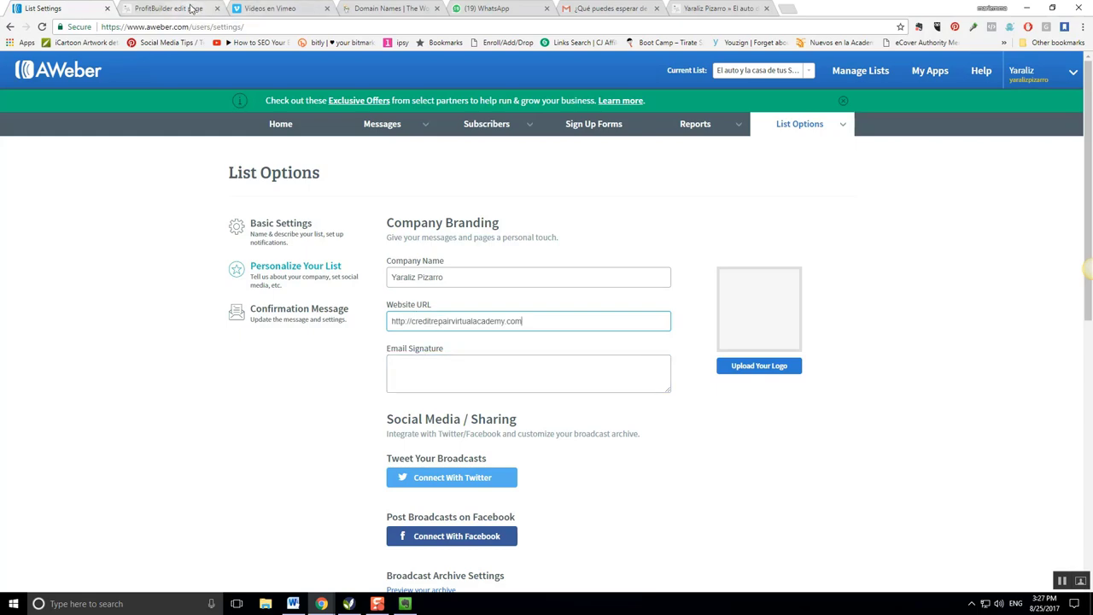
left_click(602, 9)
scroll(273, 340, "down", 15)
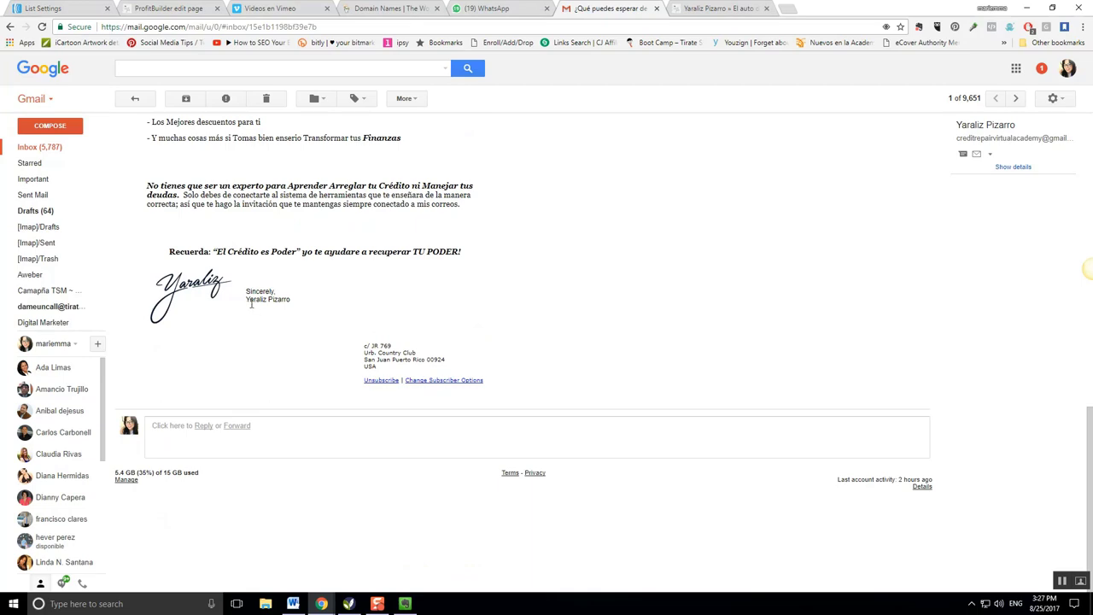
Step: Scroll back up the sample email and return to the Gmail Inbox
scroll(434, 369, "up", 15)
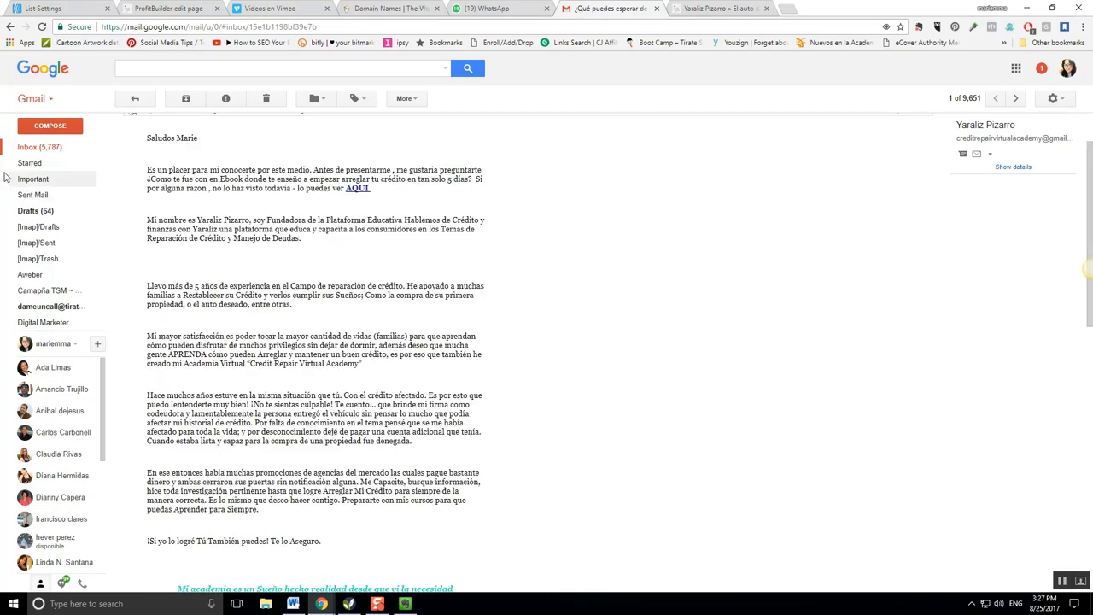
mouse_move(30, 158)
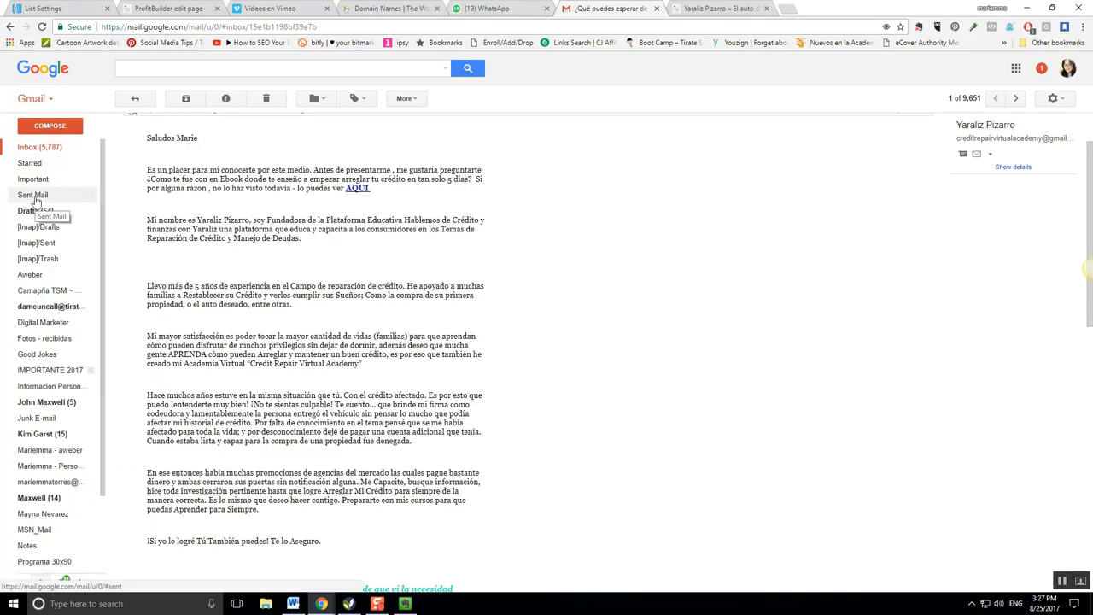
left_click(36, 147)
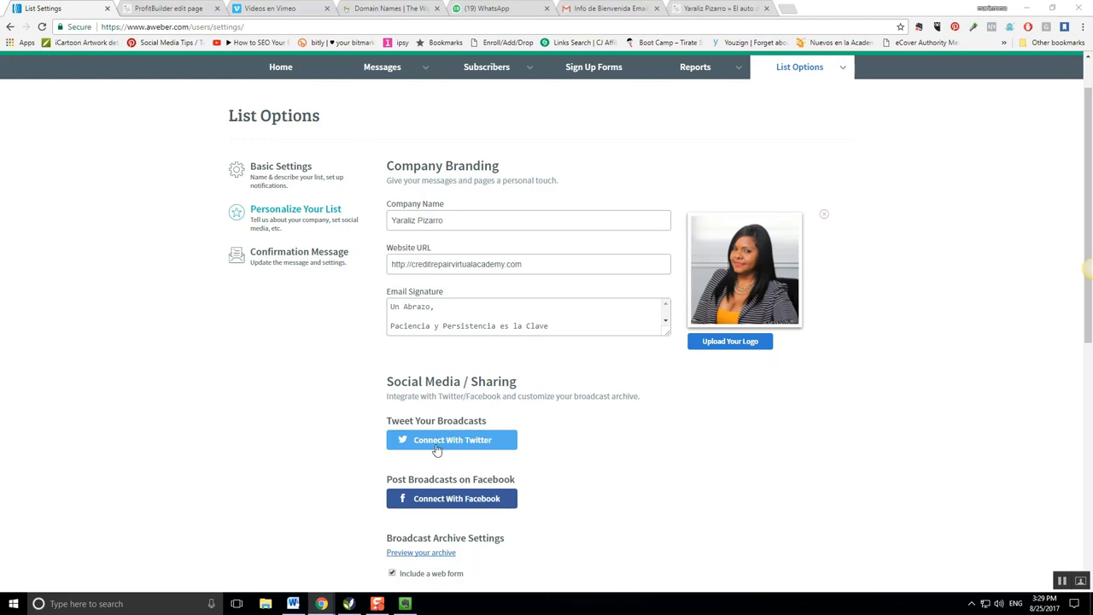
Step: Save the website URL, signature and logo branding, then preview the unsubscribe page
scroll(461, 519, "down", 1)
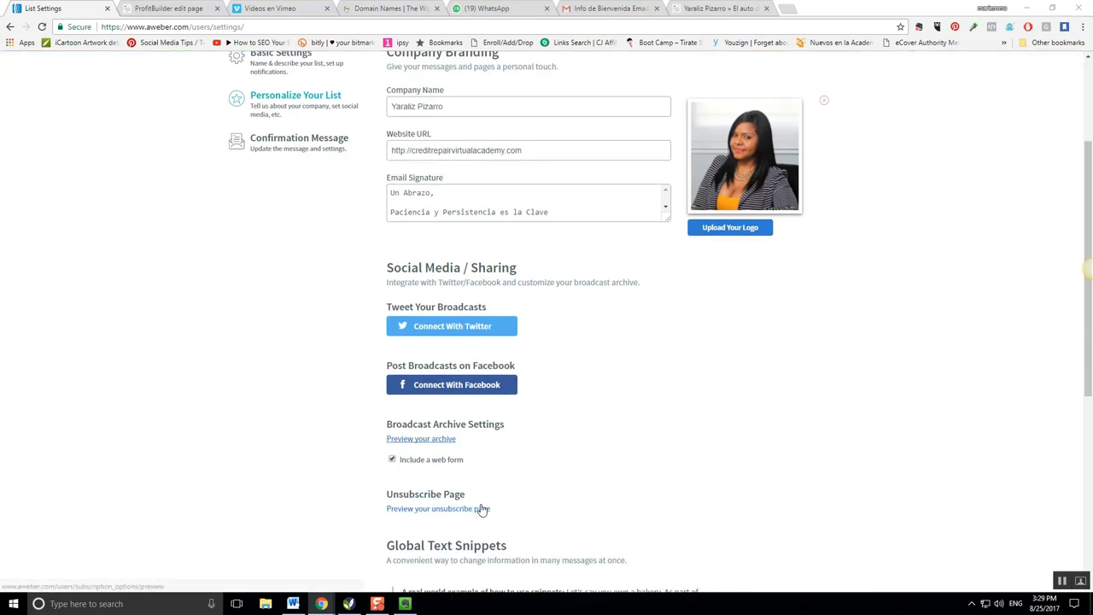
left_click(443, 186)
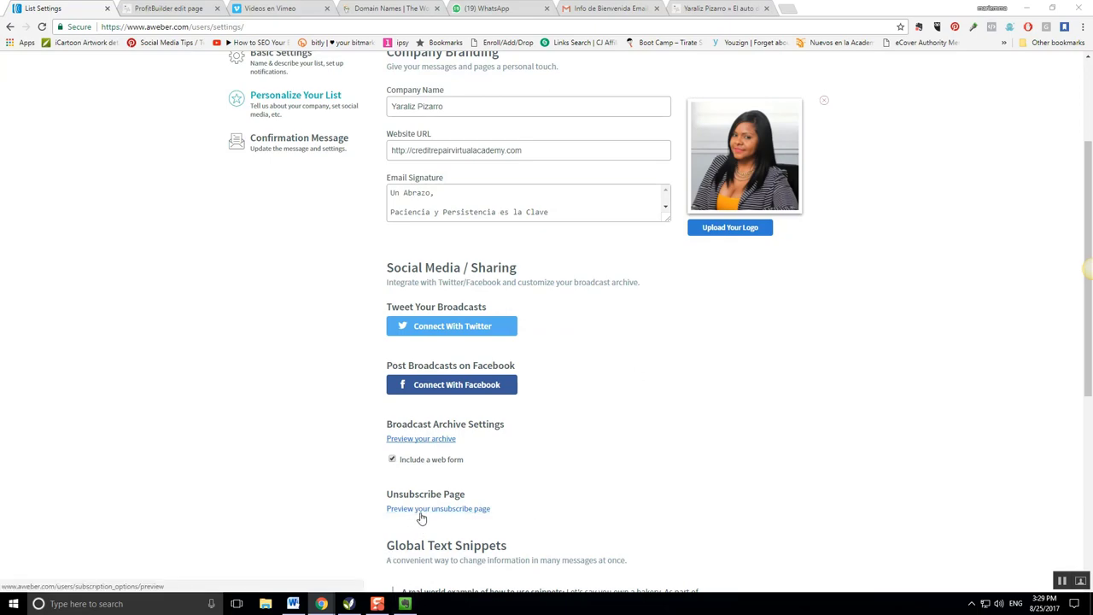
scroll(535, 408, "down", 4)
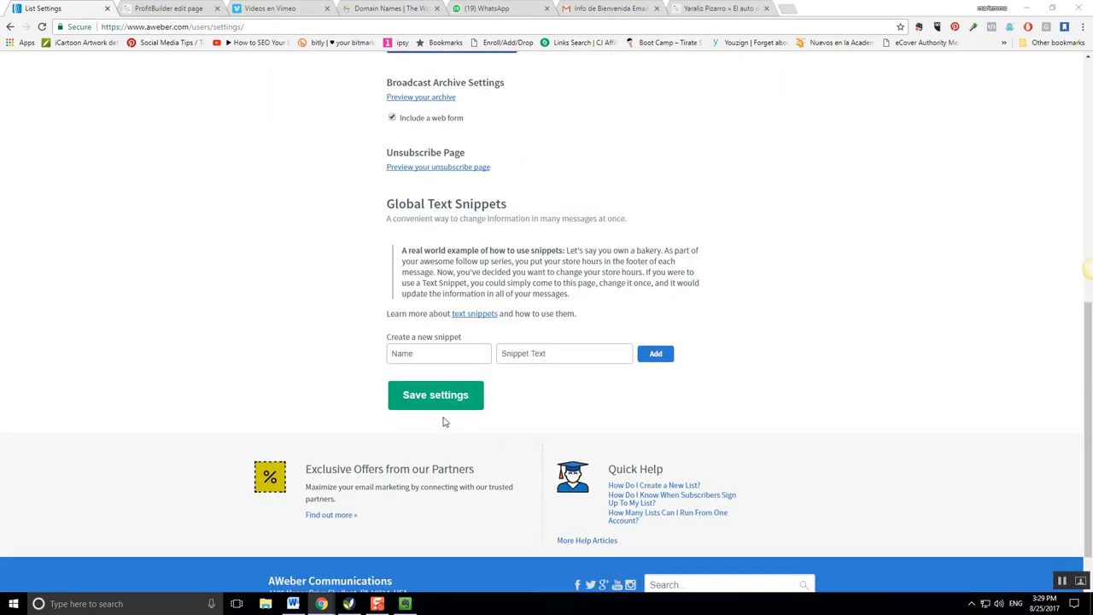
left_click(435, 403)
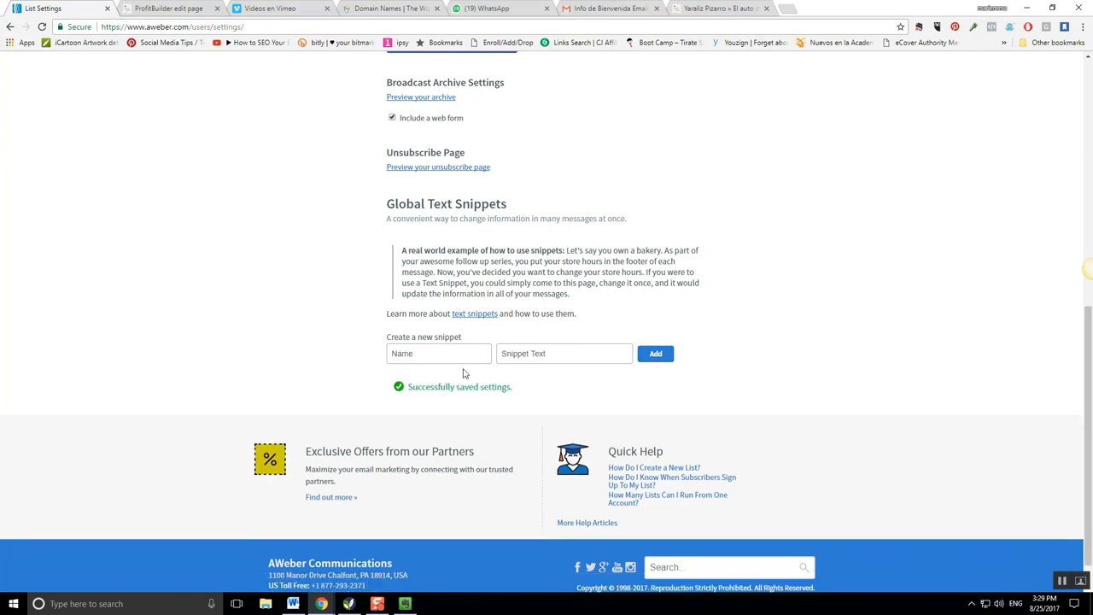
left_click(419, 283)
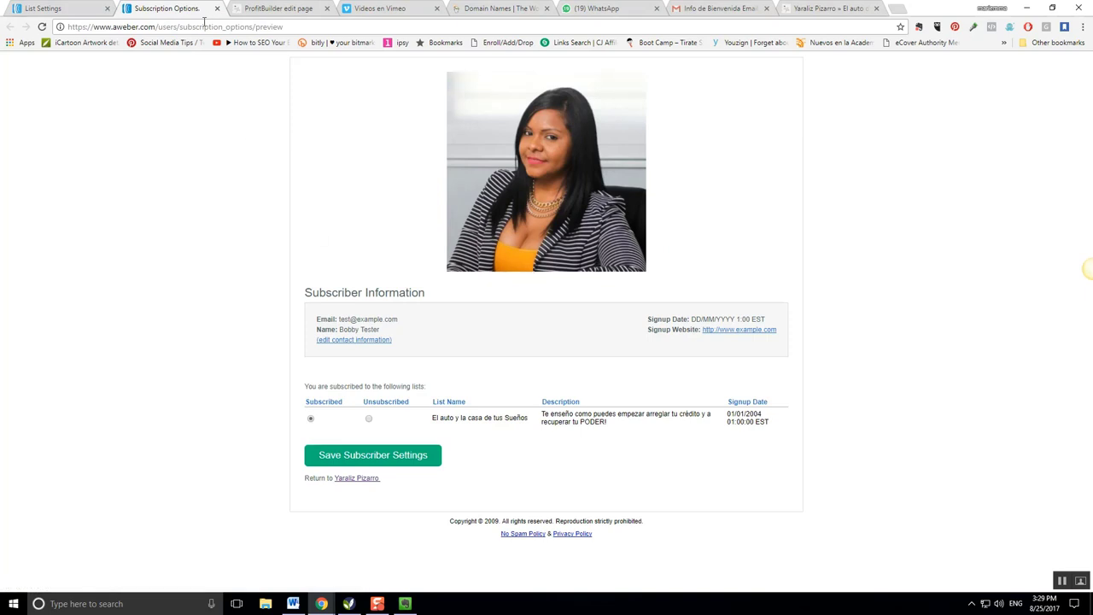
Step: Check the unsubscribe preview's web address, then close the Subscription Options preview tab
left_click(204, 26)
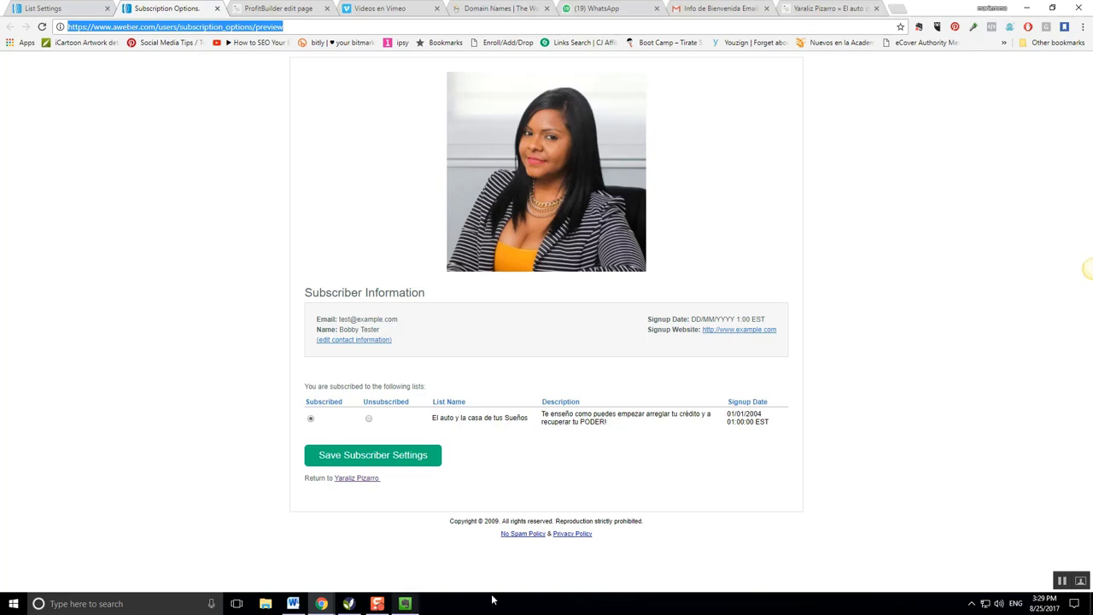
left_click(1065, 585)
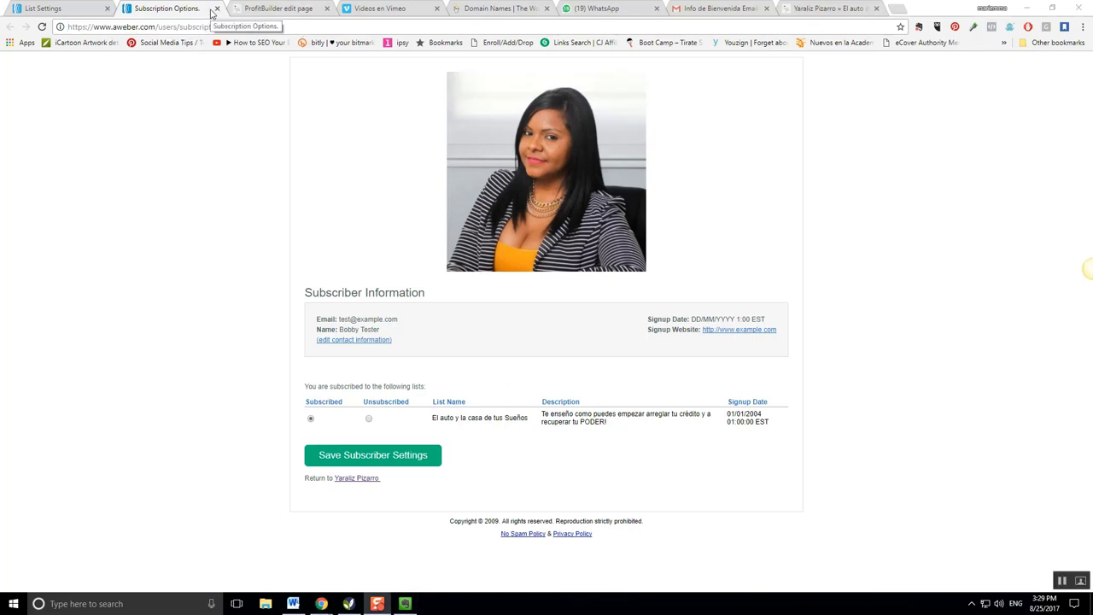
left_click(211, 12)
left_click(217, 9)
Step: Start connecting the list with Facebook to post broadcasts there
scroll(378, 339, "up", 1)
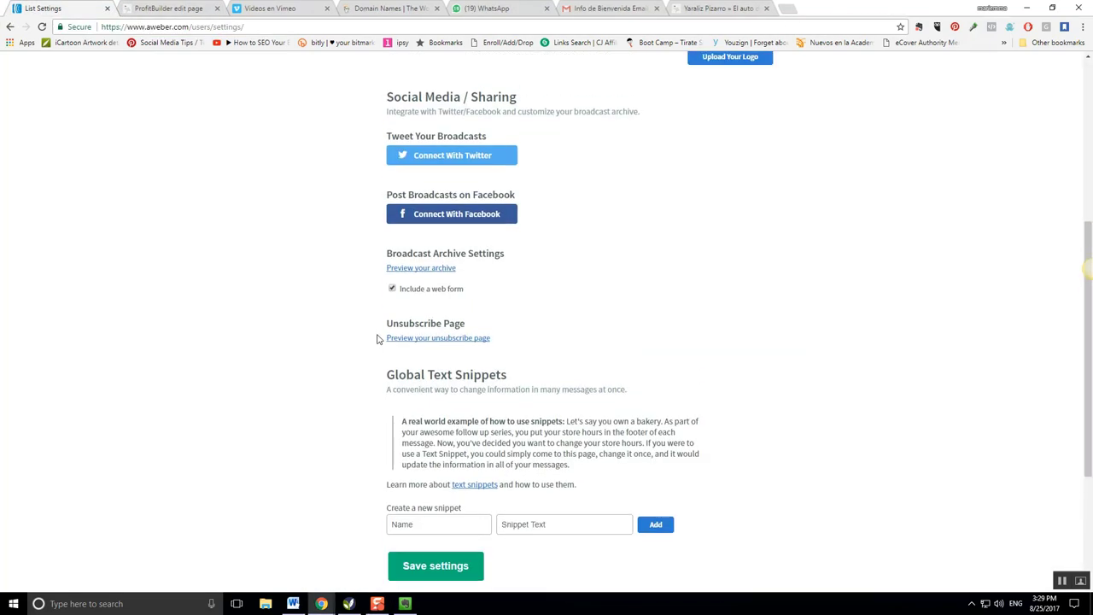
scroll(378, 340, "up", 1)
scroll(415, 295, "up", 1)
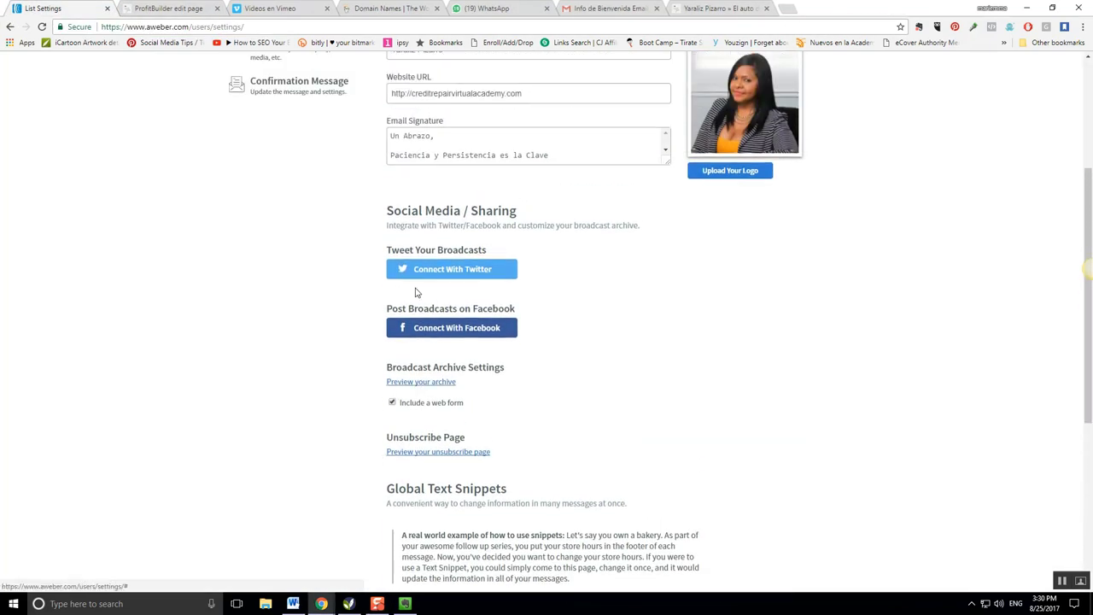
left_click(435, 331)
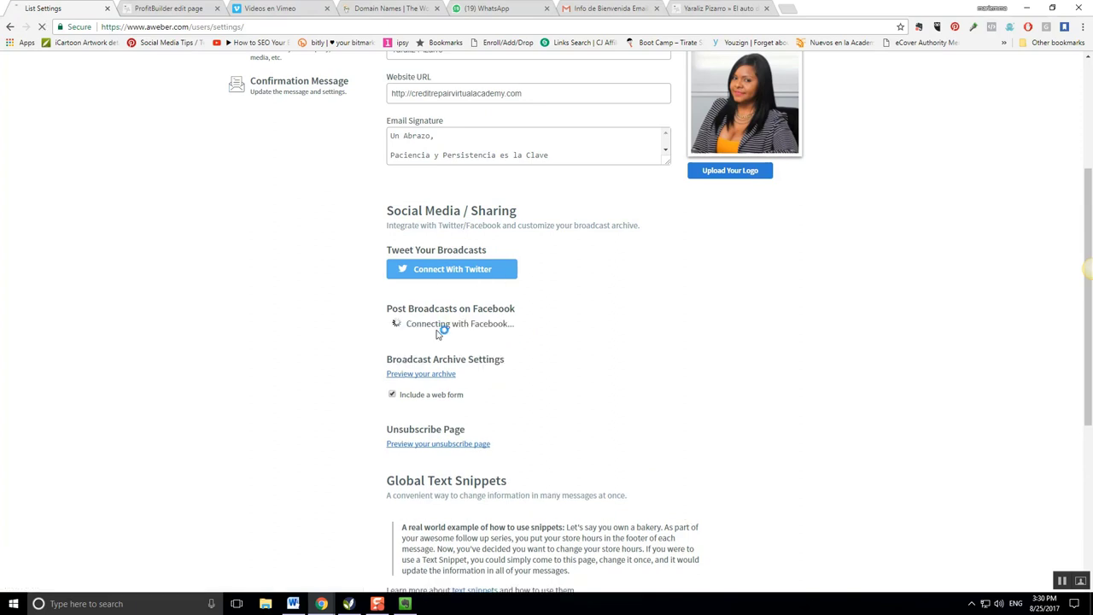
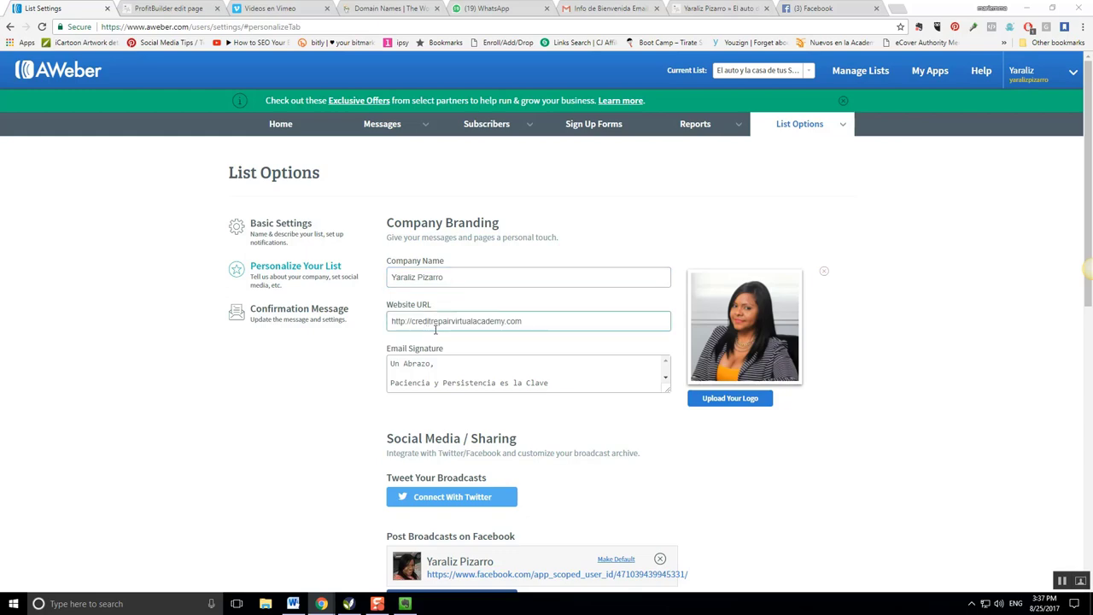
Step: Save the Personalize Your List settings with company name, website, email signature and logo
scroll(477, 359, "down", 2)
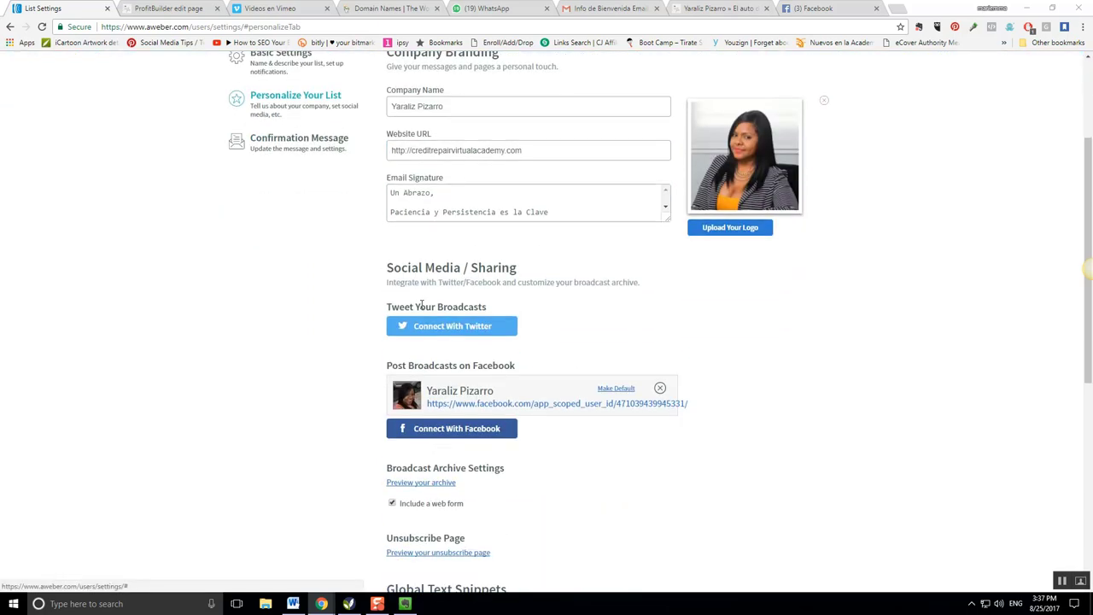
scroll(412, 335, "down", 4)
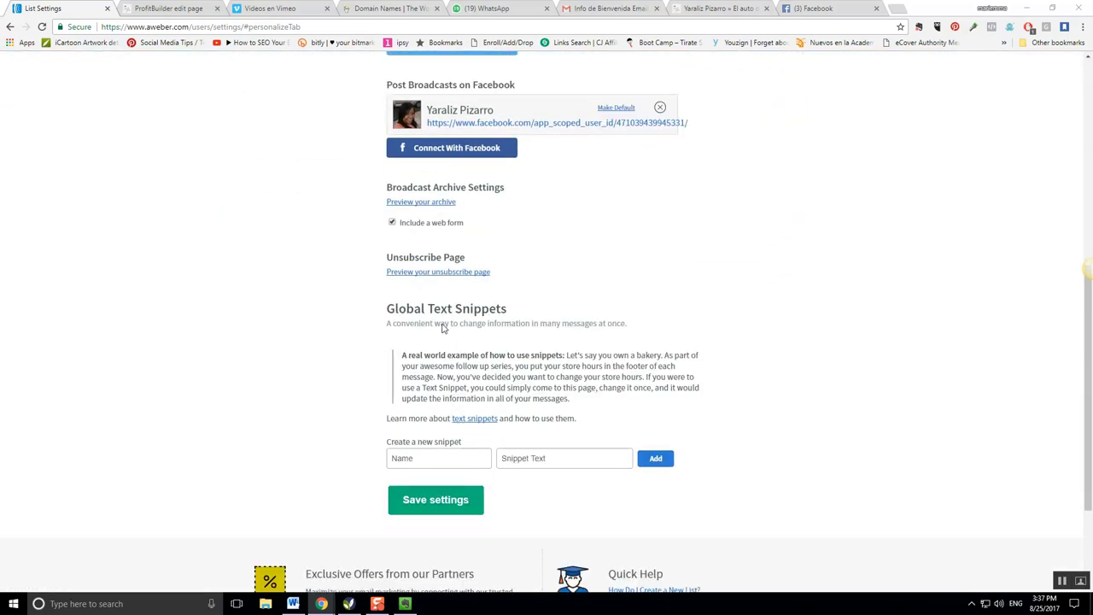
scroll(444, 323, "down", 1)
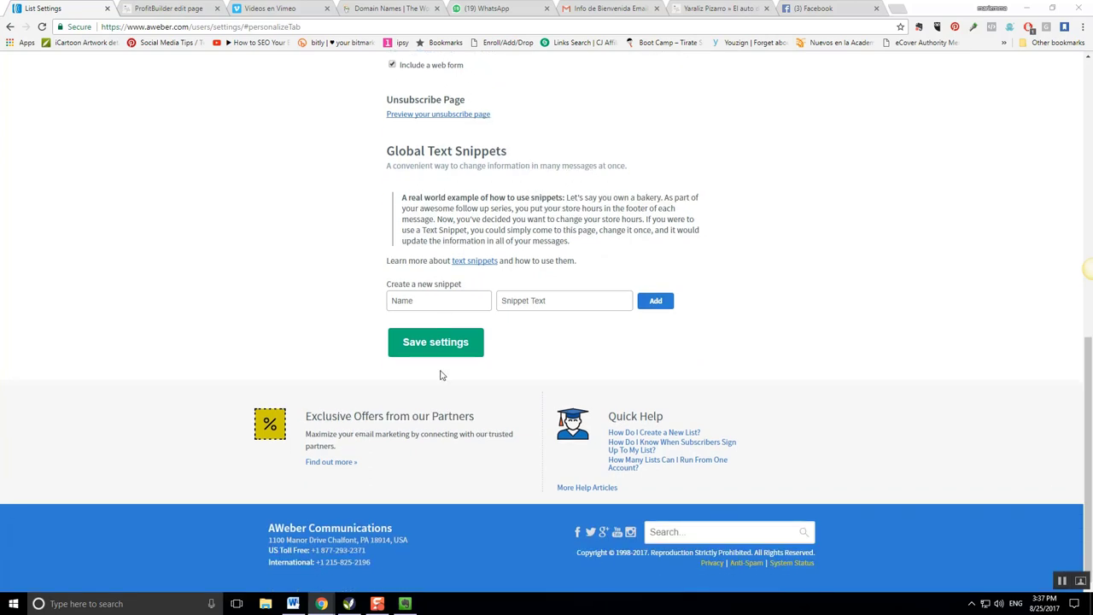
left_click(442, 343)
scroll(279, 241, "up", 10)
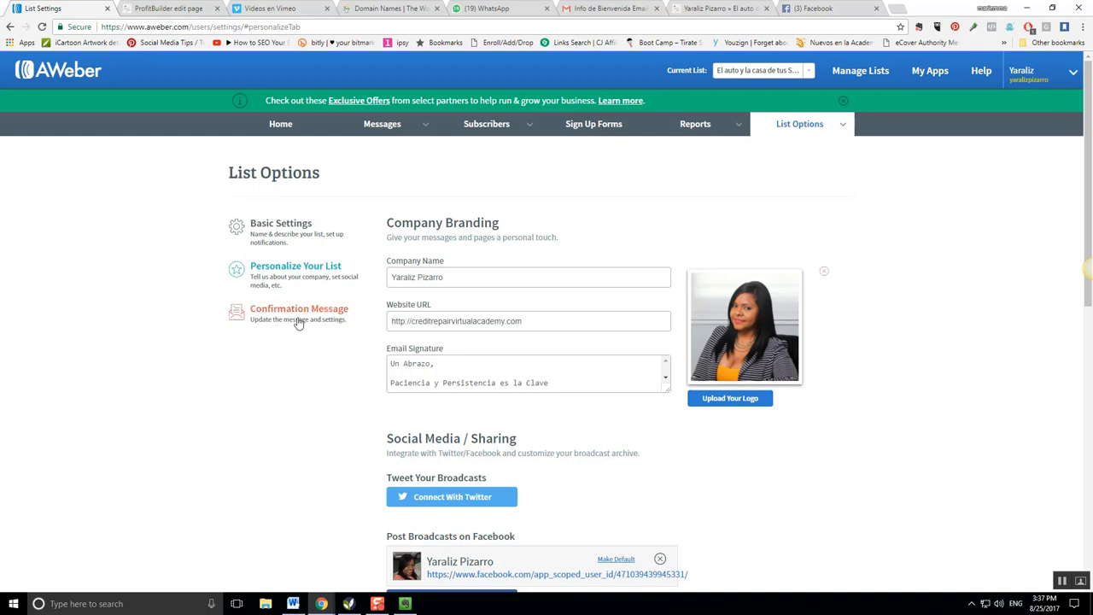
Step: Review the Confirmation Message settings and save them, keeping subject 'Confirm your subscription.'
left_click(301, 318)
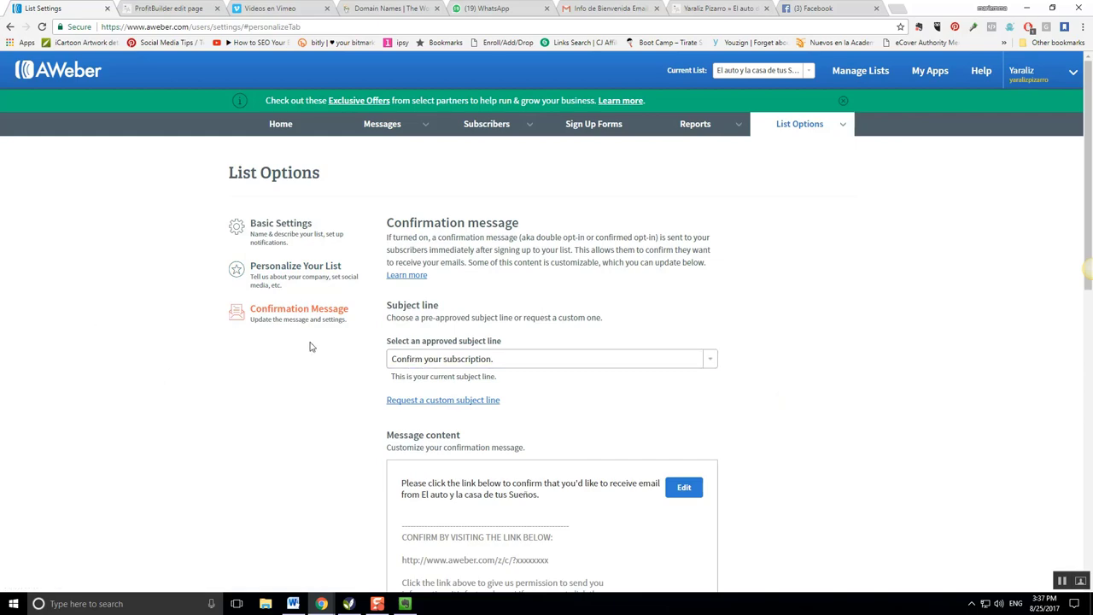
scroll(410, 321, "down", 7)
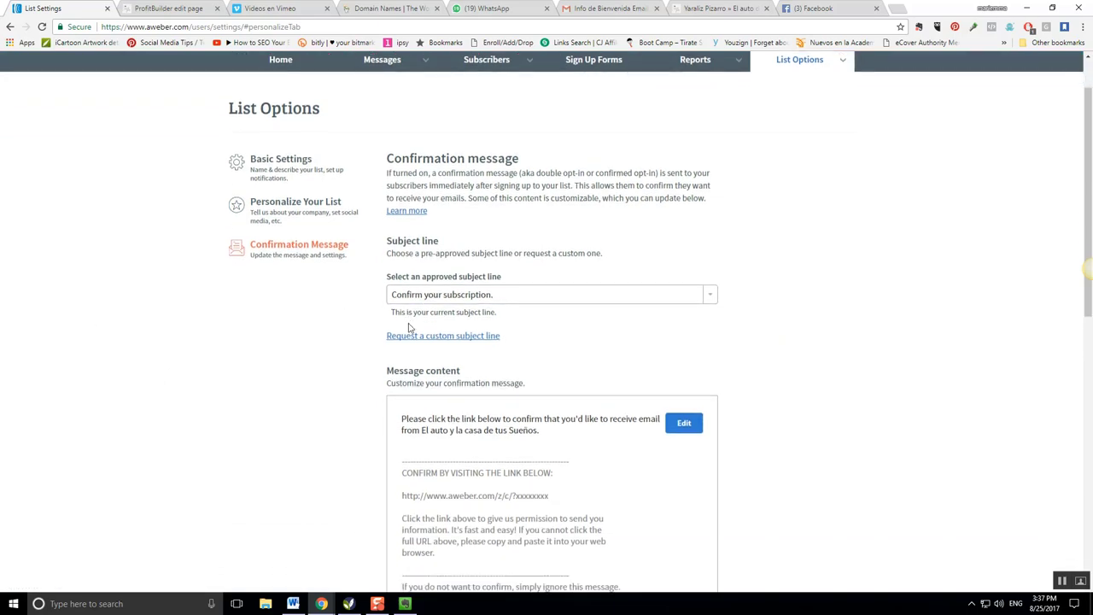
scroll(410, 324, "down", 1)
scroll(409, 328, "up", 3)
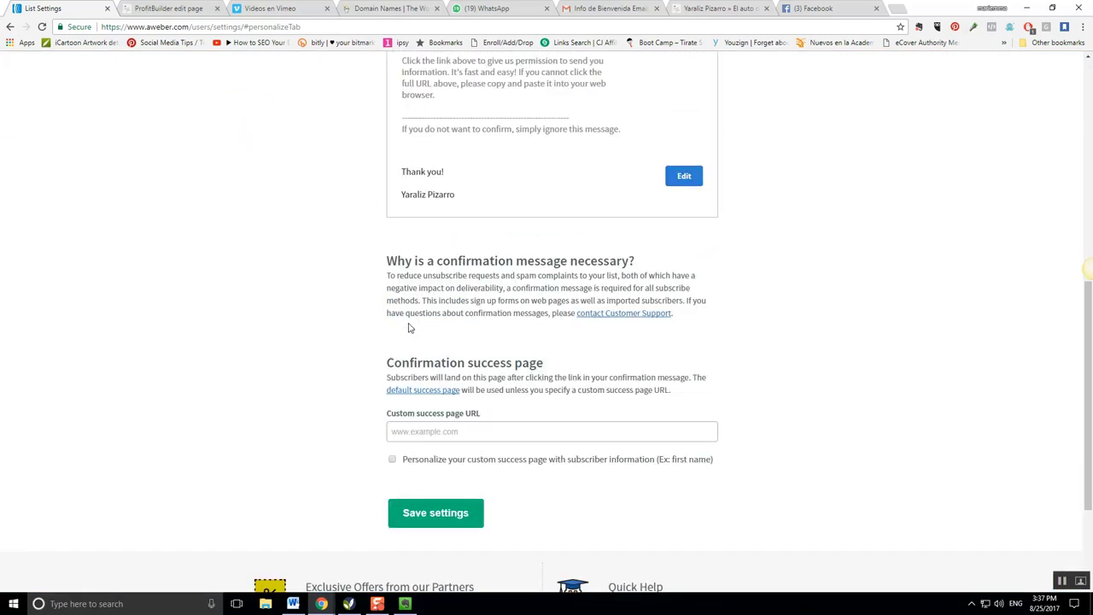
scroll(437, 490, "up", 5)
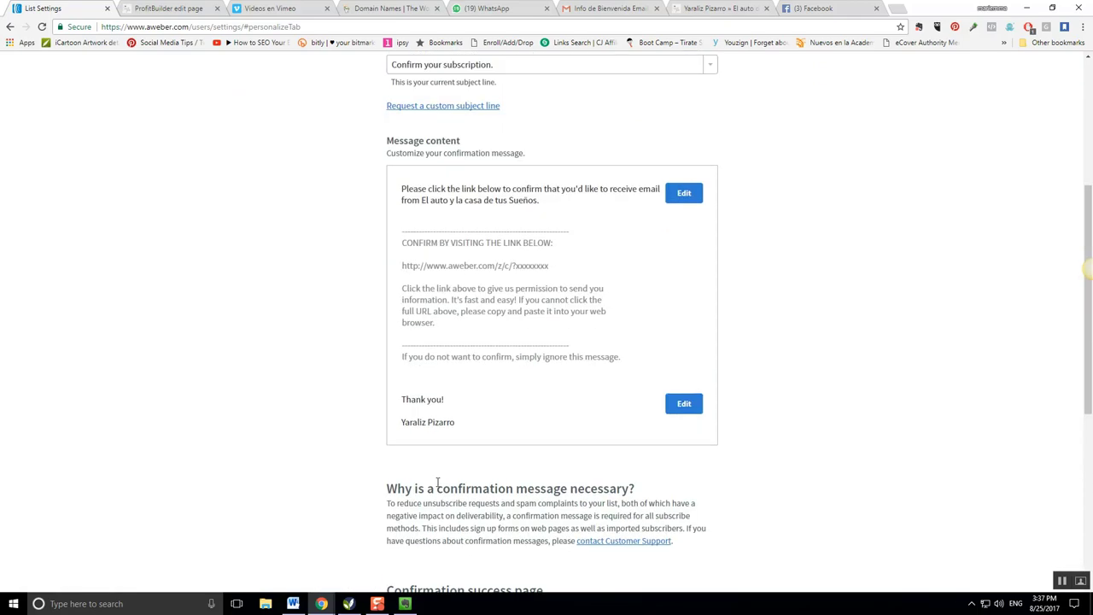
scroll(445, 299, "down", 6)
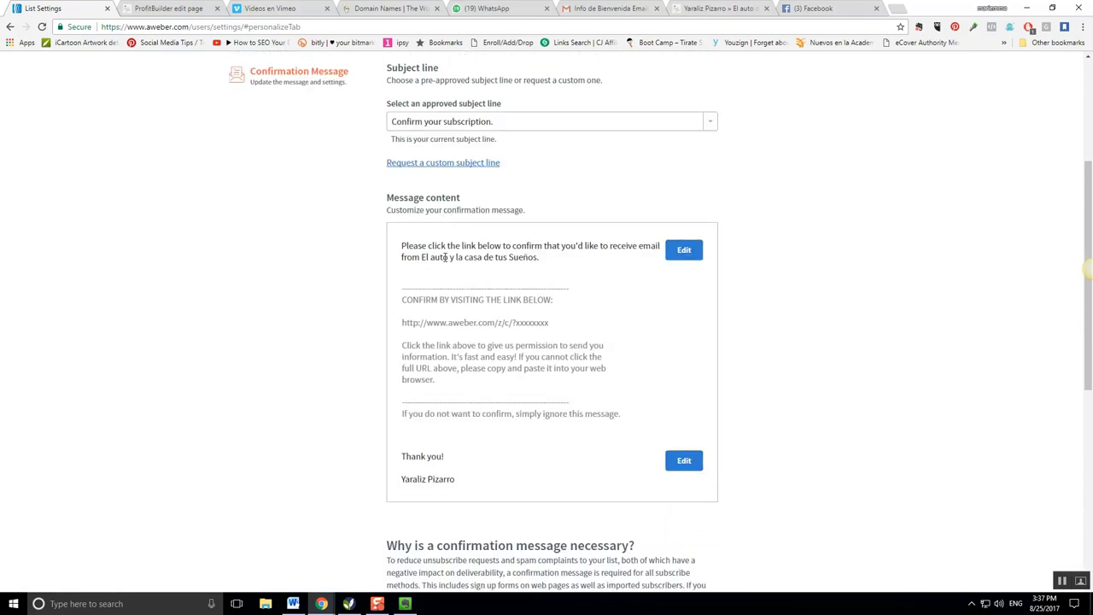
left_click(455, 340)
Step: Recheck the confirmation message content and save the settings a second time
scroll(458, 337, "up", 5)
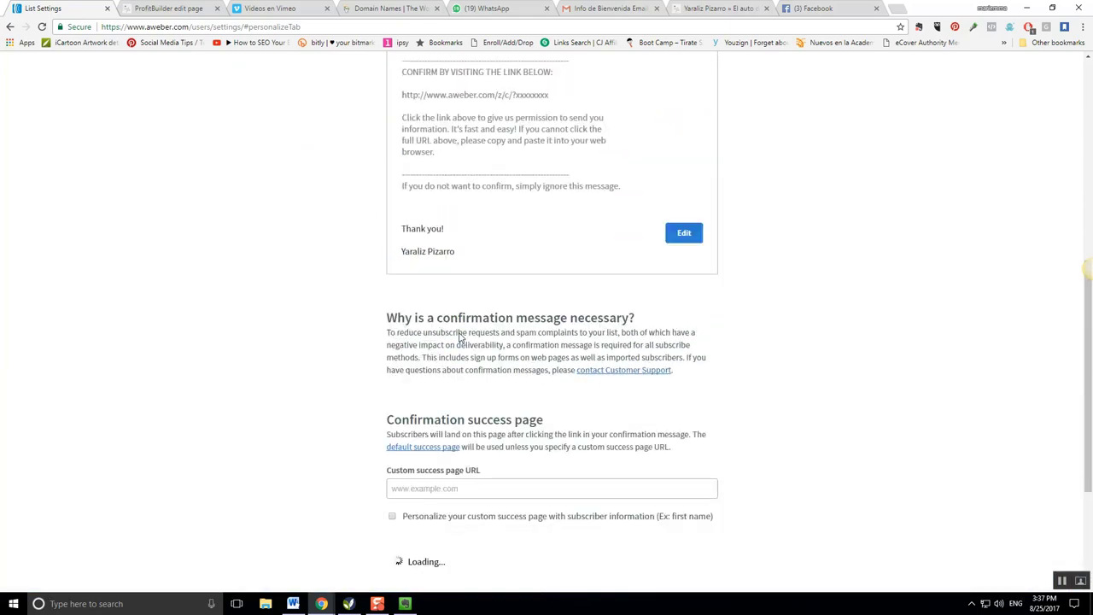
scroll(453, 153, "up", 2)
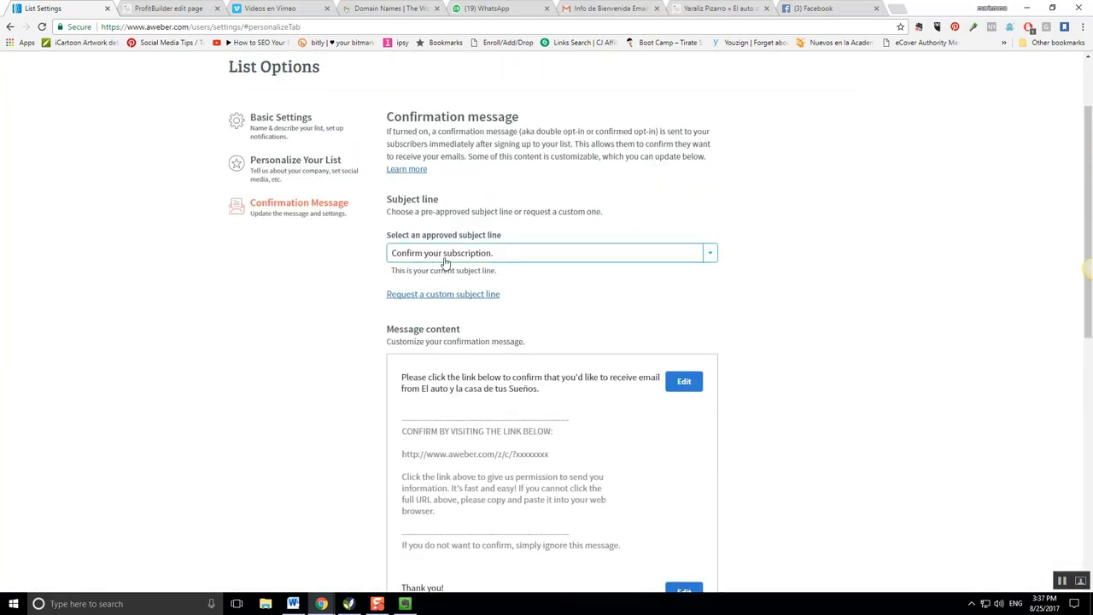
scroll(427, 251, "up", 1)
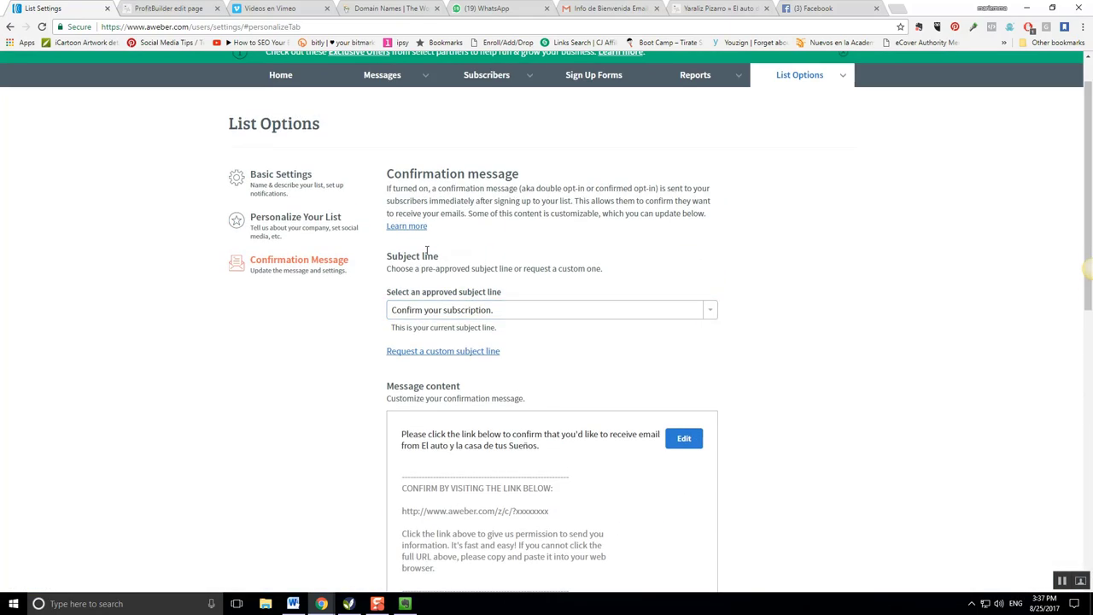
scroll(428, 250, "down", 5)
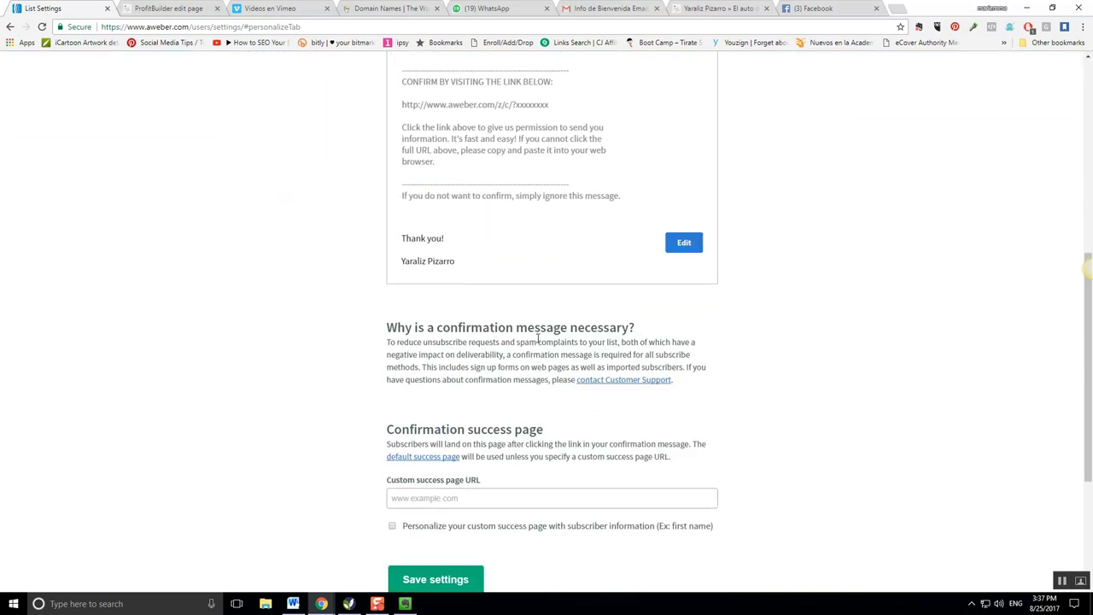
scroll(426, 444, "down", 1)
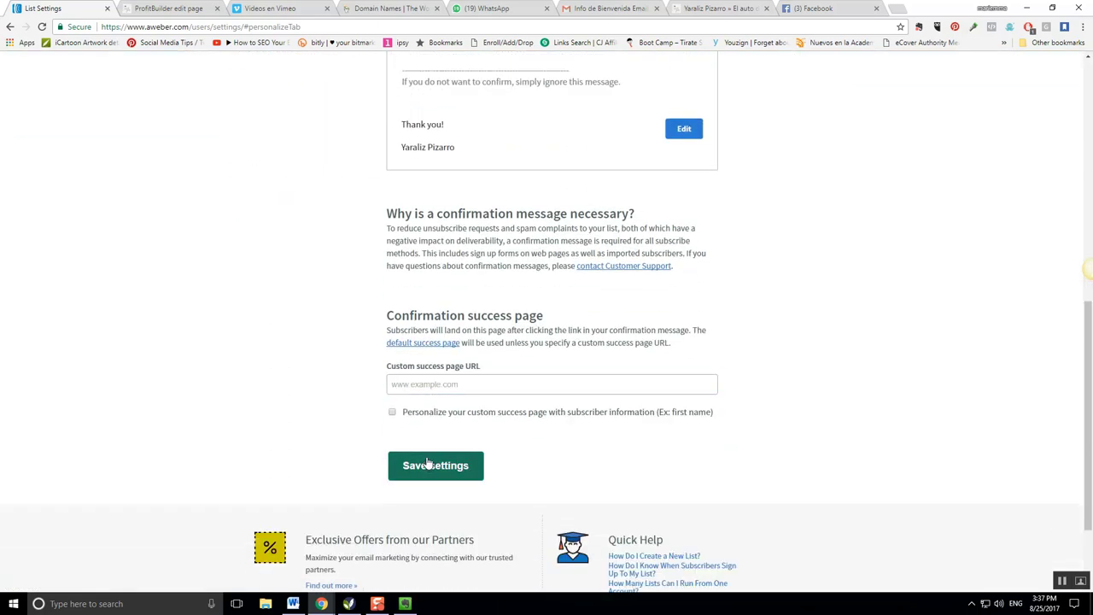
left_click(429, 464)
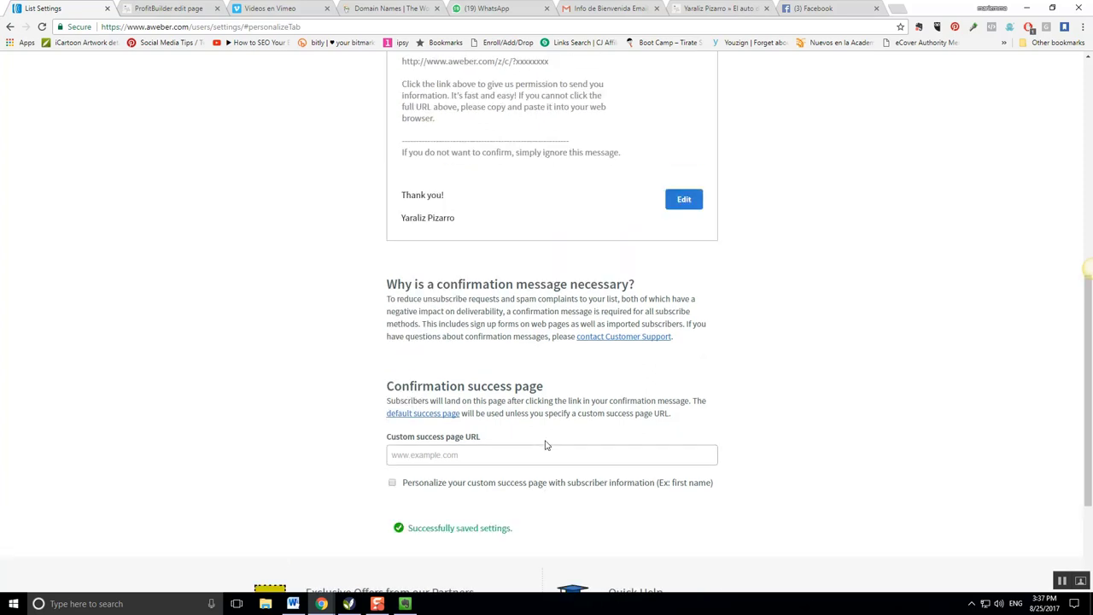
scroll(551, 432, "up", 1)
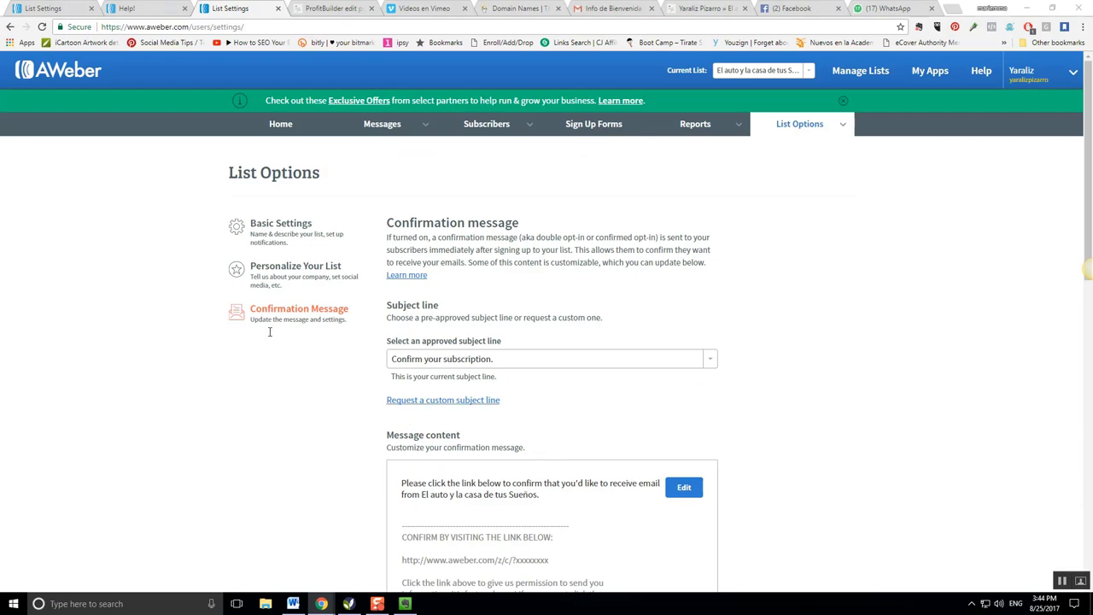
Step: Turn off confirmed opt-in for sign up forms and subscriber imports, then open a new tab
scroll(291, 332, "down", 5)
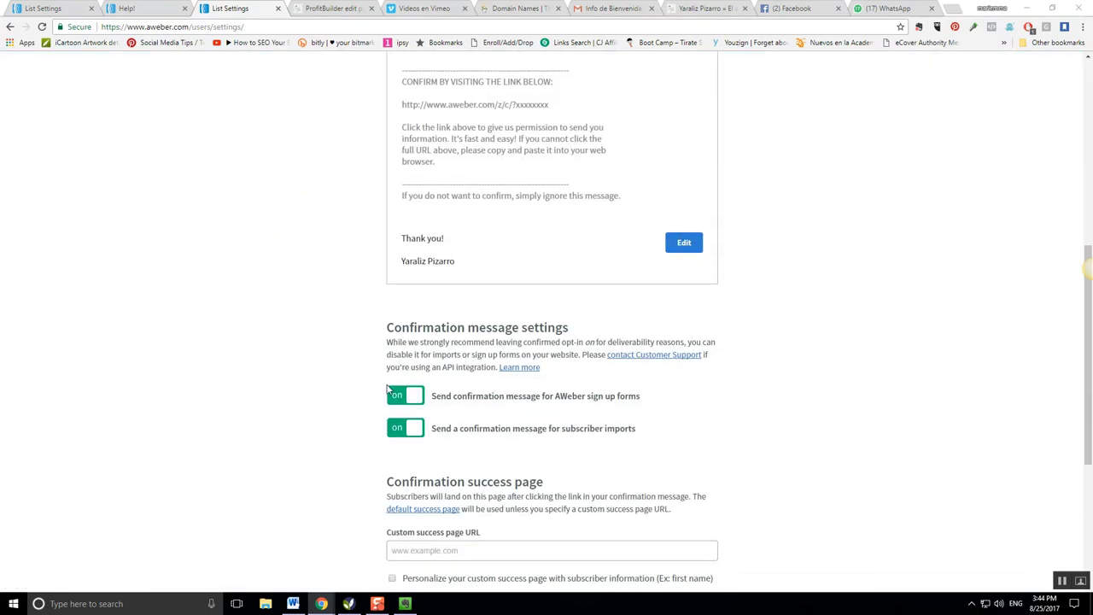
left_click(398, 399)
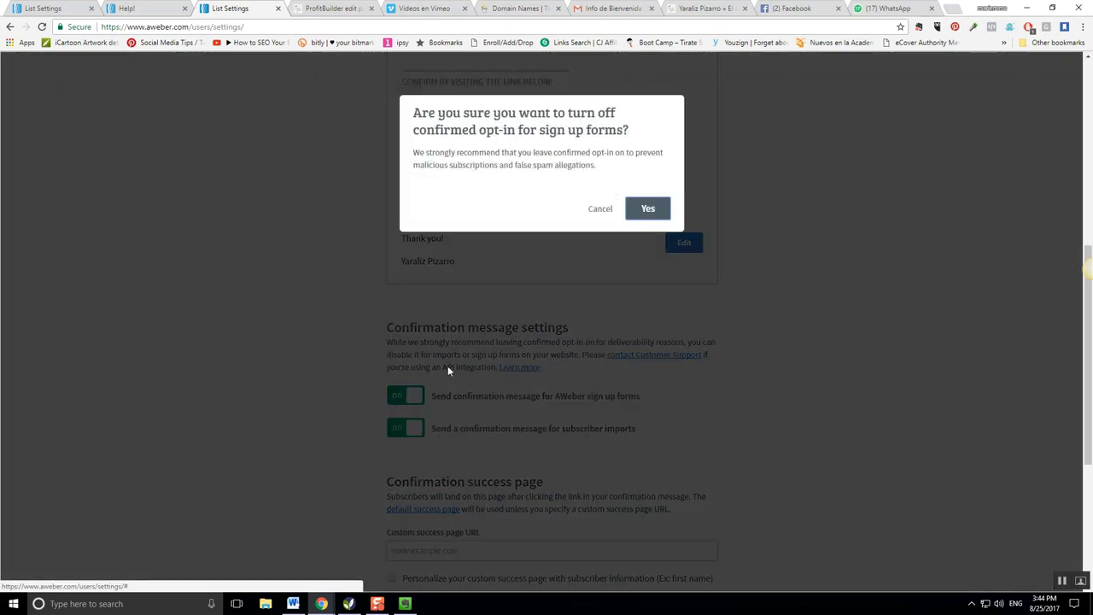
left_click(645, 209)
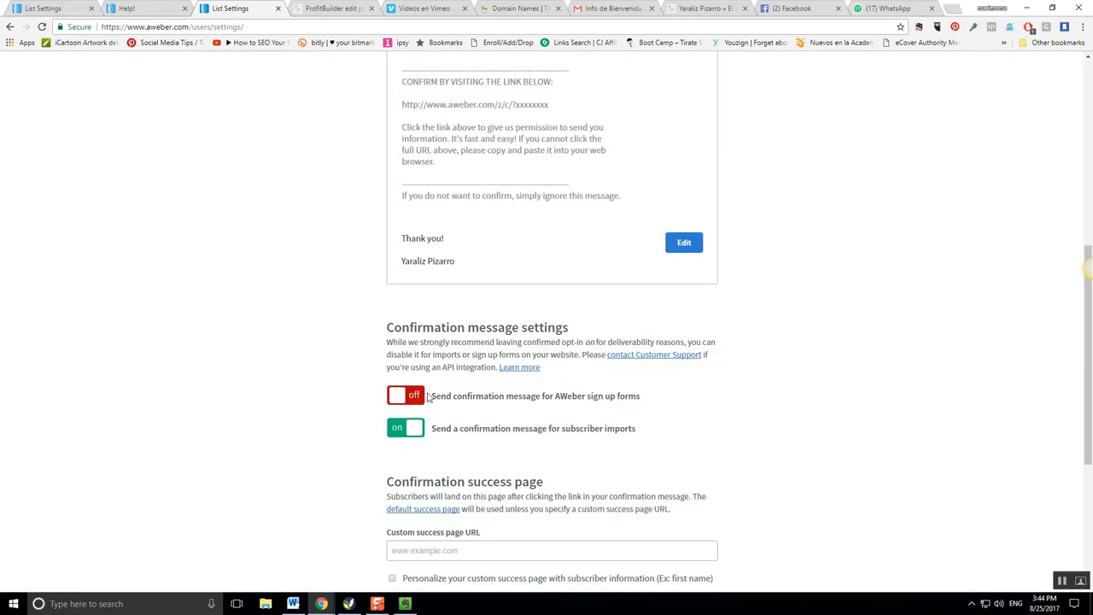
left_click(397, 433)
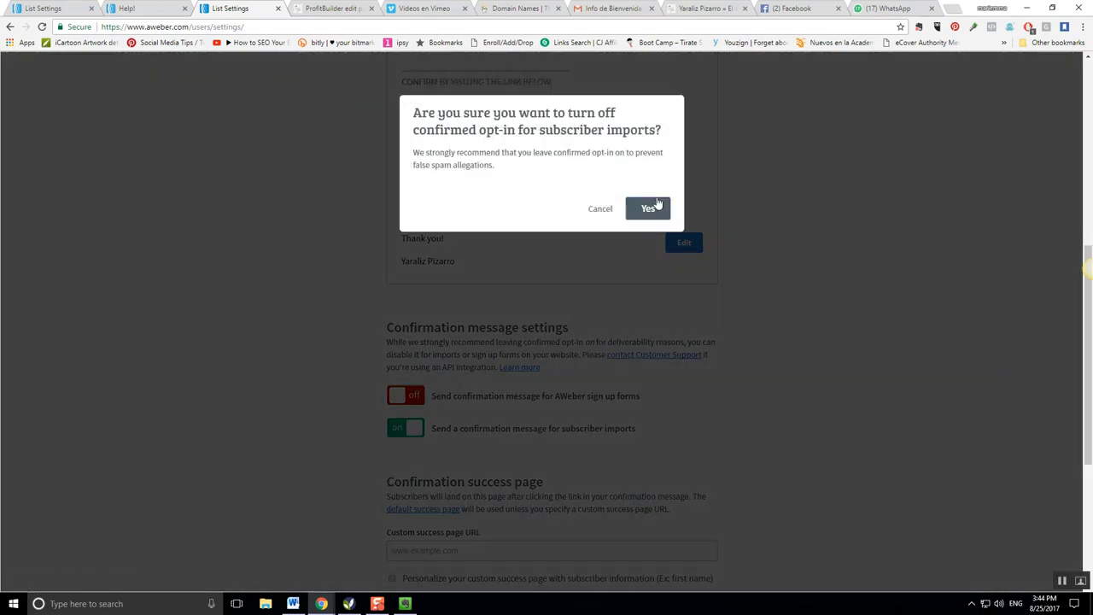
left_click(649, 208)
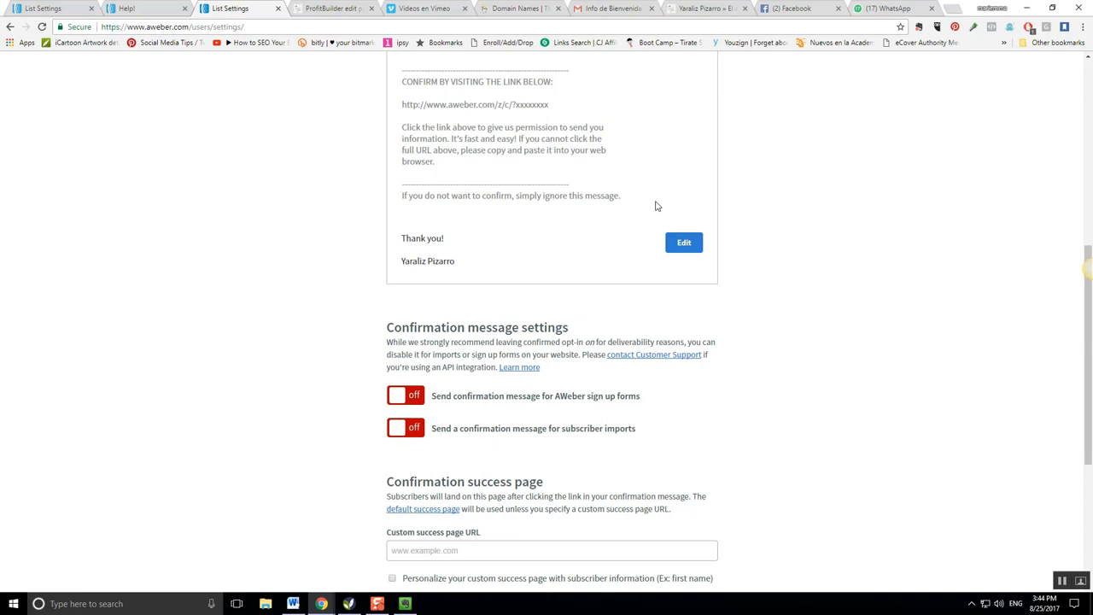
left_click(953, 12)
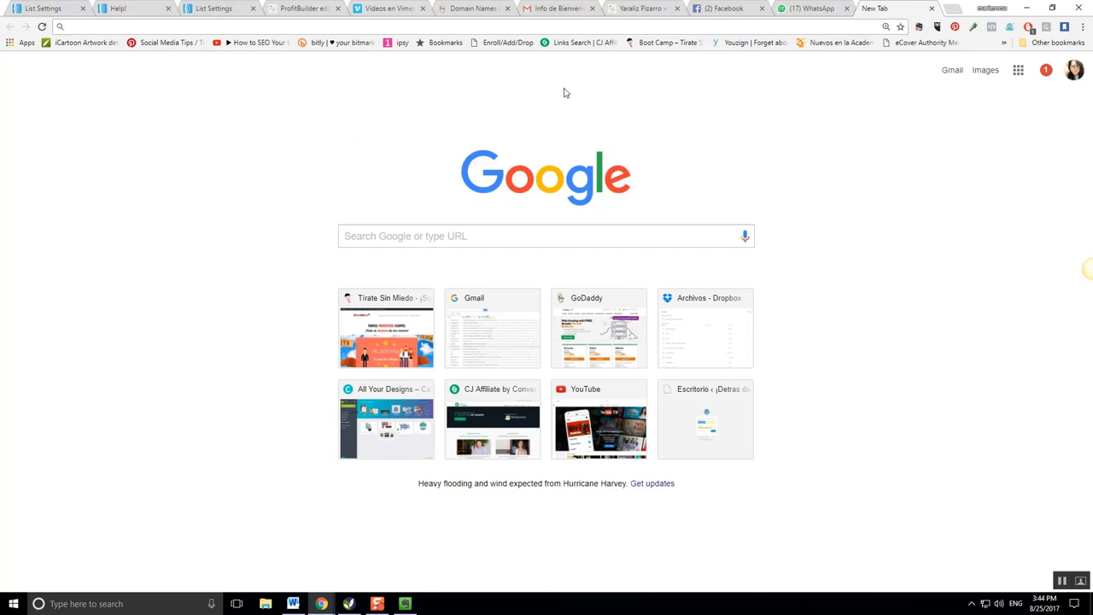
Step: Load aweber.com in a new Chrome incognito window
left_click(1083, 27)
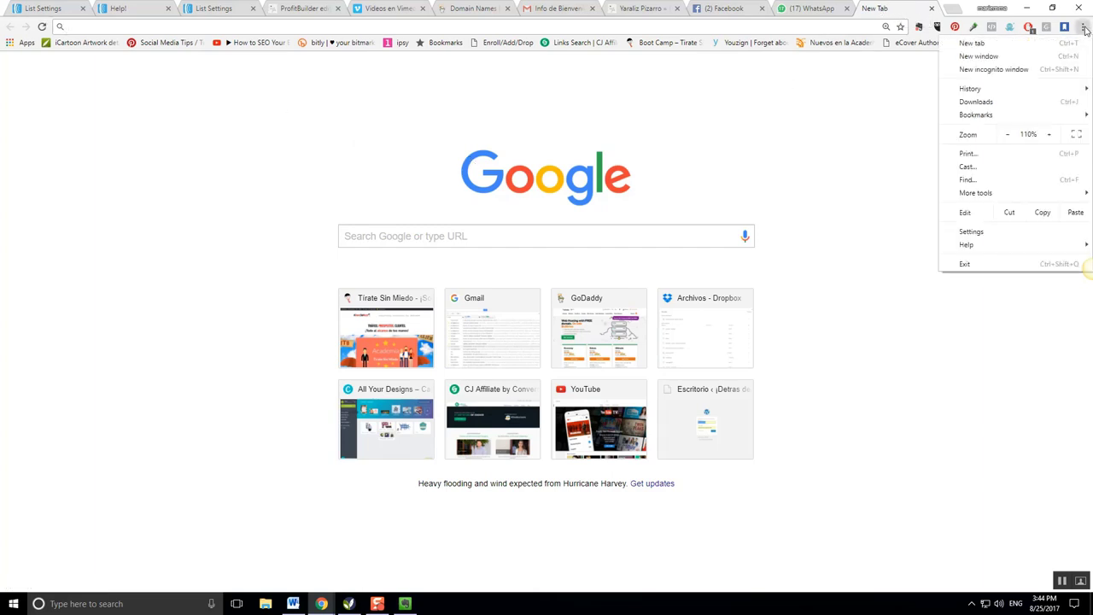
left_click(979, 70)
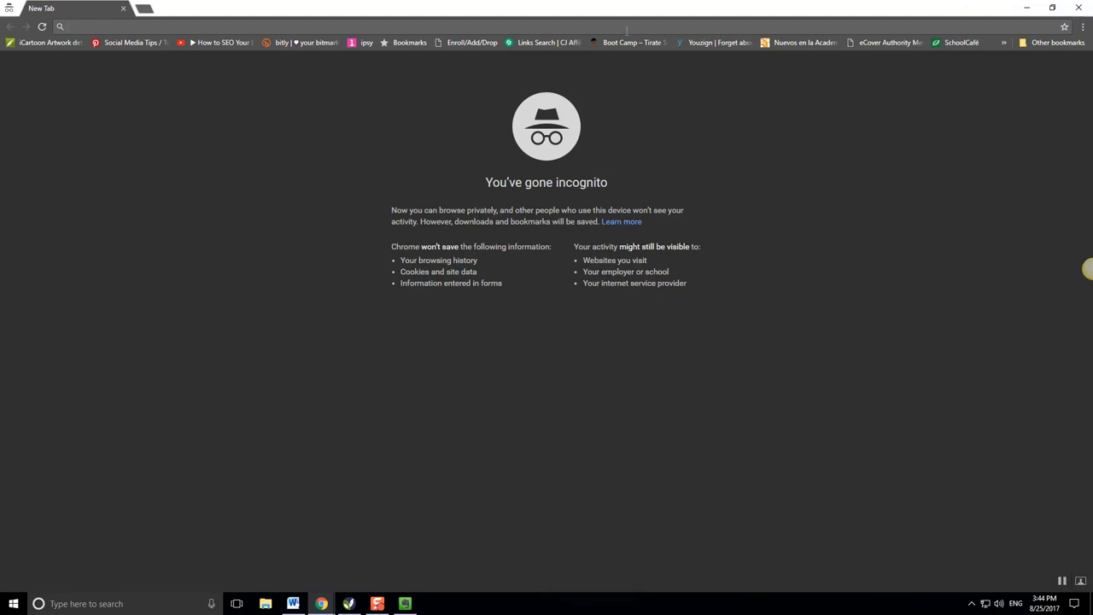
type("aweber.com")
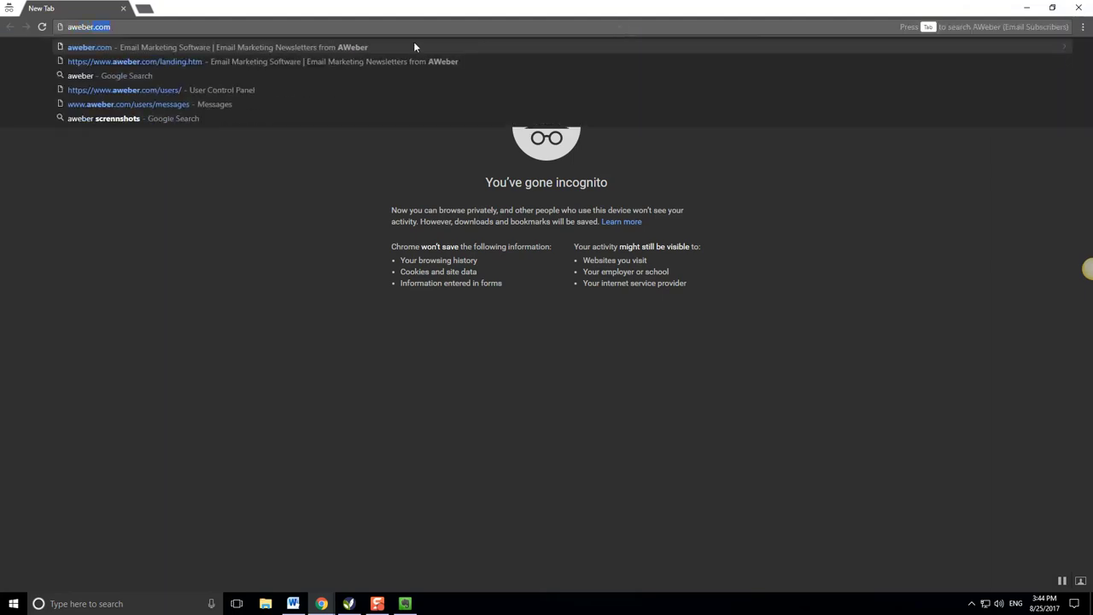
left_click(414, 45)
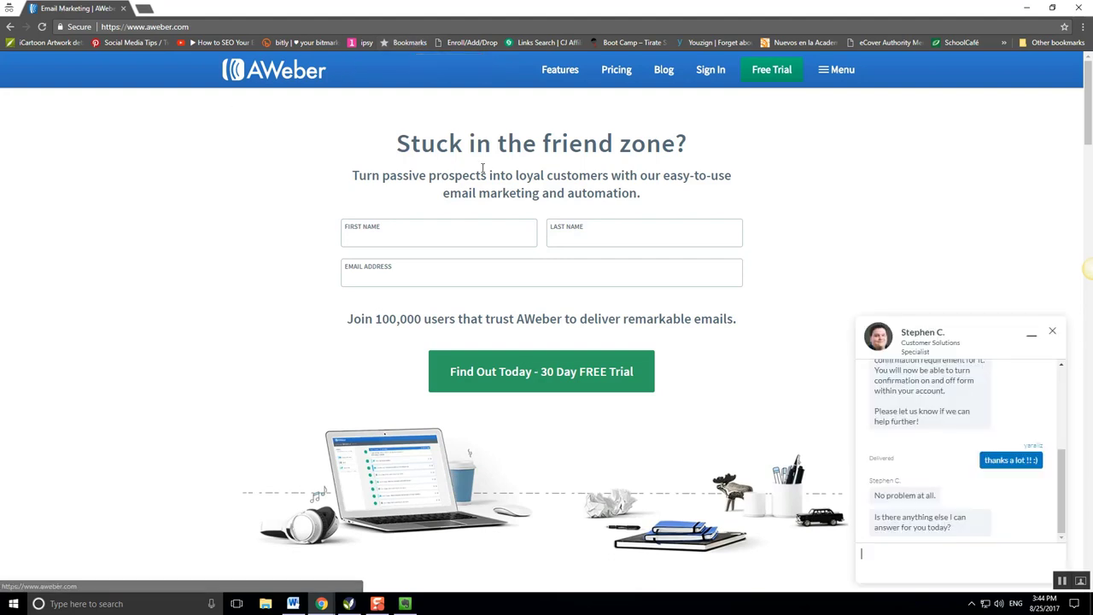
Step: End the AWeber support chat and submit a 'good' customer service rating
left_click(1053, 331)
left_click(919, 430)
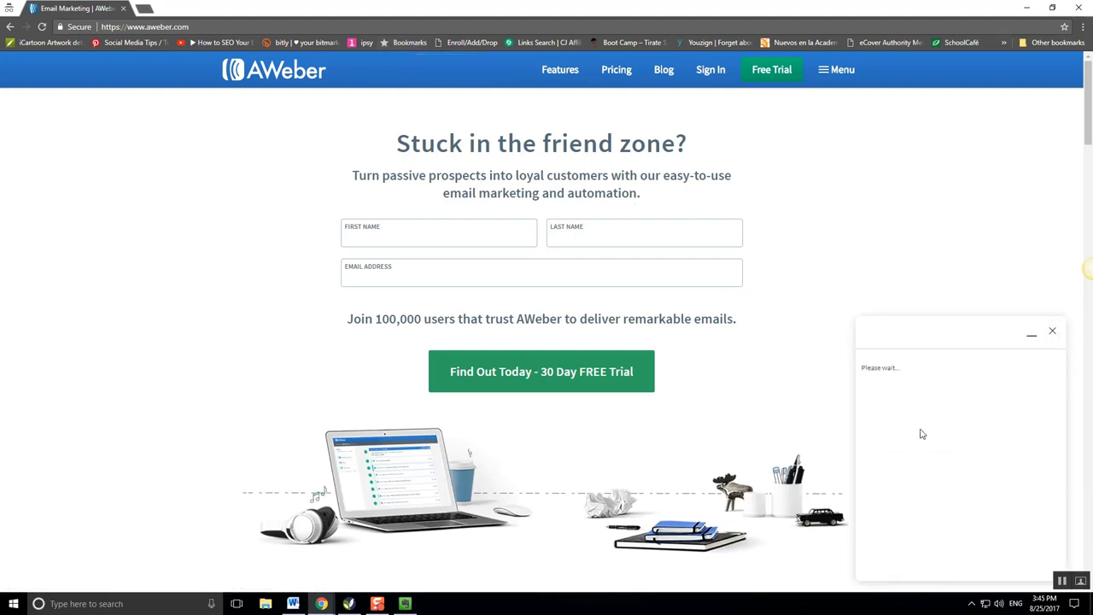
left_click(947, 397)
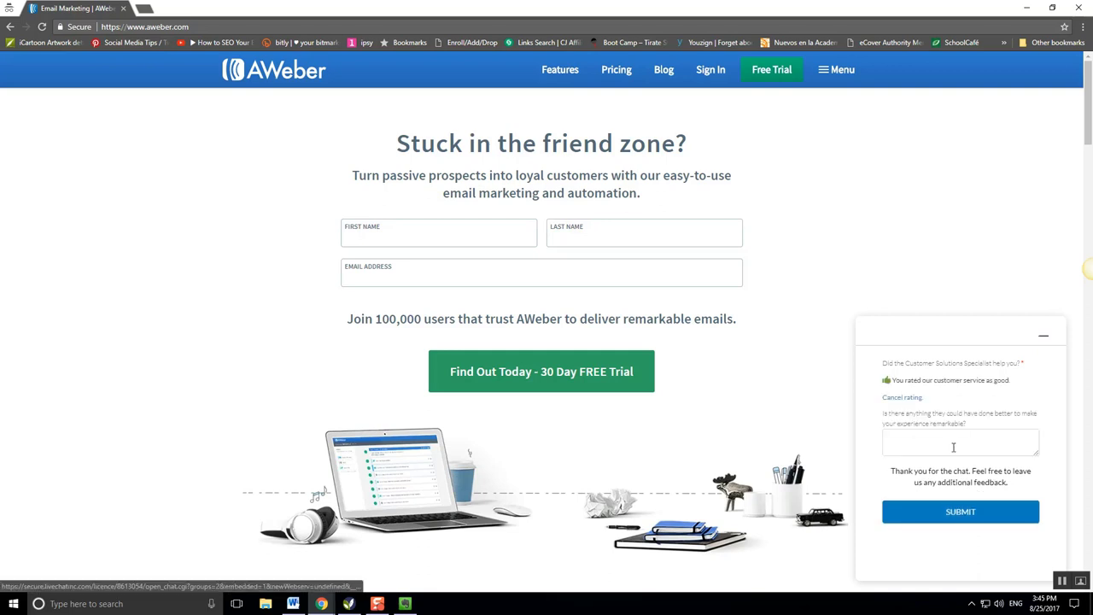
left_click(950, 509)
left_click(1043, 338)
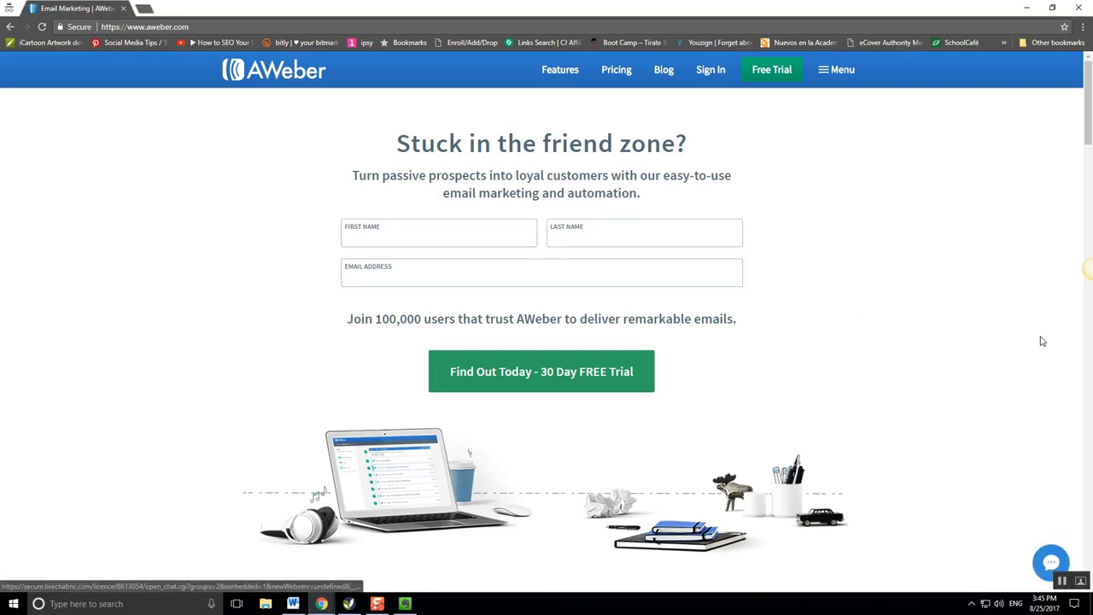
Step: Read back through the chat transcript, then close the incognito AWeber window
left_click(1048, 562)
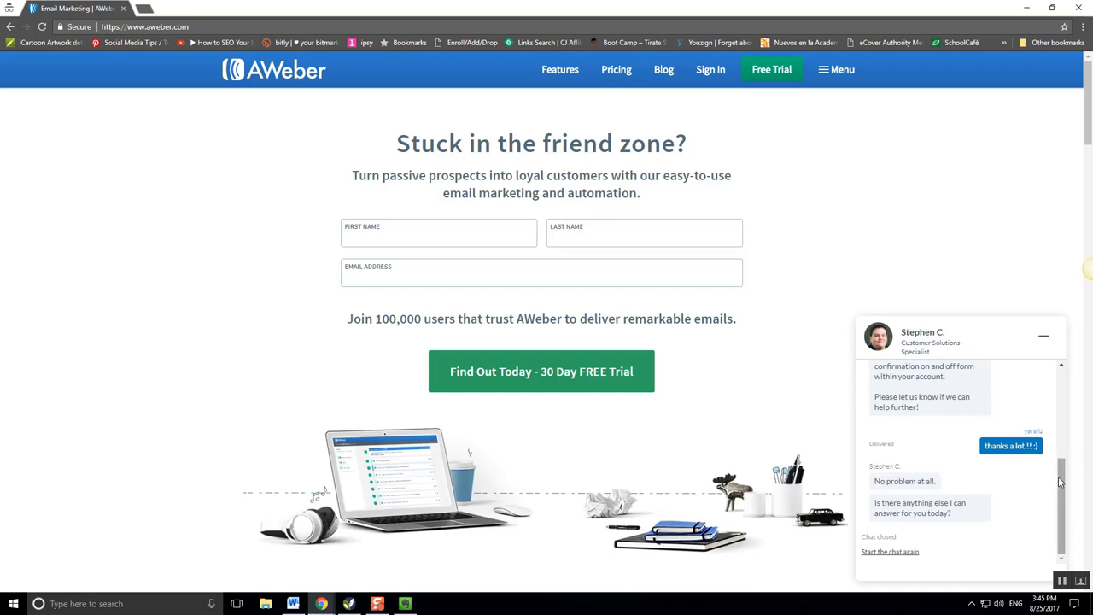
left_click_drag(1062, 481, 1072, 435)
scroll(962, 440, "up", 1)
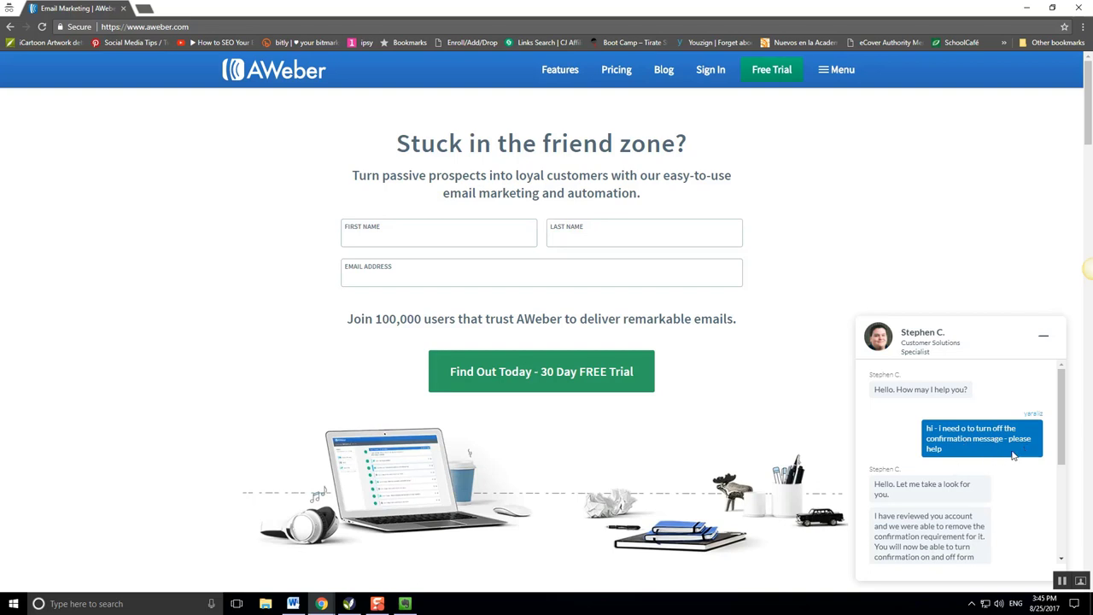
left_click_drag(1060, 453, 1076, 529)
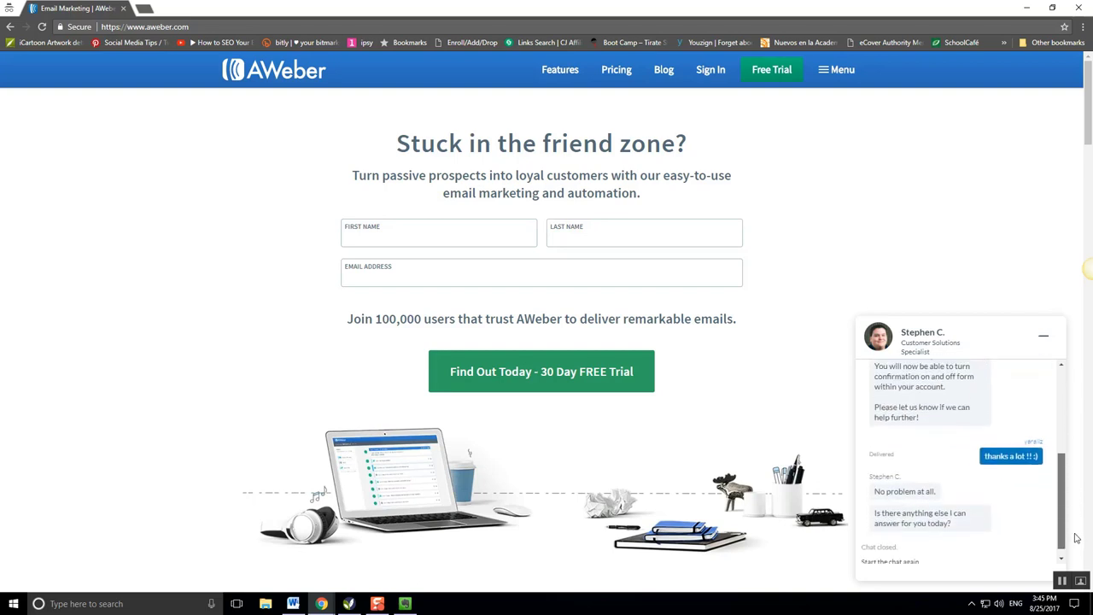
scroll(991, 525, "up", 1)
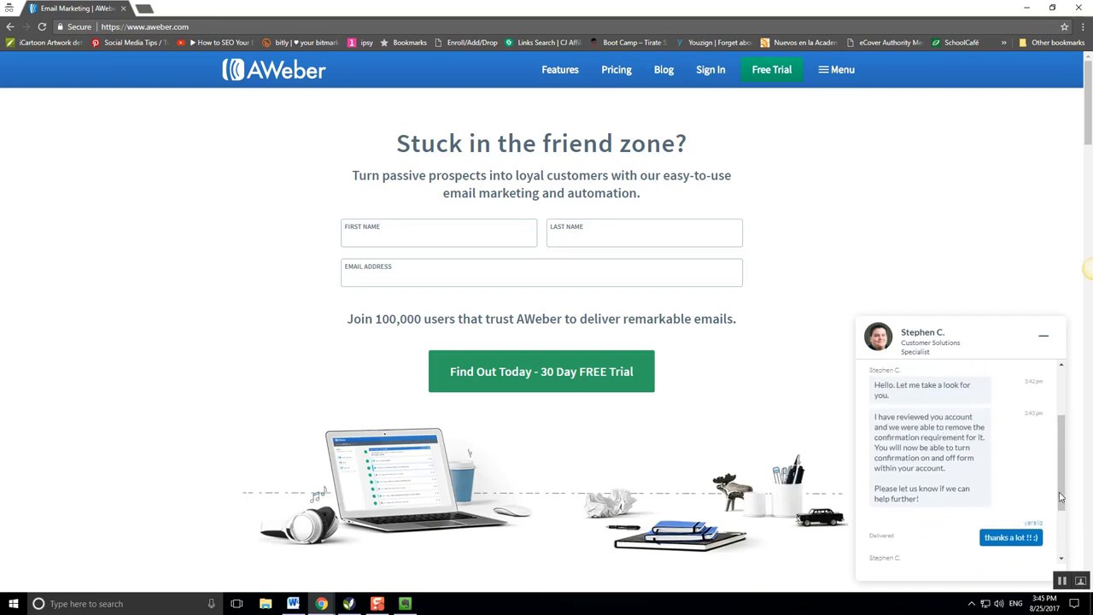
left_click_drag(1062, 498, 1066, 442)
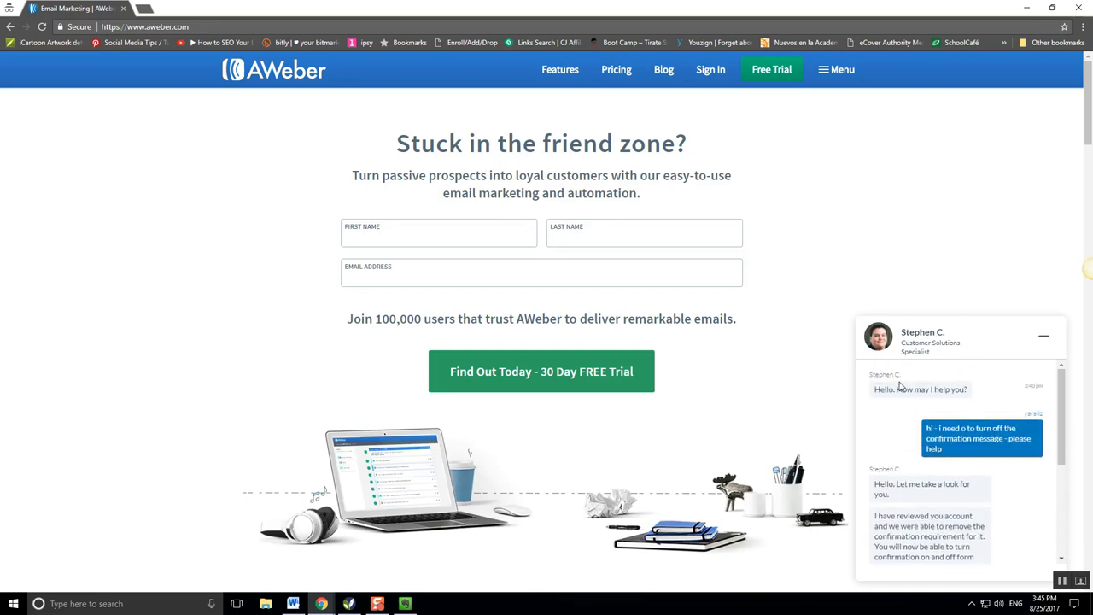
left_click(122, 8)
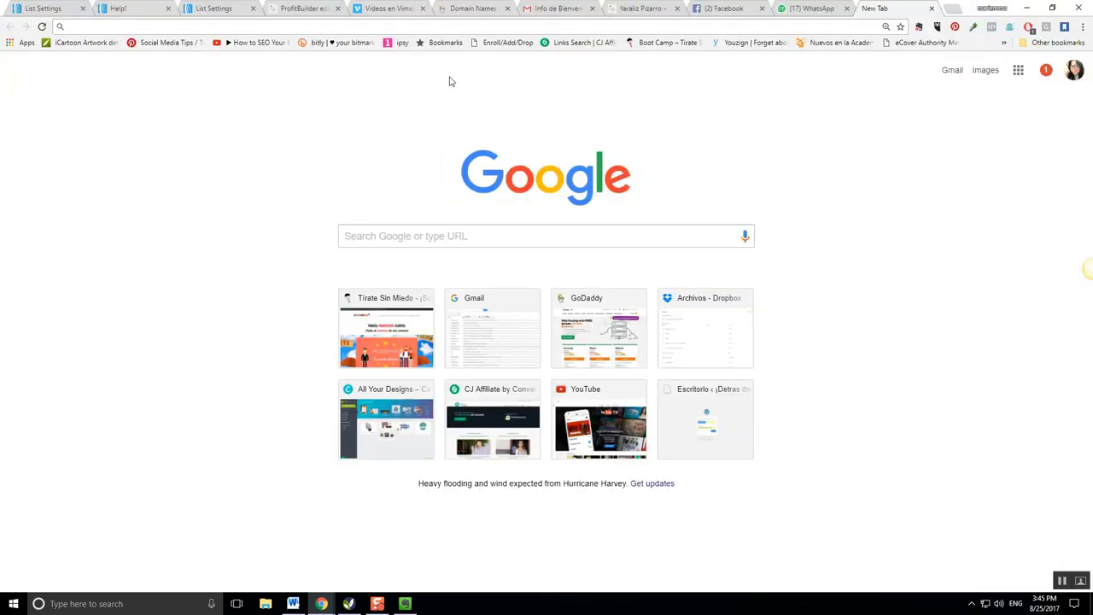
Step: Return to the List Settings tab and close the duplicate List Settings and Help! tabs
left_click(57, 7)
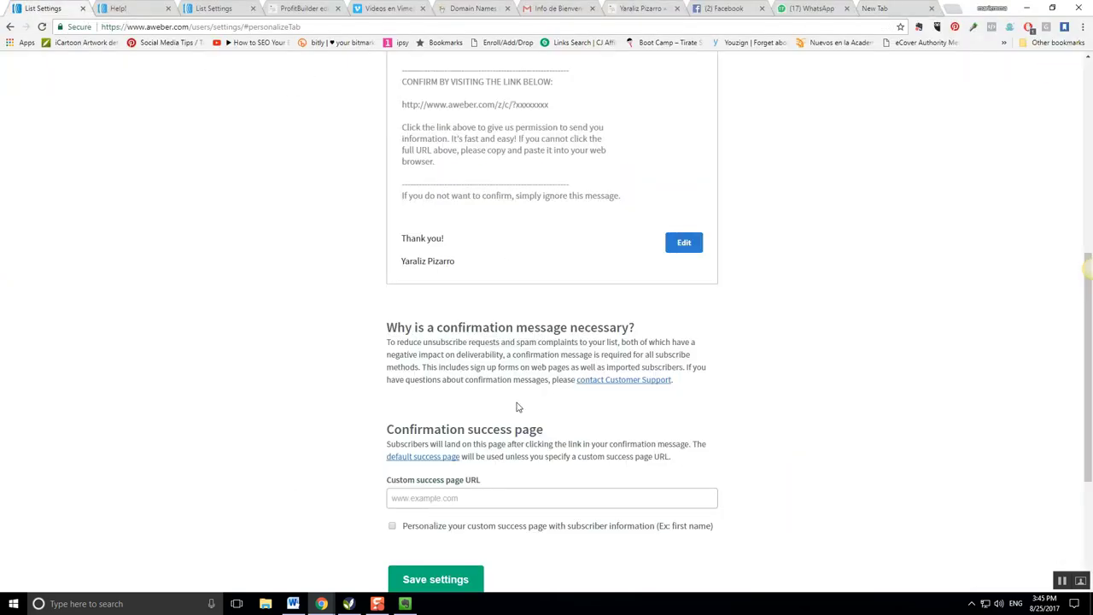
scroll(523, 421, "up", 1)
scroll(520, 422, "up", 1)
scroll(508, 410, "down", 2)
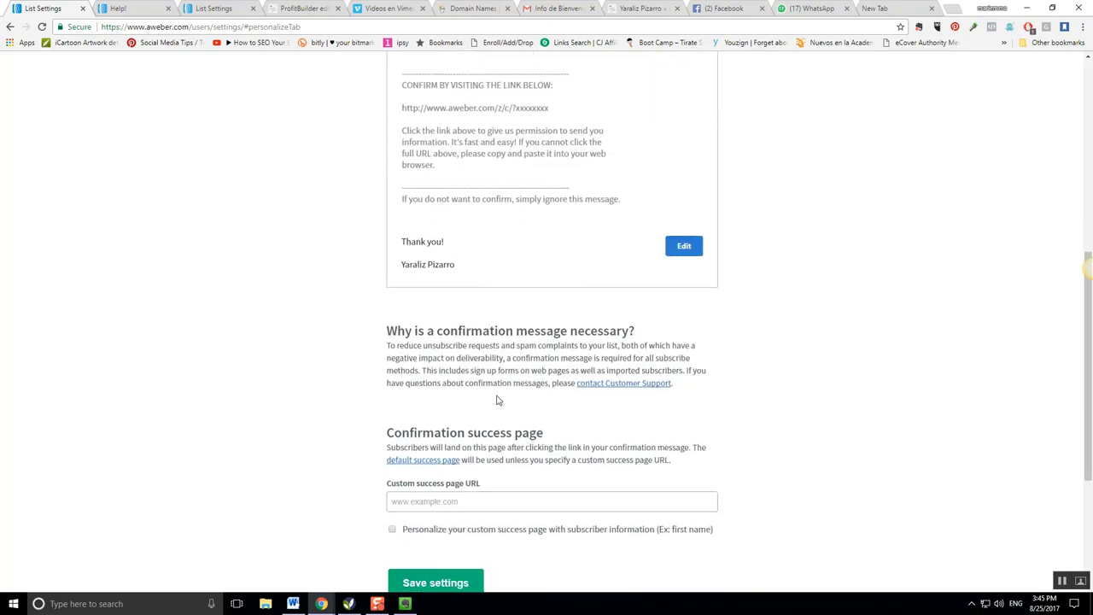
scroll(498, 398, "up", 2)
scroll(553, 469, "down", 2)
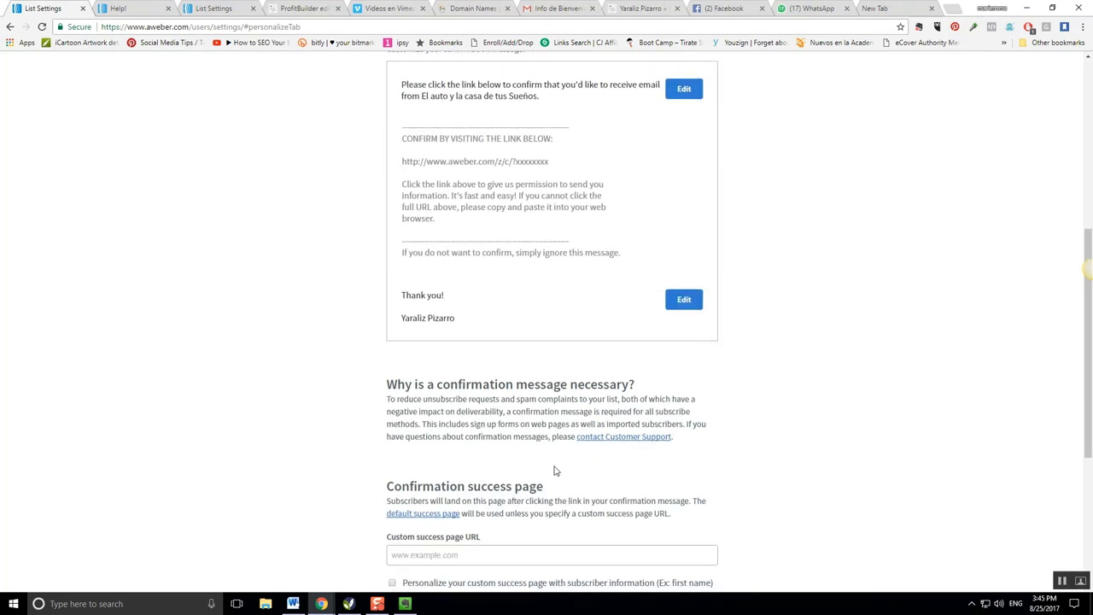
left_click(83, 8)
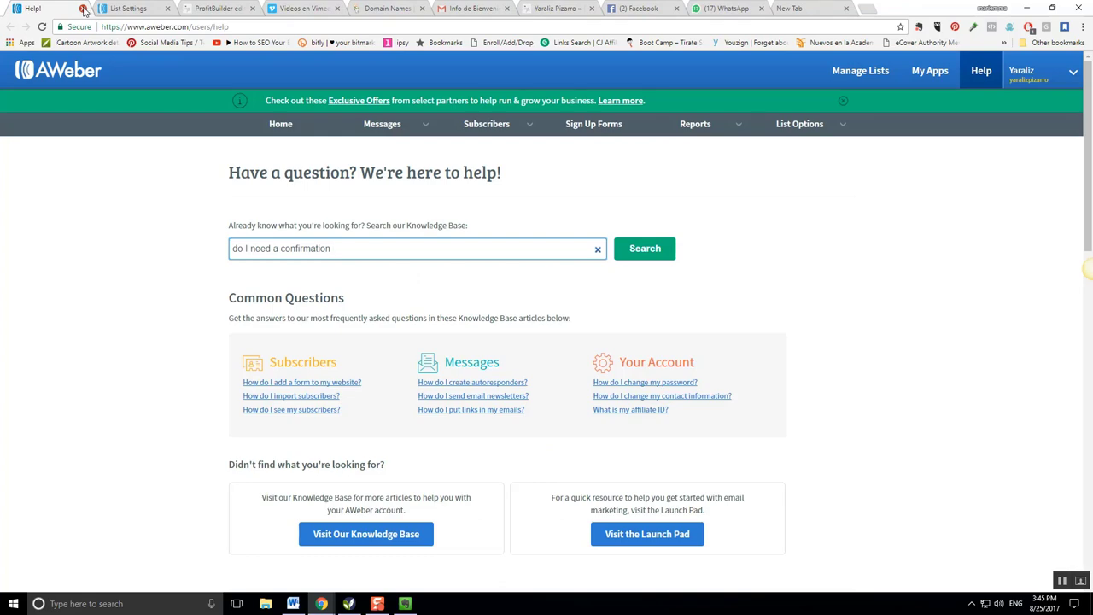
left_click(83, 8)
Step: Save the confirmation message settings with both opt-in toggles off
scroll(401, 425, "down", 4)
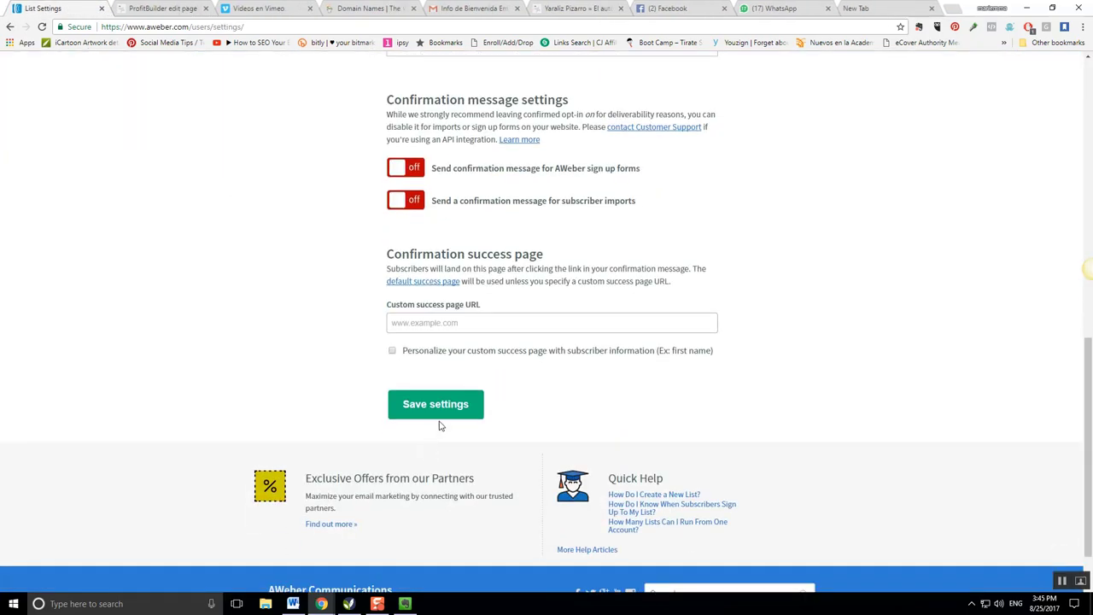
left_click(440, 412)
scroll(443, 412, "up", 8)
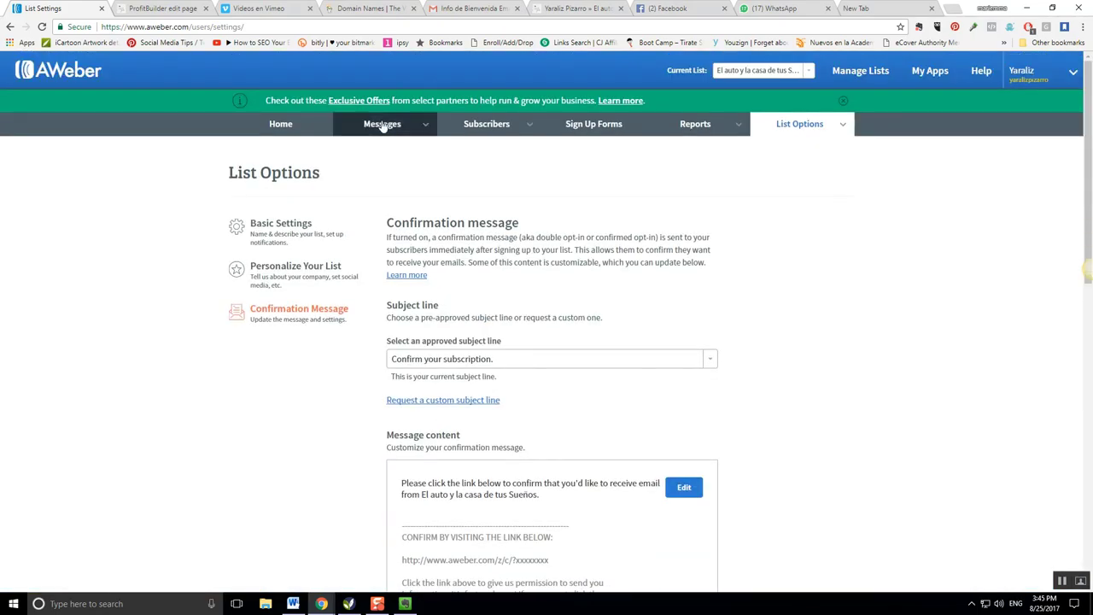
Step: Create a first sign up form named 'My Web Form' and advance to its Settings step
mouse_move(382, 126)
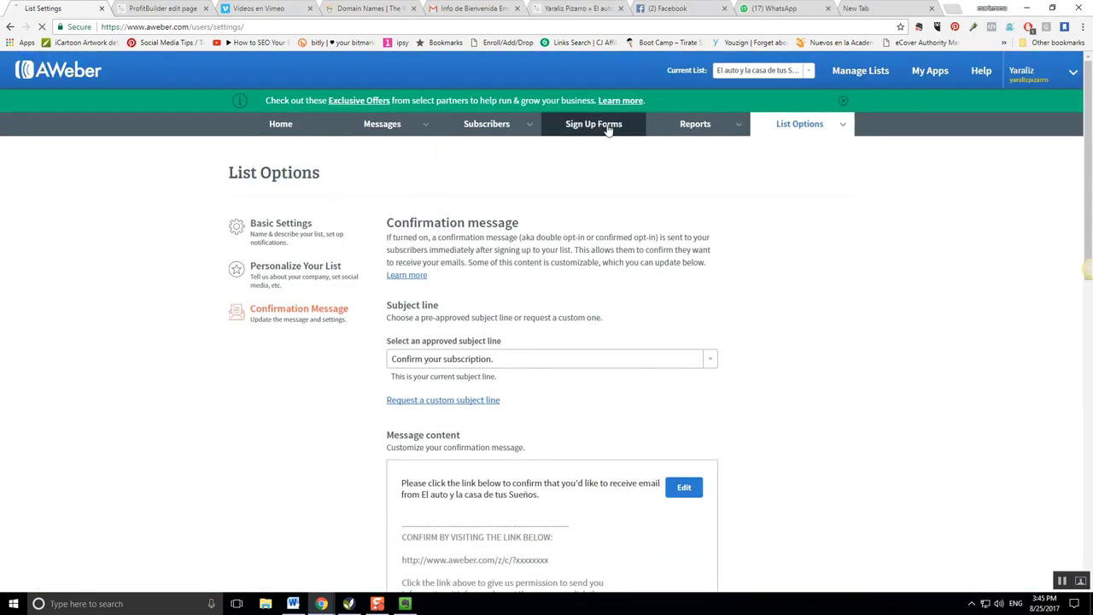
left_click(609, 128)
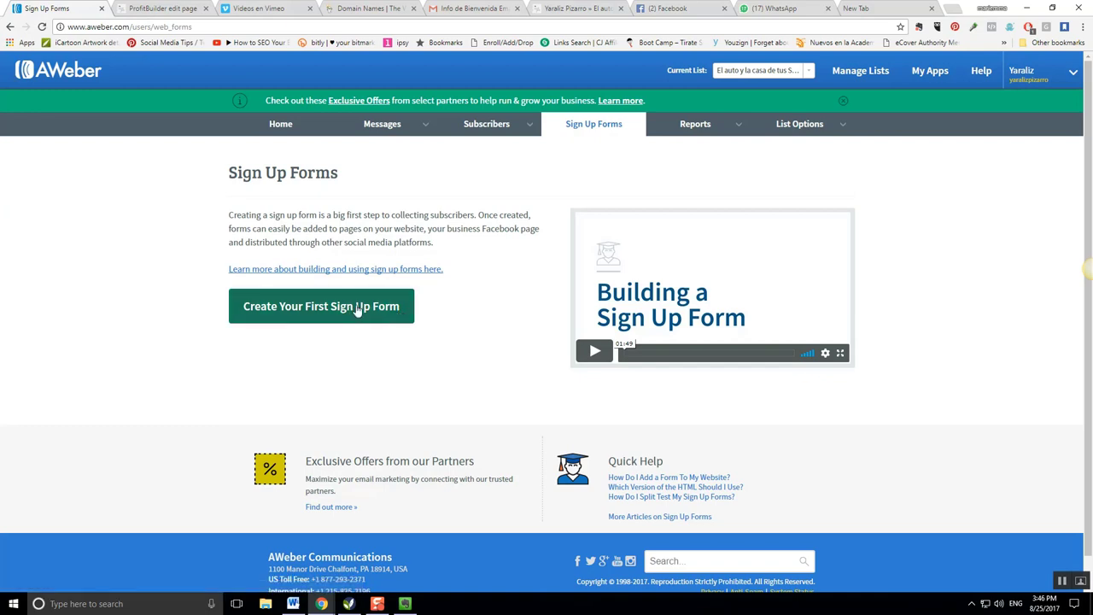
left_click(358, 308)
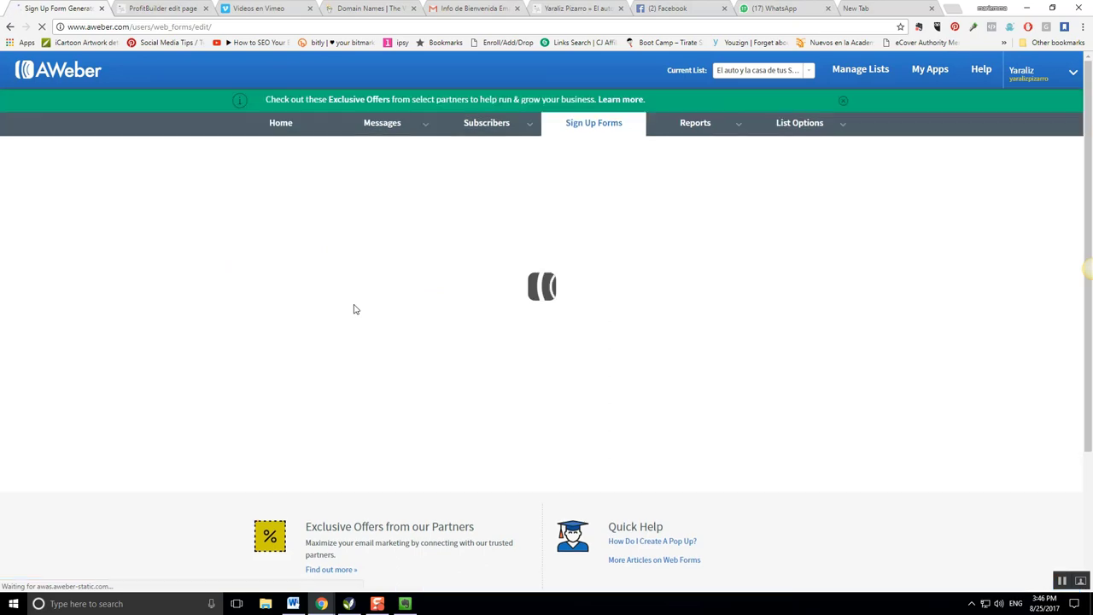
scroll(356, 309, "down", 1)
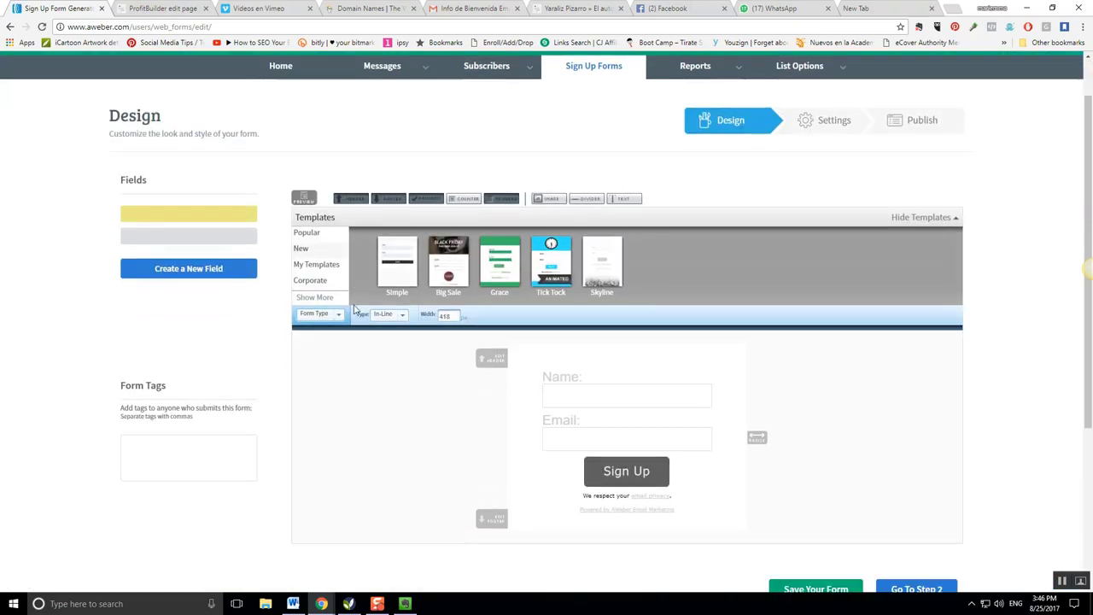
scroll(355, 310, "down", 3)
left_click(922, 368)
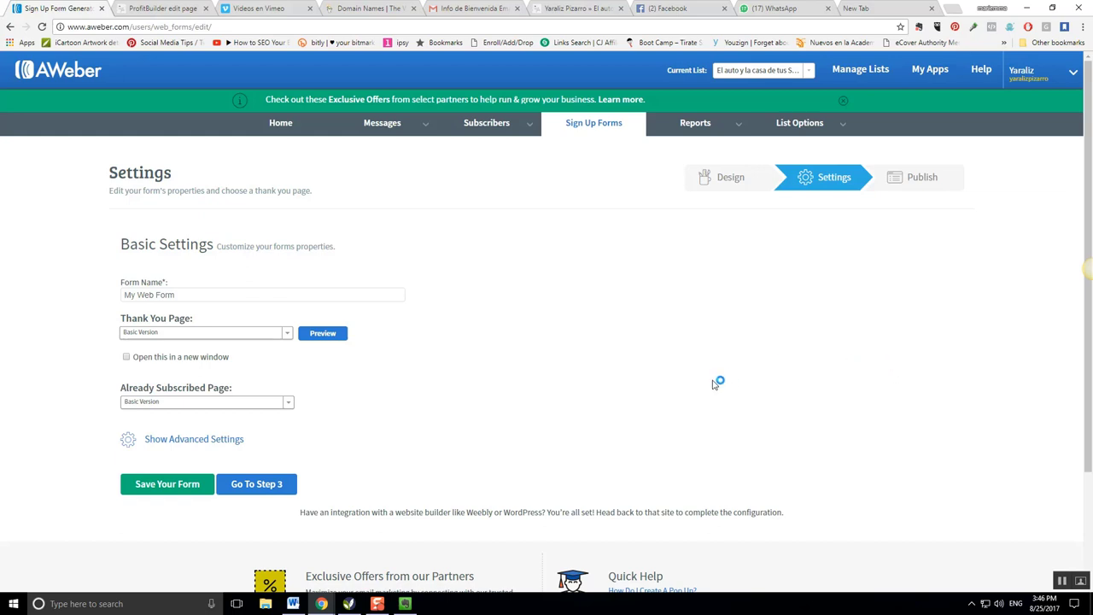
left_click(178, 292)
Step: Set the Thank You Page to the custom gracias page URL, opening in a new window
left_click(288, 336)
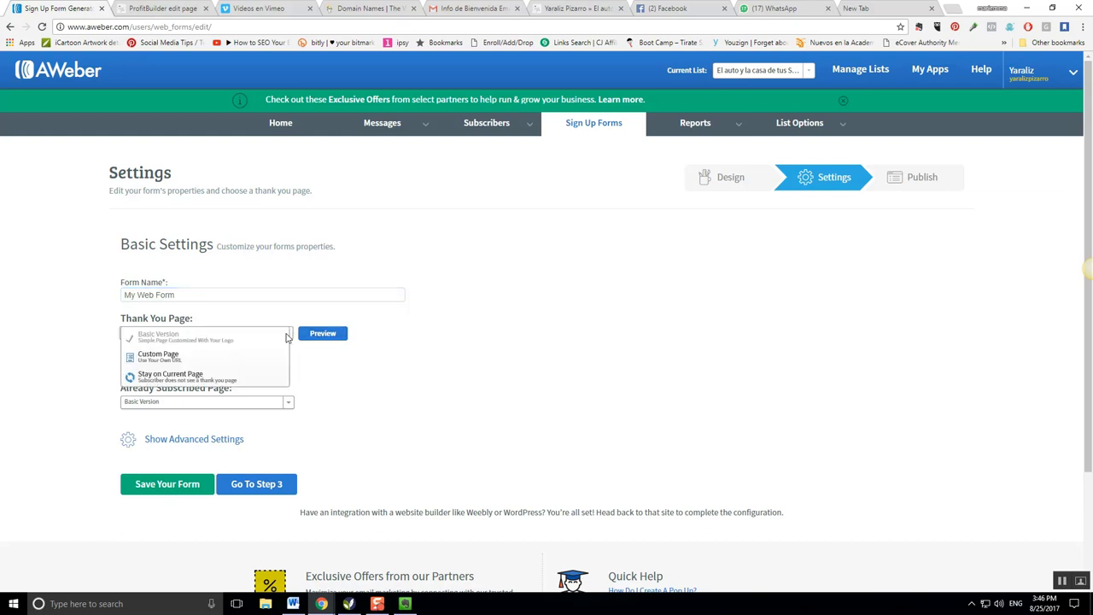
left_click(164, 356)
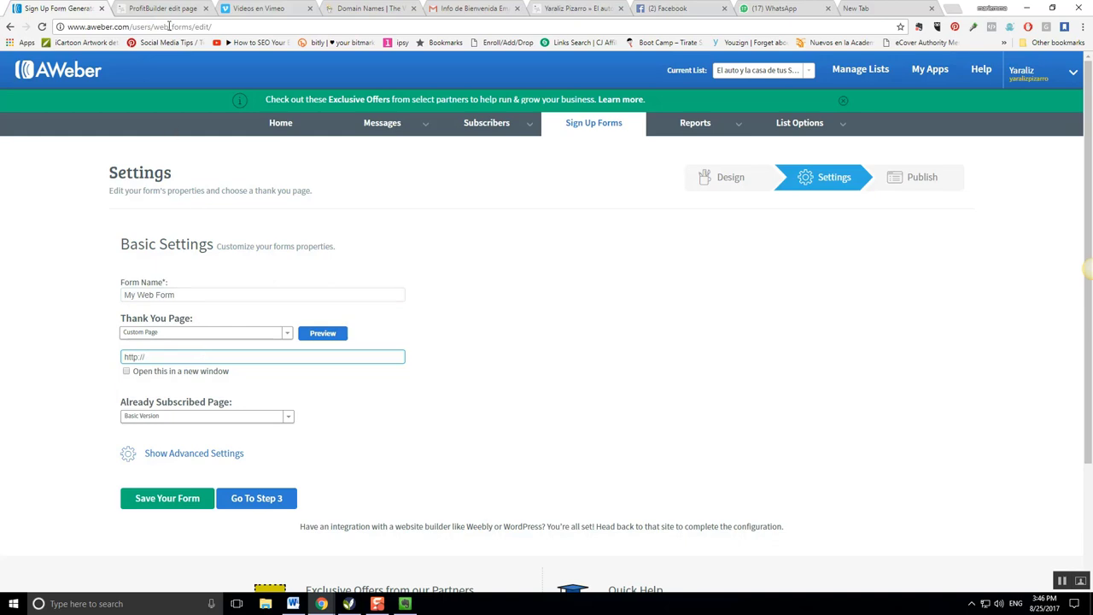
left_click(165, 10)
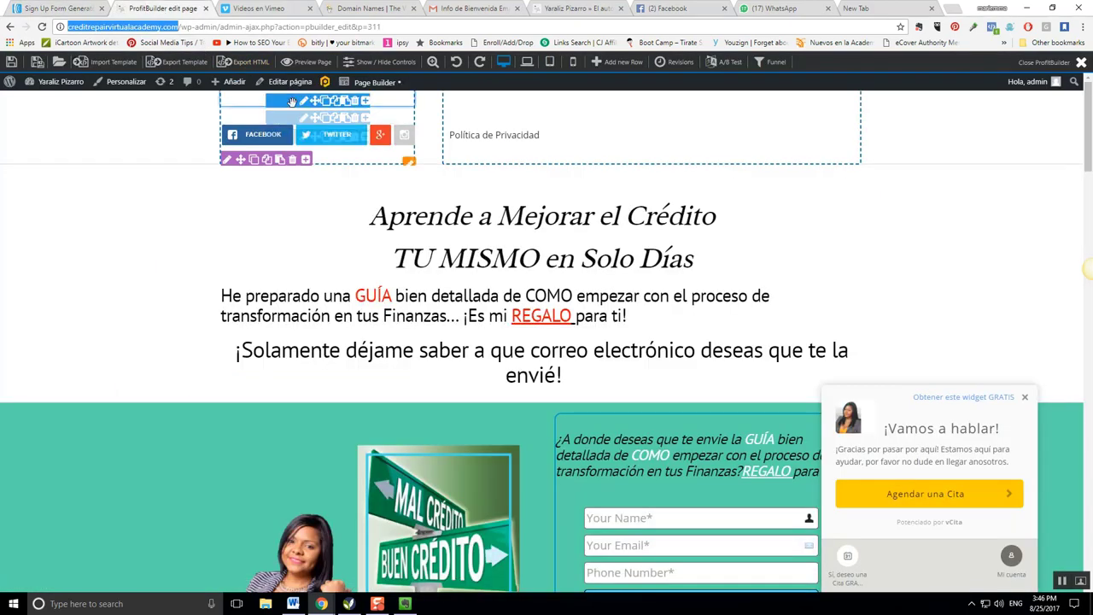
left_click(541, 6)
left_click(282, 28)
key("ctrl+c")
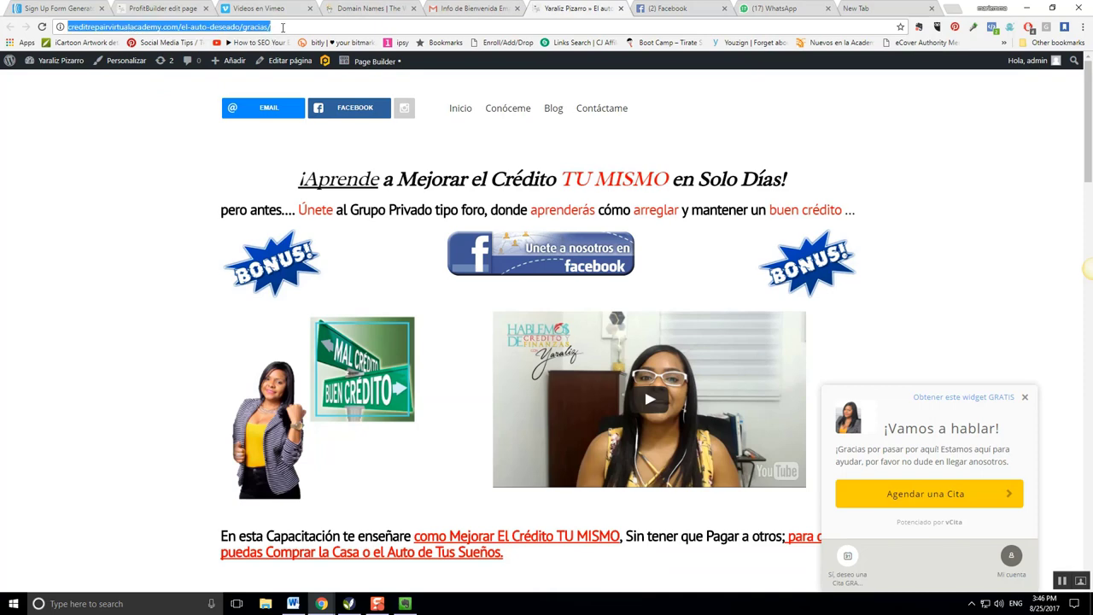
left_click(149, 10)
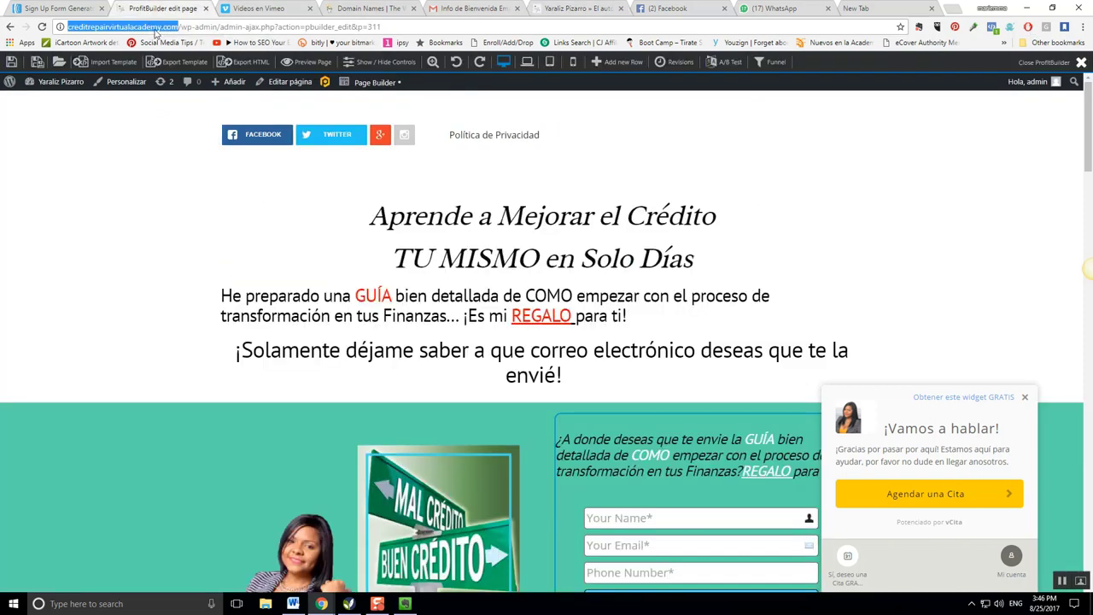
left_click(68, 11)
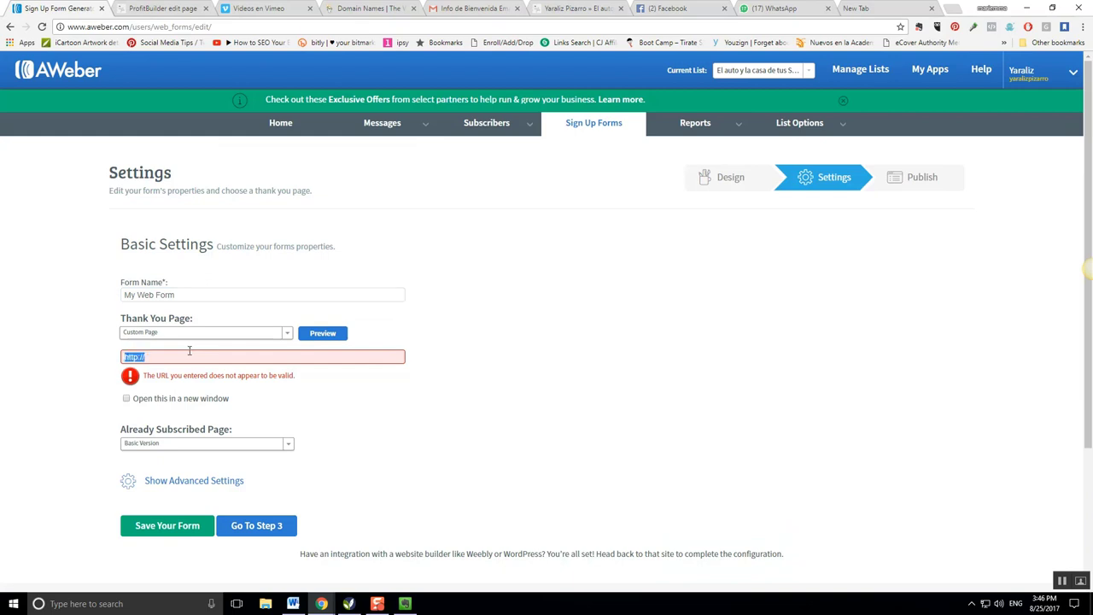
key("ctrl+v")
left_click(304, 397)
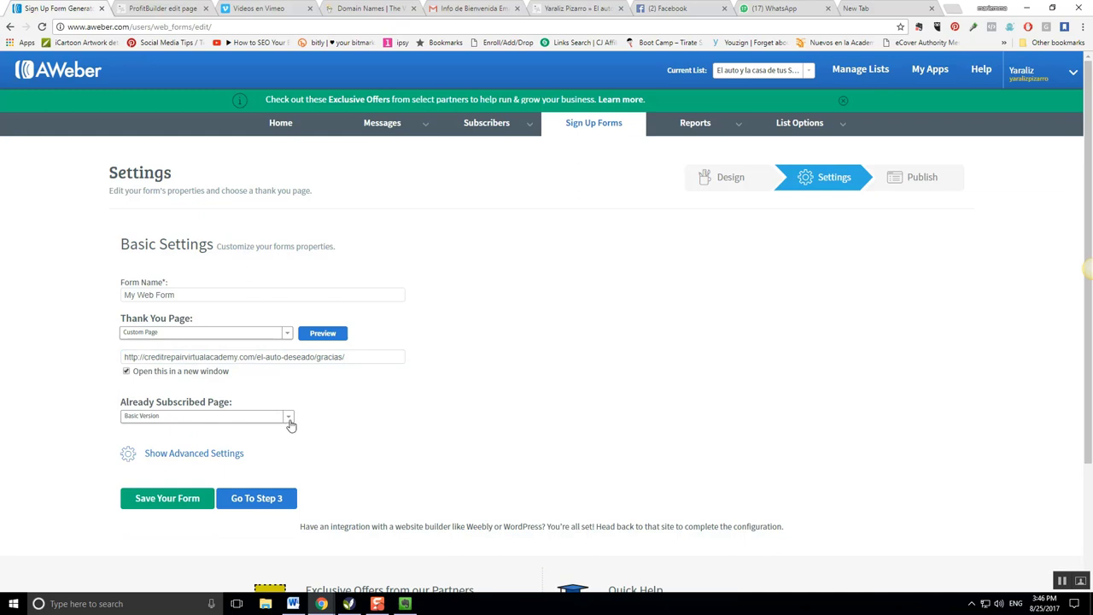
Step: Set the Already Subscribed Page to the same gracias URL and save the form
left_click(289, 417)
left_click(216, 439)
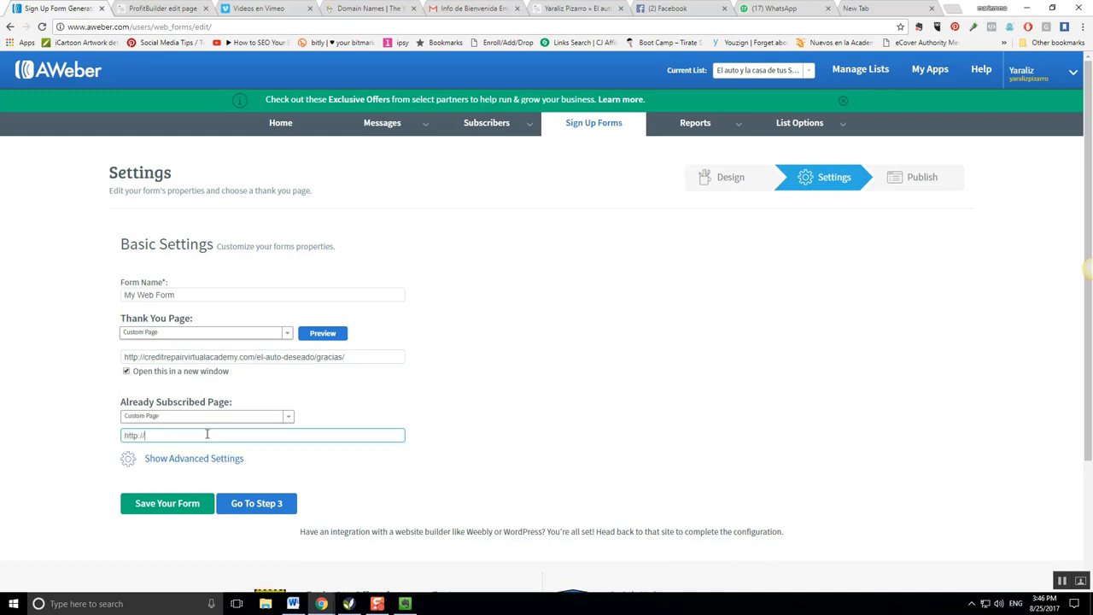
key("ctrl+v")
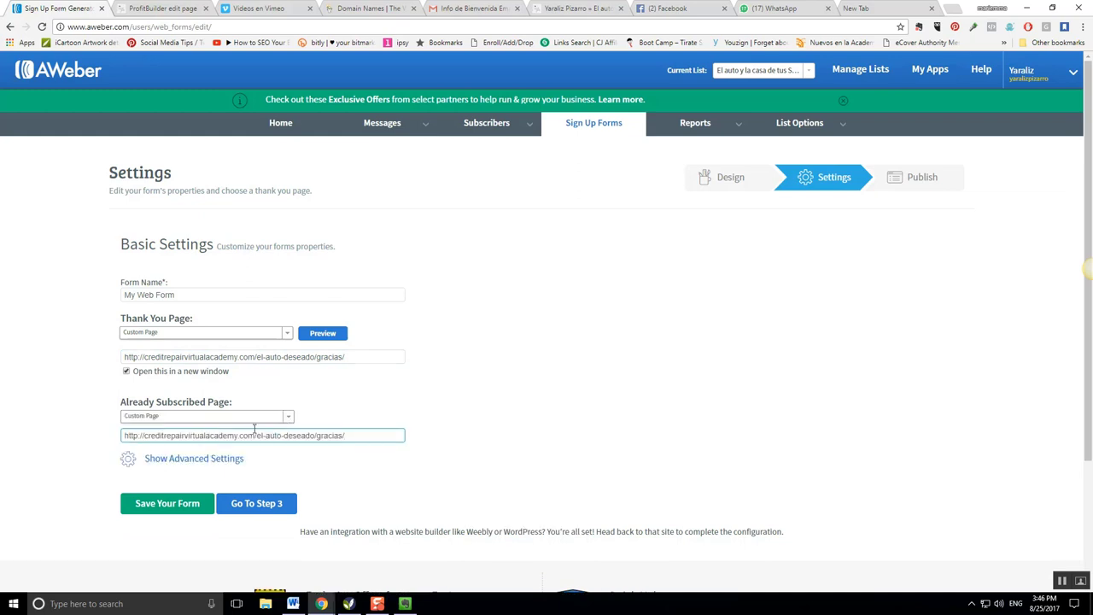
left_click(159, 506)
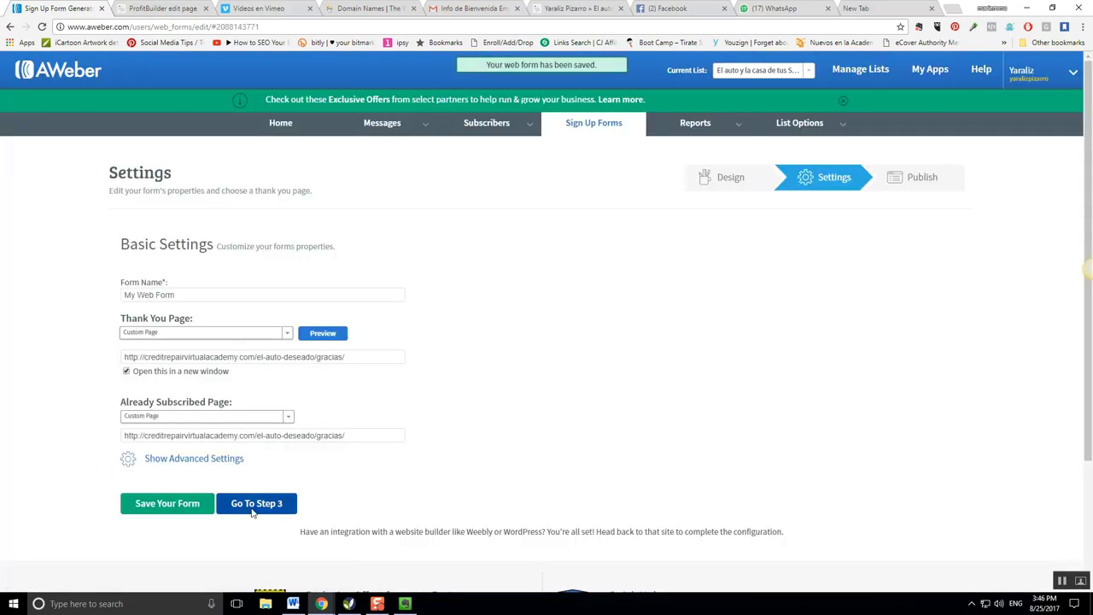
Step: Choose the self-install Raw HTML Version with 'Include beautiful form styles' unchecked
left_click(253, 507)
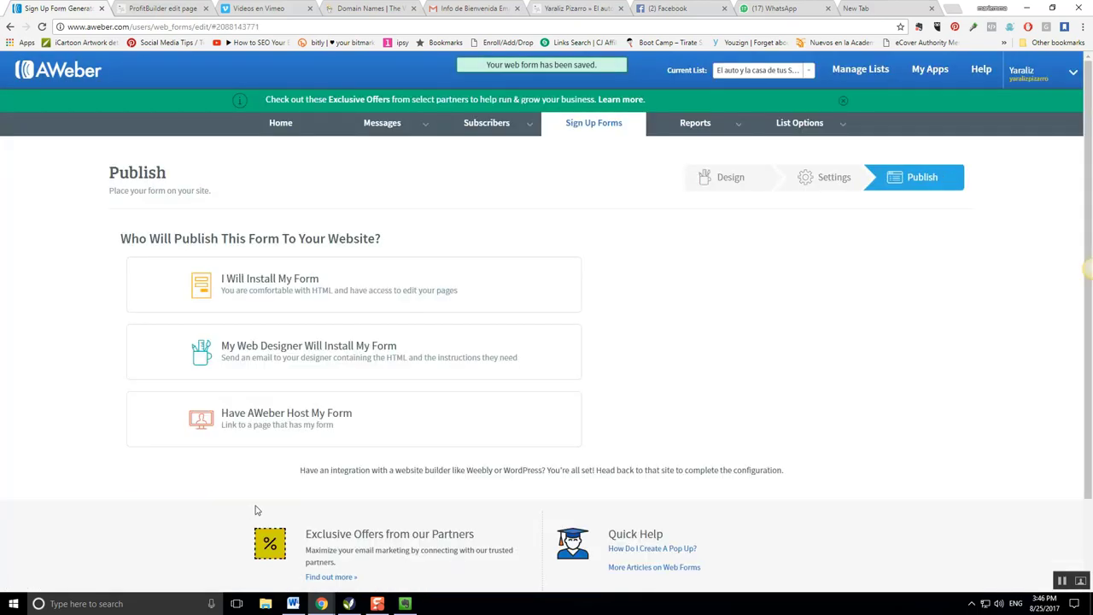
left_click(269, 283)
left_click(437, 350)
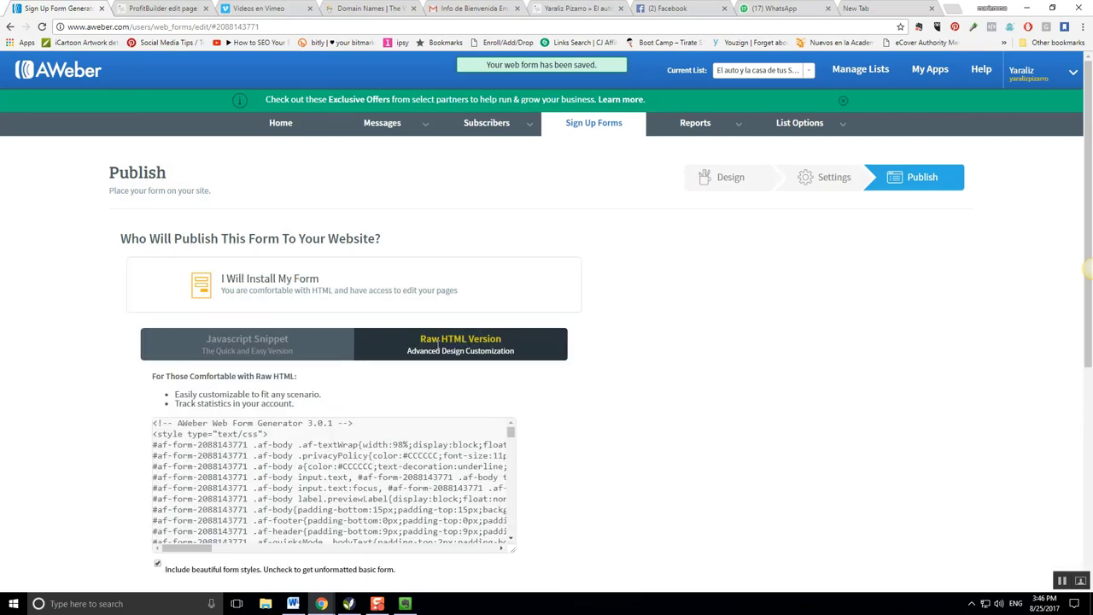
scroll(437, 350, "down", 2)
scroll(256, 376, "down", 2)
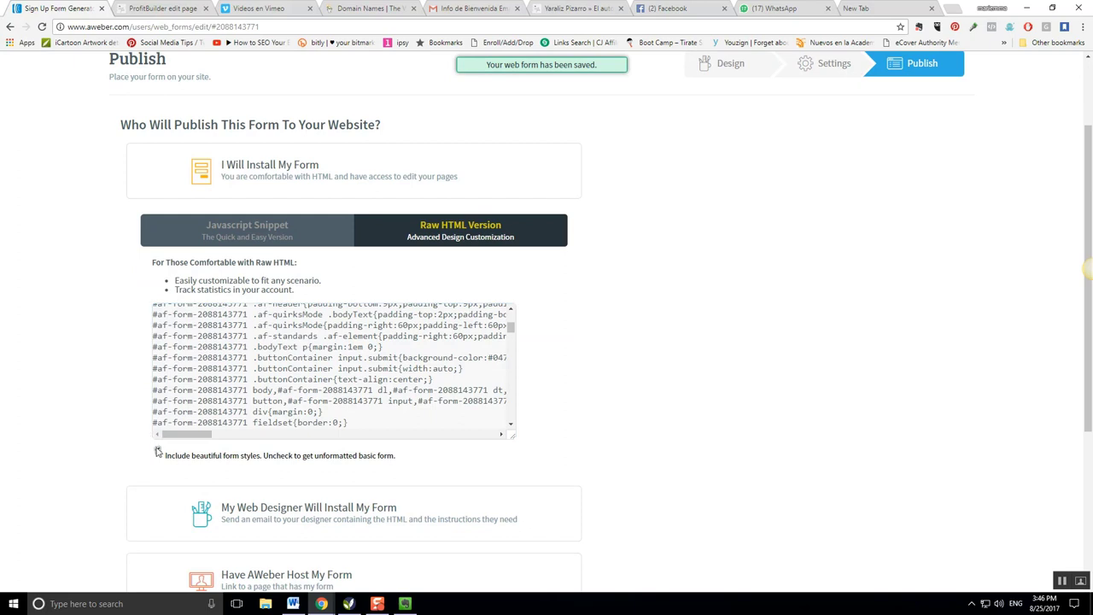
left_click(157, 452)
Step: Copy all of the raw HTML form code and return to the ProfitBuilder editor
left_click(256, 381)
key("ctrl+a")
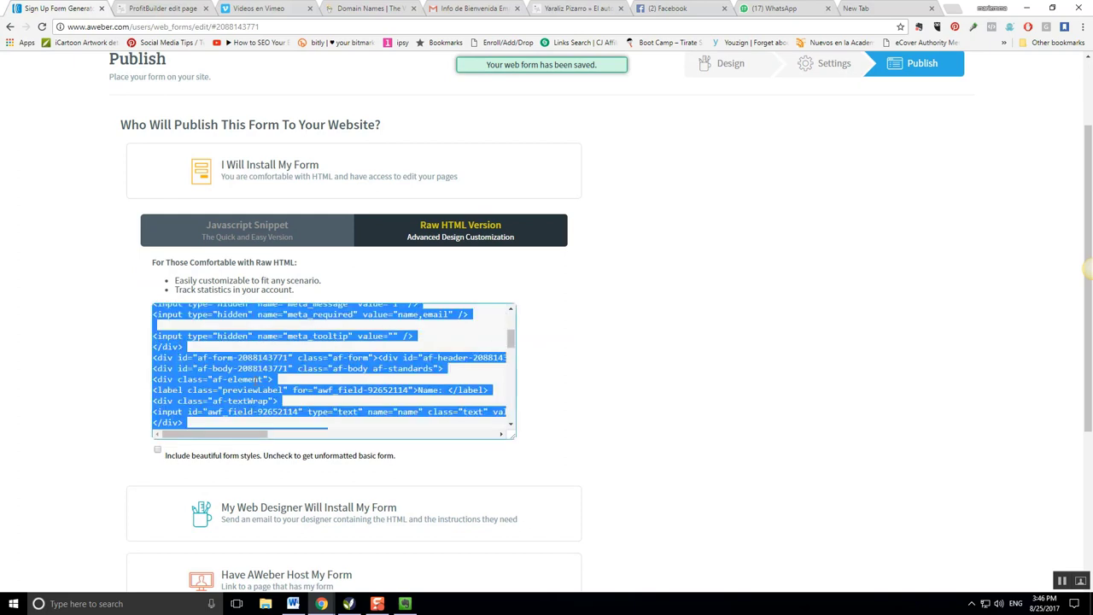
right_click(275, 381)
left_click(290, 403)
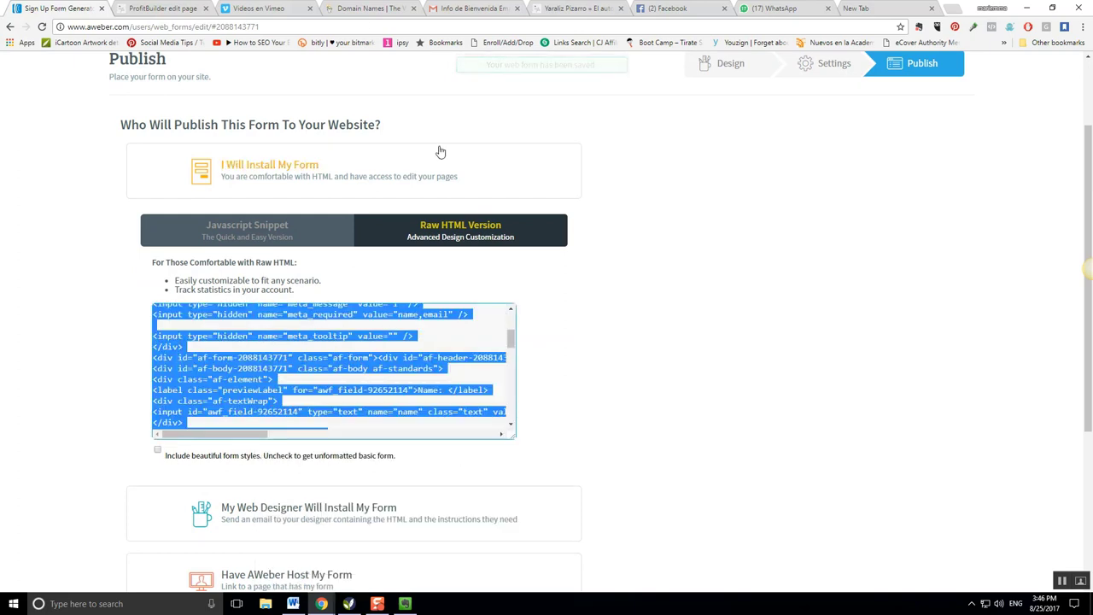
left_click(159, 8)
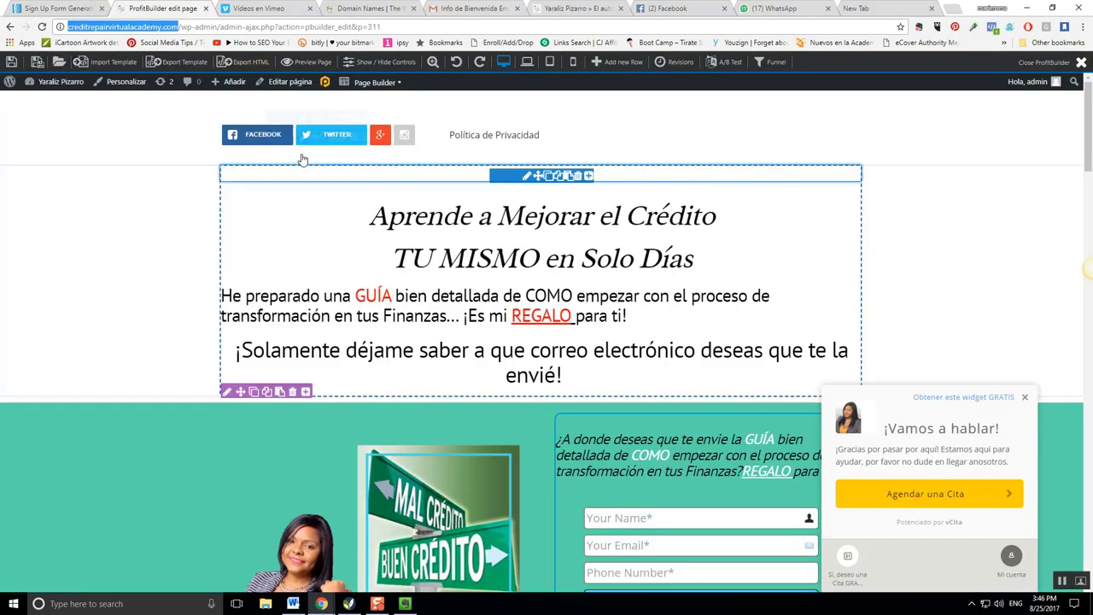
Step: Paste the AWeber HTML into the top signup form's Form Code and save the landing page
scroll(1091, 476, "down", 2)
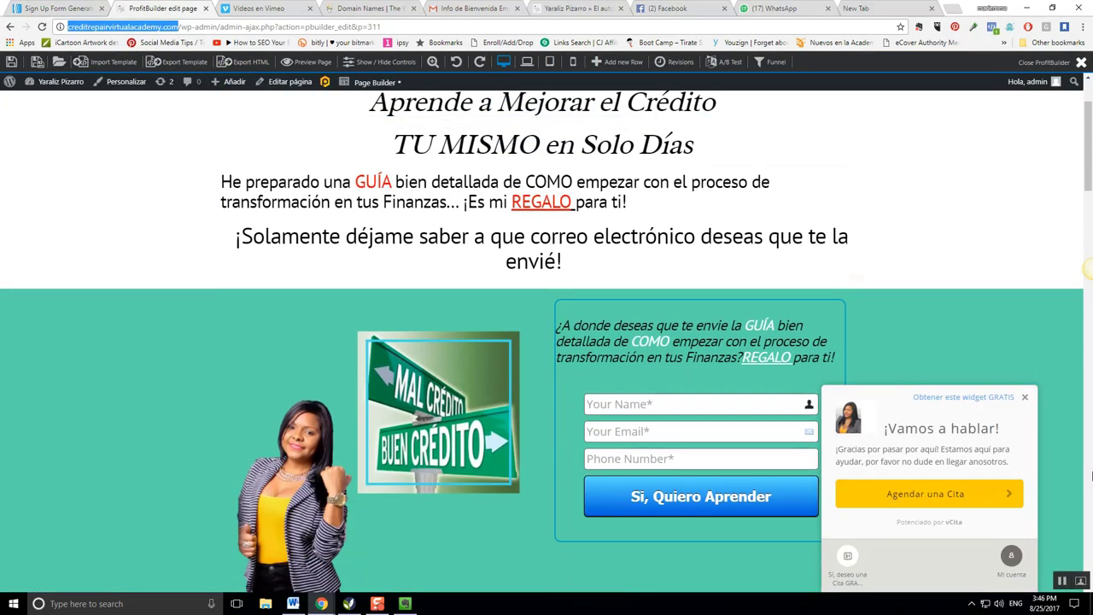
left_click(1025, 396)
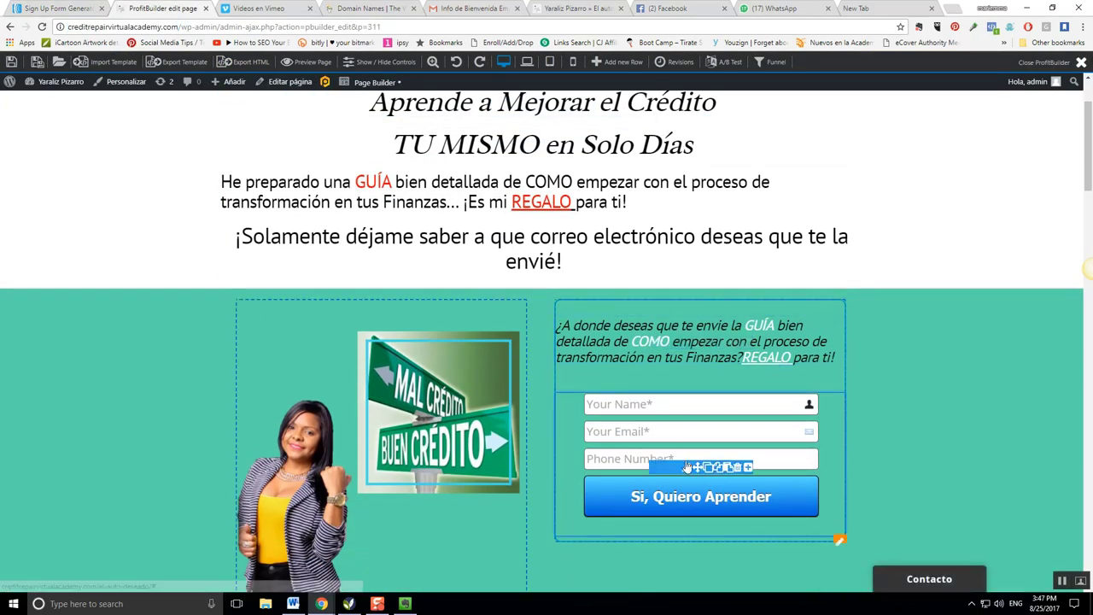
left_click(687, 468)
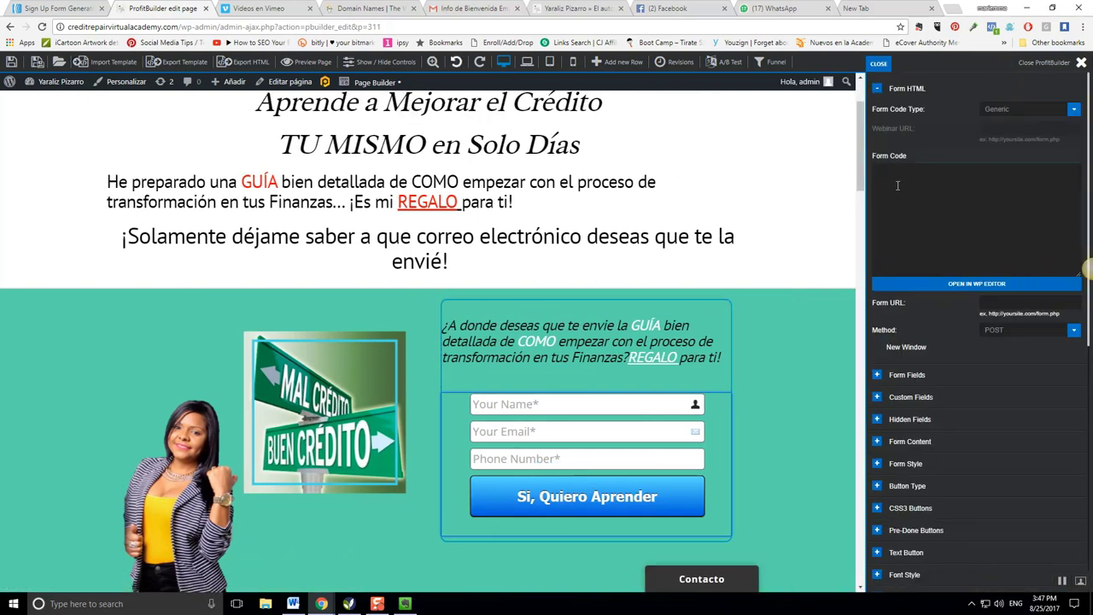
left_click(898, 185)
key("ctrl+v")
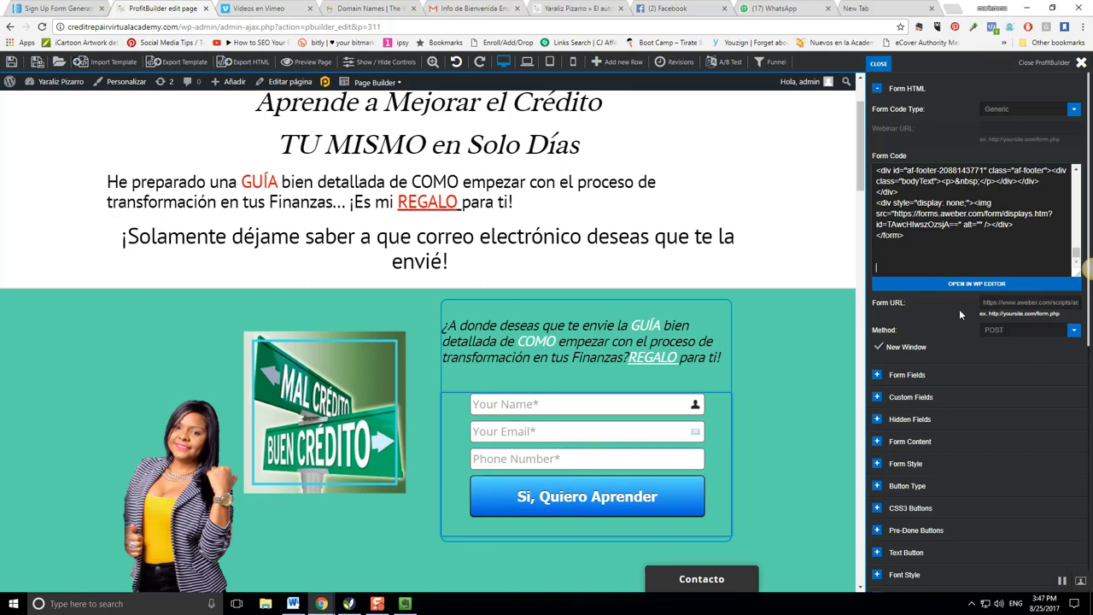
left_click(11, 64)
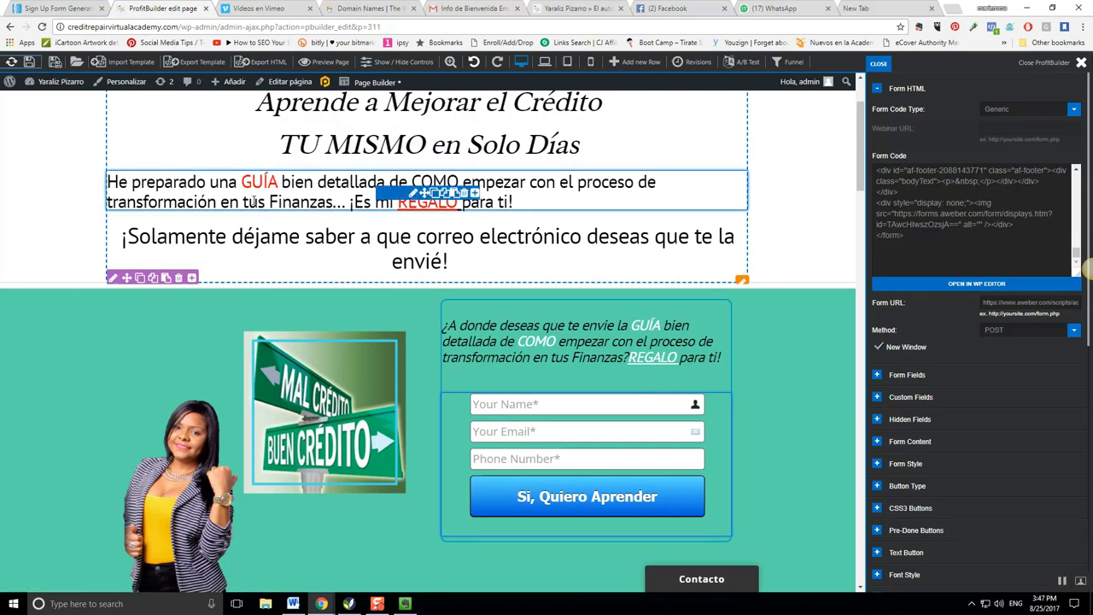
Step: Paste the AWeber form HTML into the registration form's Form Code and save the page
scroll(254, 202, "down", 8)
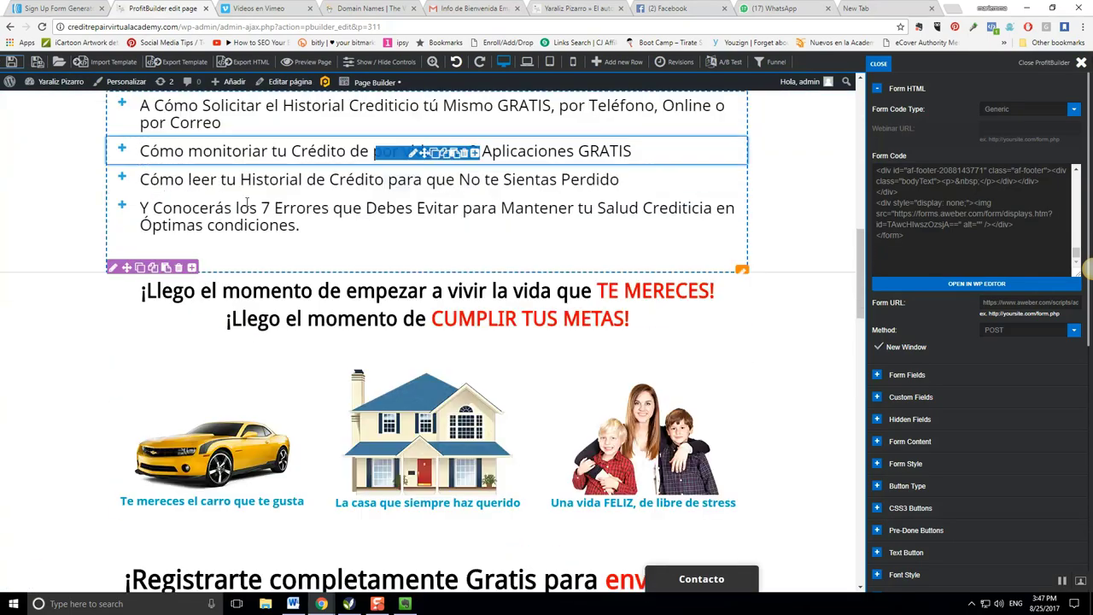
scroll(246, 202, "down", 5)
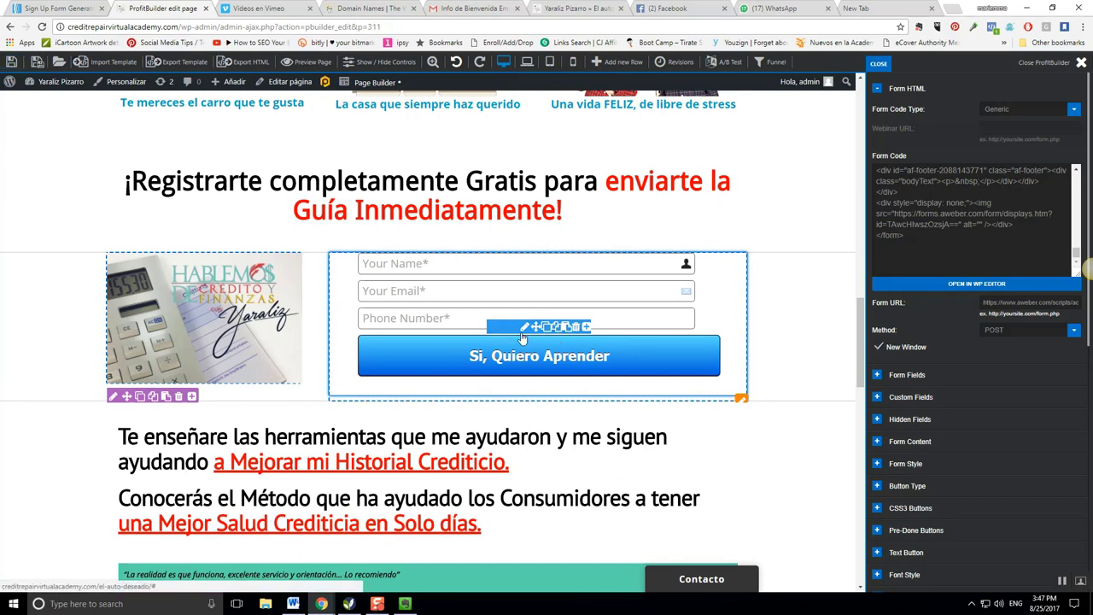
left_click(523, 329)
left_click(941, 211)
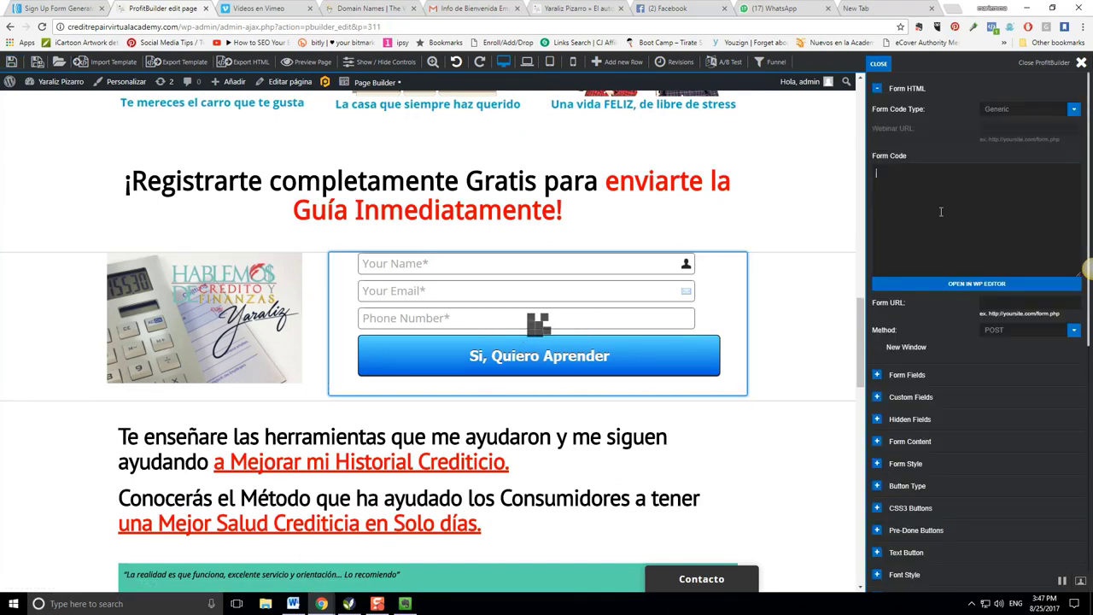
key("ctrl+v")
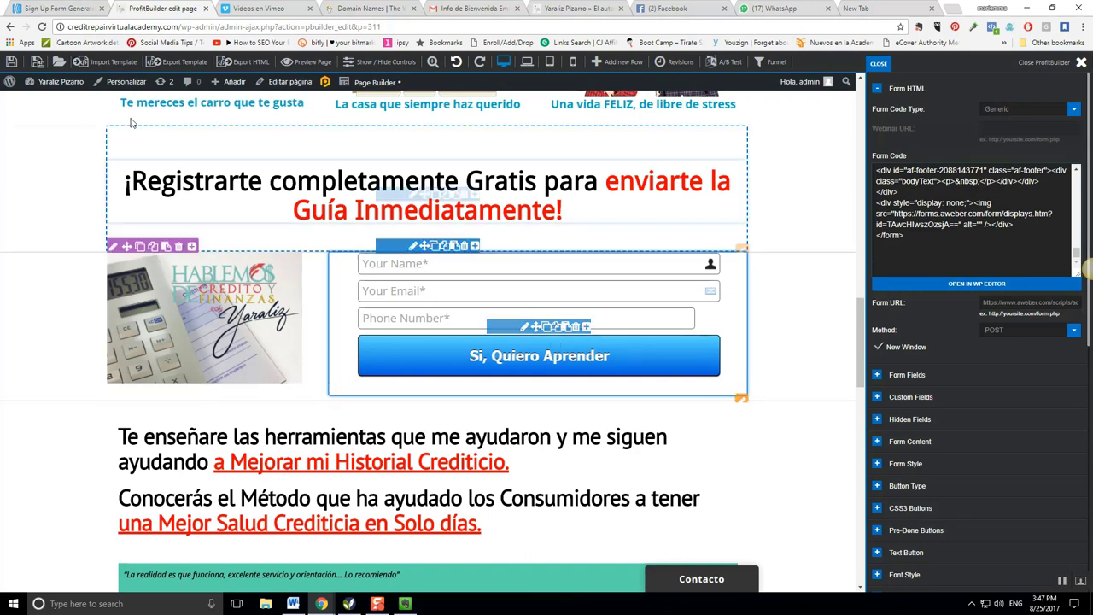
left_click(11, 64)
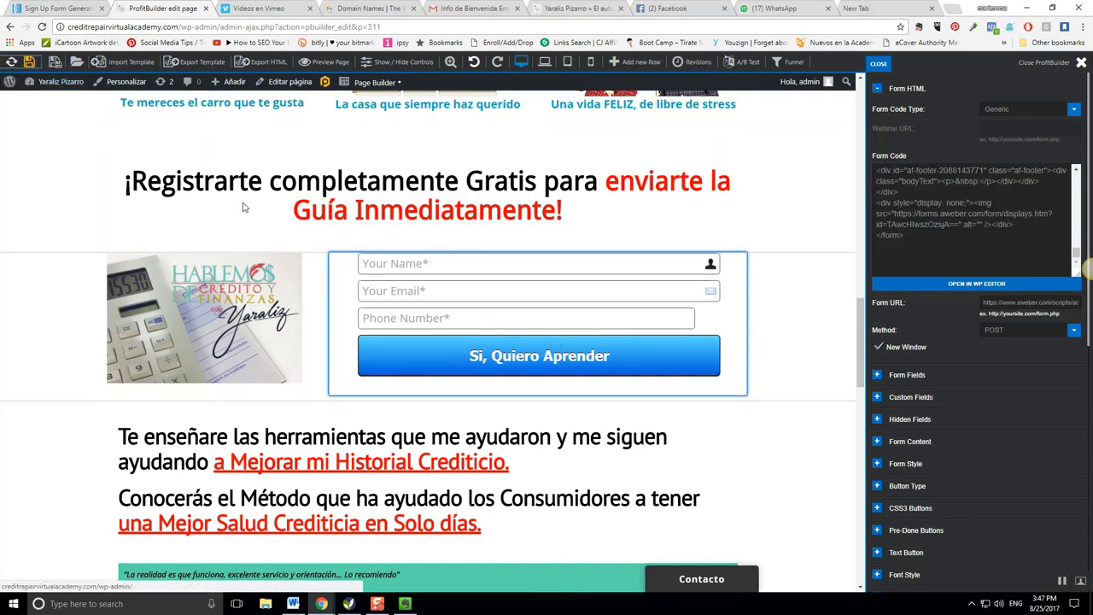
Step: Paste the AWeber form HTML into the bottom signup form's Form Code box
scroll(501, 381, "down", 12)
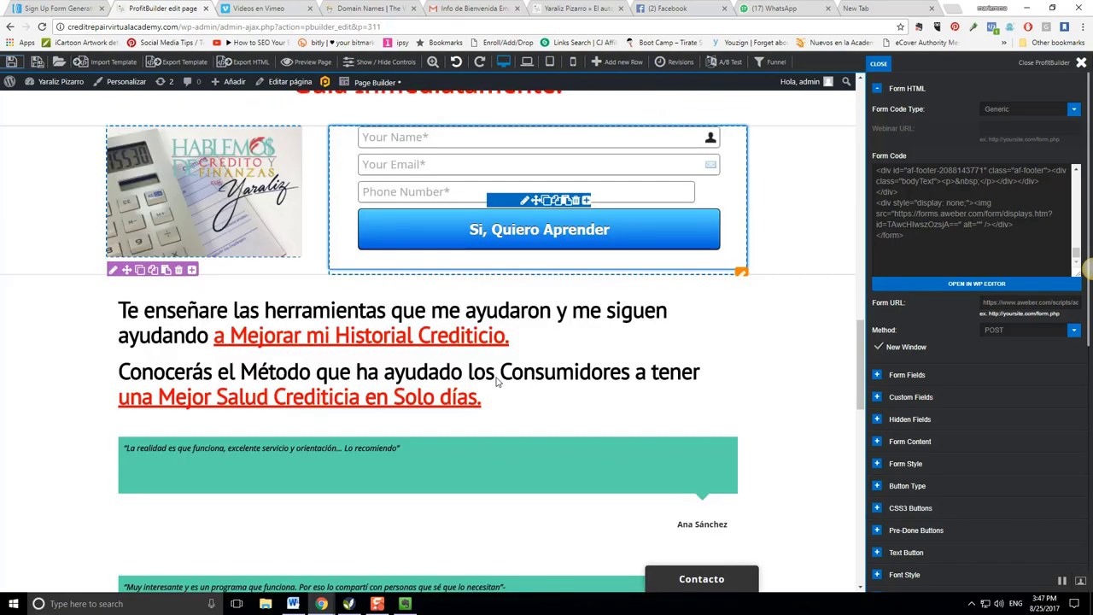
scroll(493, 373, "down", 1)
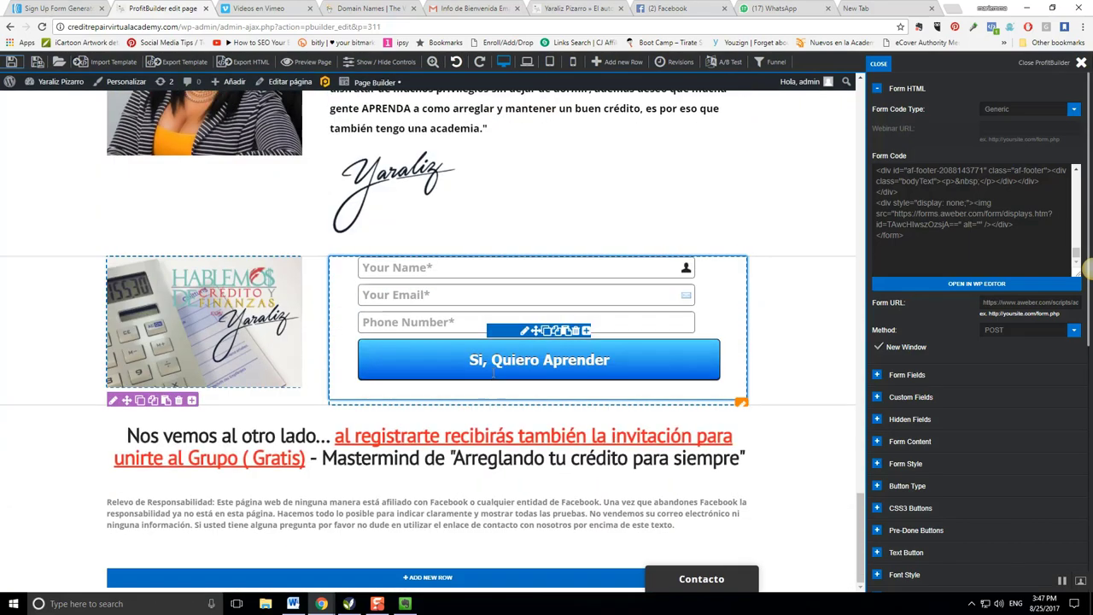
left_click(527, 331)
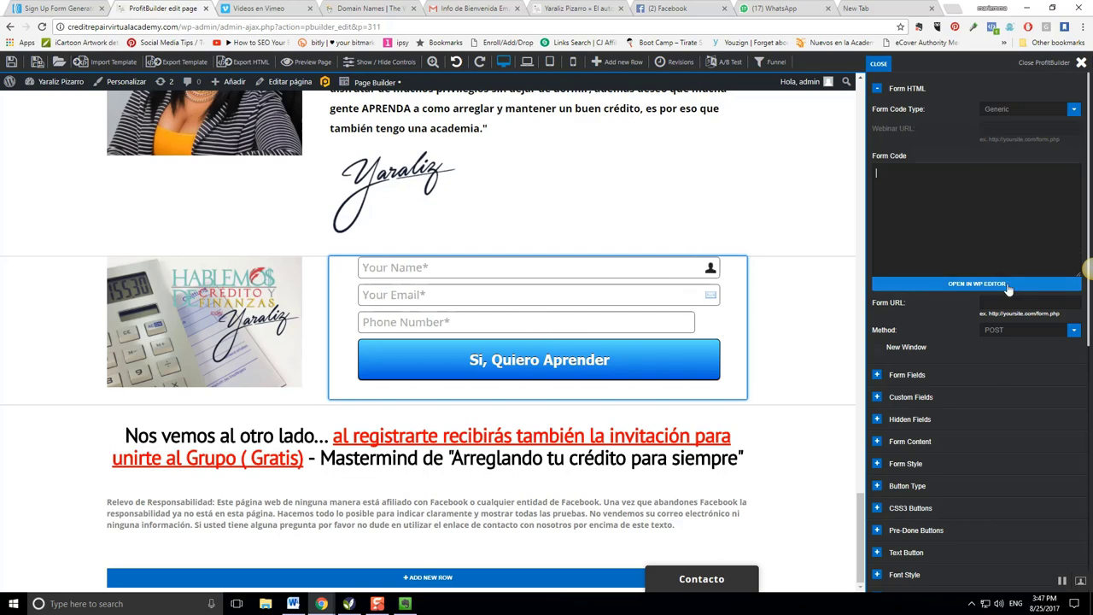
left_click(990, 245)
key("ctrl+v")
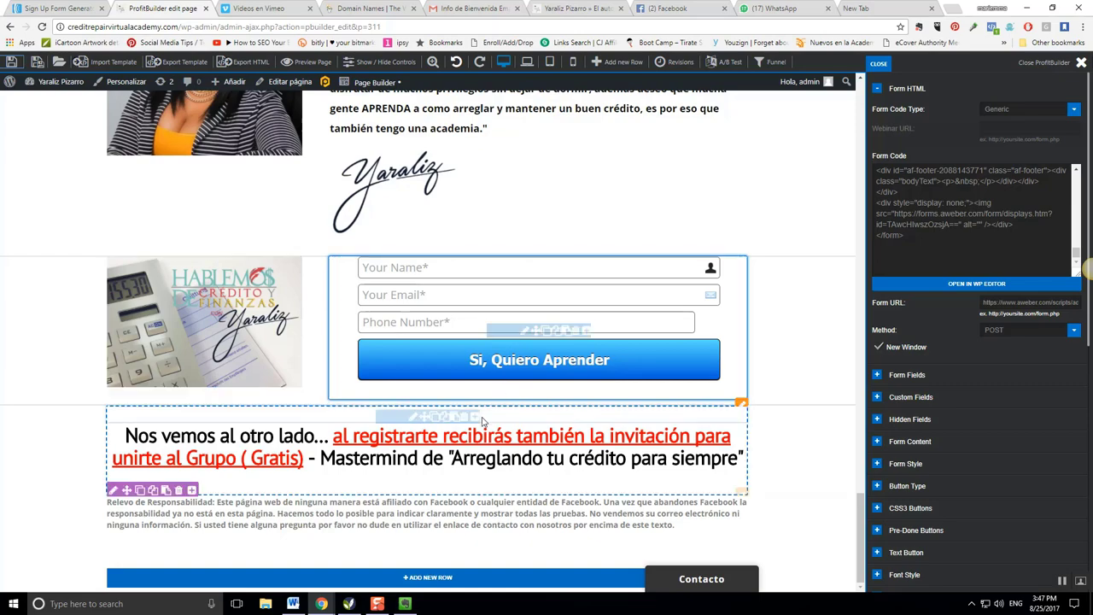
Step: Go to the WordPress Editar página screen for the El auto deseado page
scroll(491, 410, "up", 4)
scroll(467, 422, "down", 3)
scroll(467, 423, "up", 3)
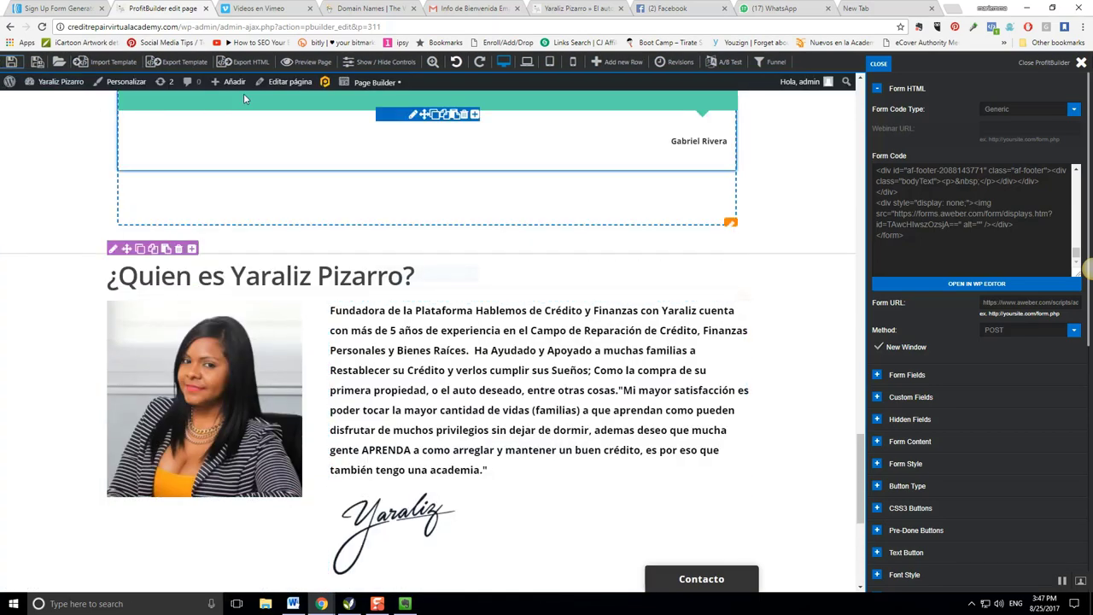
left_click(287, 85)
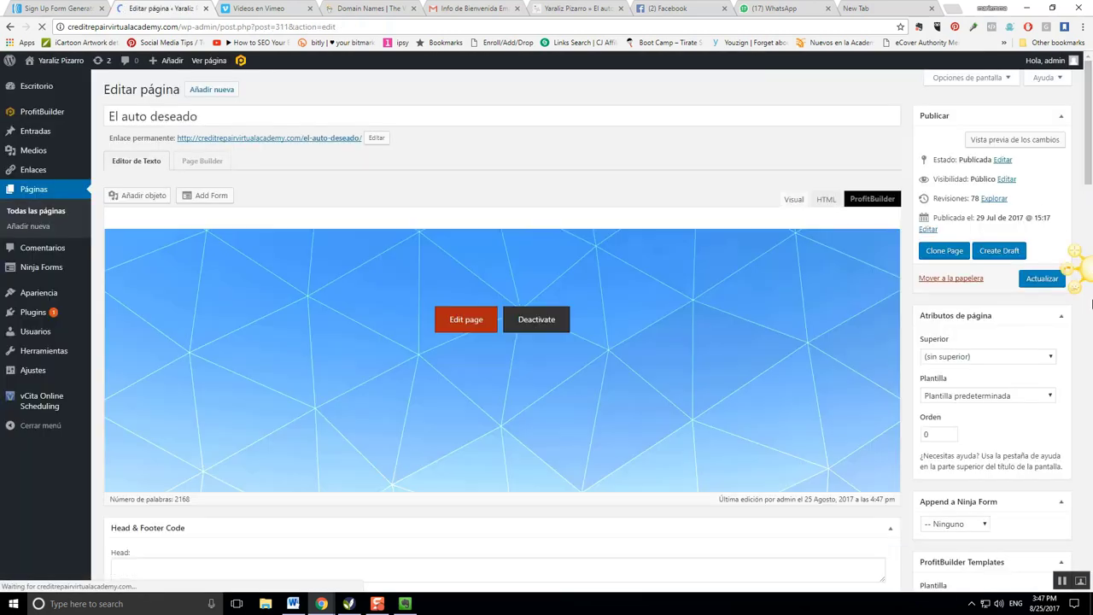
Step: Update the El auto deseado page with Actualizar and view the live landing page
left_click(1036, 268)
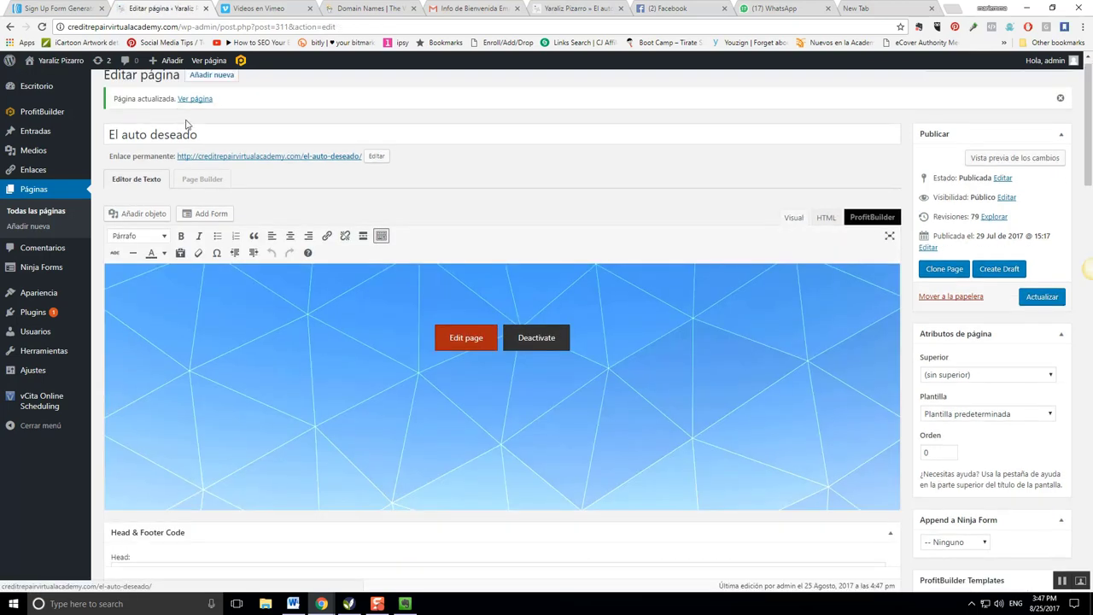
left_click(198, 101)
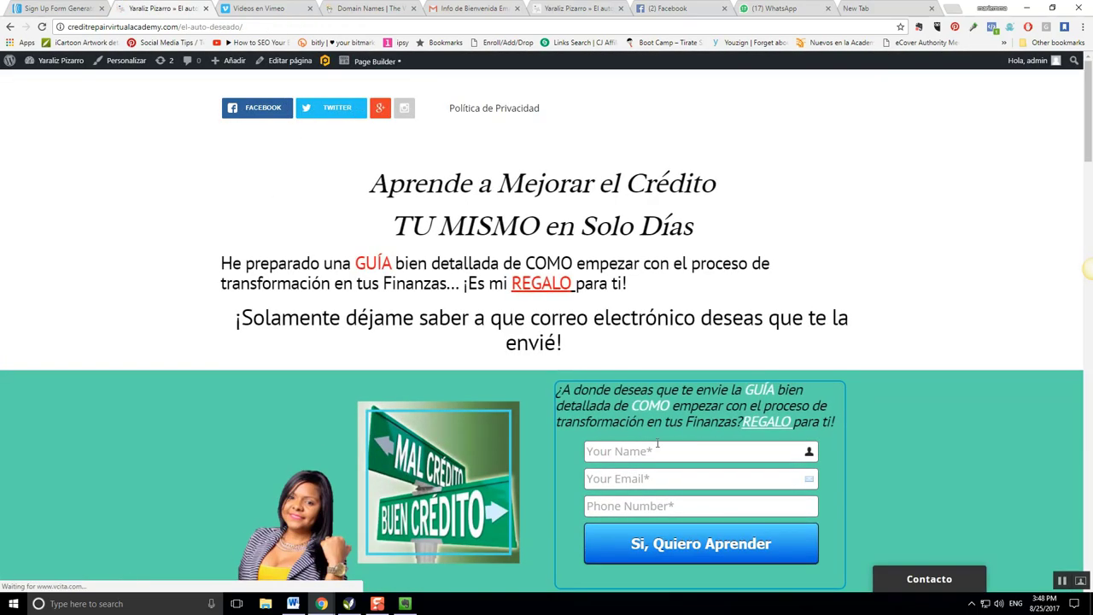
Step: Fill the landing page signup form with a test name, email and phone, and submit it
left_click(662, 455)
type("ma")
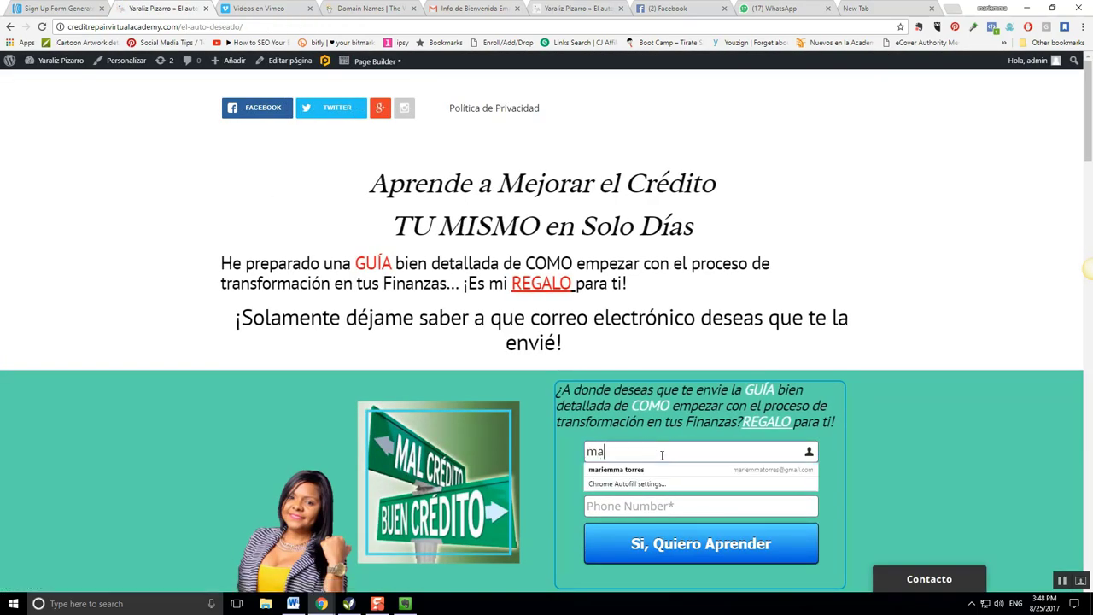
type("rie")
left_click(632, 483)
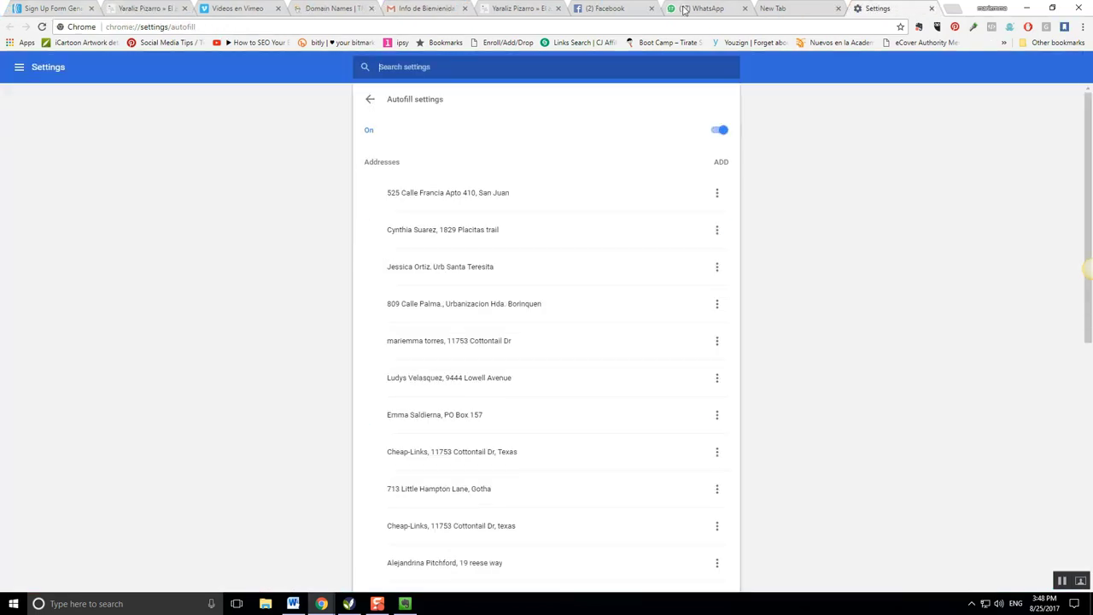
left_click(268, 10)
left_click(118, 6)
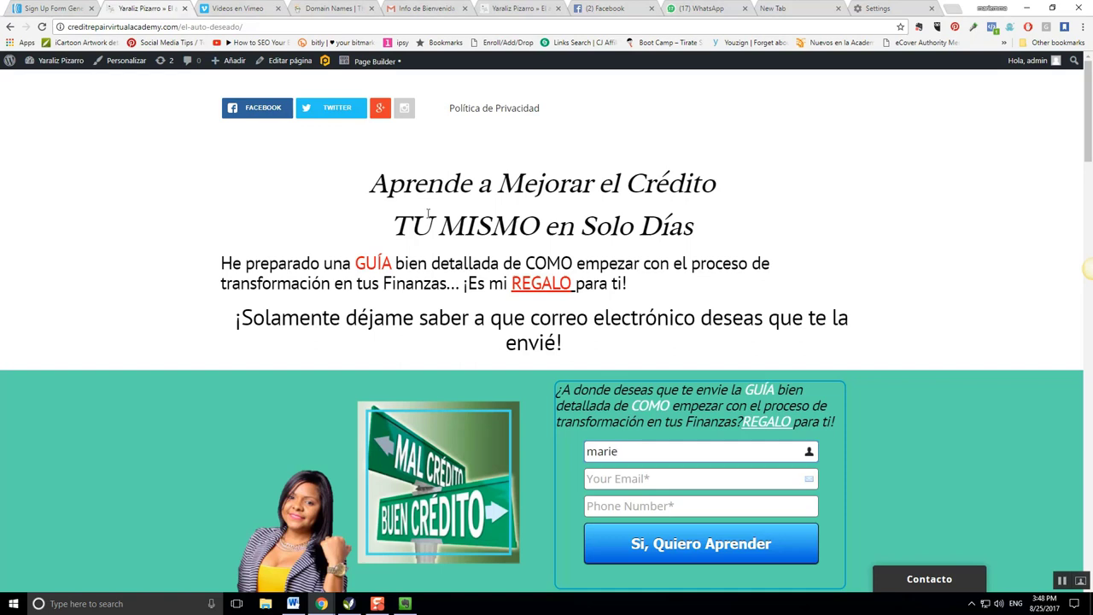
scroll(571, 455, "down", 1)
left_click(617, 365)
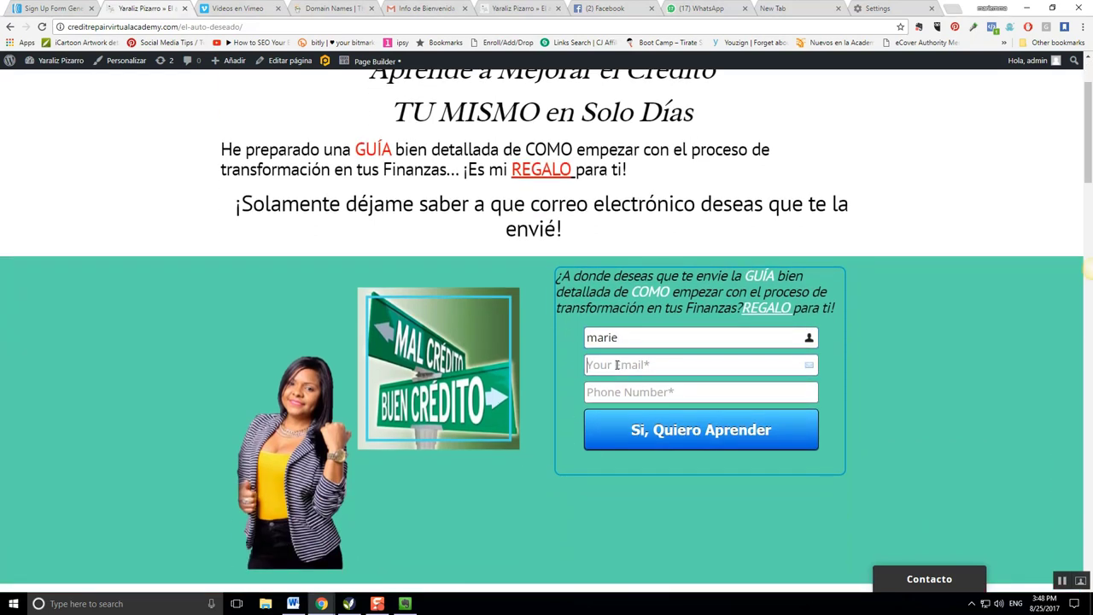
type("marie")
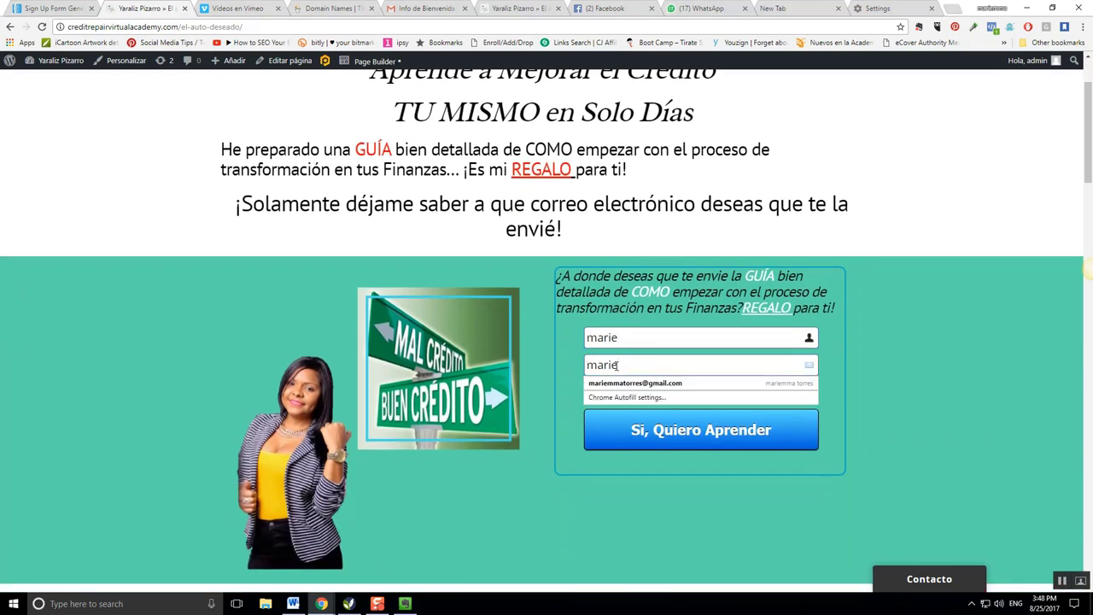
left_click(603, 384)
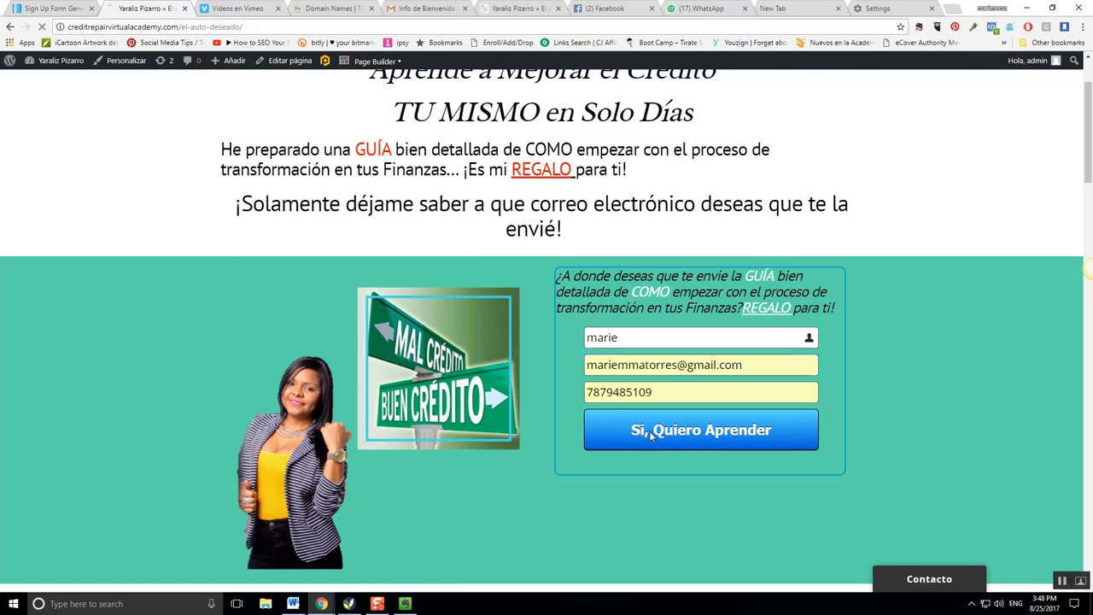
left_click(651, 436)
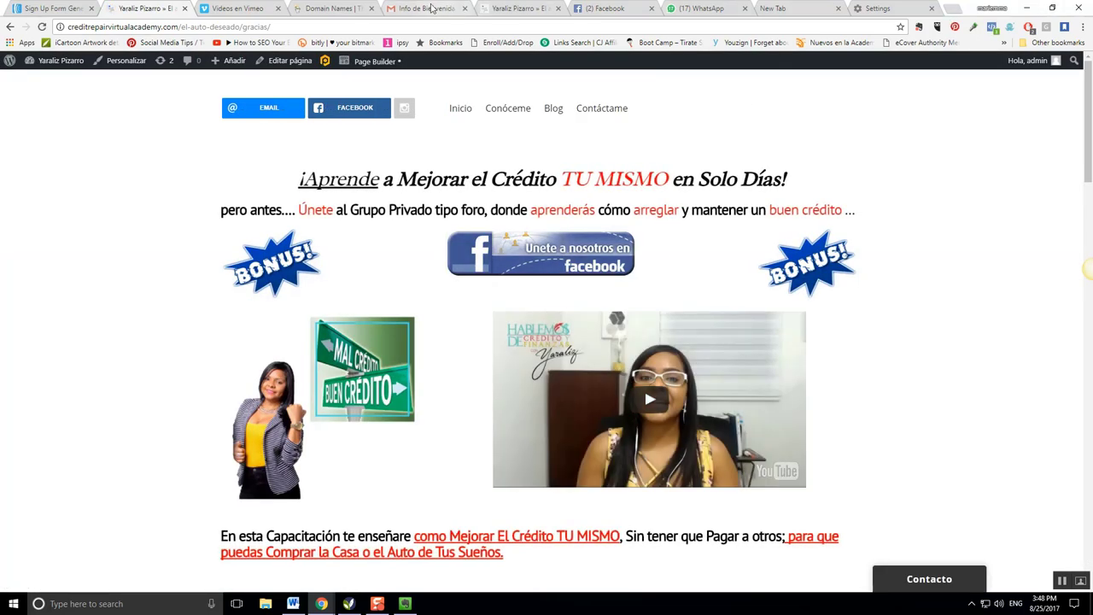
Step: Open AWeber's Manage Subscribers page to confirm the new test signup is listed
left_click(40, 8)
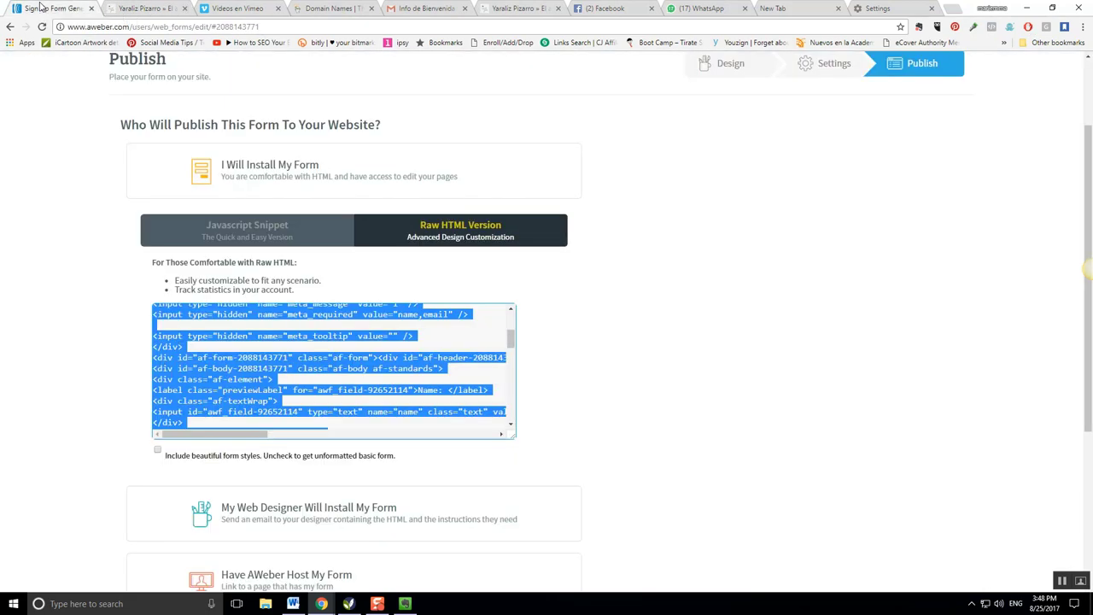
scroll(432, 119, "up", 2)
mouse_move(455, 135)
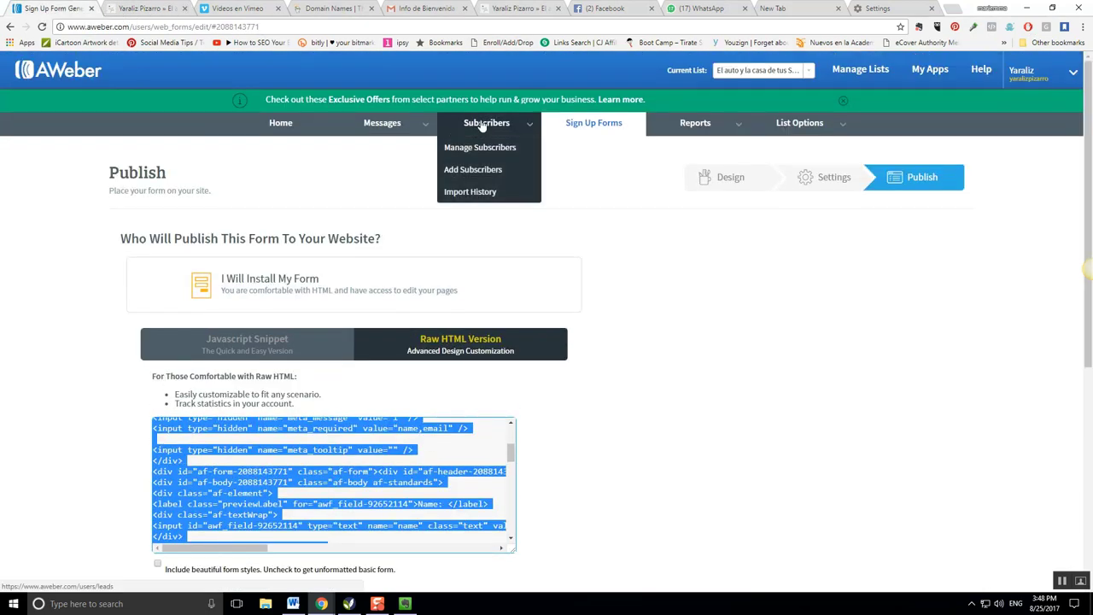
left_click(484, 125)
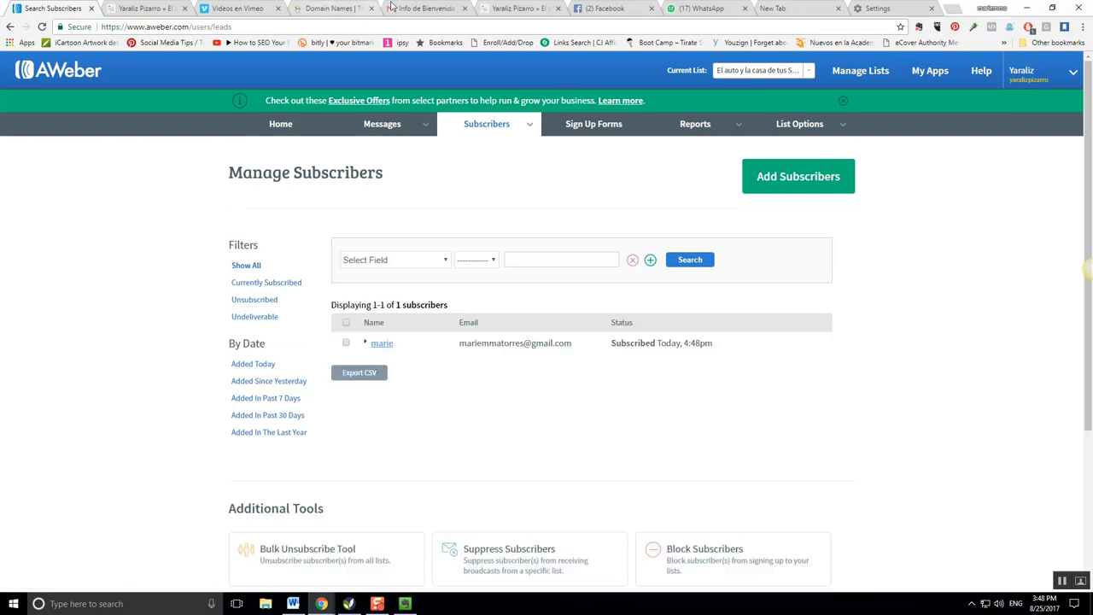
left_click(393, 7)
Step: Switch Gmail to the test subscriber's account and reload the inbox
left_click(1067, 72)
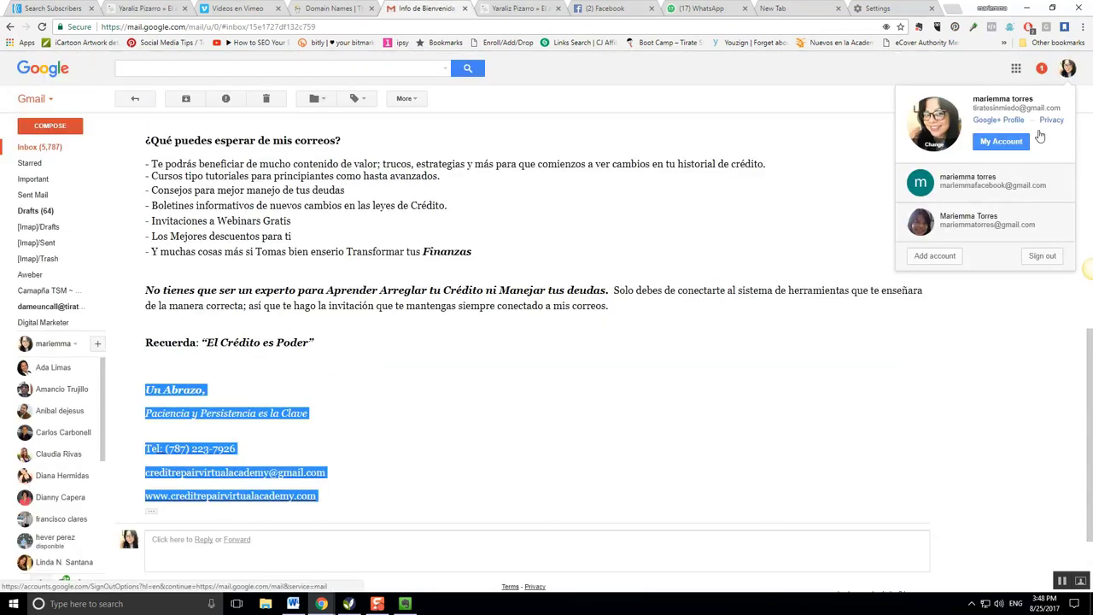
left_click(986, 240)
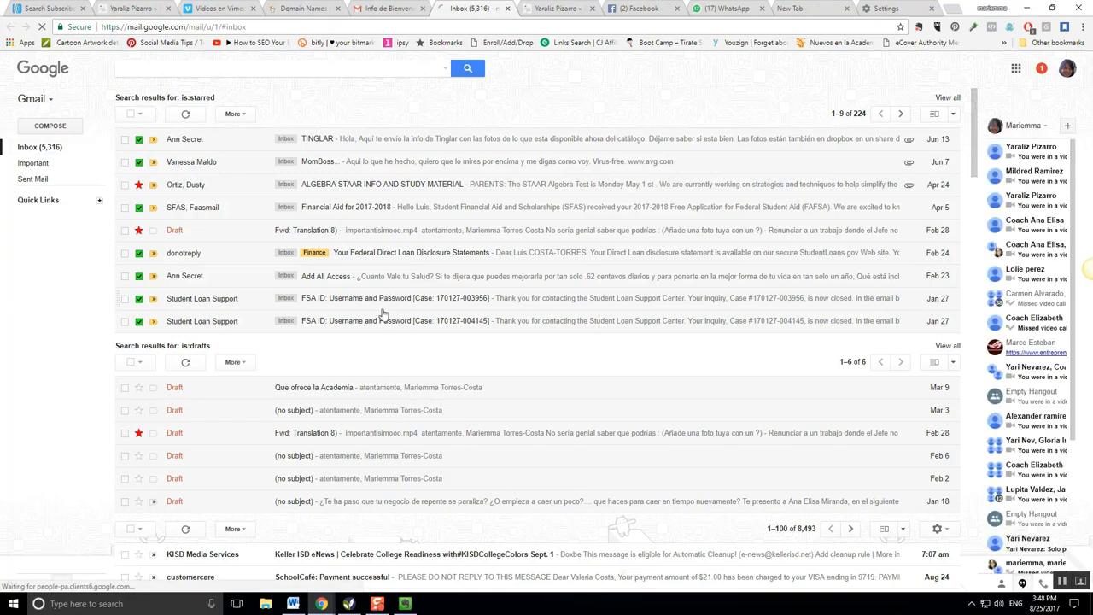
scroll(335, 384, "down", 3)
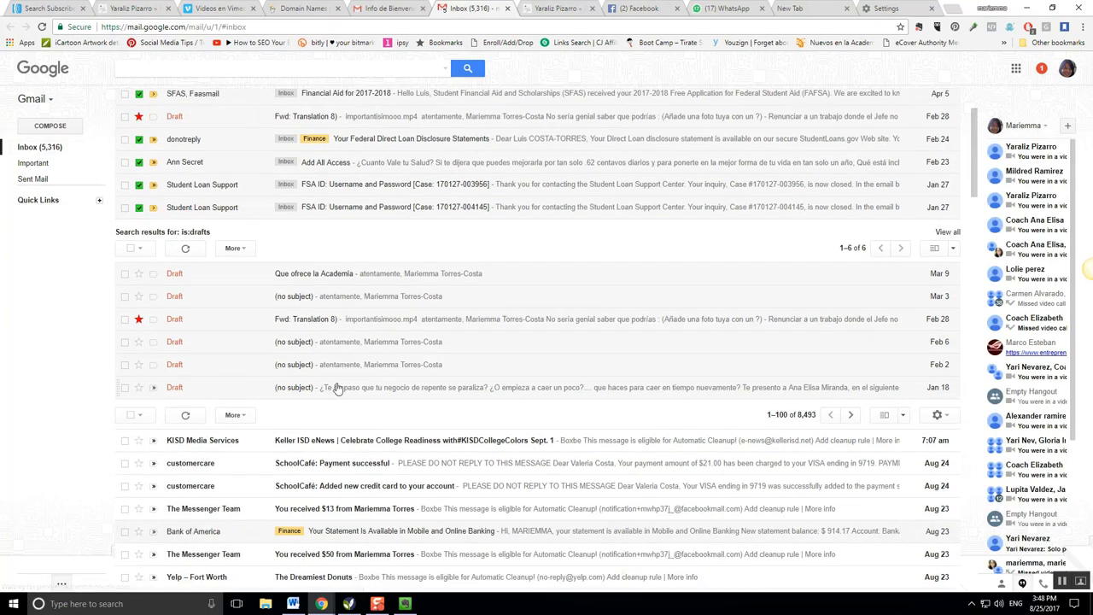
left_click(319, 31)
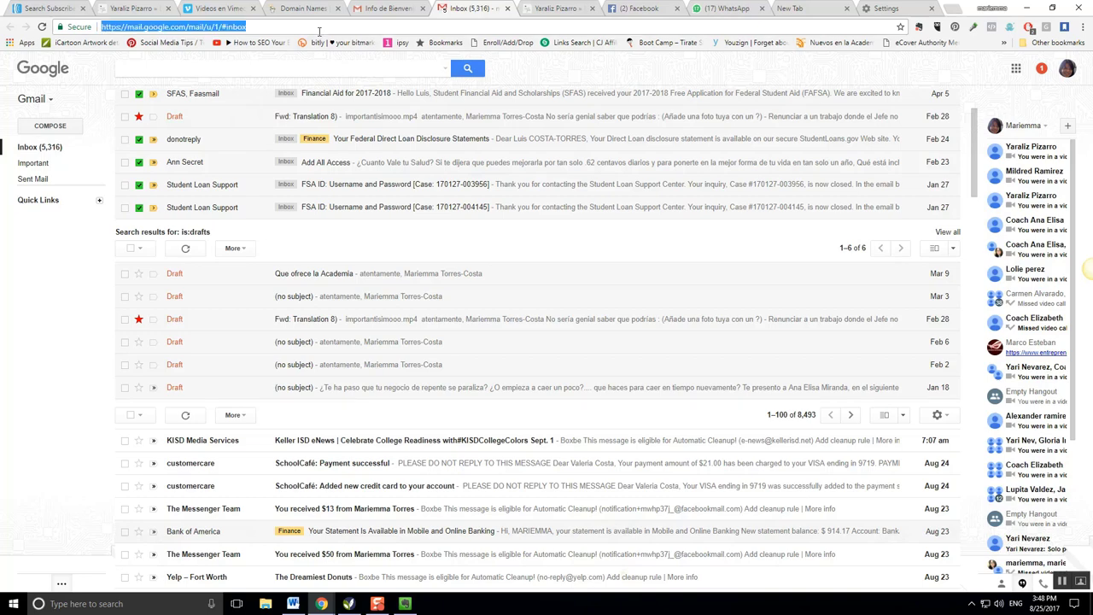
key("Return")
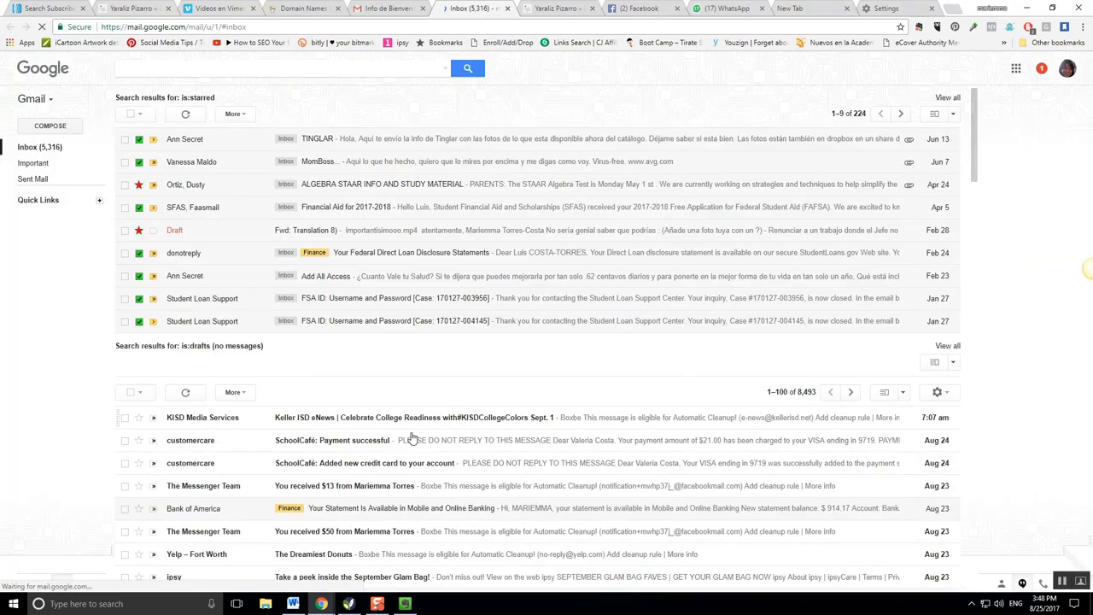
Step: Read the AWeber welcome email, then return to the AWeber subscriber list
scroll(314, 451, "down", 1)
scroll(309, 453, "down", 1)
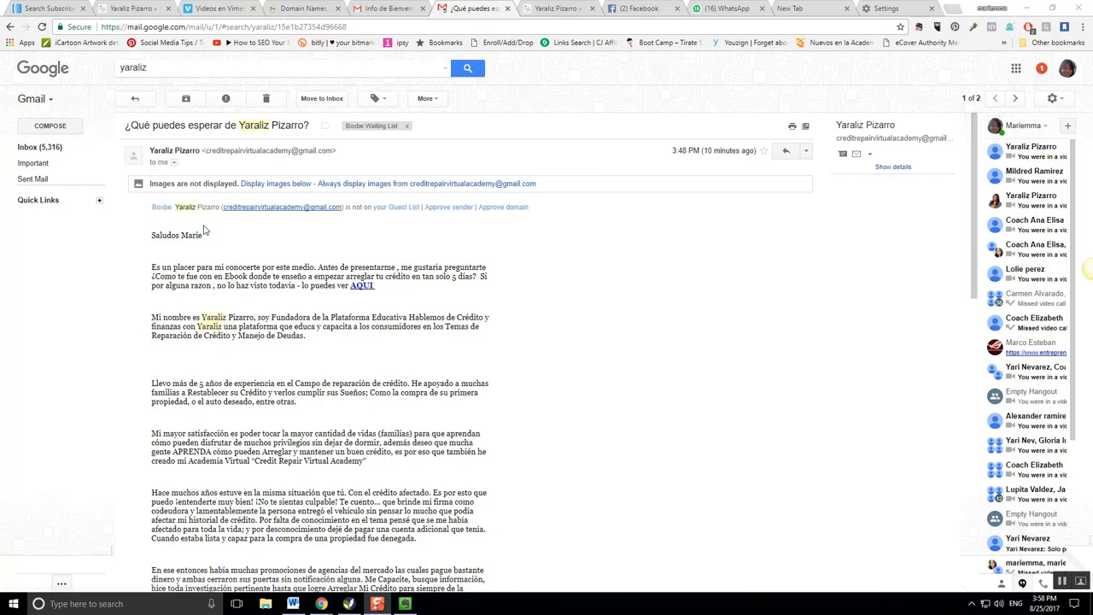
scroll(212, 226, "down", 5)
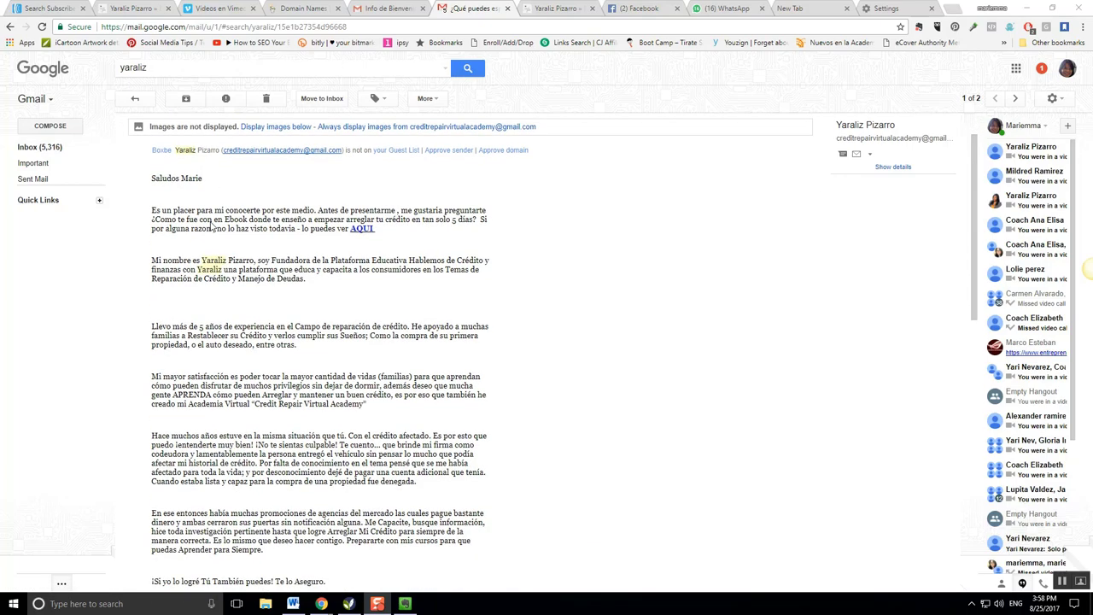
scroll(216, 226, "down", 5)
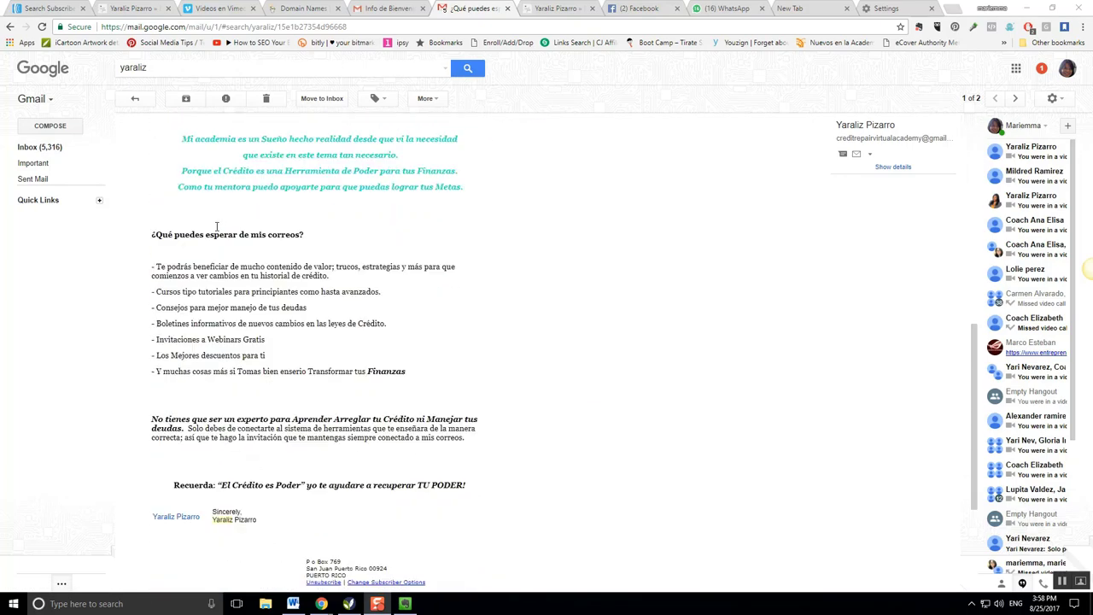
scroll(222, 229, "up", 5)
scroll(227, 231, "up", 3)
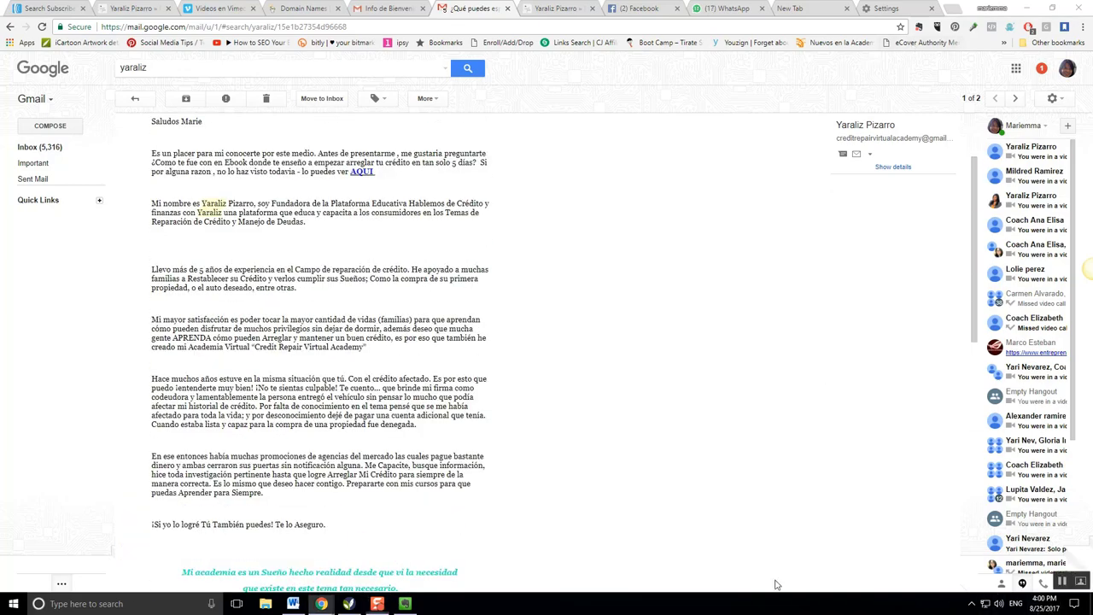
left_click(38, 8)
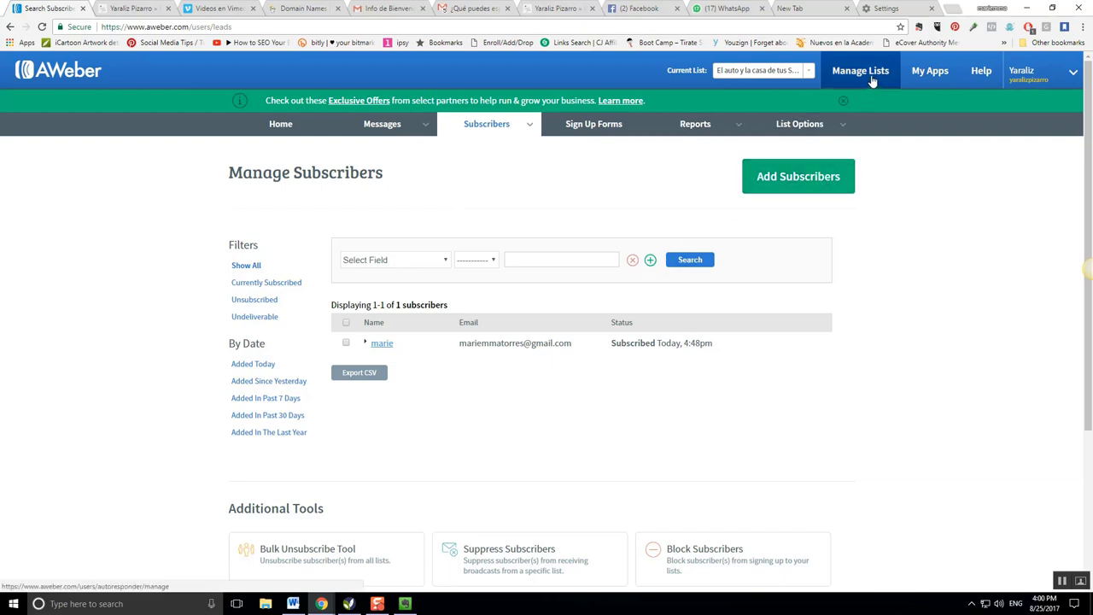
Step: Create a Drag & Drop legacy follow-up message titled 'Mensaje # 2' and save it as a draft
mouse_move(382, 125)
left_click(375, 175)
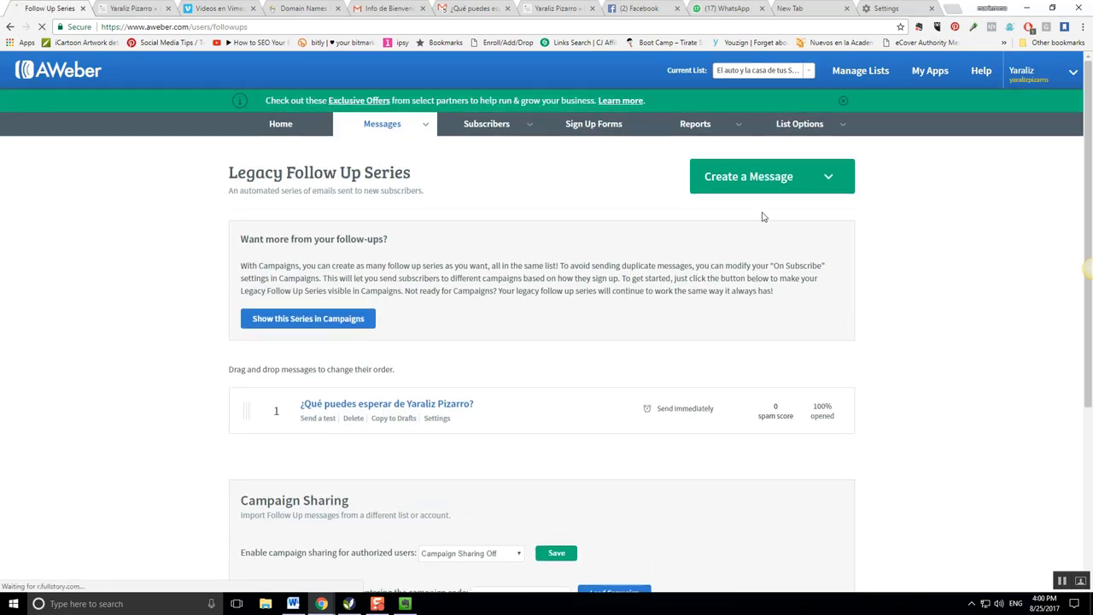
left_click(764, 179)
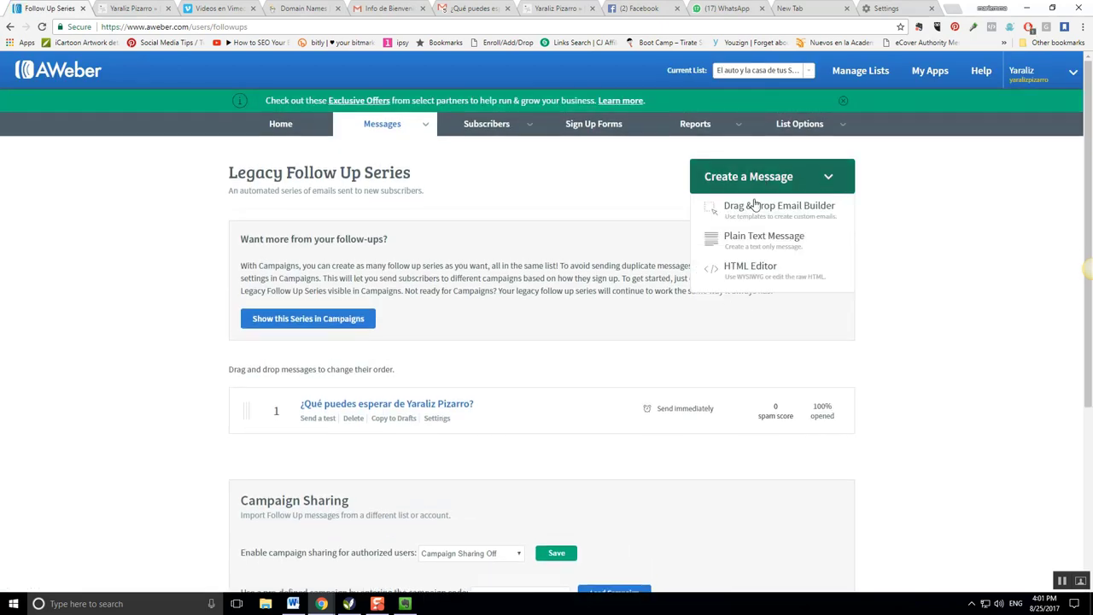
left_click(755, 206)
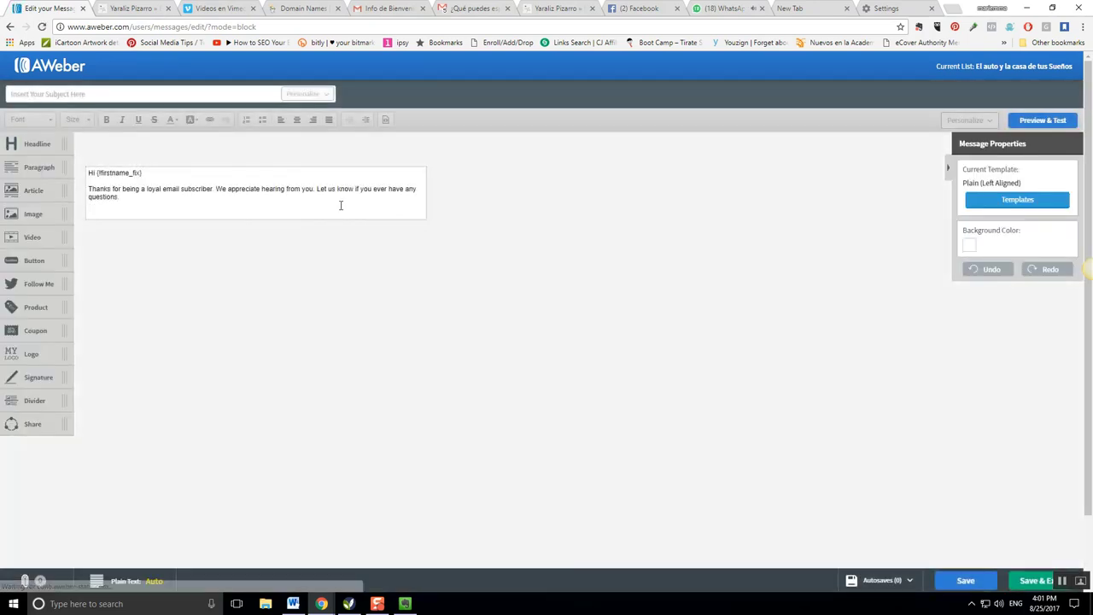
left_click(227, 202)
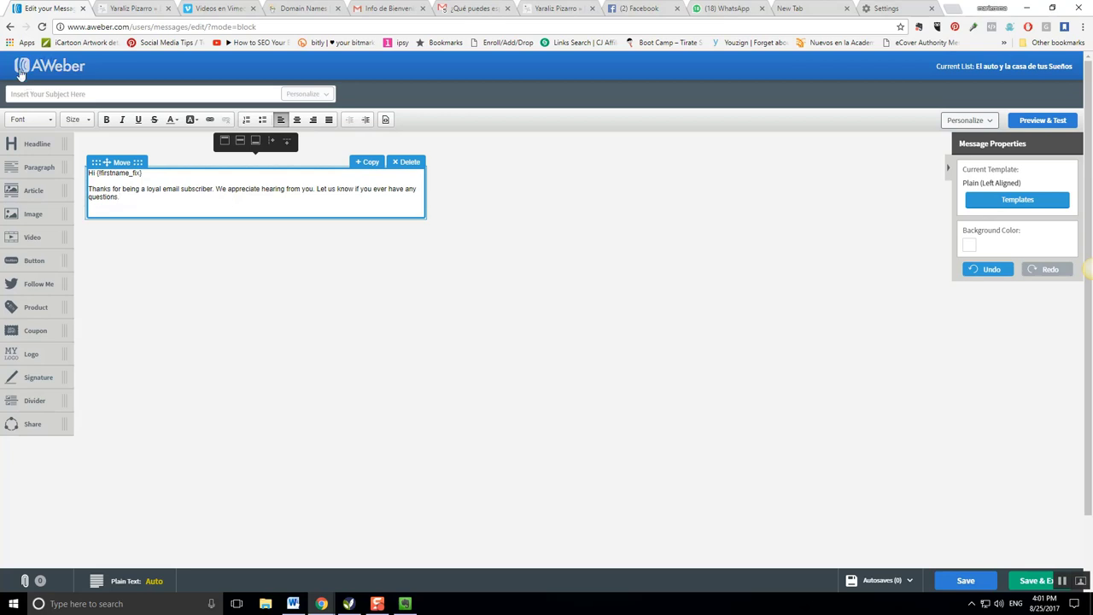
left_click(29, 95)
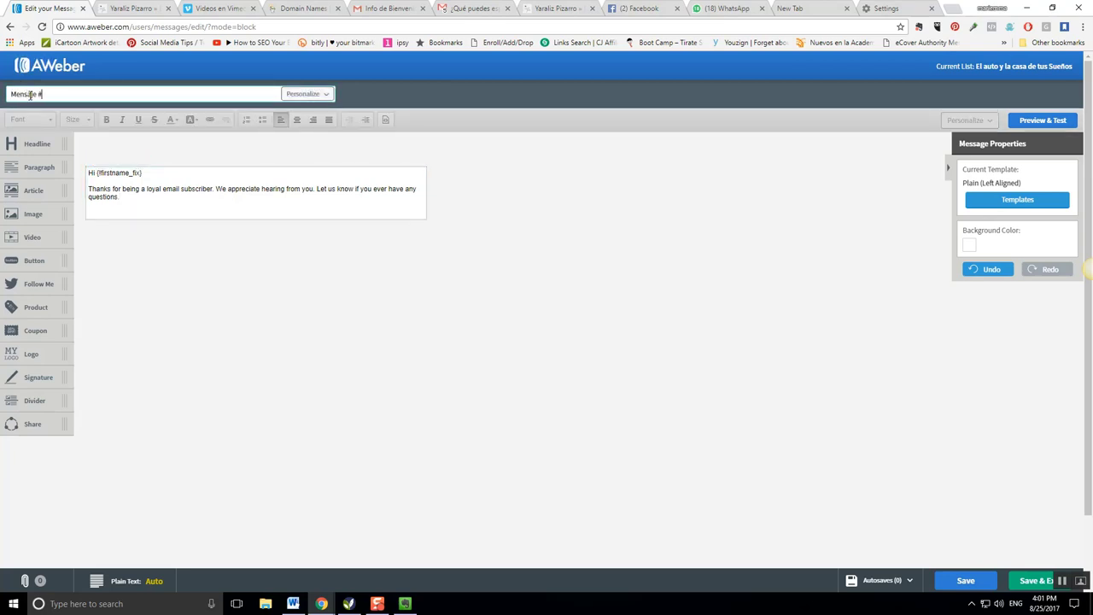
left_click(1033, 581)
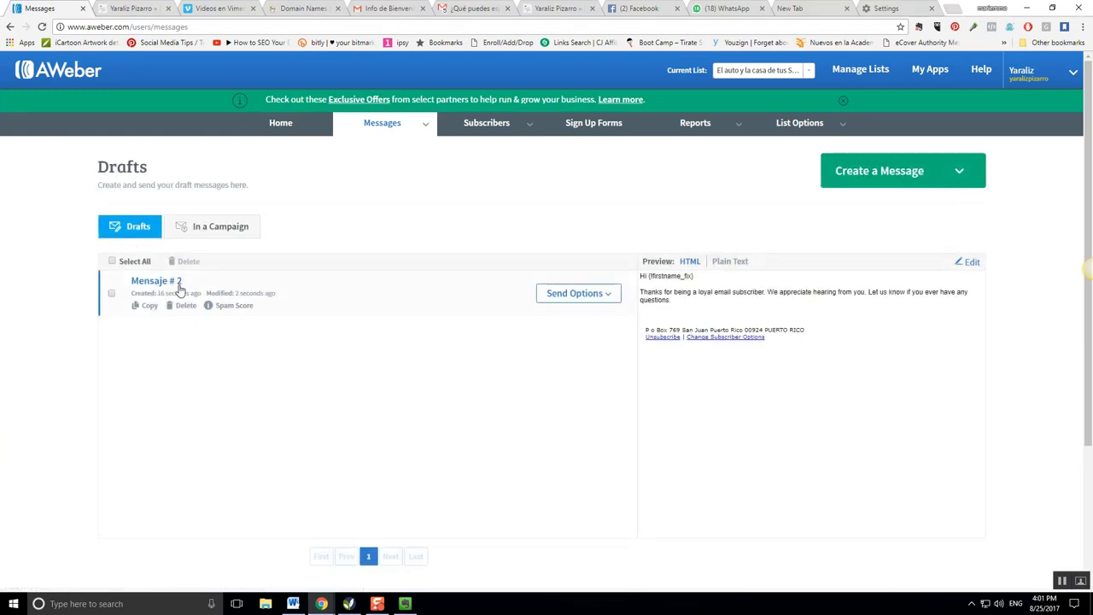
Step: Add Mensaje # 2 to the follow-up series at 999 days with a 9am send window, then open it
left_click(566, 296)
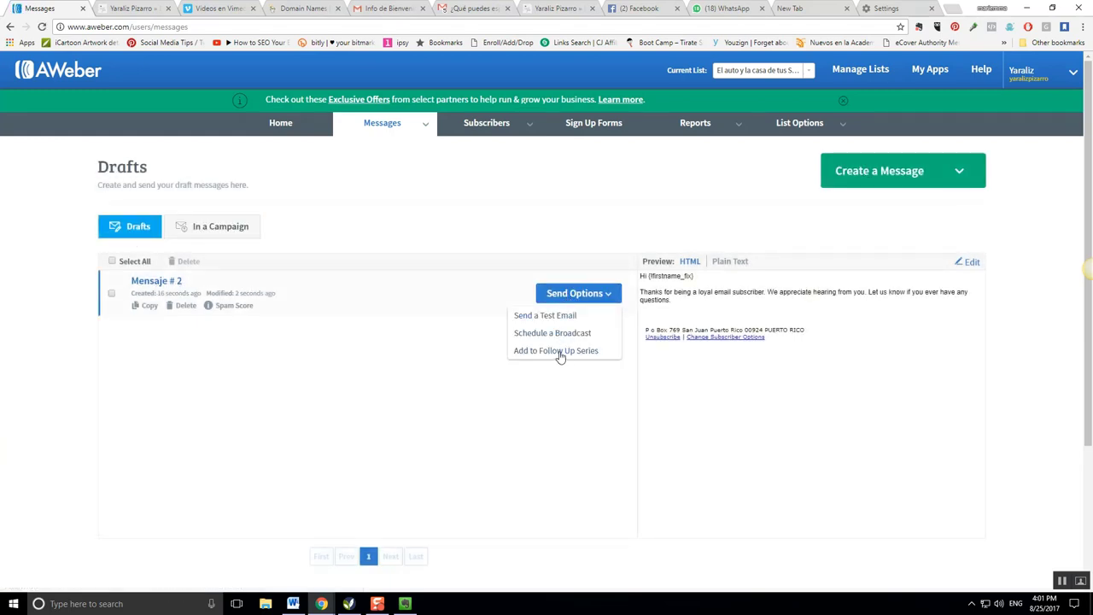
left_click(561, 354)
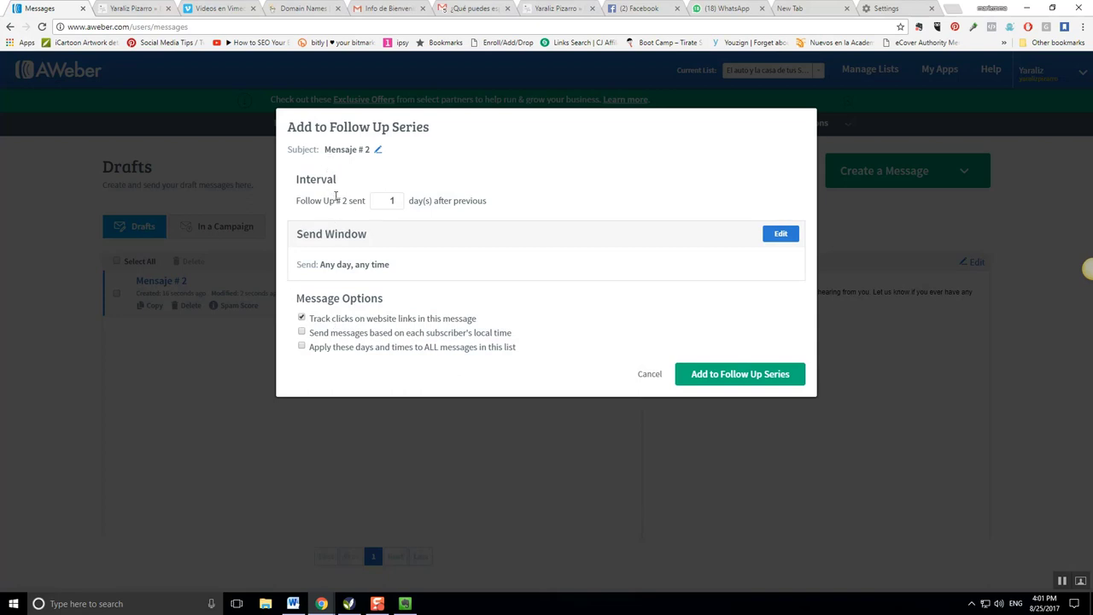
left_click(398, 201)
left_click(397, 199)
left_click(397, 199)
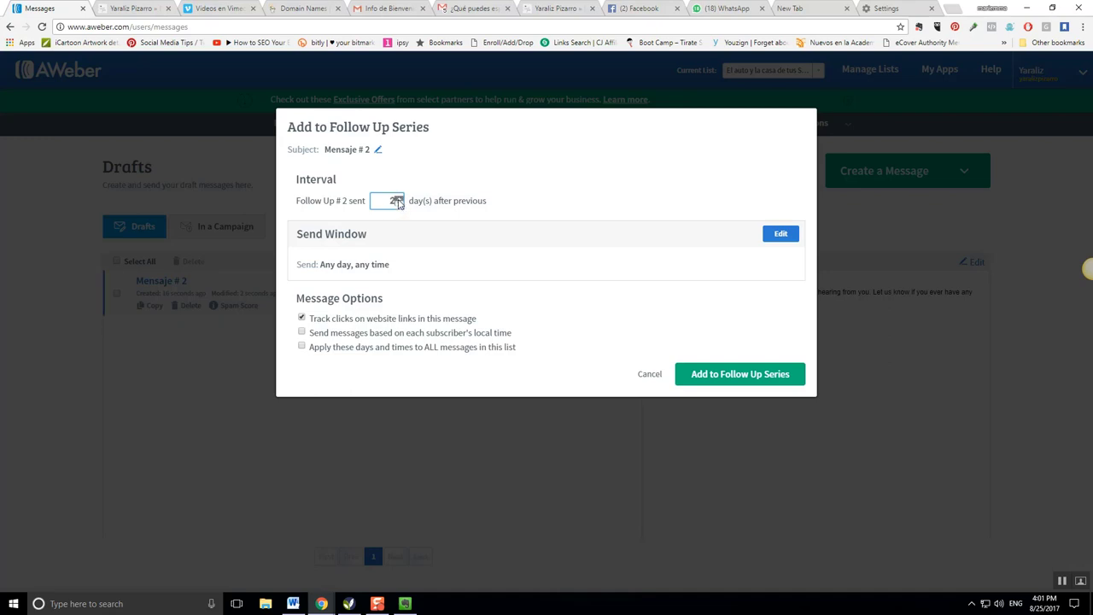
left_click(779, 237)
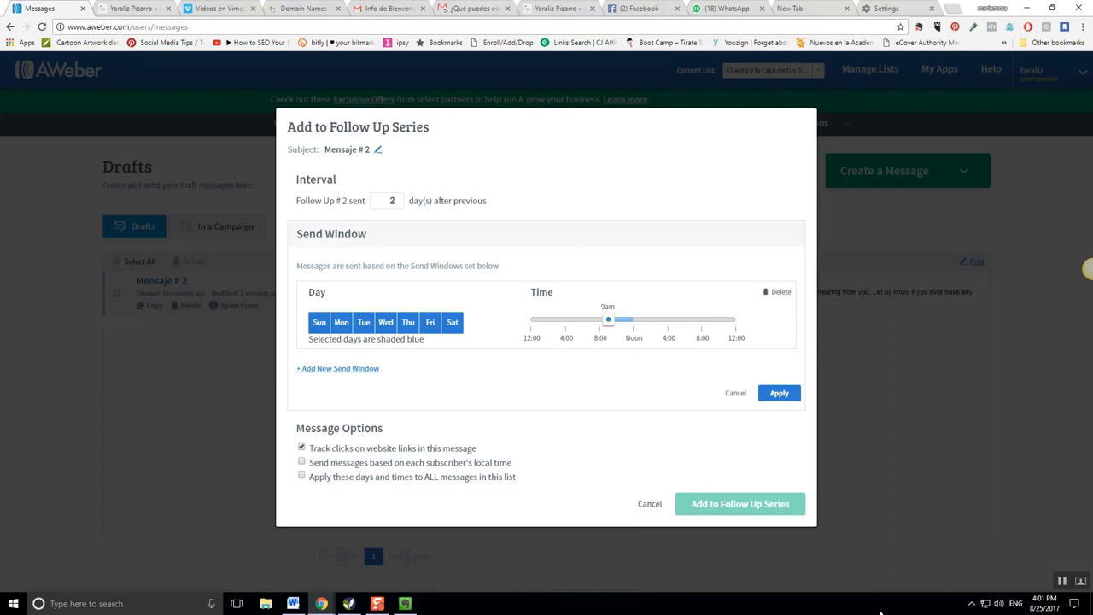
double_click(403, 200)
left_click(784, 397)
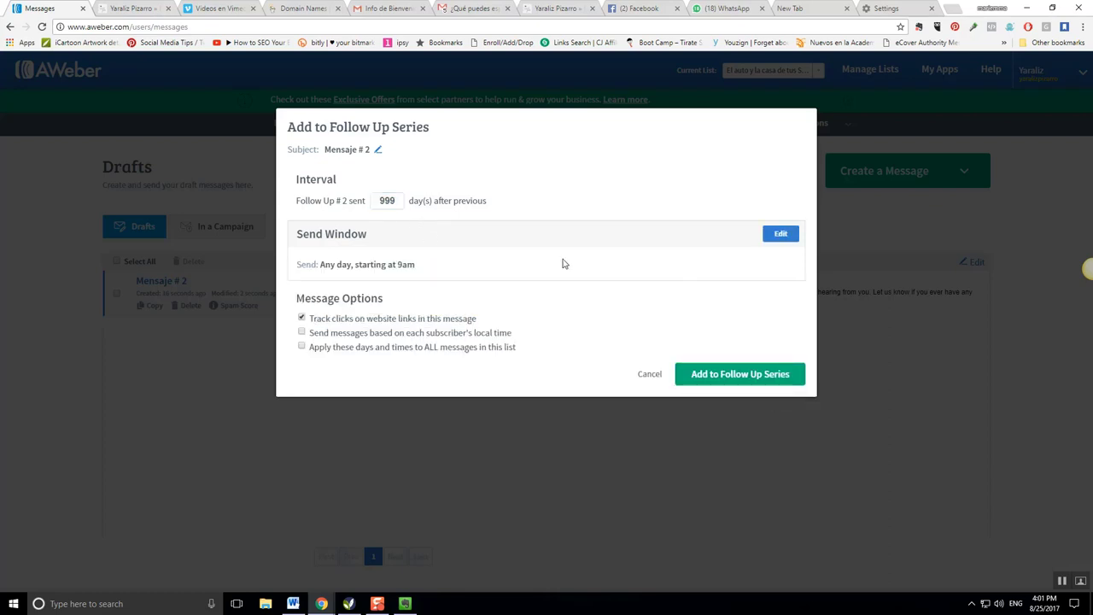
left_click(727, 377)
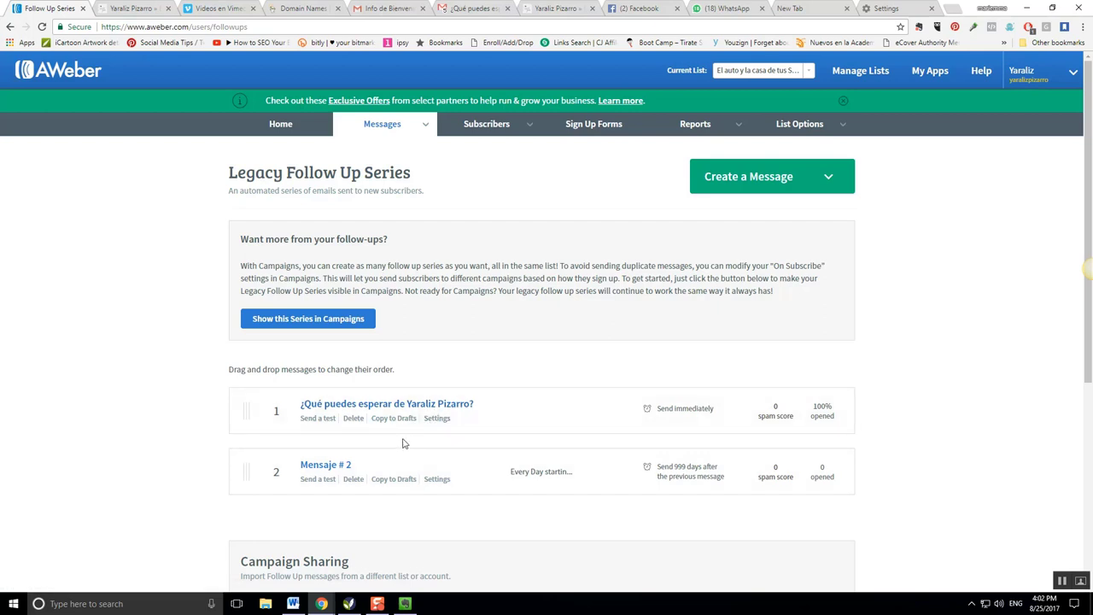
left_click(343, 466)
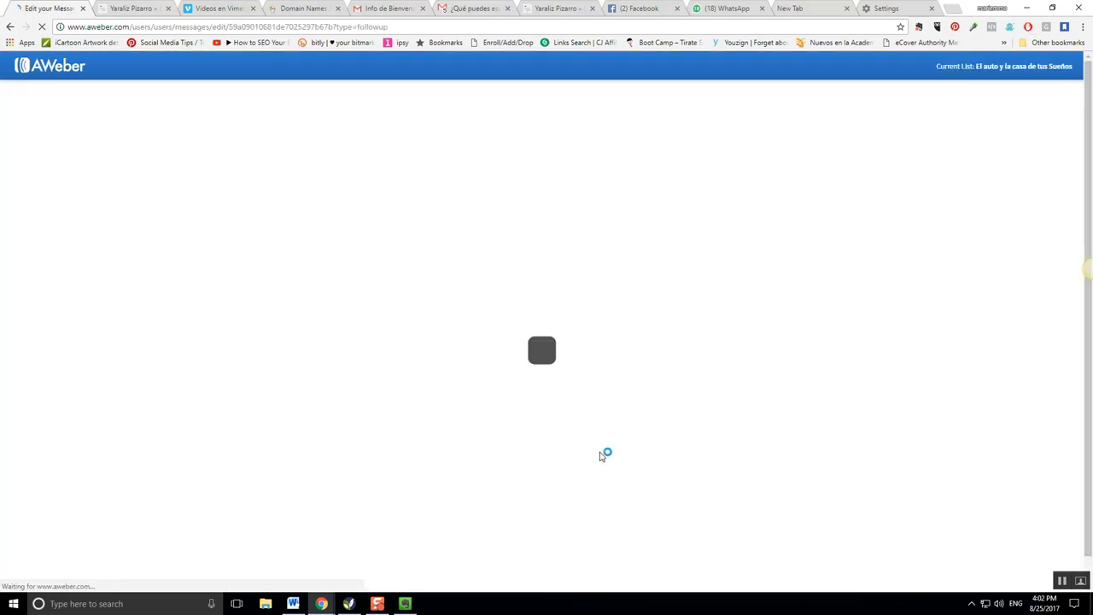